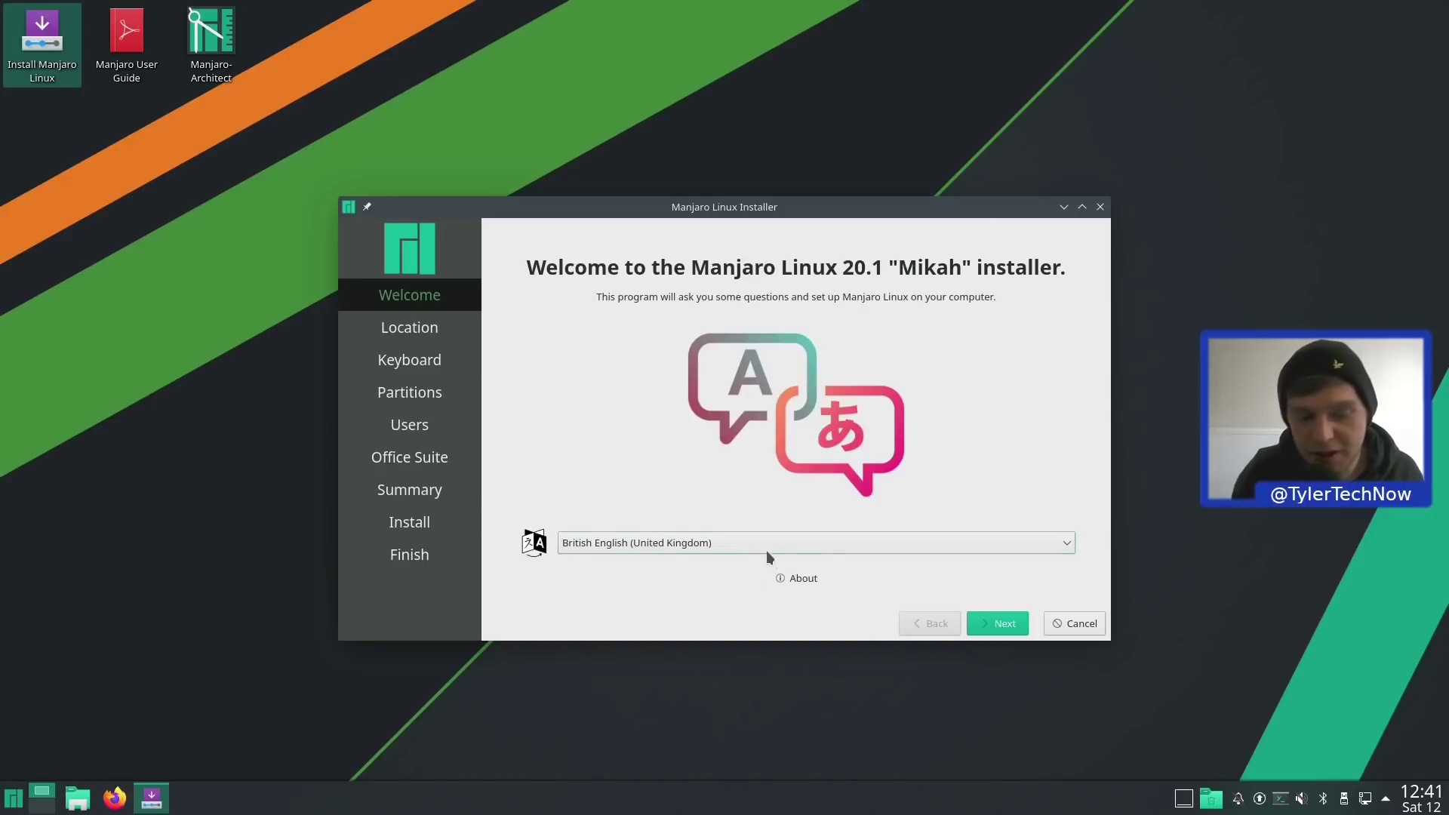
# Keep British English and the London time zone, then test the UK keyboard by typing '~/'
pyautogui.click(991, 619)
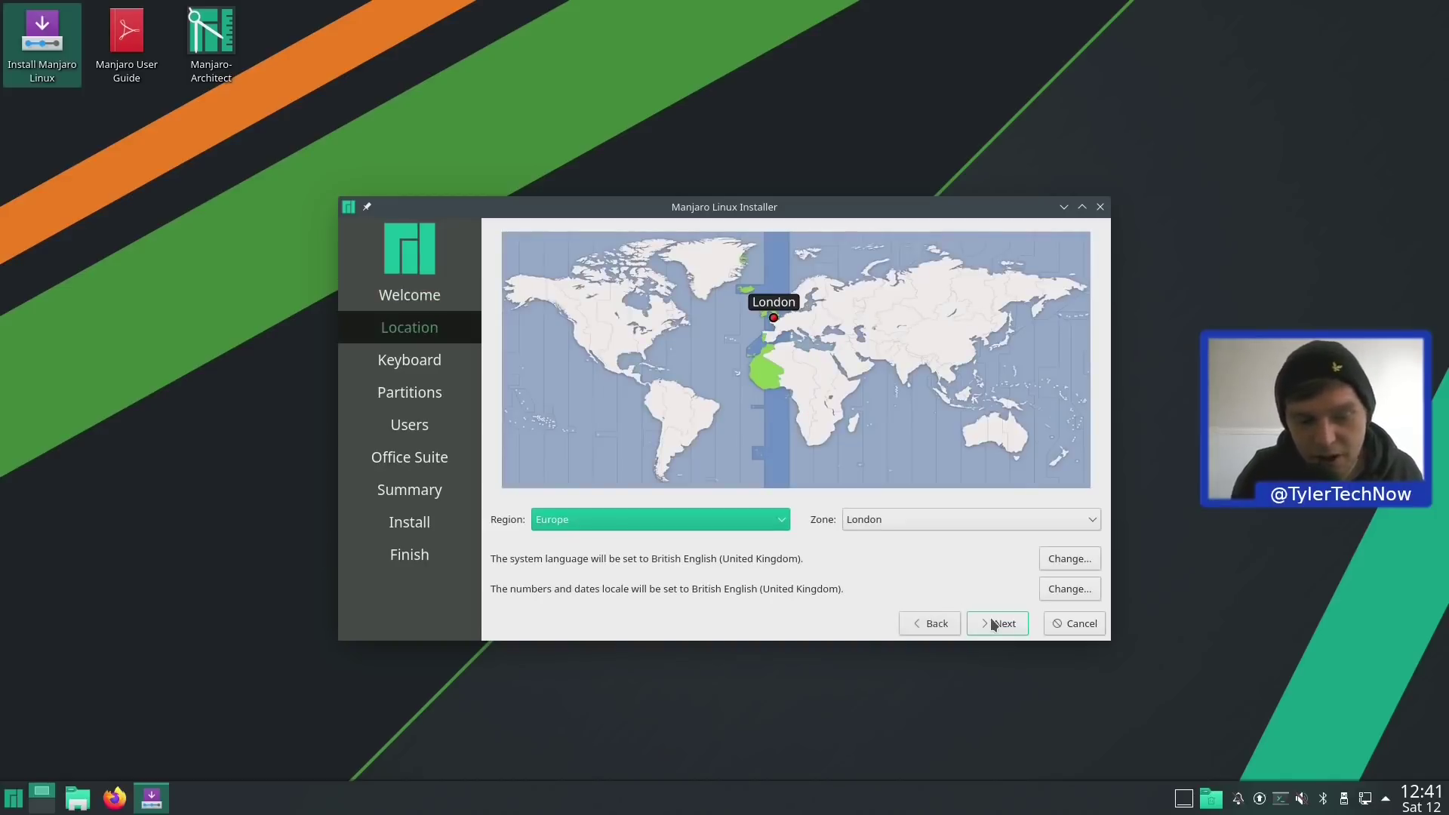
pyautogui.click(992, 623)
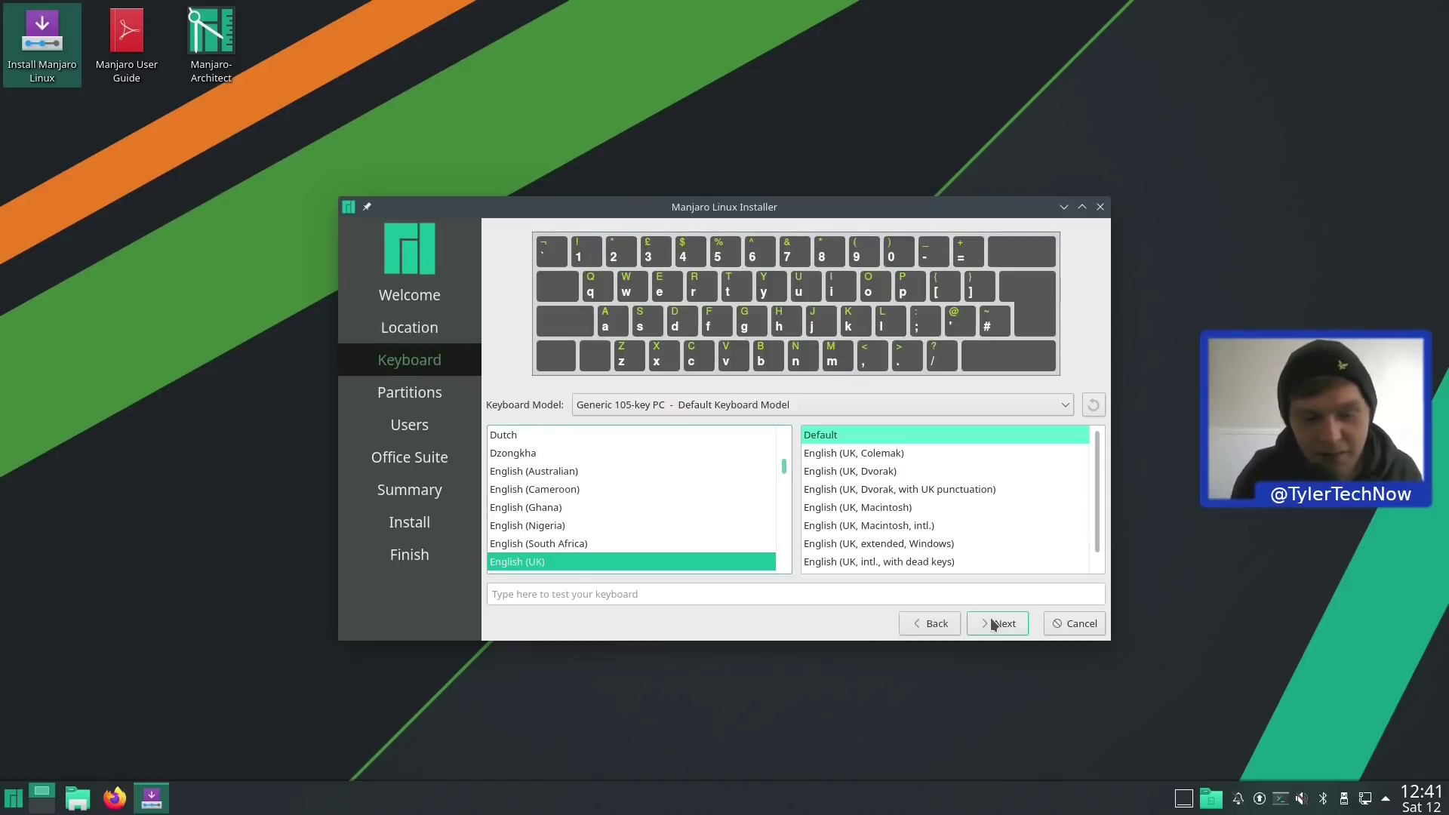
pyautogui.click(611, 596)
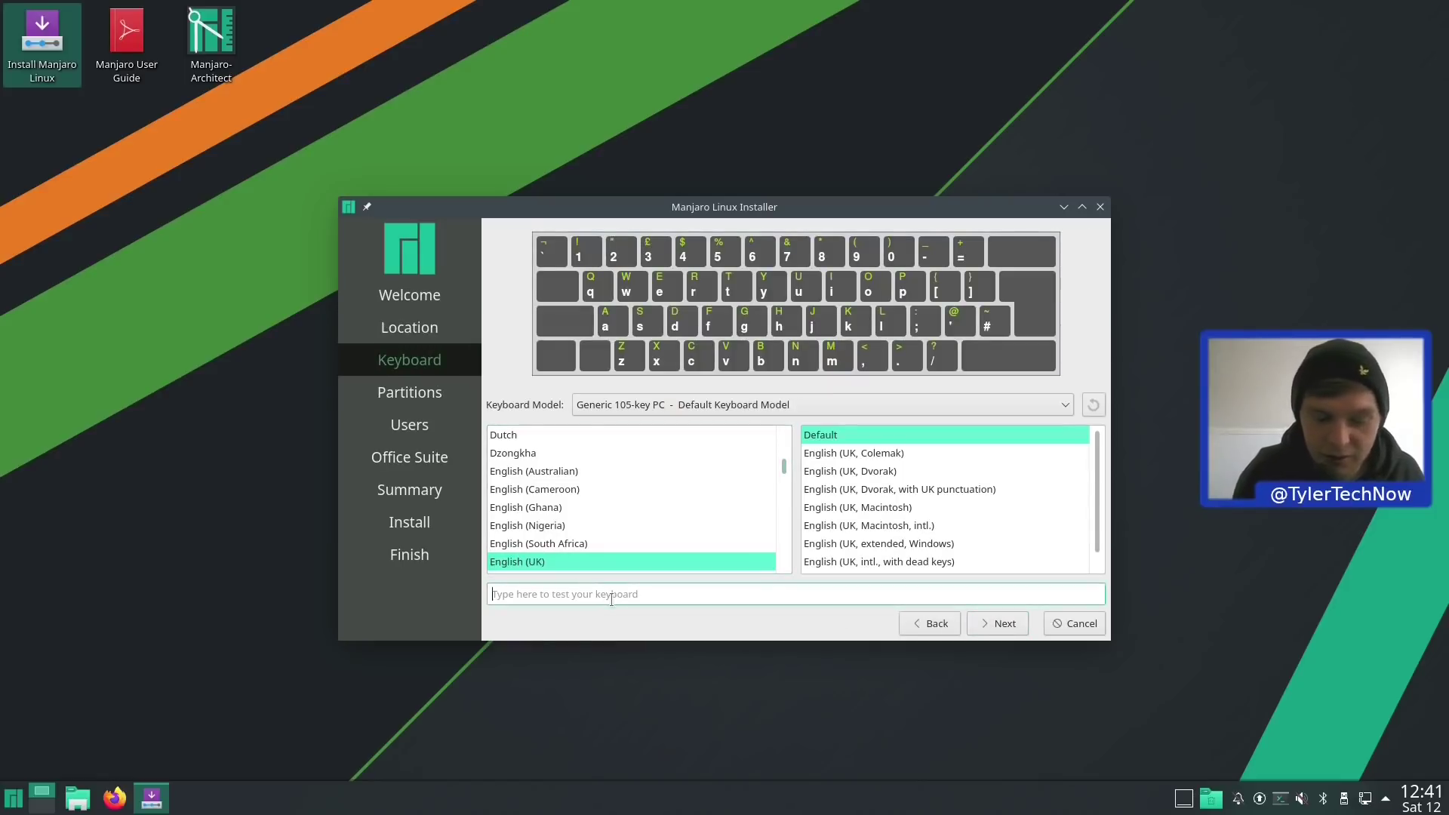
pyautogui.write('~/')
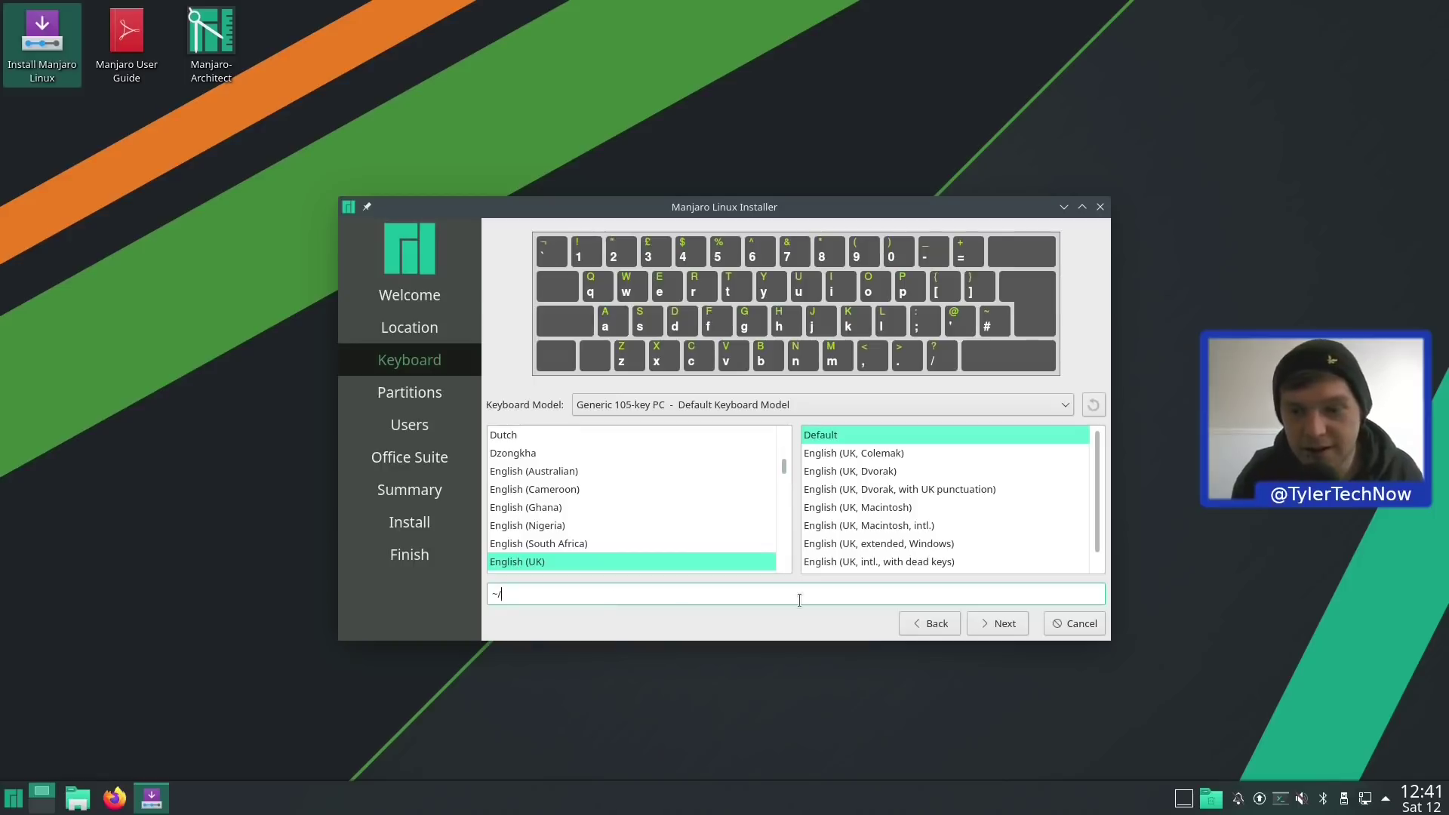
# Accept the English (UK) layout, choose Erase disk, and add a Swap (with Hibernate) partition
pyautogui.click(1008, 622)
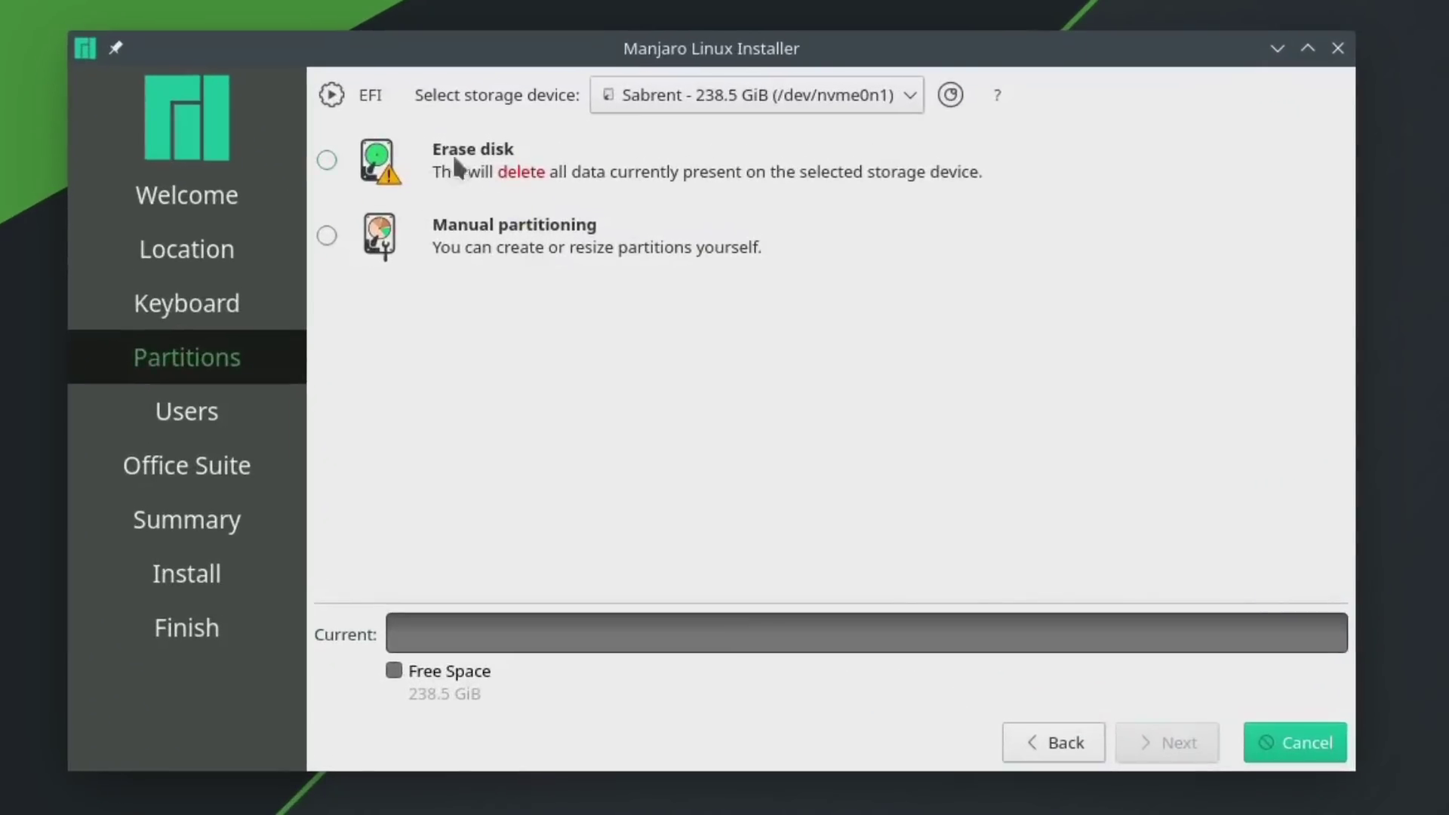
pyautogui.click(322, 160)
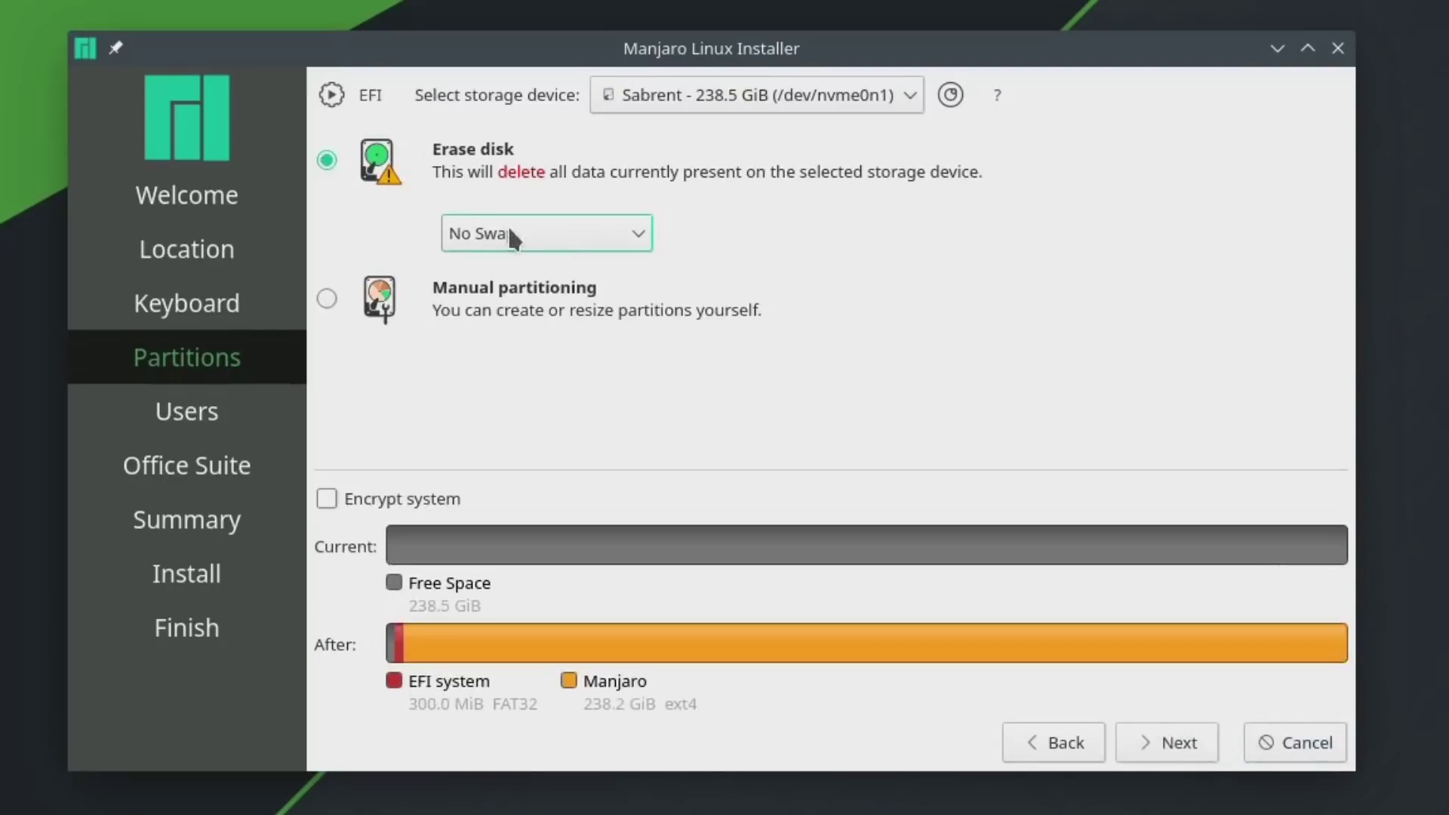
pyautogui.click(510, 232)
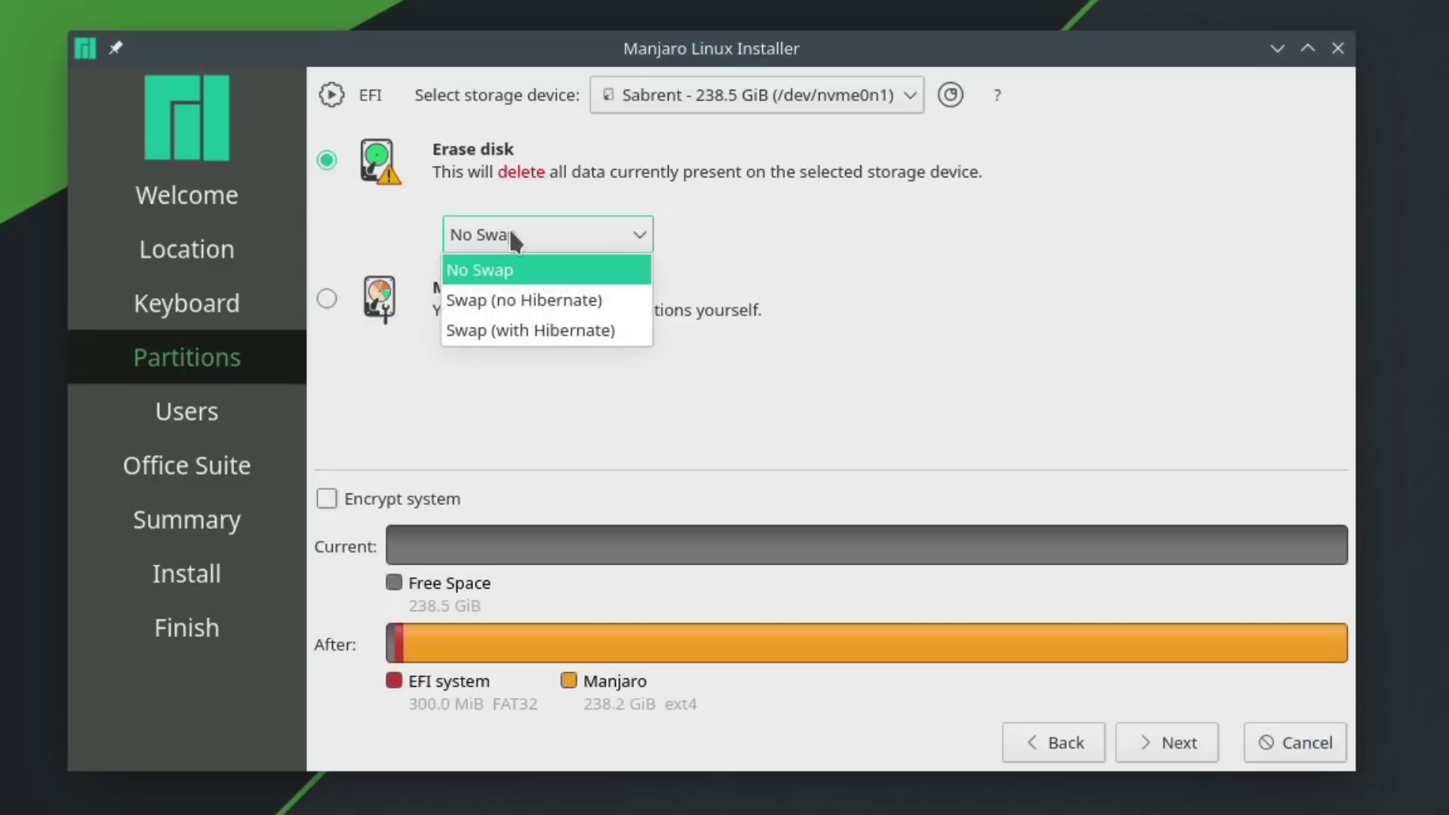
pyautogui.click(539, 328)
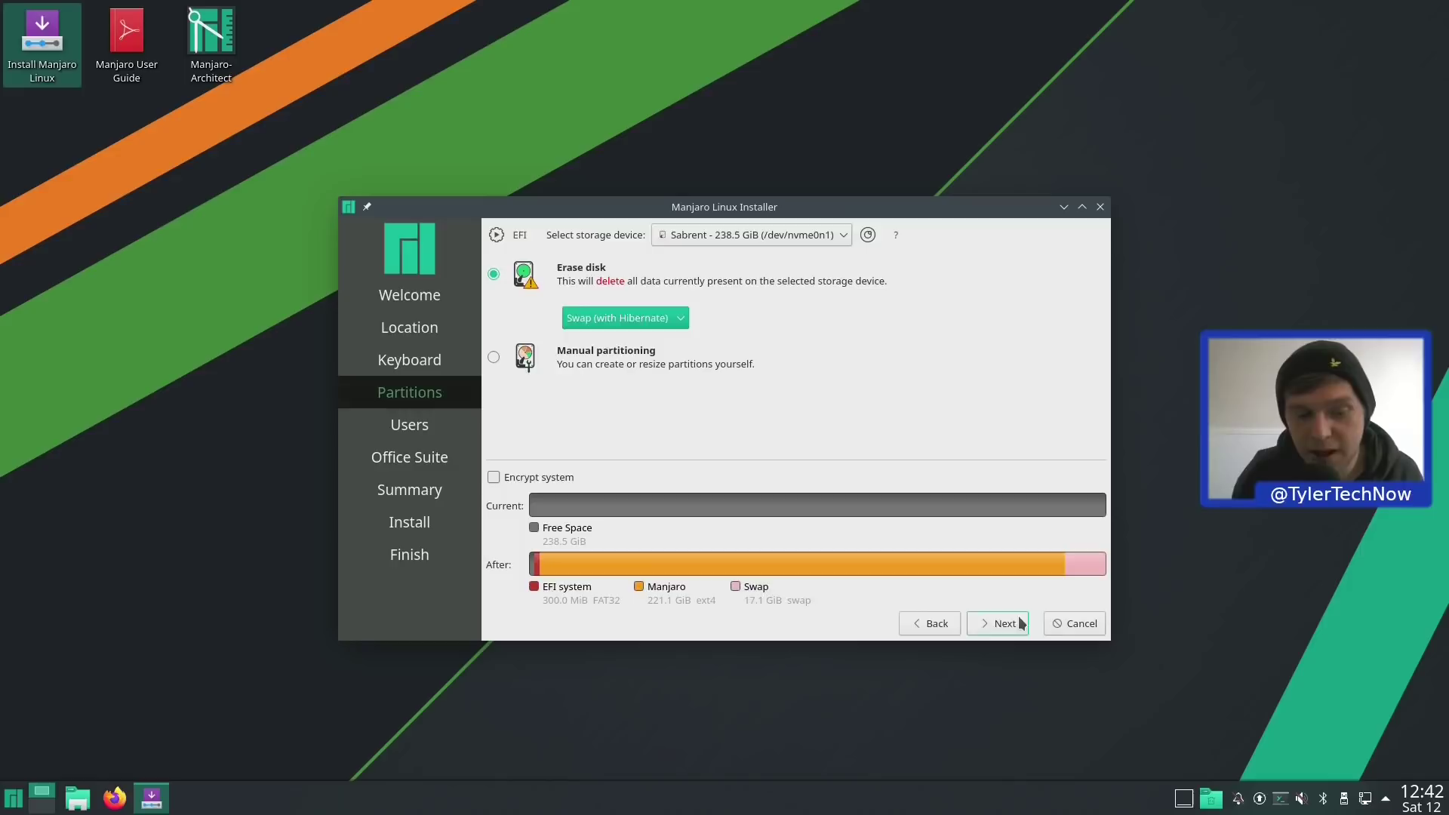
# Confirm the partition layout, then enter the user name, computer name and password twice
pyautogui.click(1020, 623)
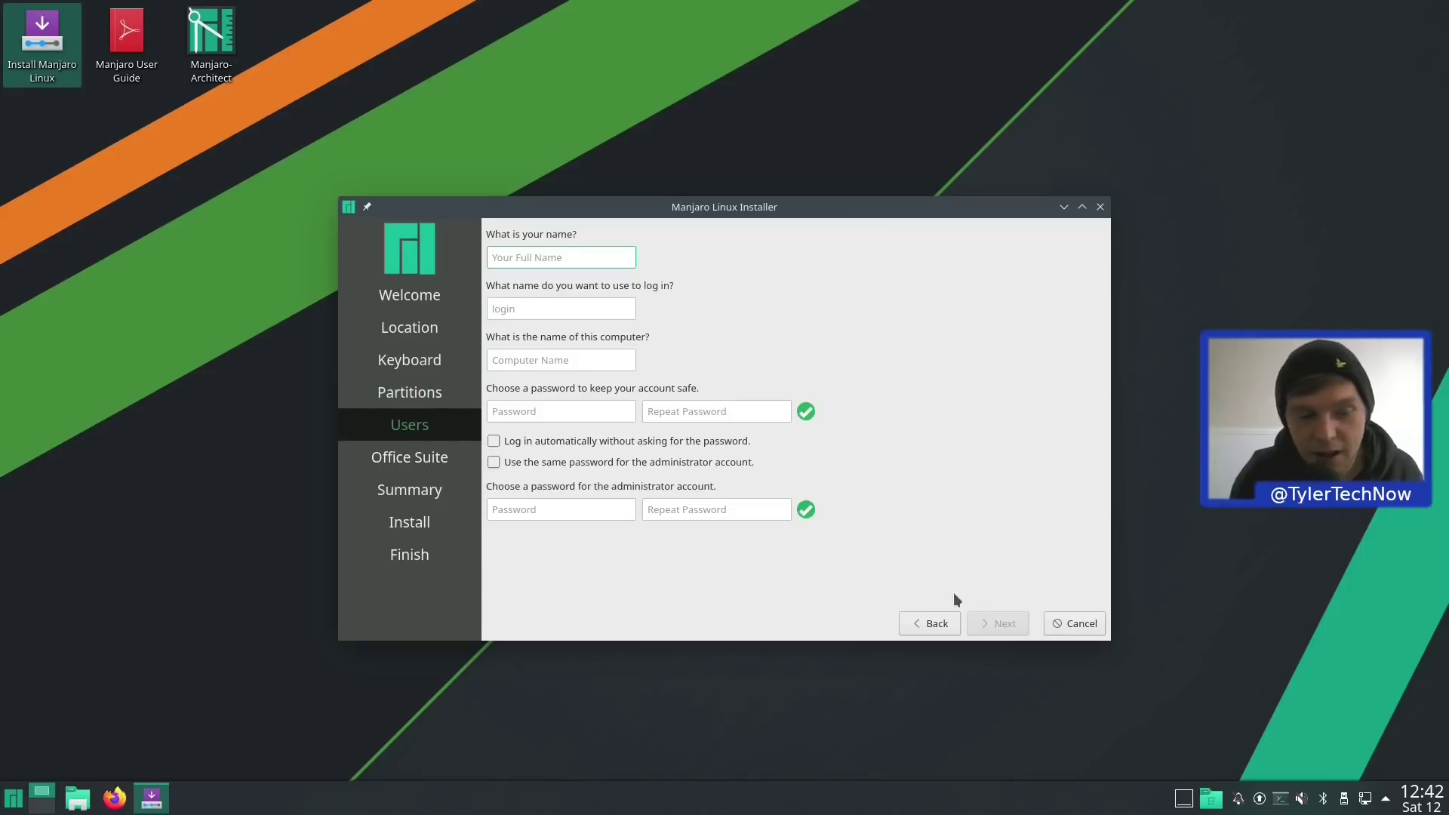
pyautogui.write('tyler')
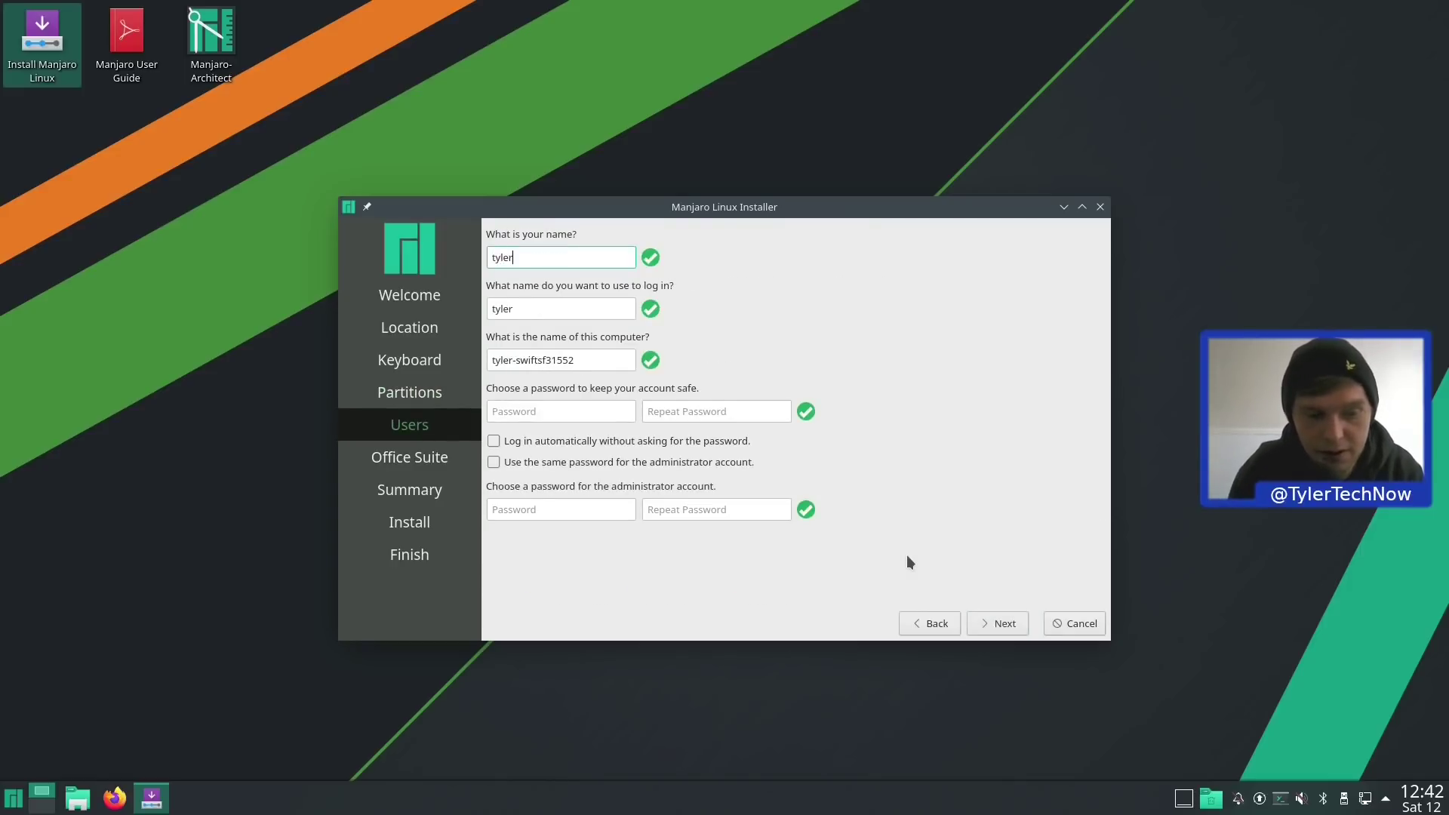
pyautogui.press('Tab')
pyautogui.press('Tab')
pyautogui.write('tyler-lapp')
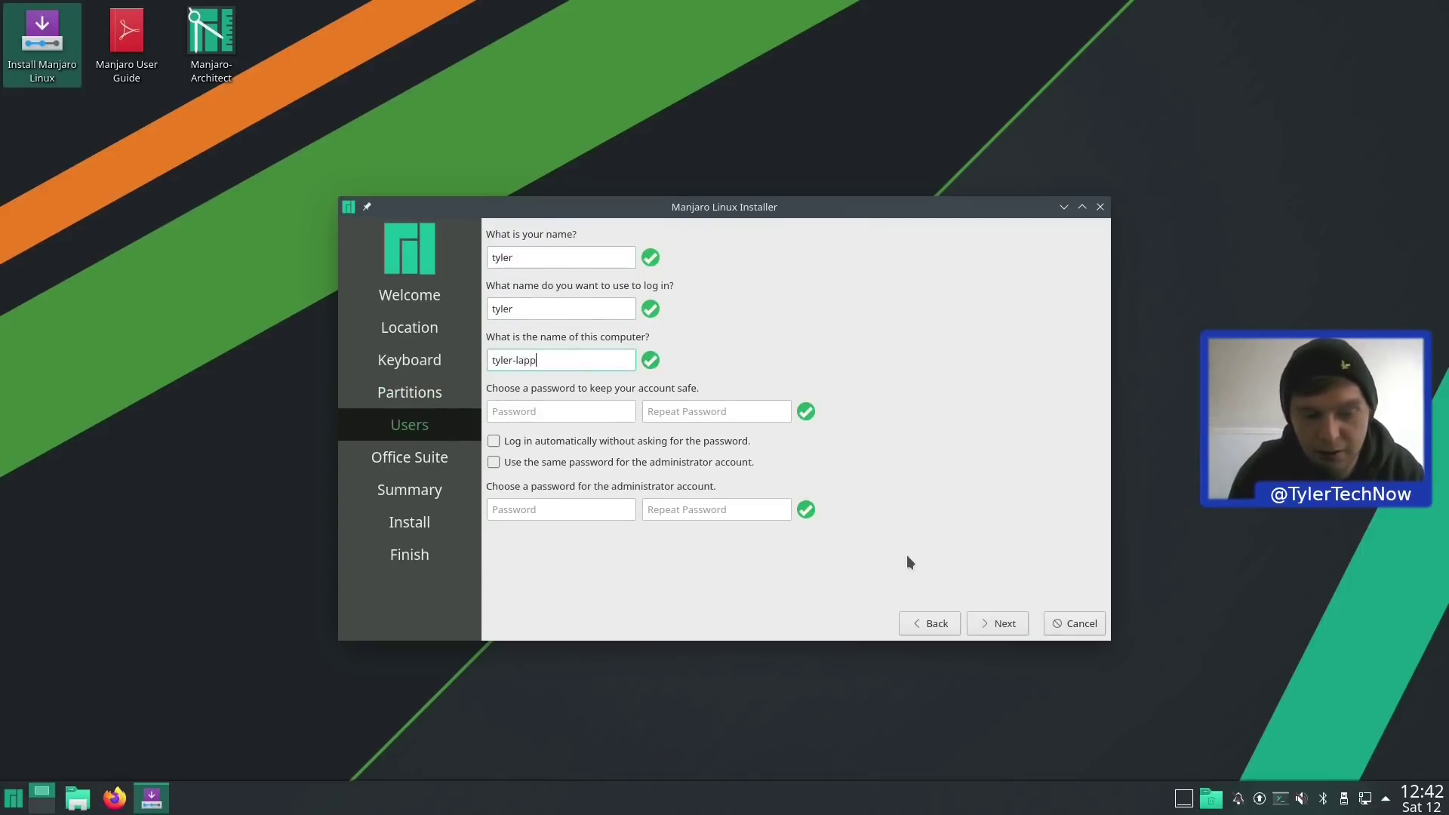
pyautogui.press('Tab')
pyautogui.write('********')
pyautogui.press('Tab')
pyautogui.write('********')
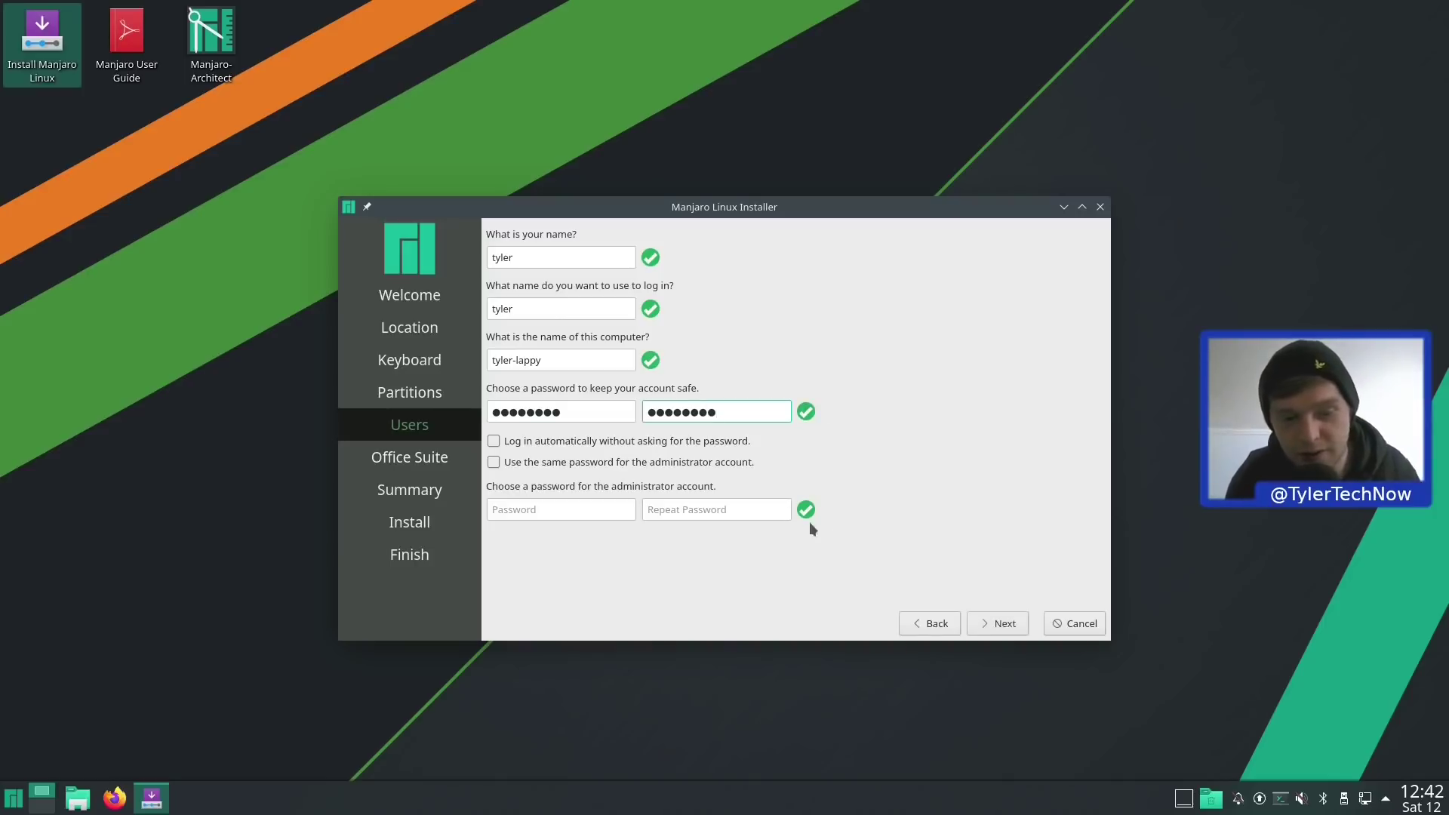
# Enable automatic login and reuse the user password for the administrator account
pyautogui.click(621, 443)
pyautogui.click(636, 467)
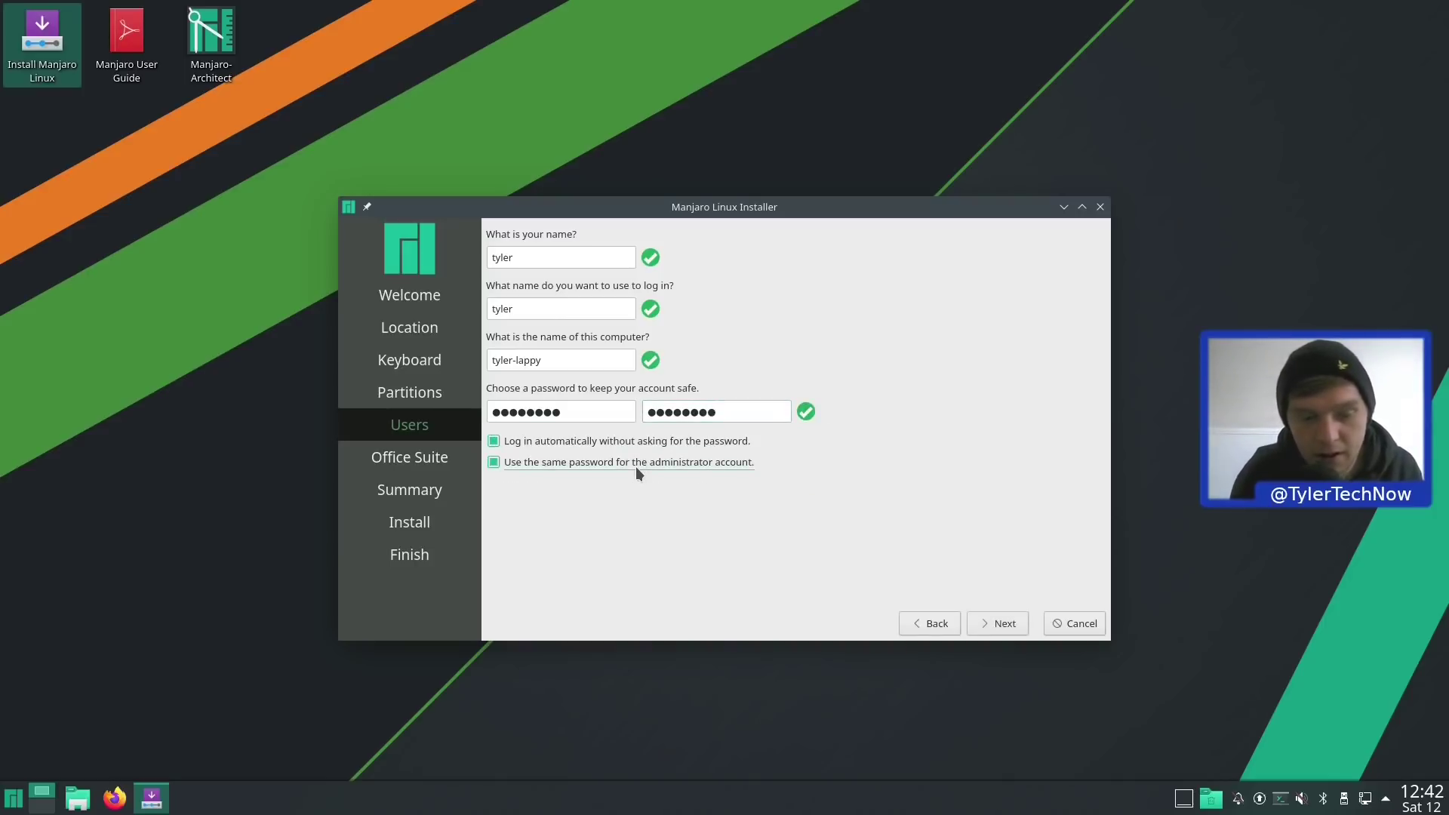
pyautogui.click(1004, 622)
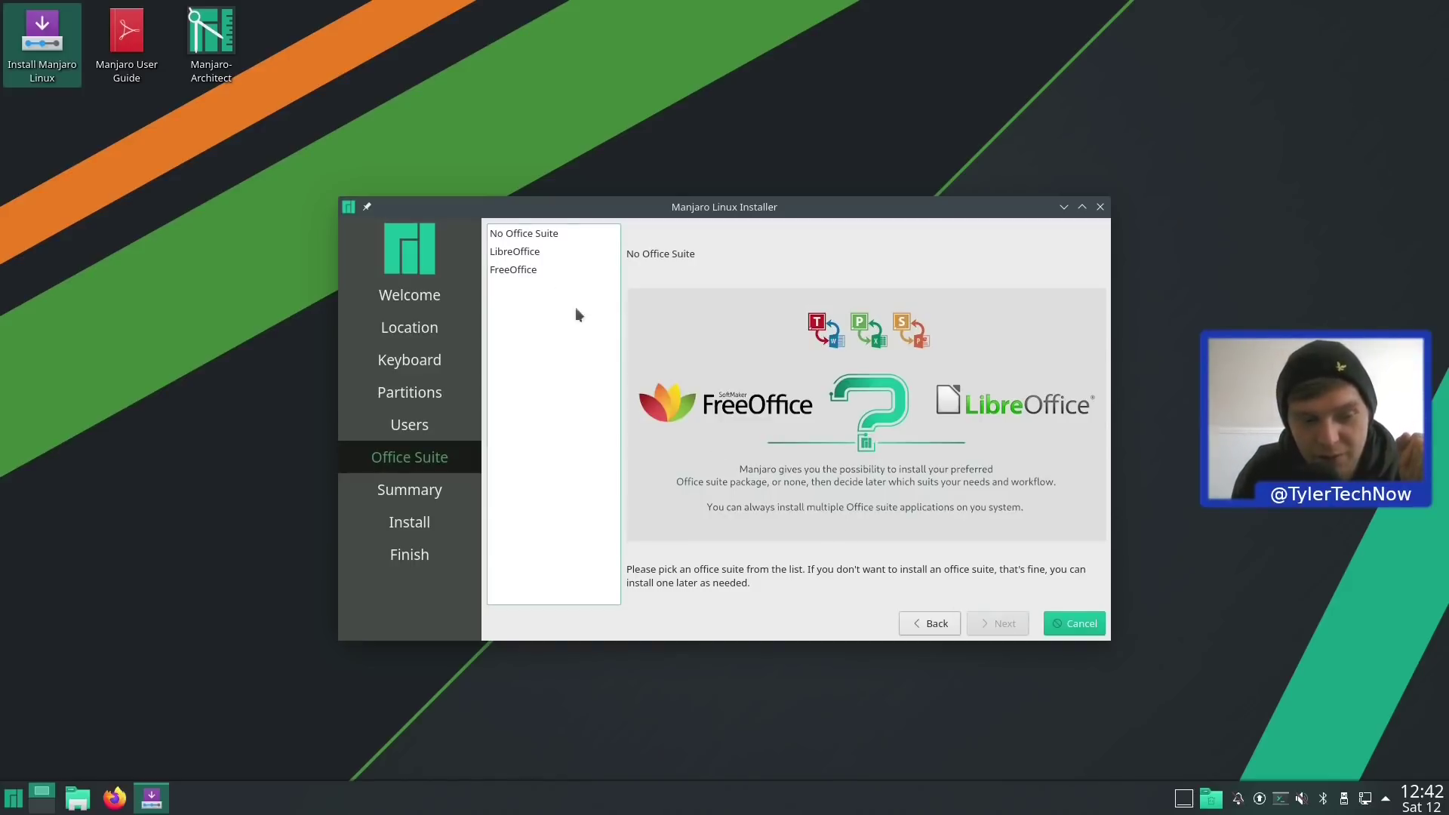
# Pick LibreOffice as the office suite instead of No Office Suite
pyautogui.click(531, 234)
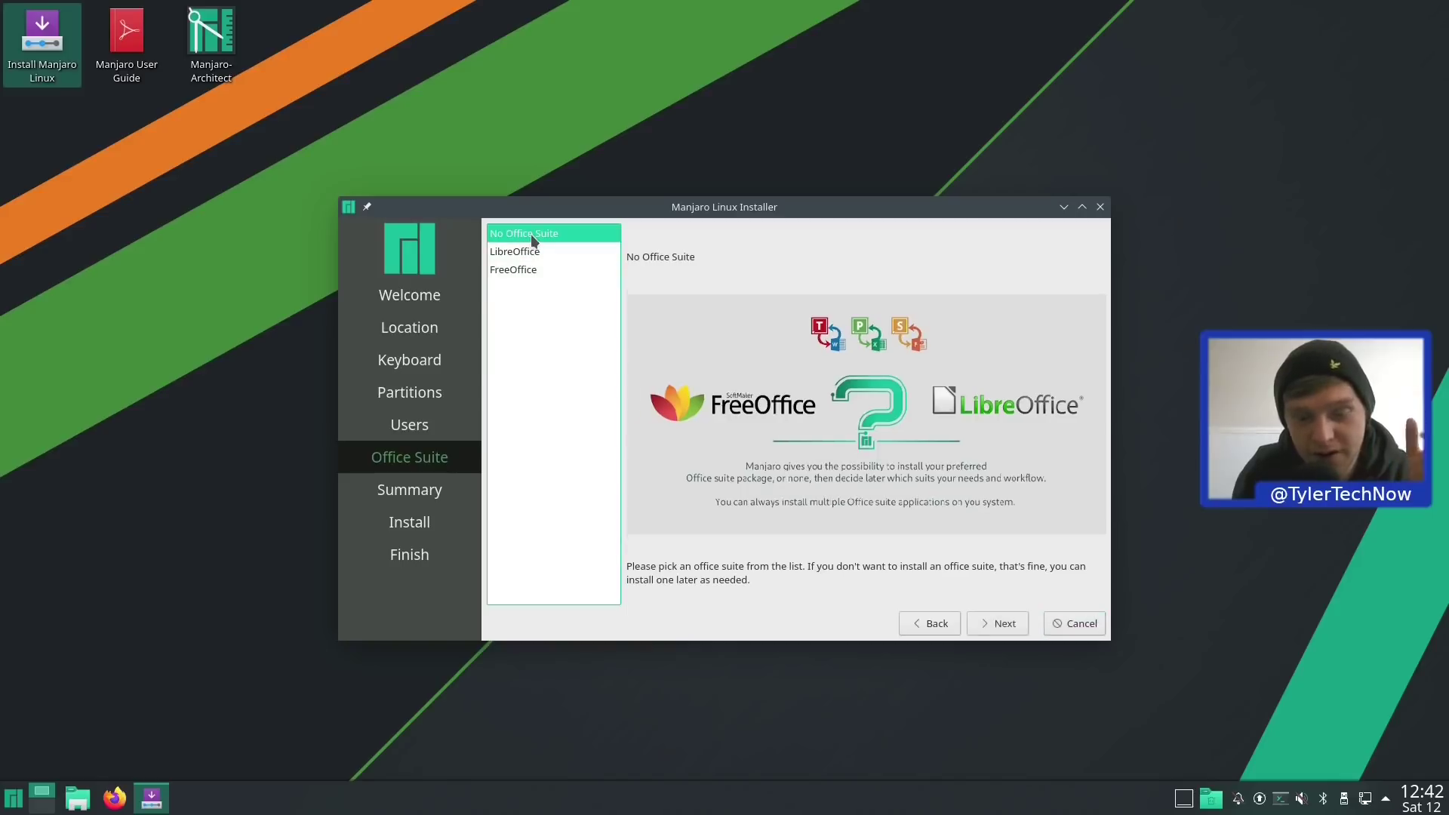
pyautogui.click(541, 253)
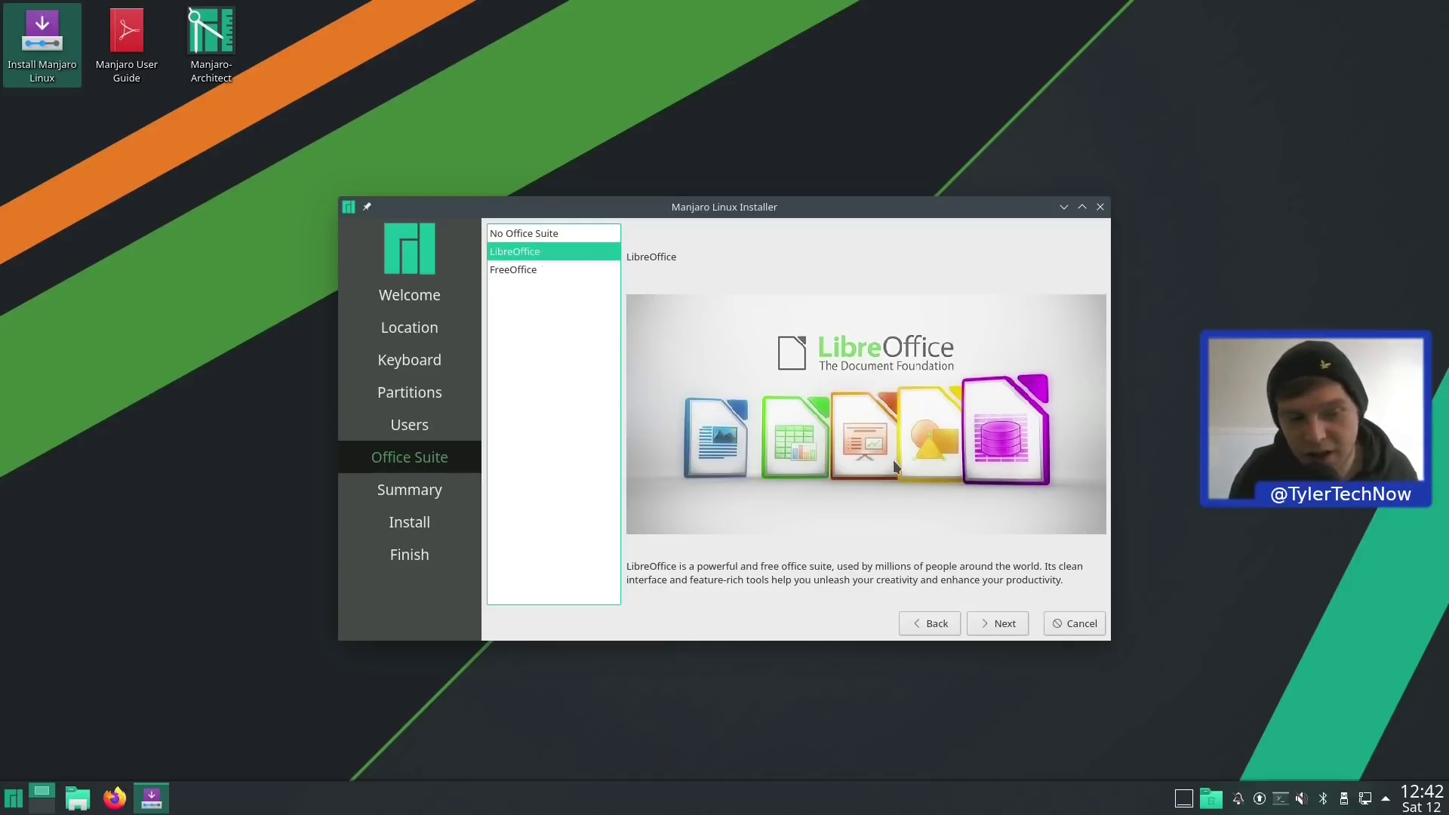
# Review the installation summary, then confirm Install now despite the irreversible disk changes
pyautogui.click(996, 626)
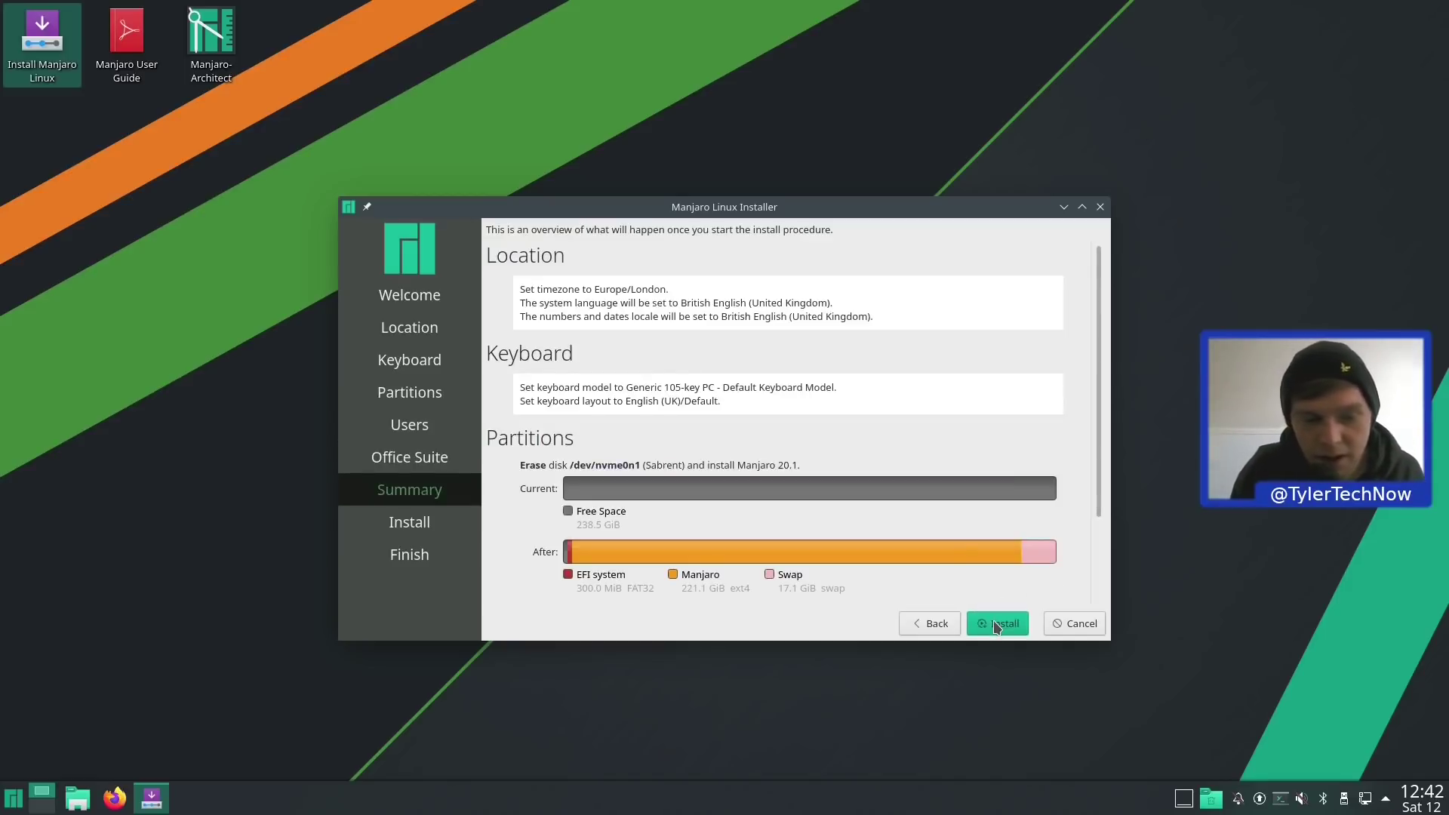
pyautogui.scroll(-5, 921, 429)
pyautogui.scroll(5, 920, 428)
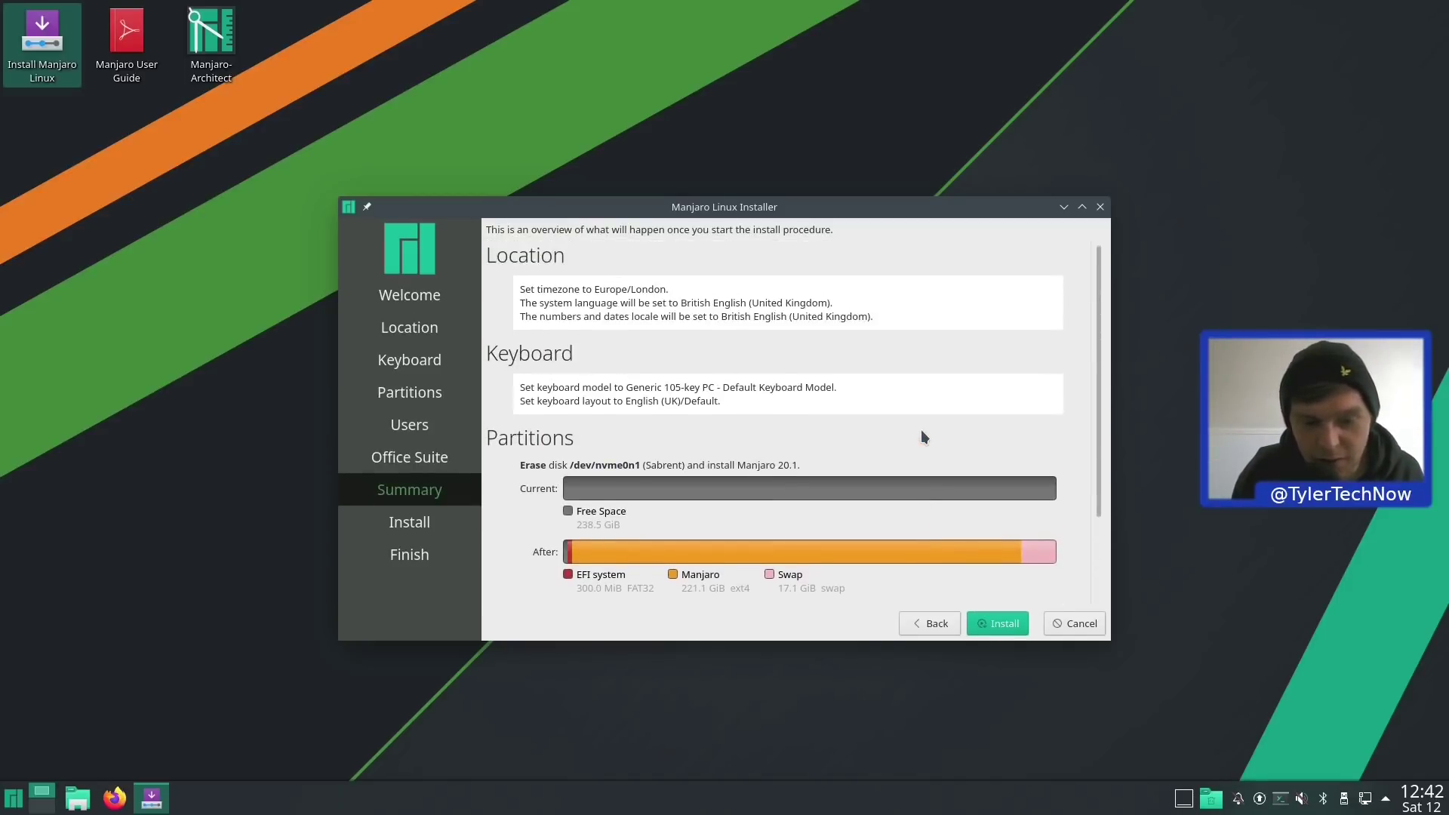
pyautogui.scroll(-3, 921, 437)
pyautogui.click(1001, 626)
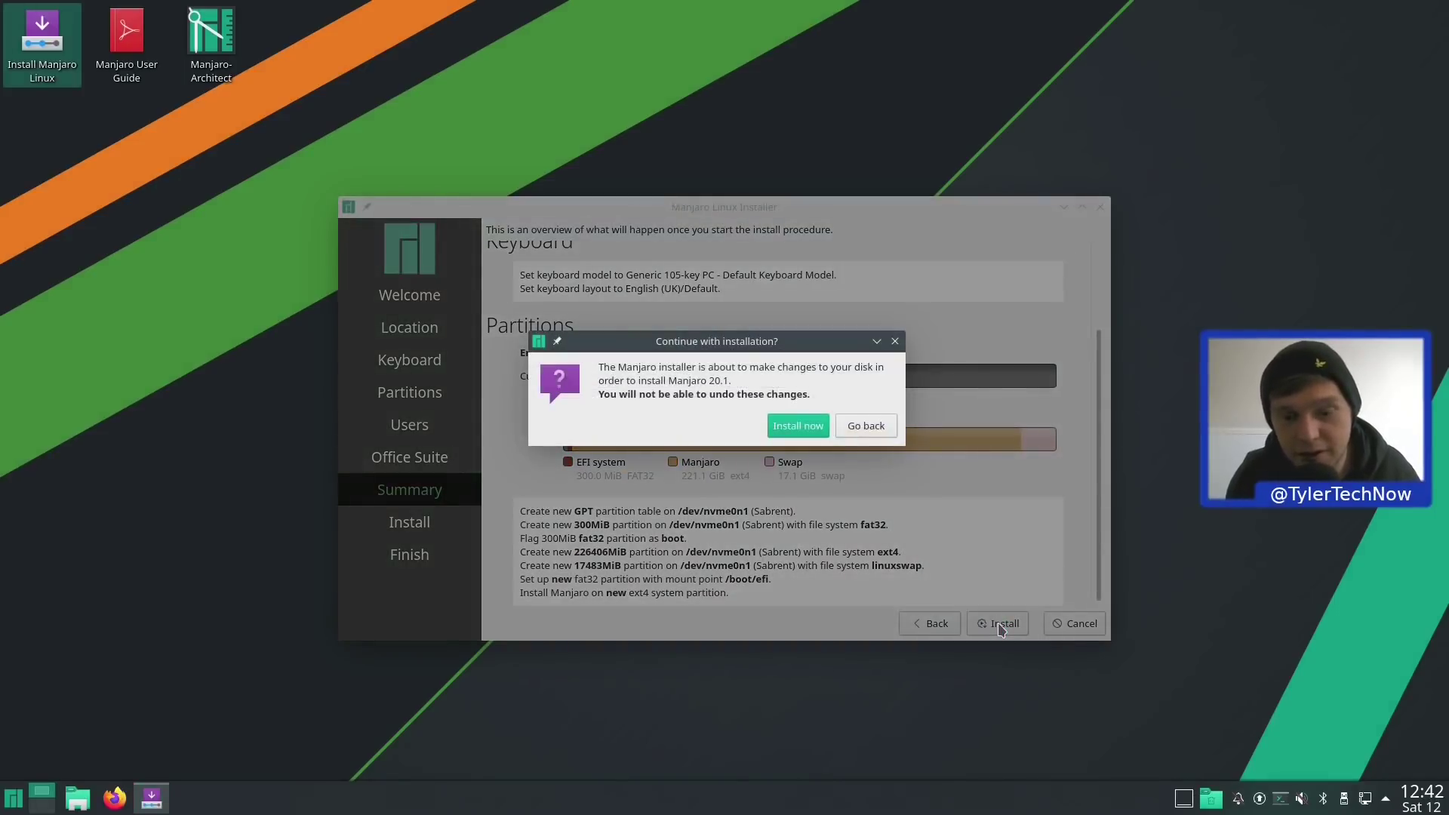
pyautogui.click(803, 428)
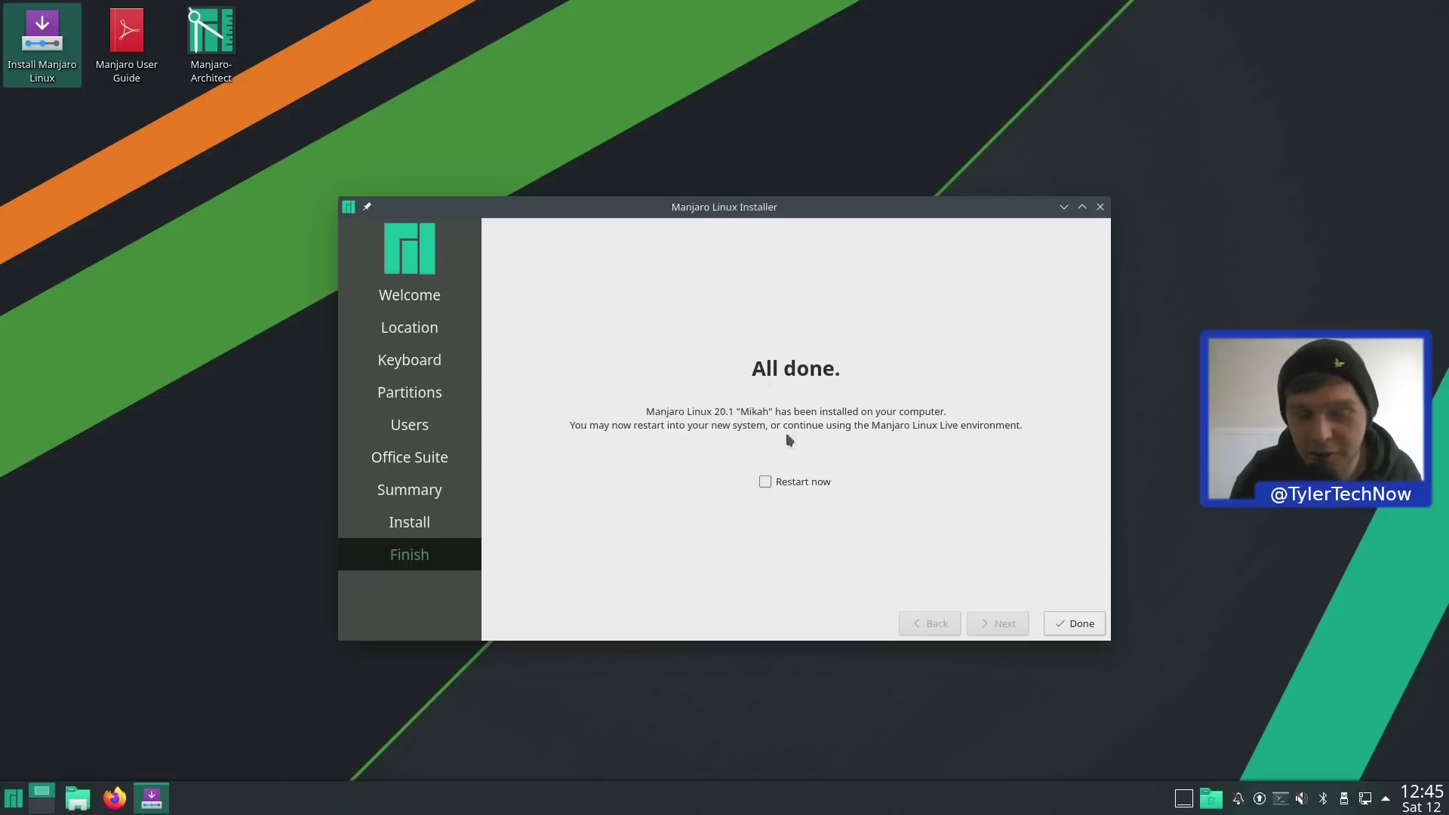
# Finish the installer with Restart now ticked to boot into the installed system
pyautogui.click(765, 482)
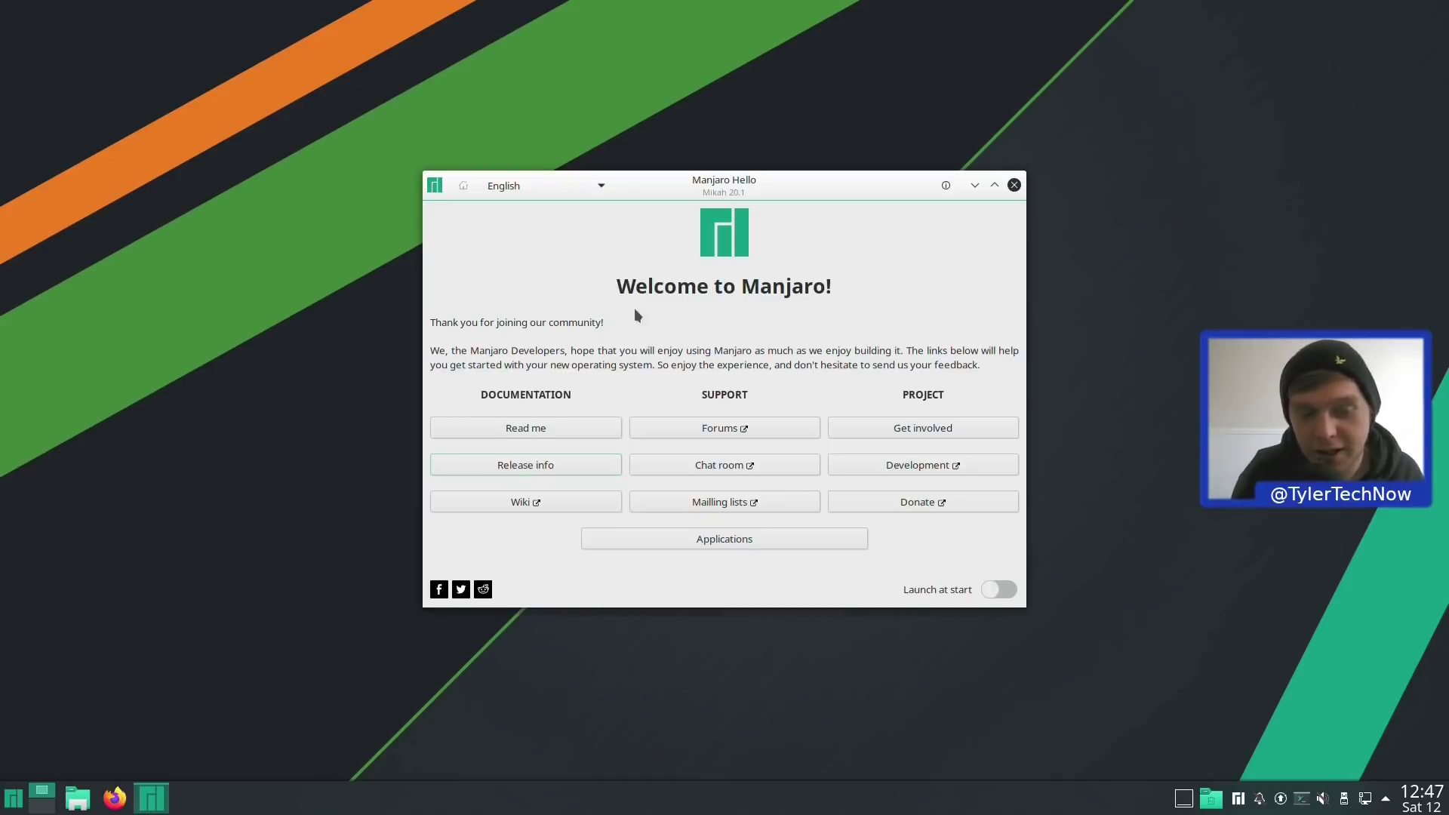
# Scroll through the Manjaro 20.1 Release info notes, then close Manjaro Hello
pyautogui.click(545, 466)
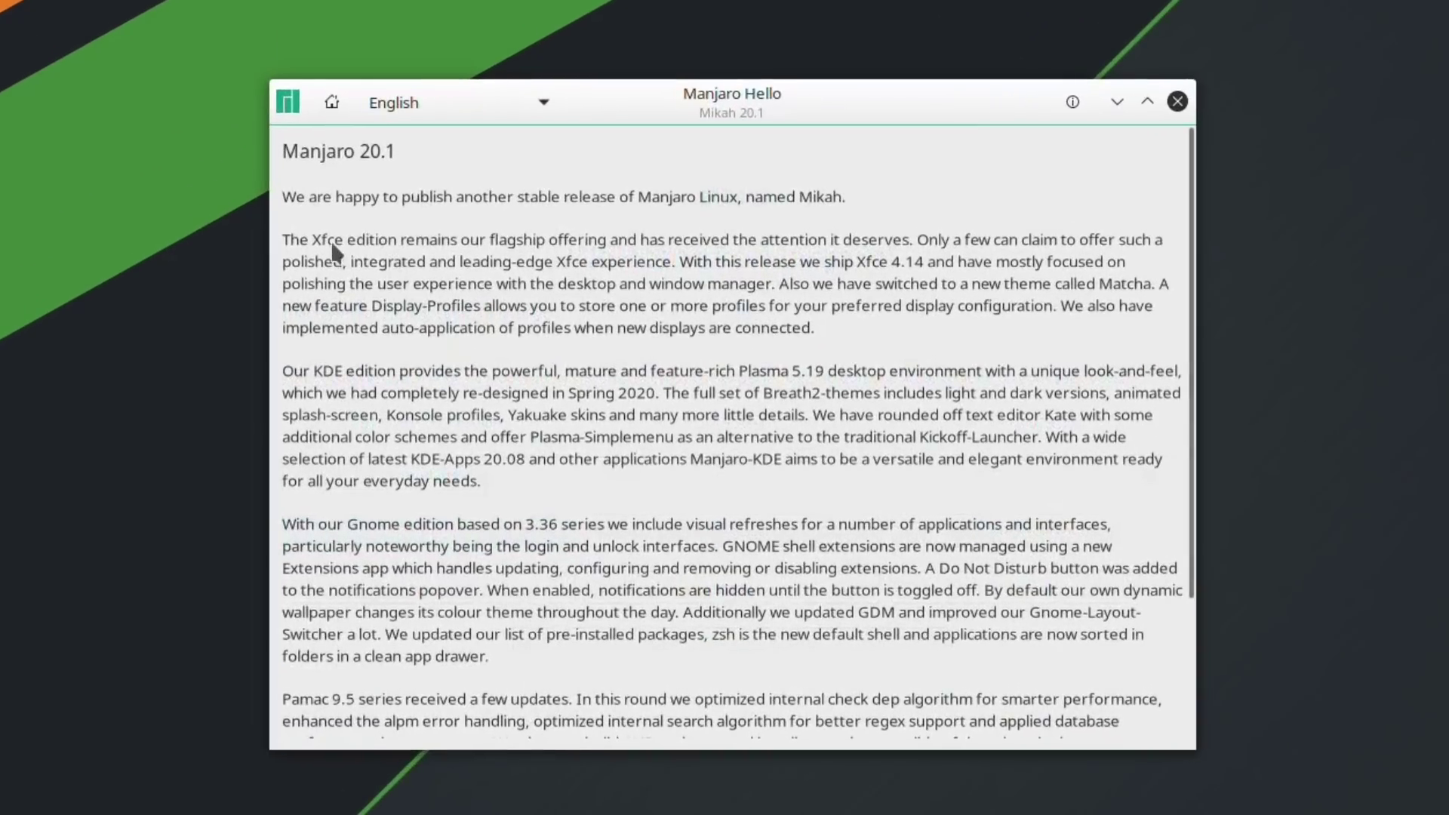
pyautogui.scroll(-5, 332, 248)
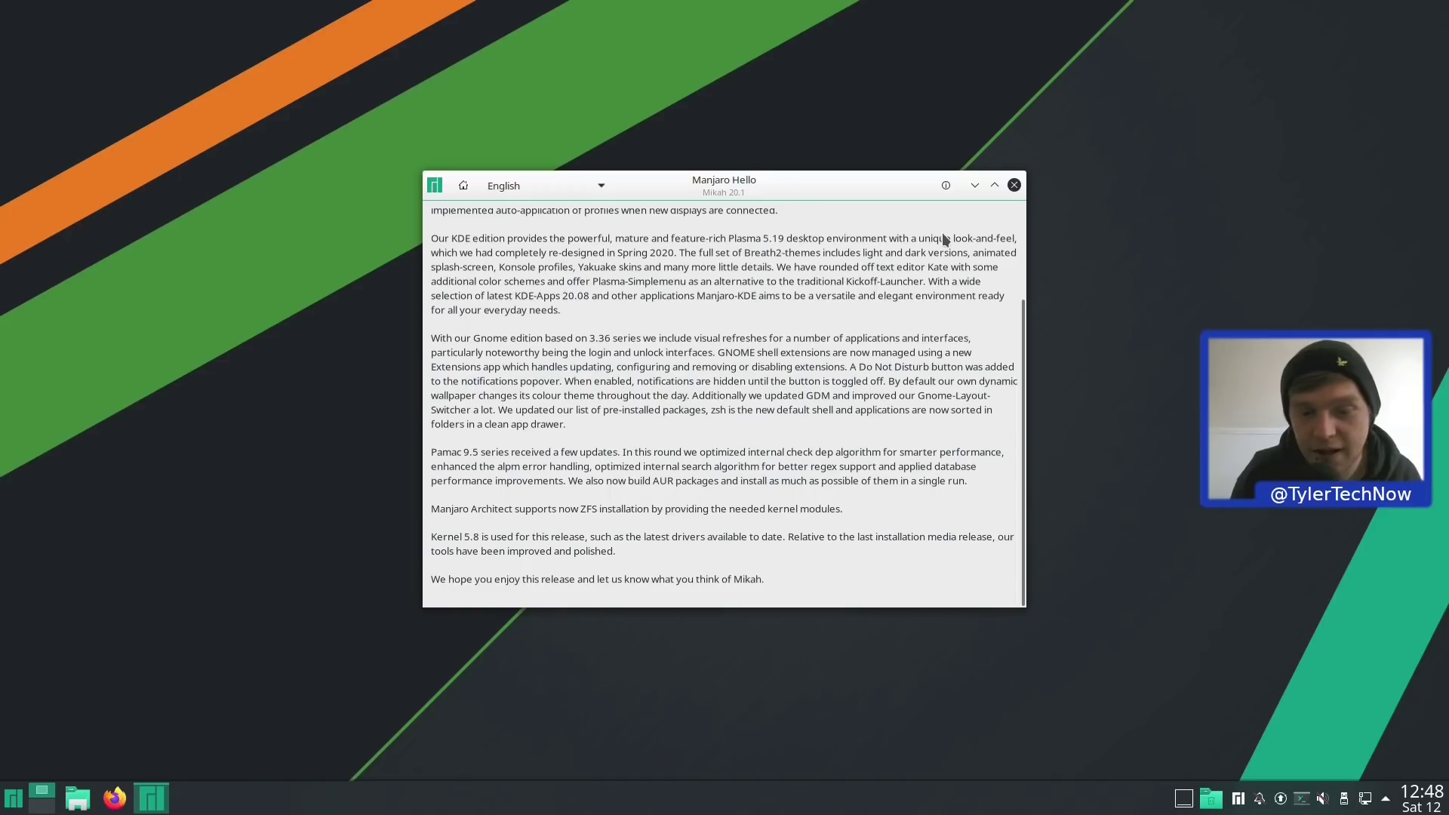
pyautogui.click(1016, 185)
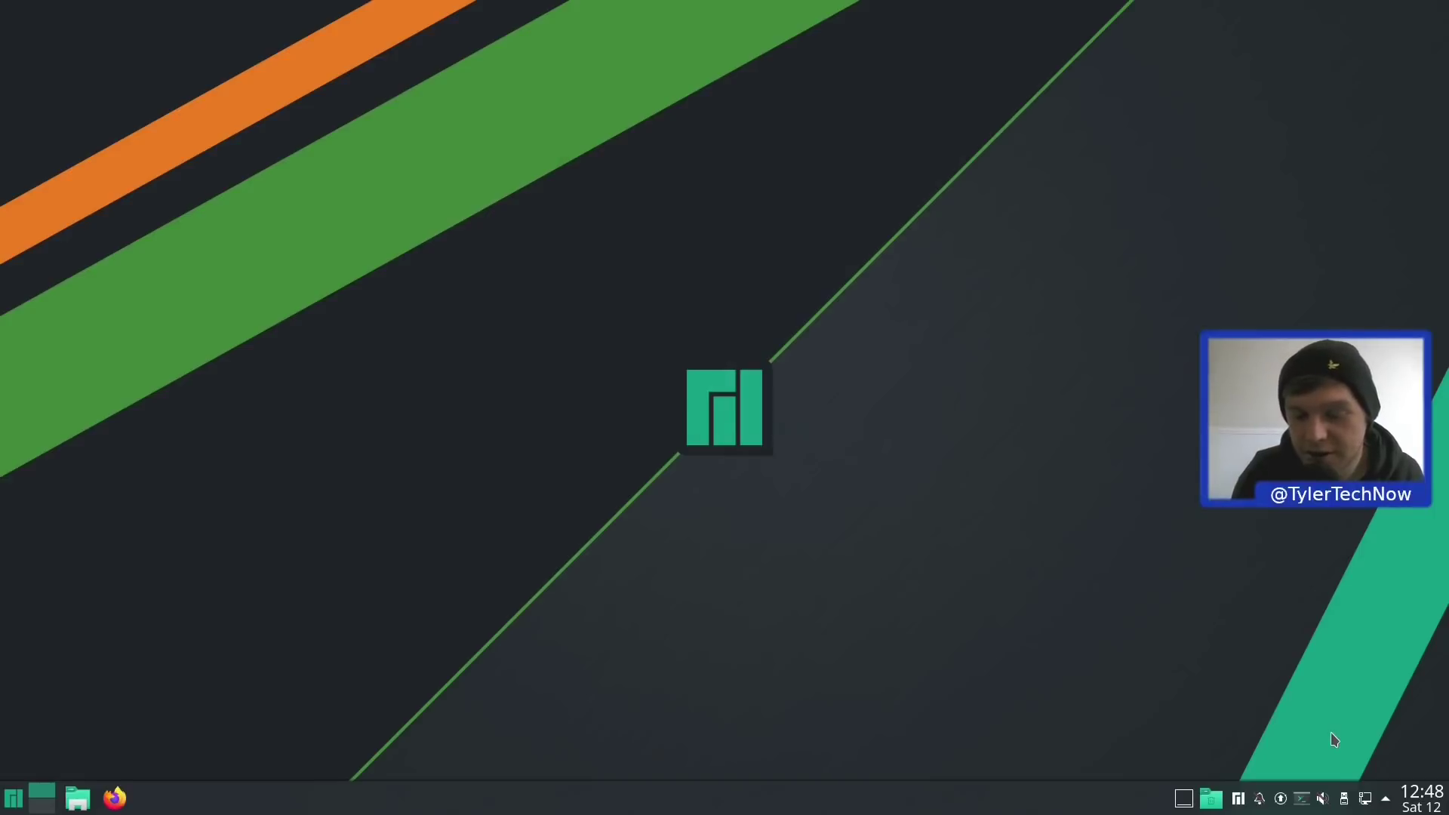
pyautogui.moveTo(1402, 810)
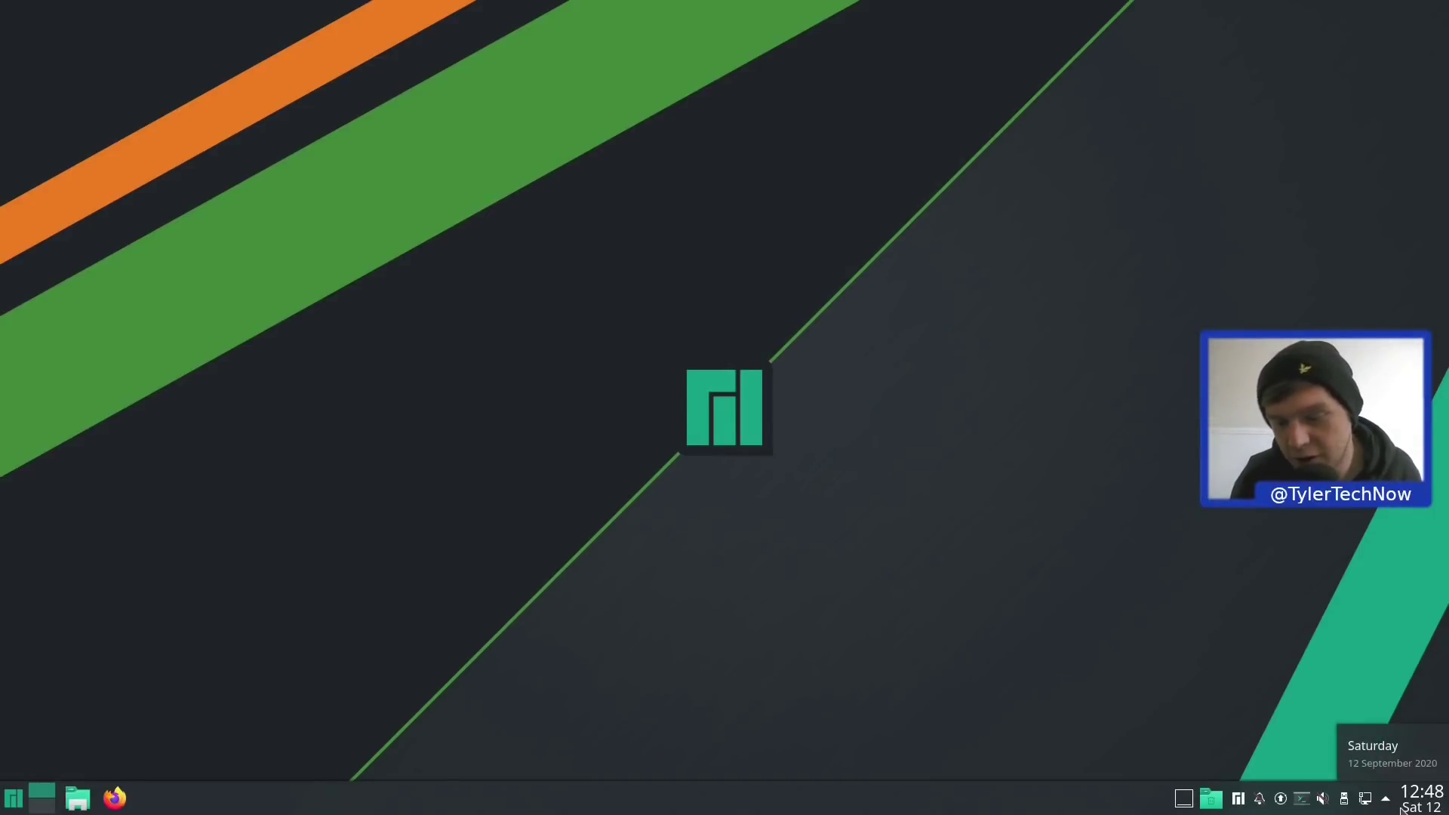
pyautogui.moveTo(1302, 803)
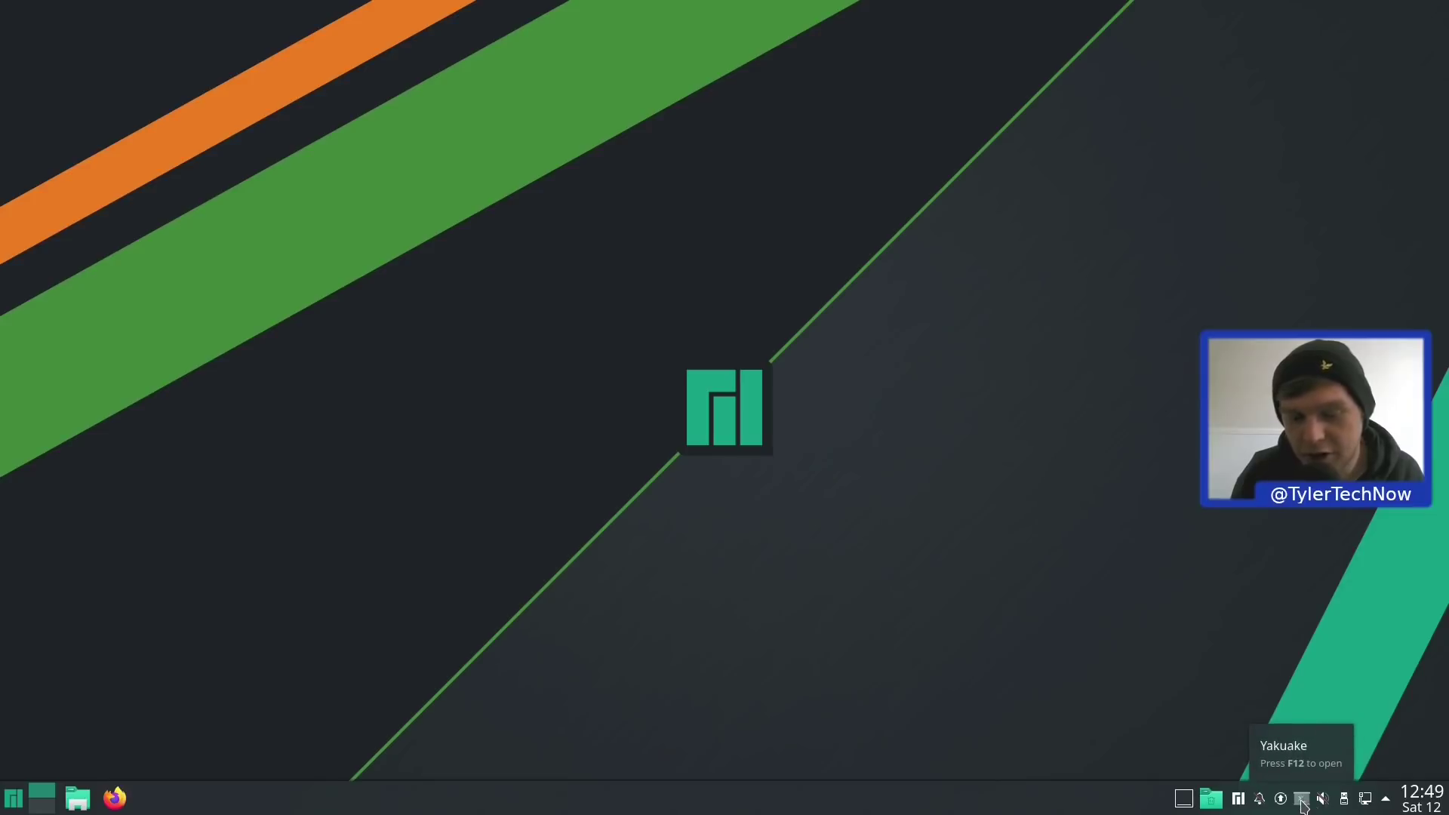
pyautogui.click(1302, 802)
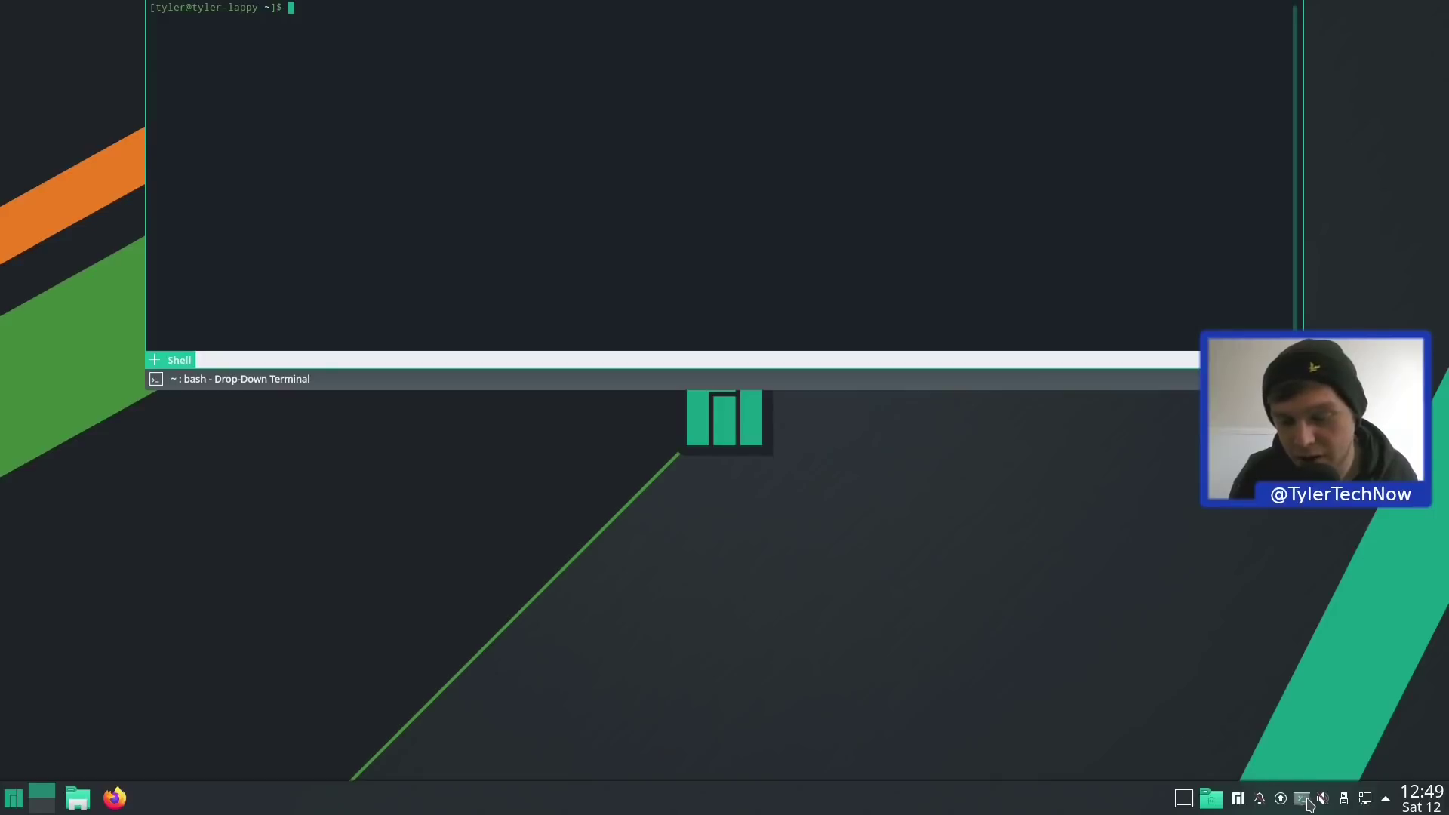
pyautogui.click(1130, 691)
pyautogui.press('F12')
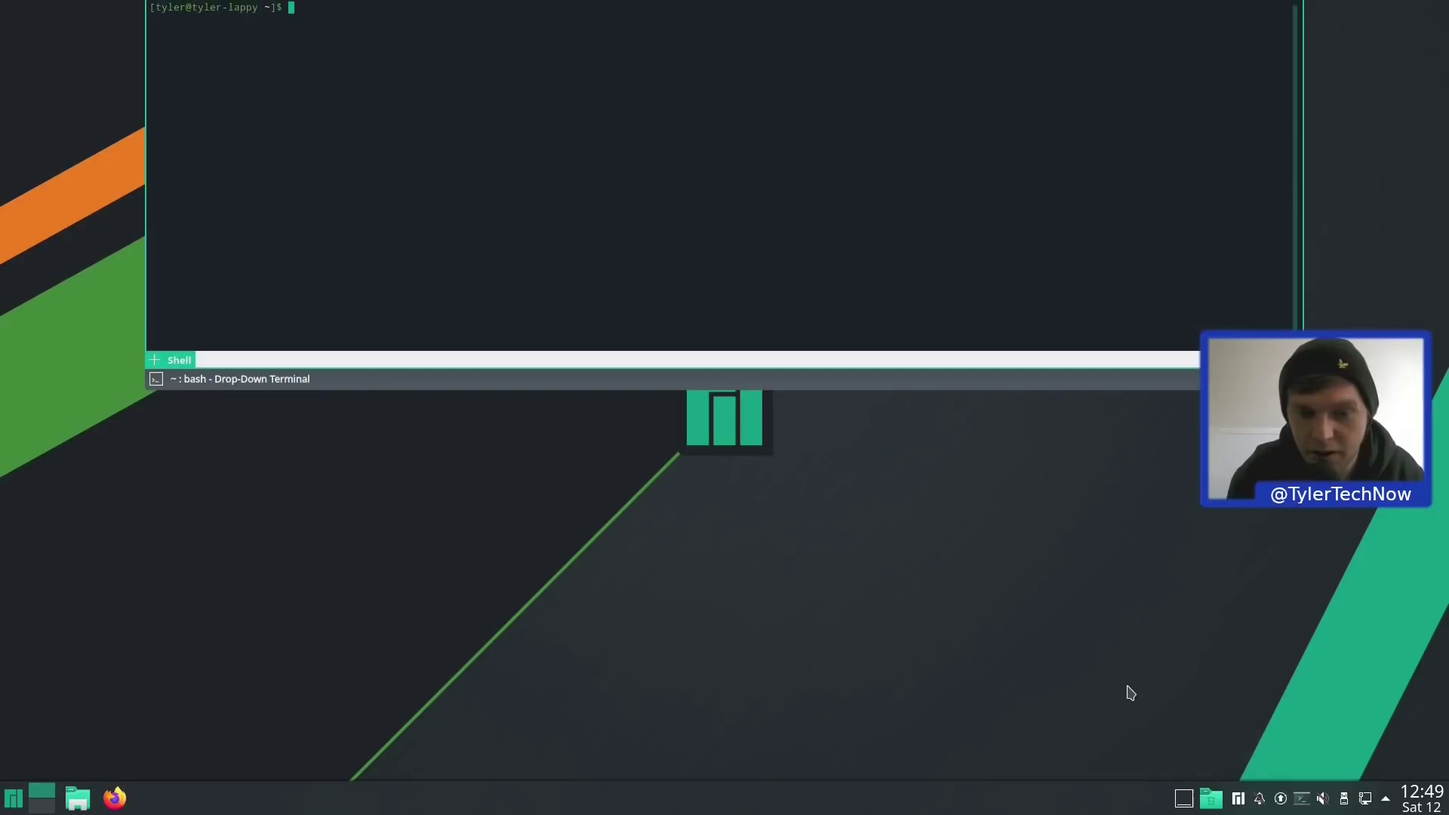
pyautogui.press('F12')
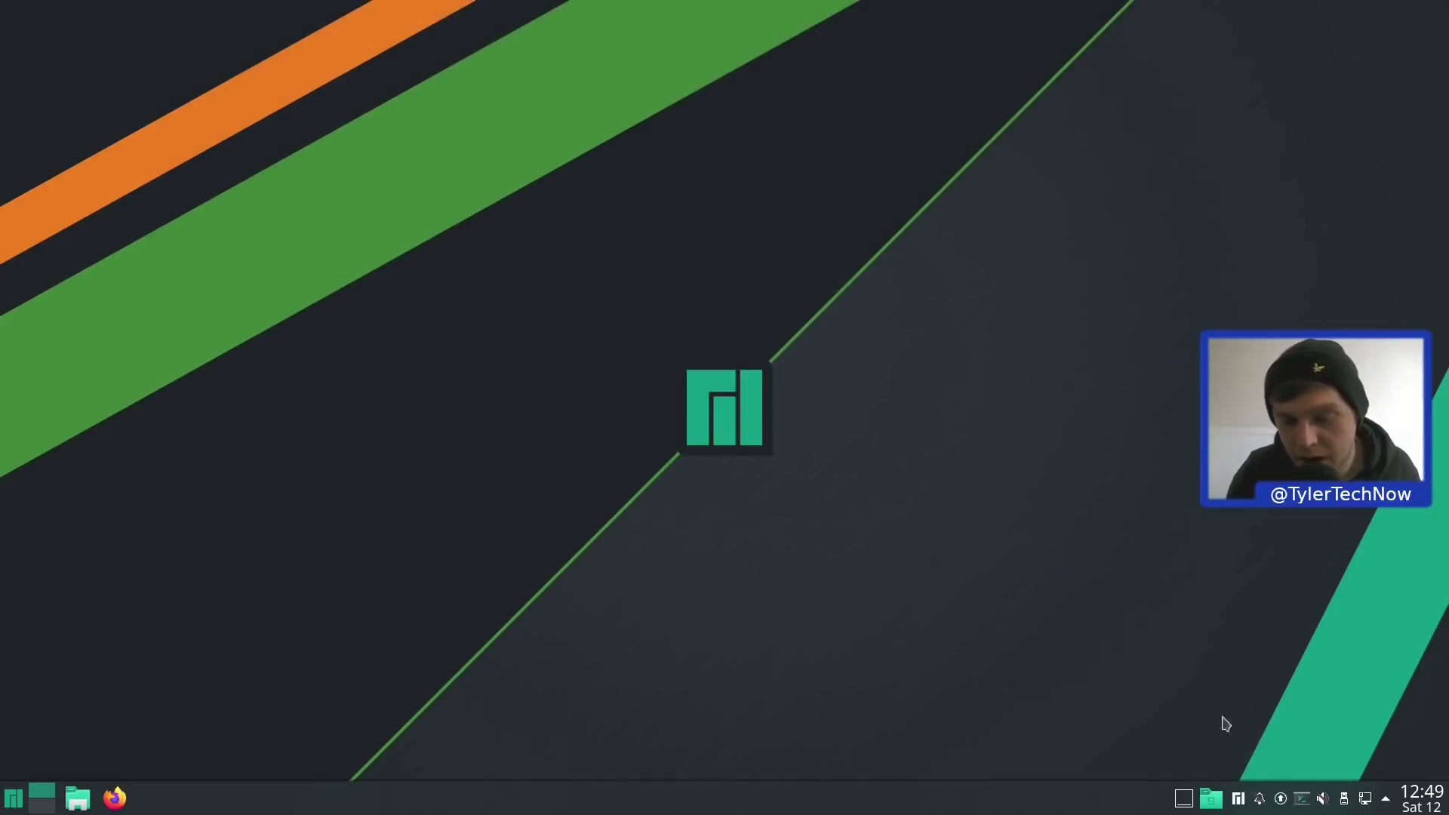
# Open Pamac's Preferences from its main menu, unlocking them with the account password
pyautogui.click(1281, 800)
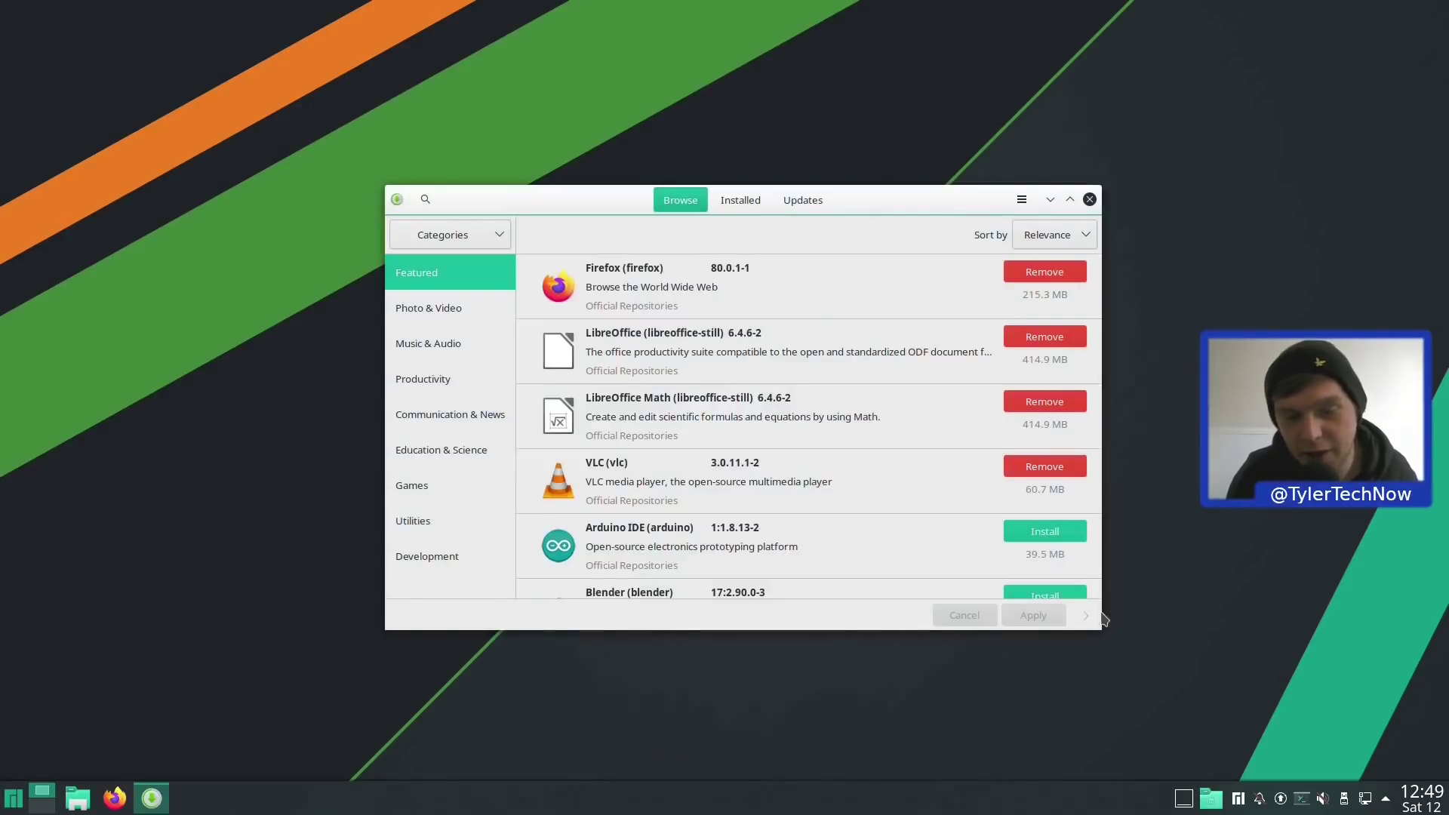
pyautogui.click(1040, 183)
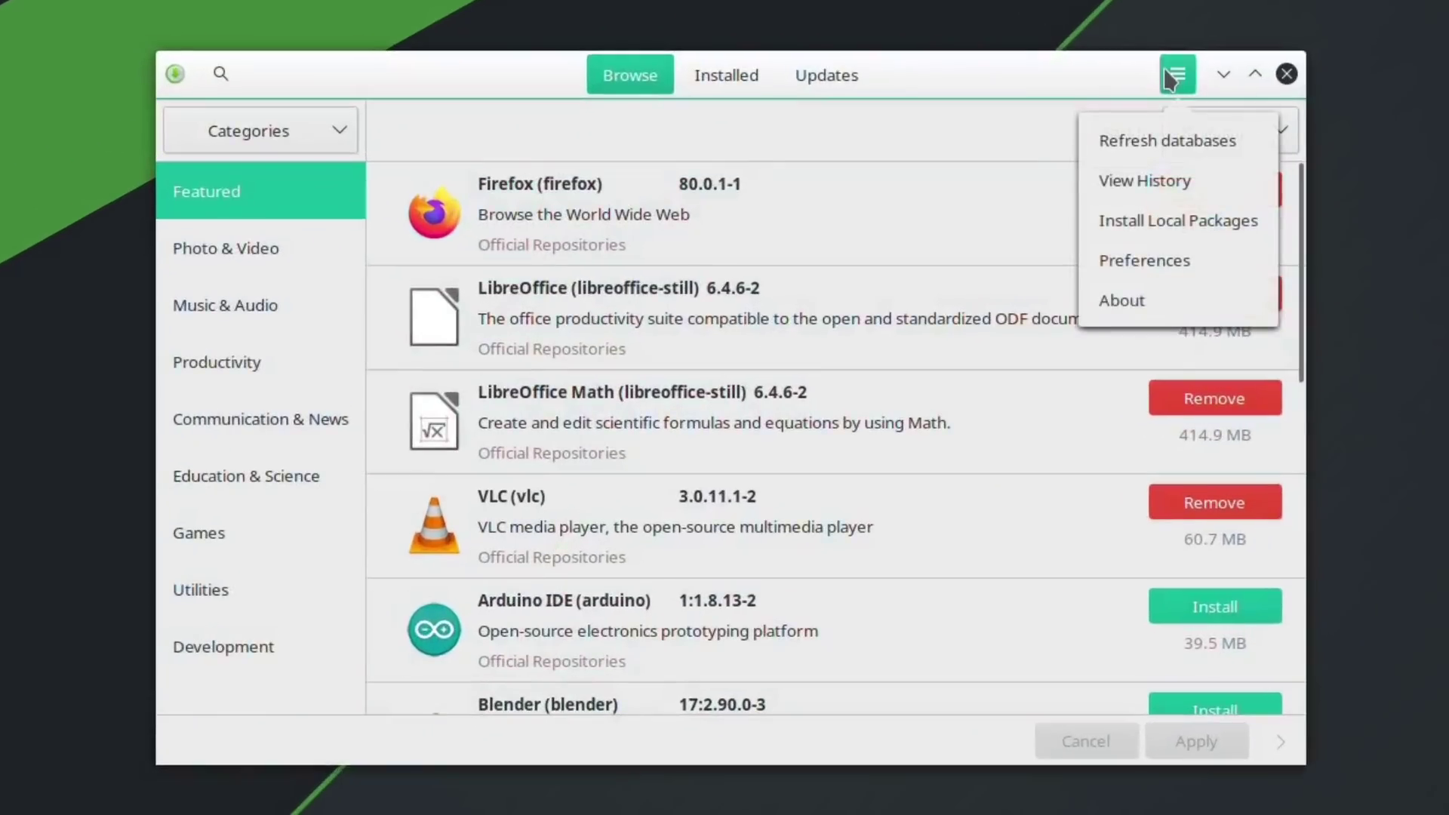
pyautogui.click(1008, 310)
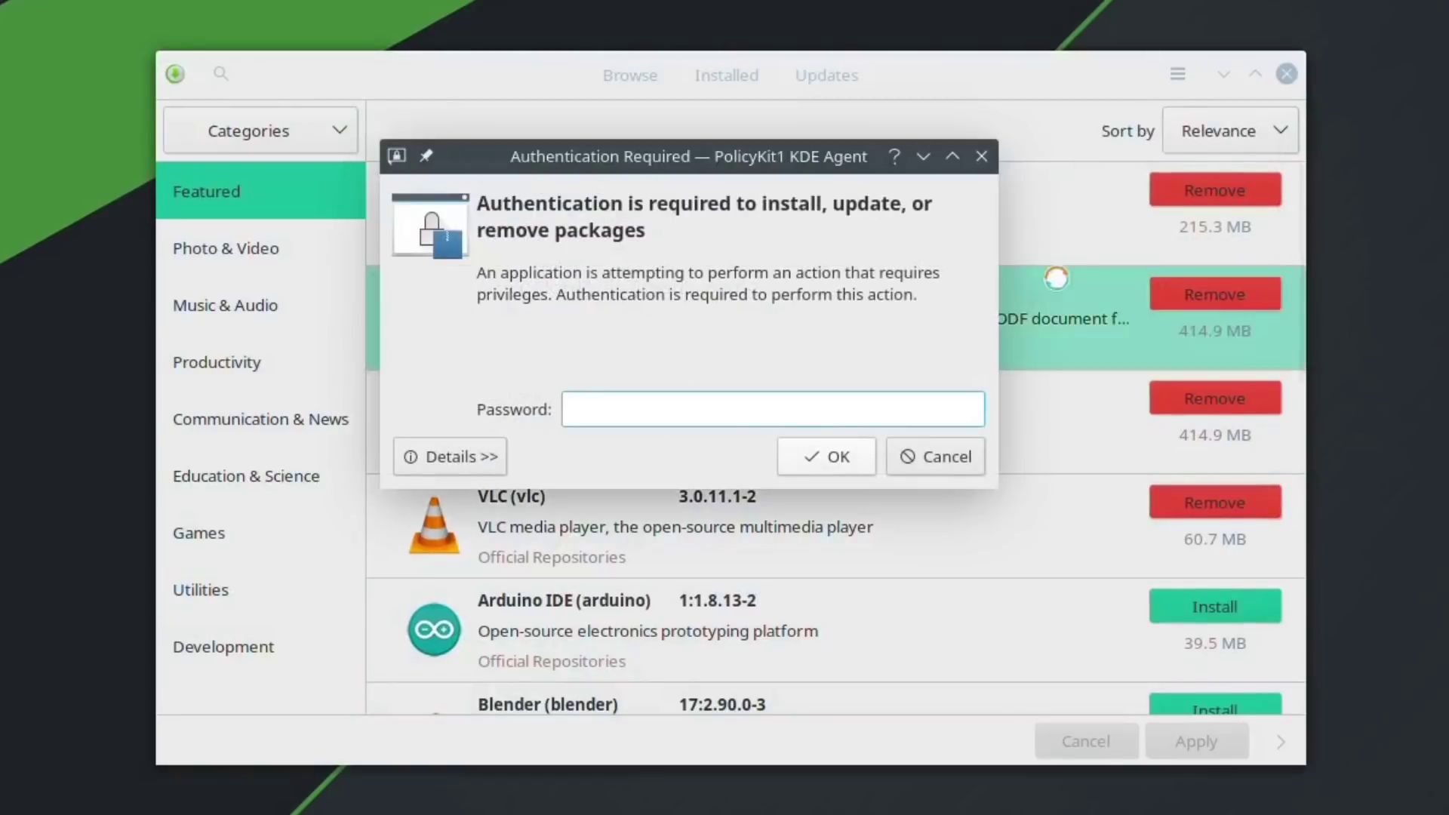
pyautogui.write('*******')
pyautogui.press('Return')
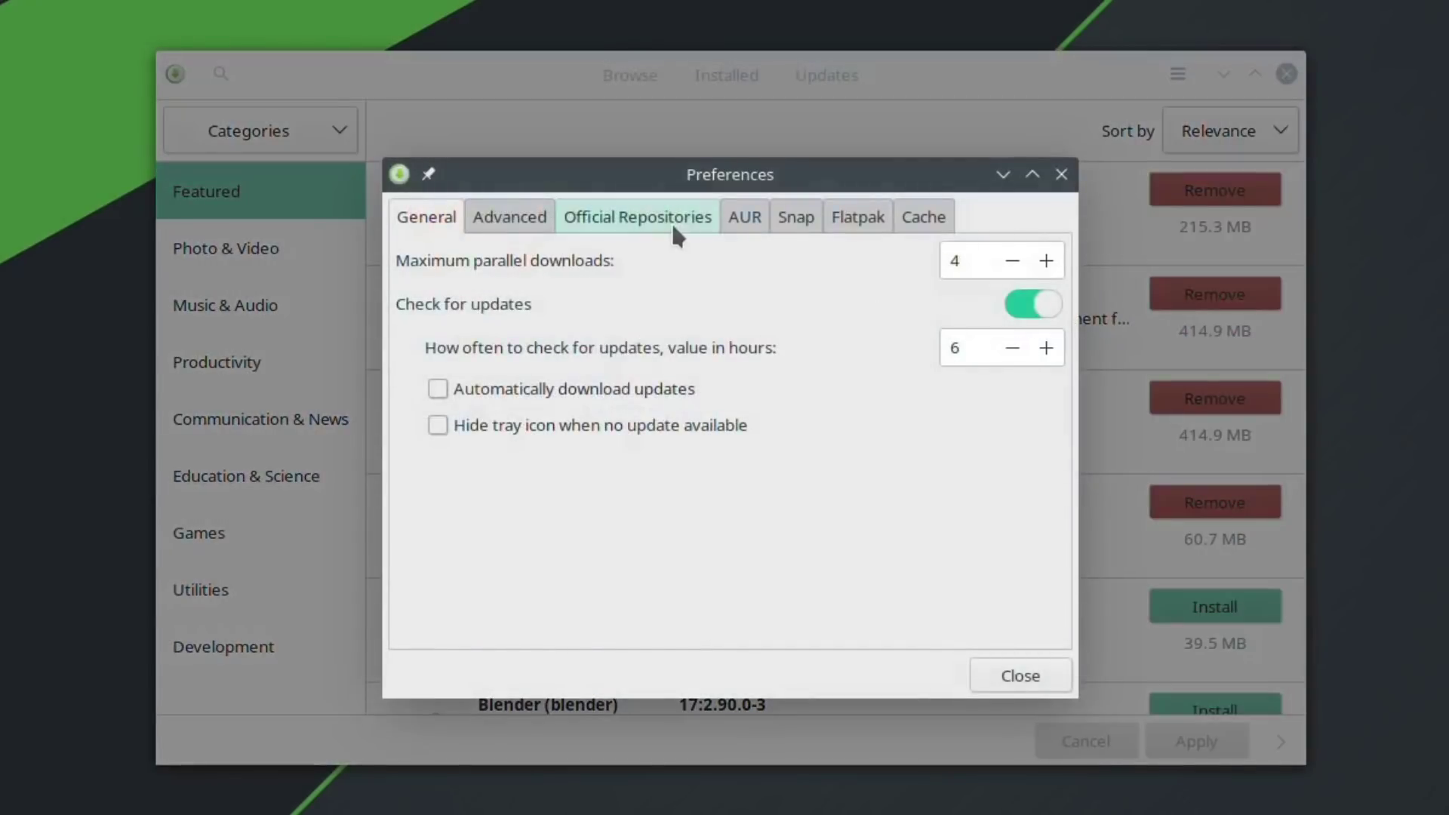
# Turn on AUR support, glance at the Snap and Flatpak settings, and close Preferences
pyautogui.click(741, 226)
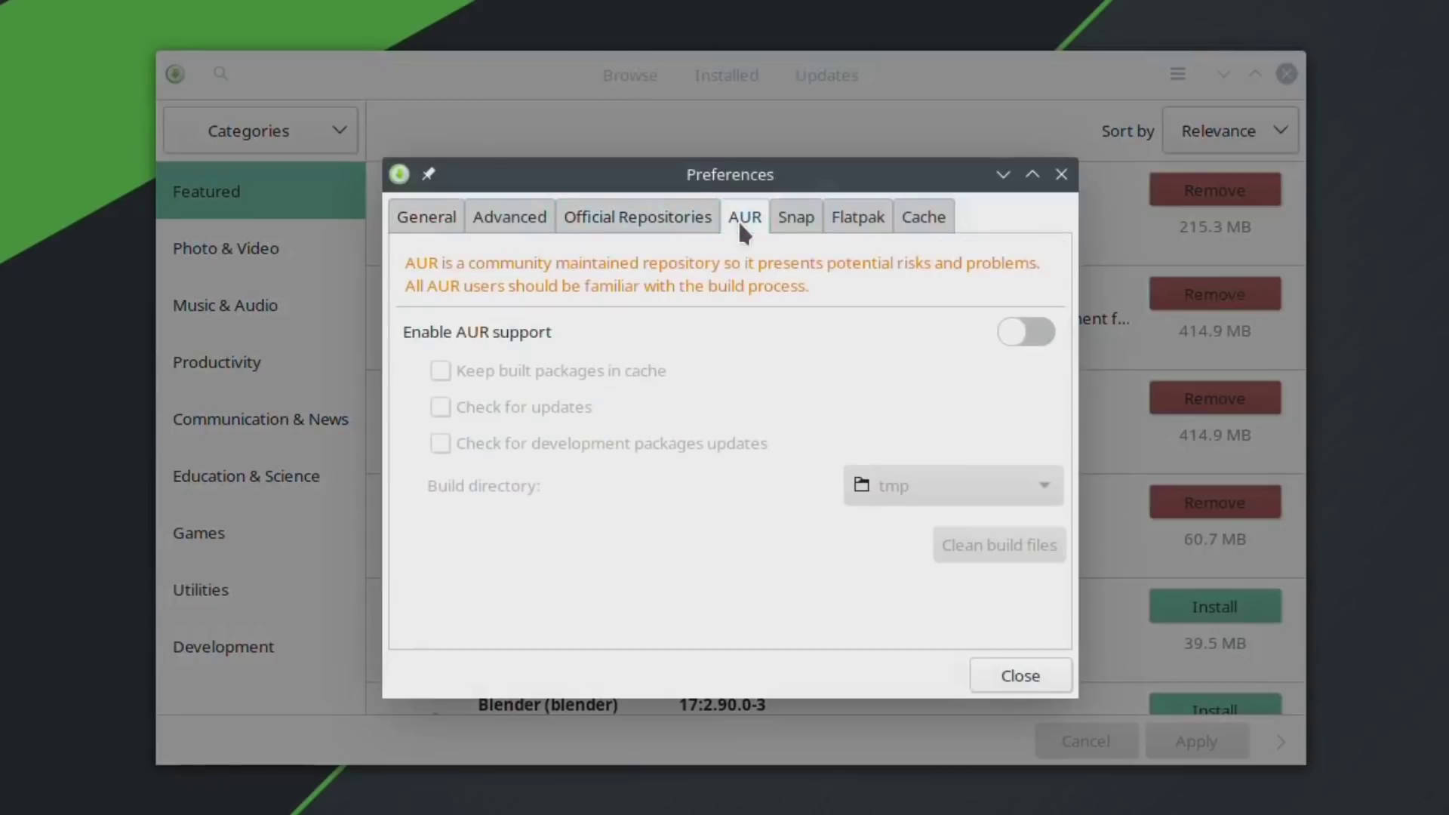
pyautogui.click(1025, 332)
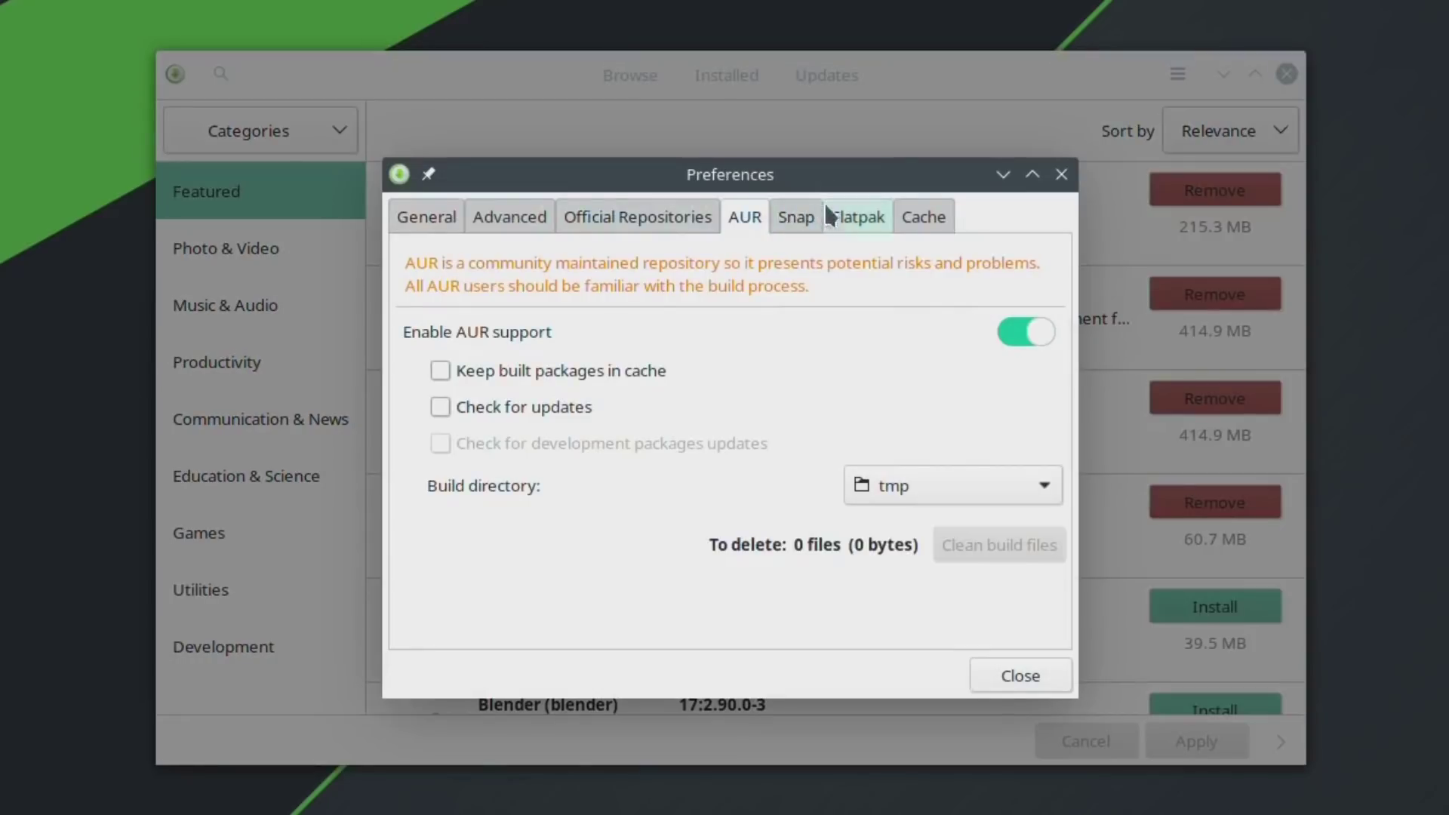
pyautogui.click(811, 221)
pyautogui.click(859, 221)
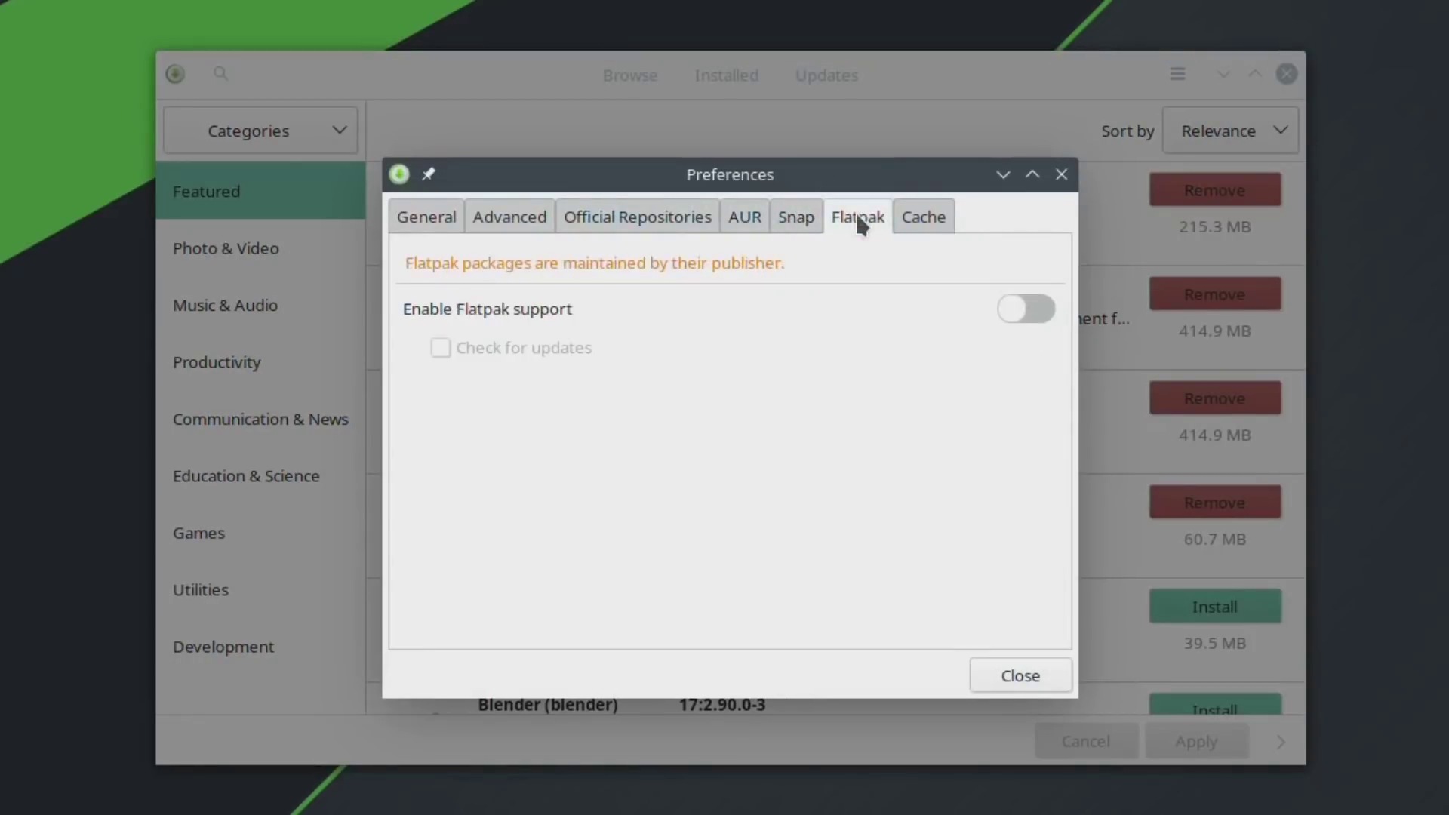
pyautogui.click(753, 219)
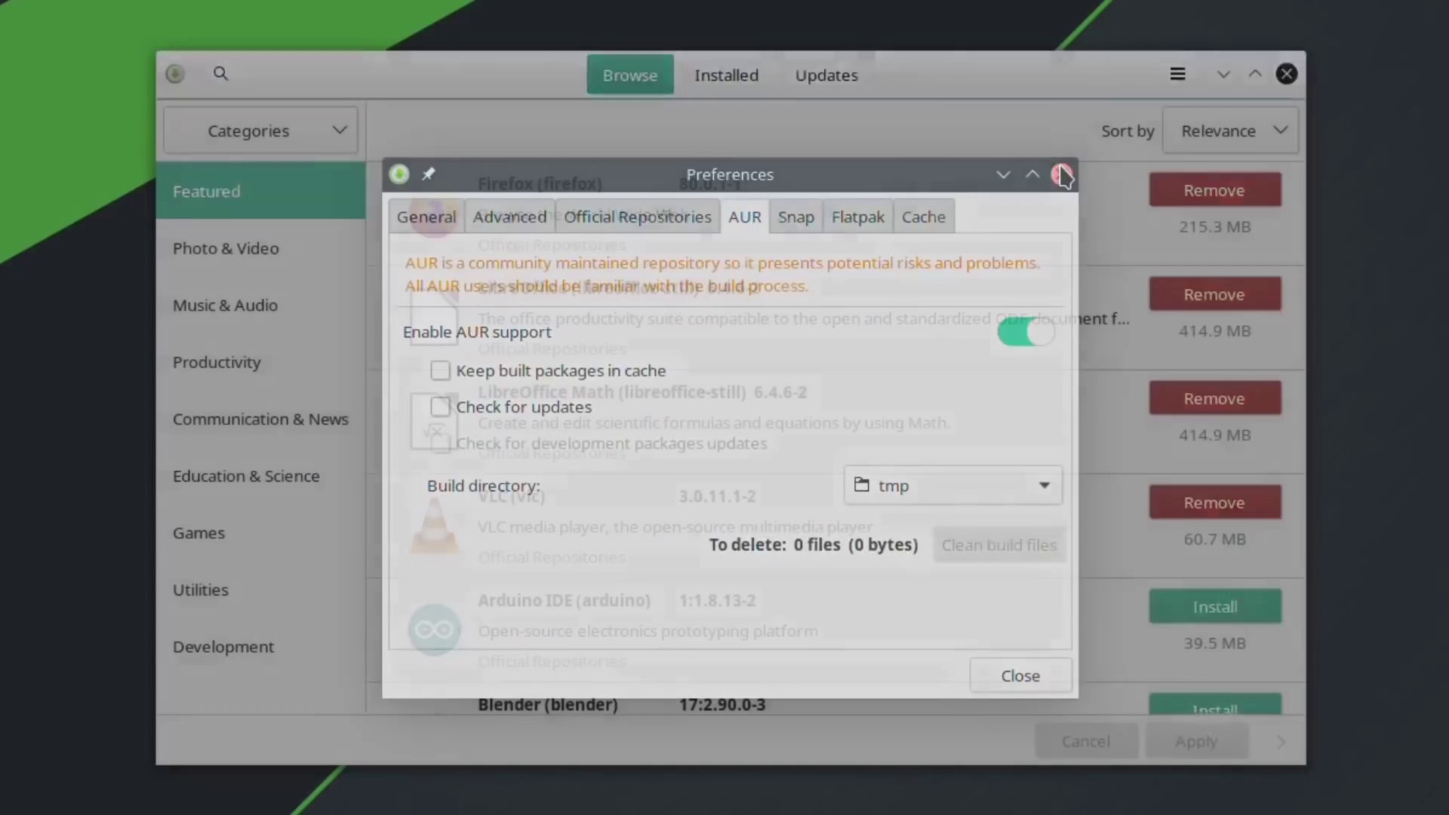
pyautogui.click(1062, 175)
pyautogui.click(1287, 73)
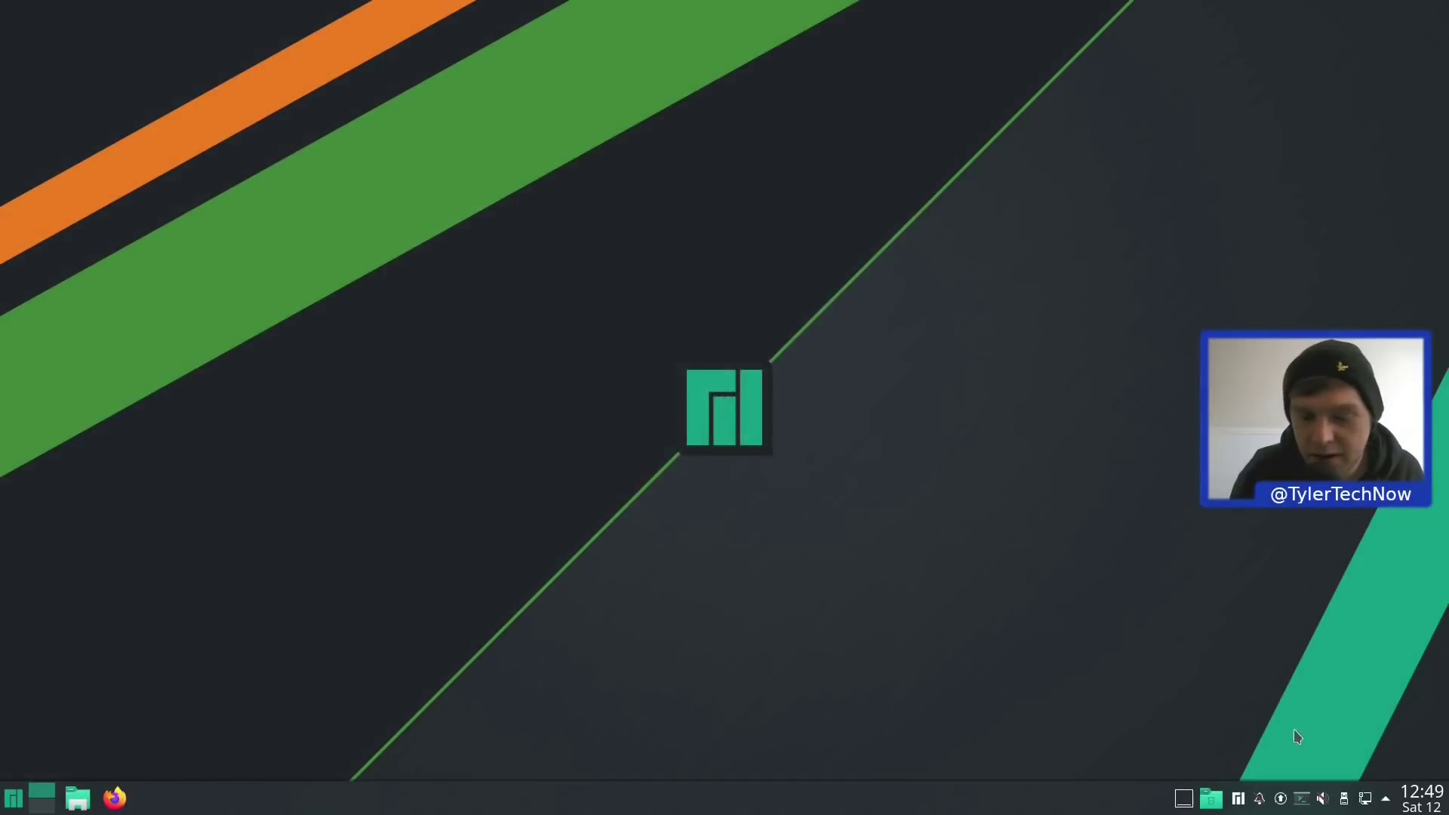
pyautogui.click(1263, 802)
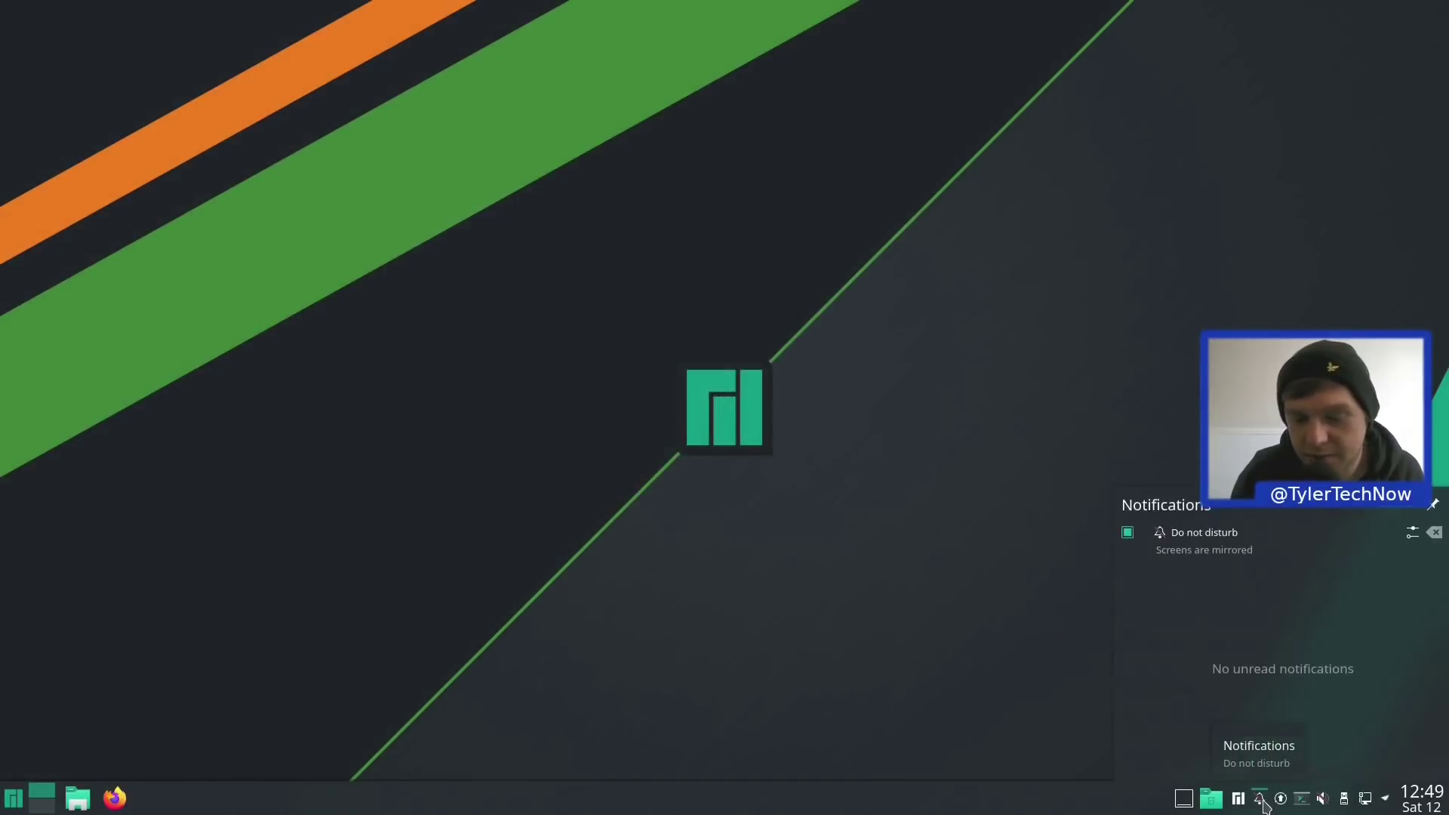
pyautogui.click(1099, 653)
pyautogui.rightClick(1240, 802)
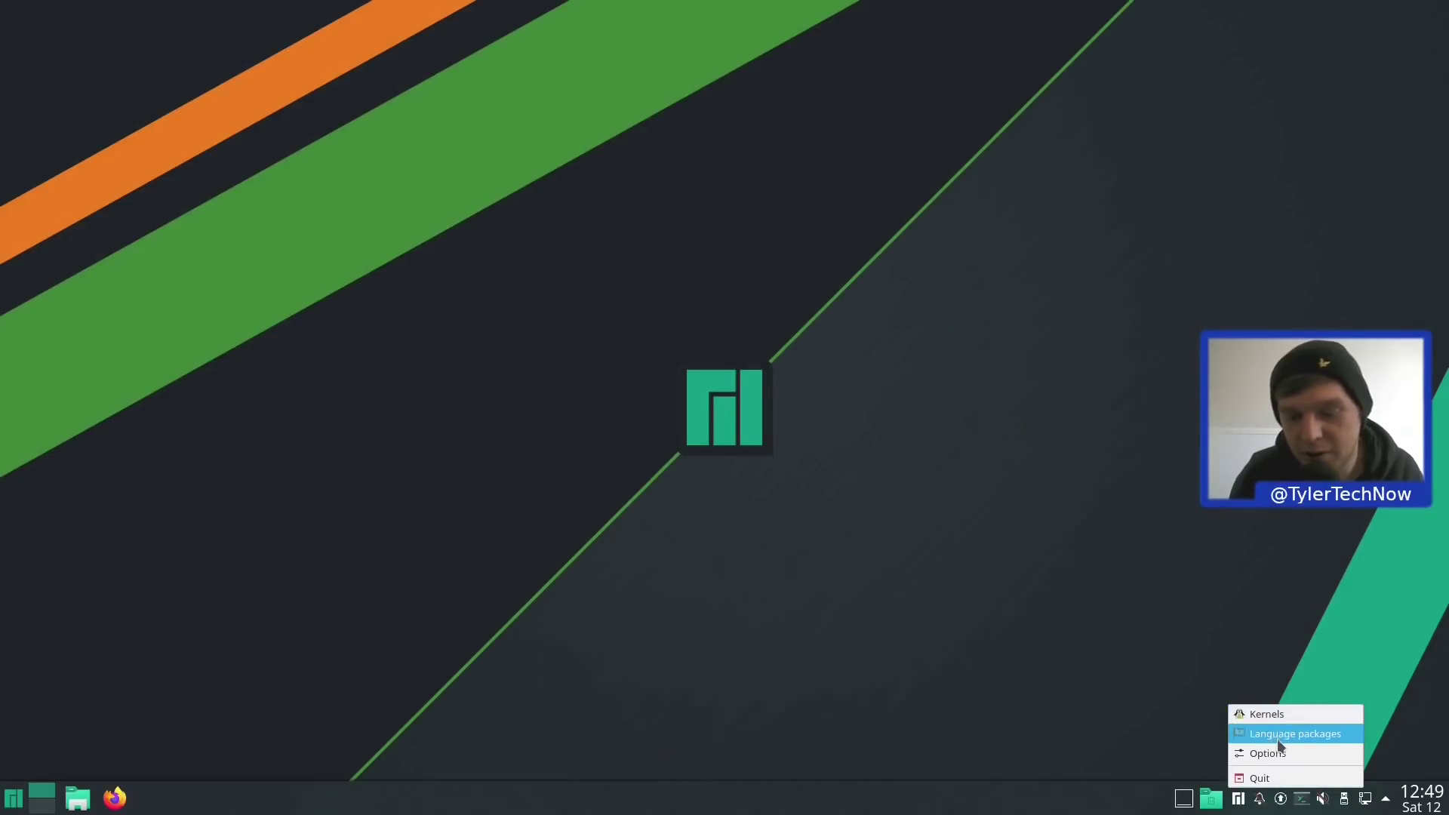
pyautogui.click(1250, 716)
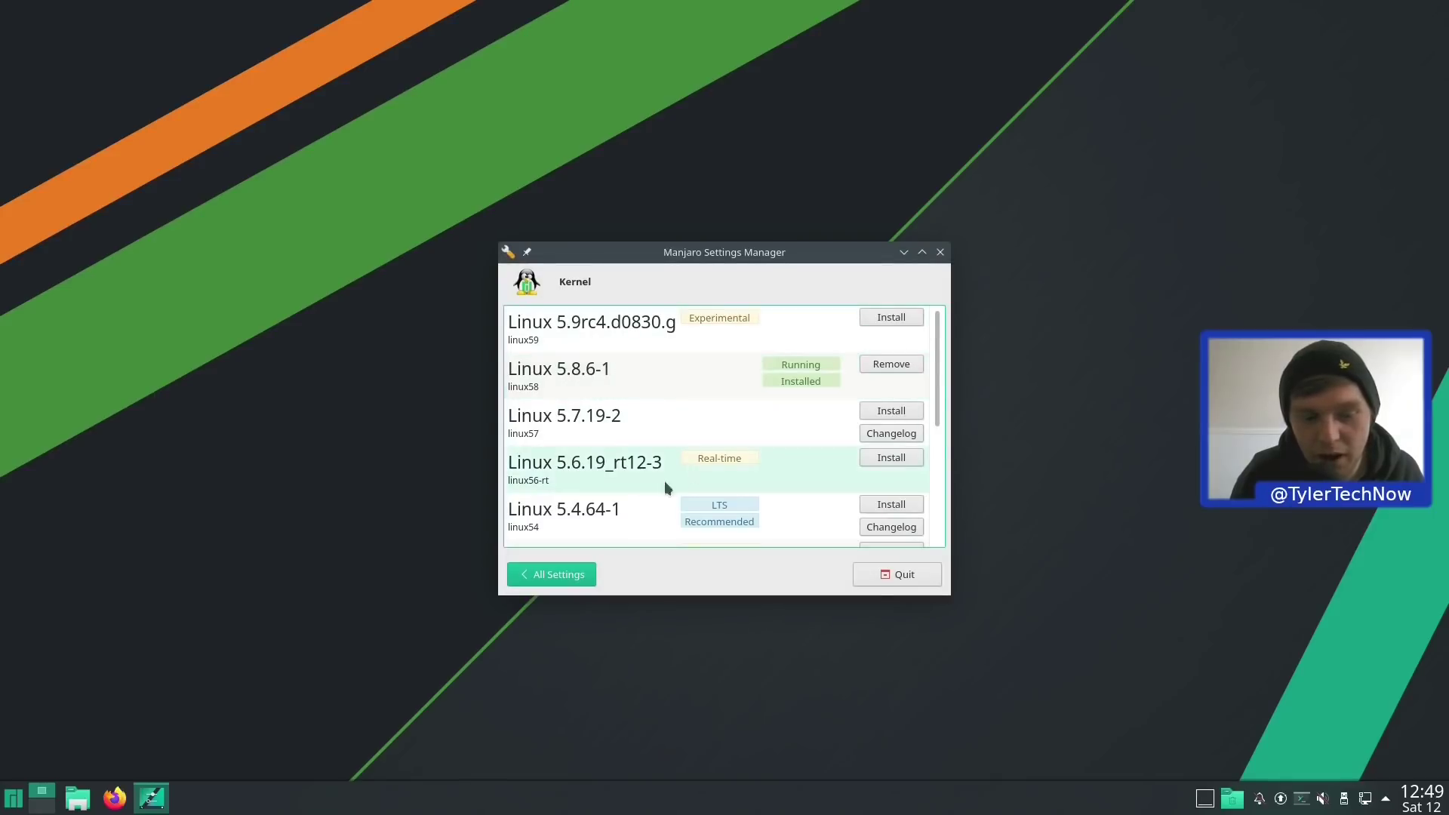
pyautogui.scroll(-5, 598, 483)
pyautogui.scroll(2, 599, 483)
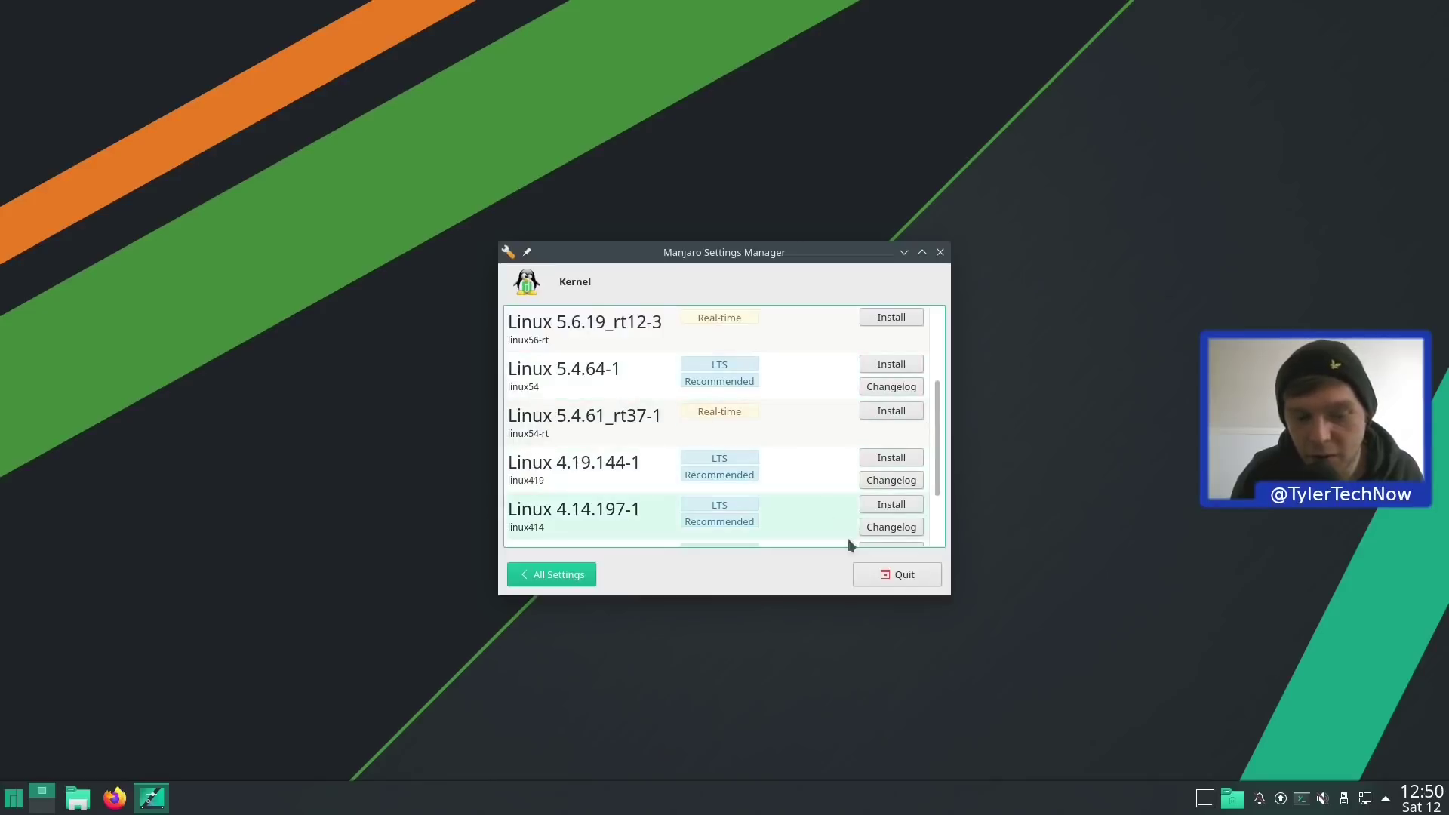
pyautogui.click(917, 581)
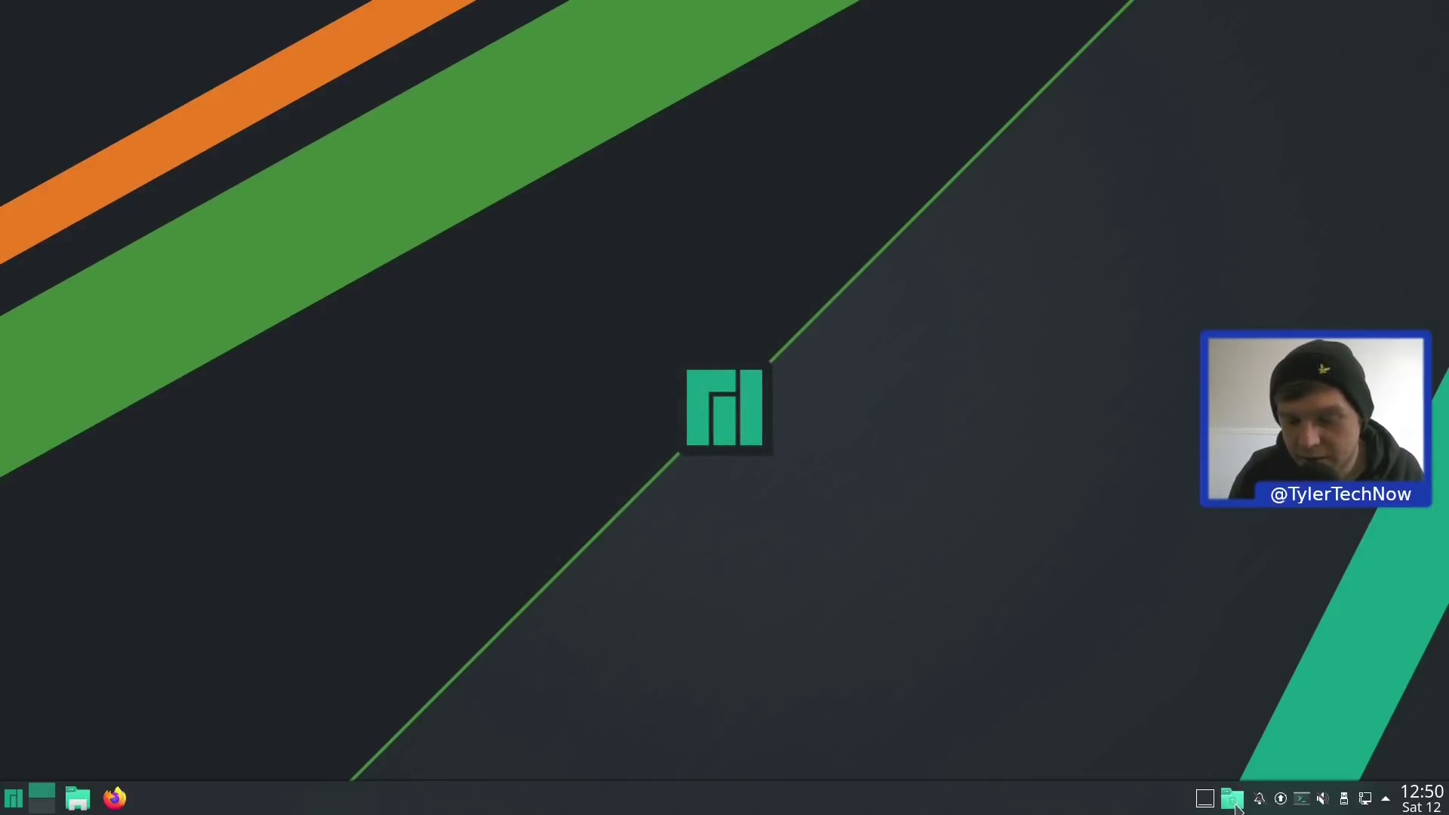
pyautogui.click(1235, 800)
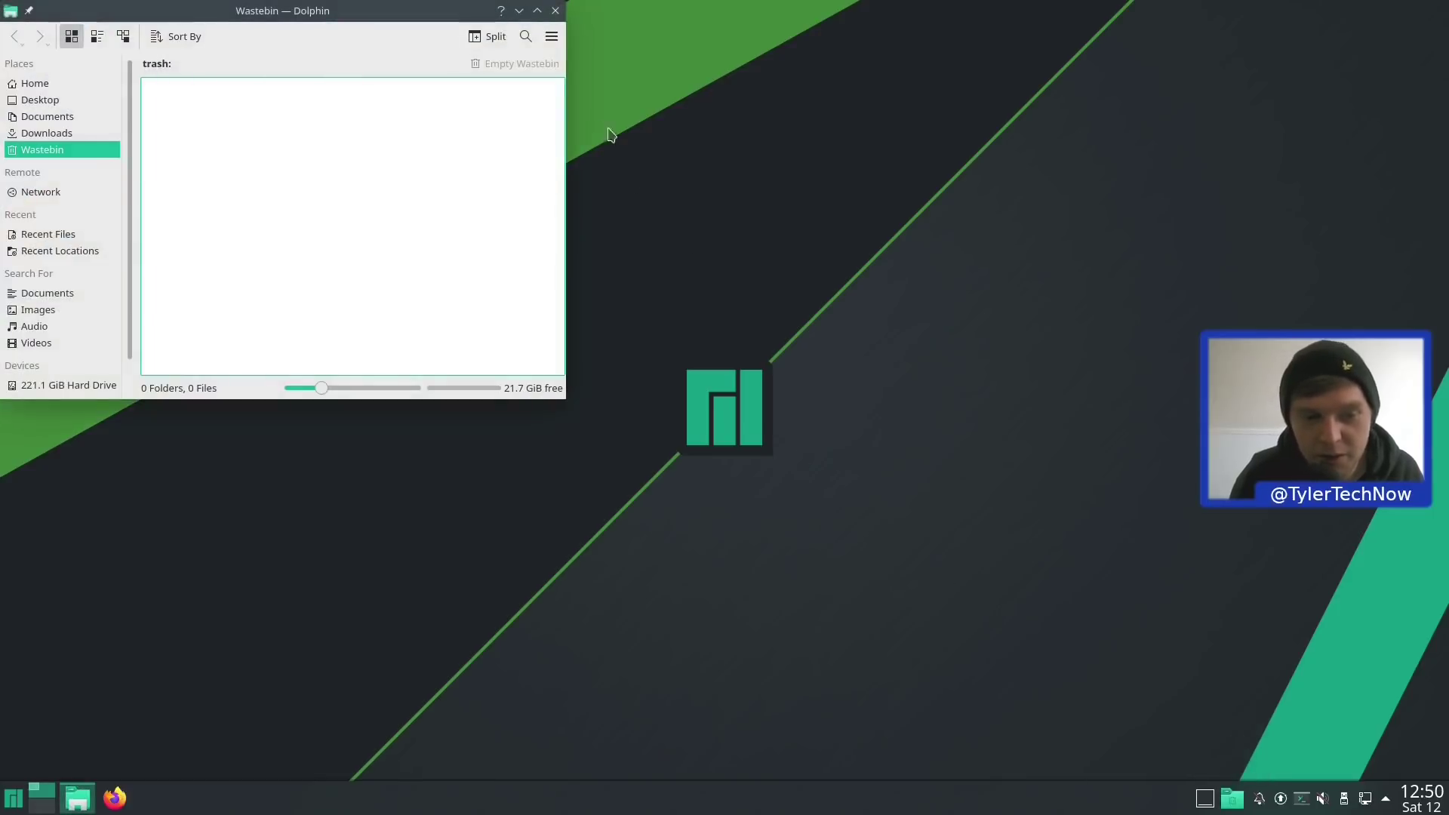
pyautogui.click(556, 10)
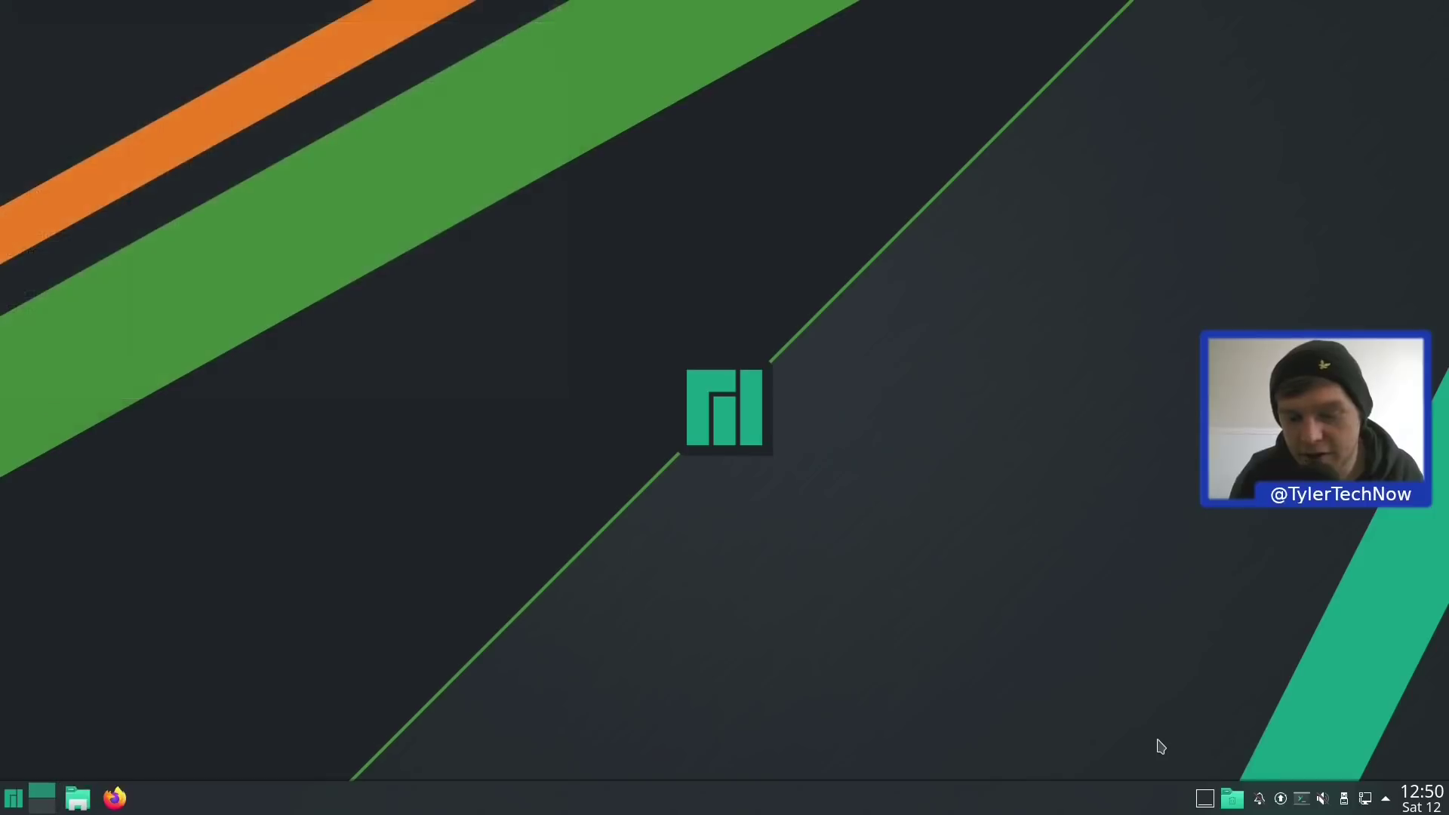
pyautogui.click(73, 800)
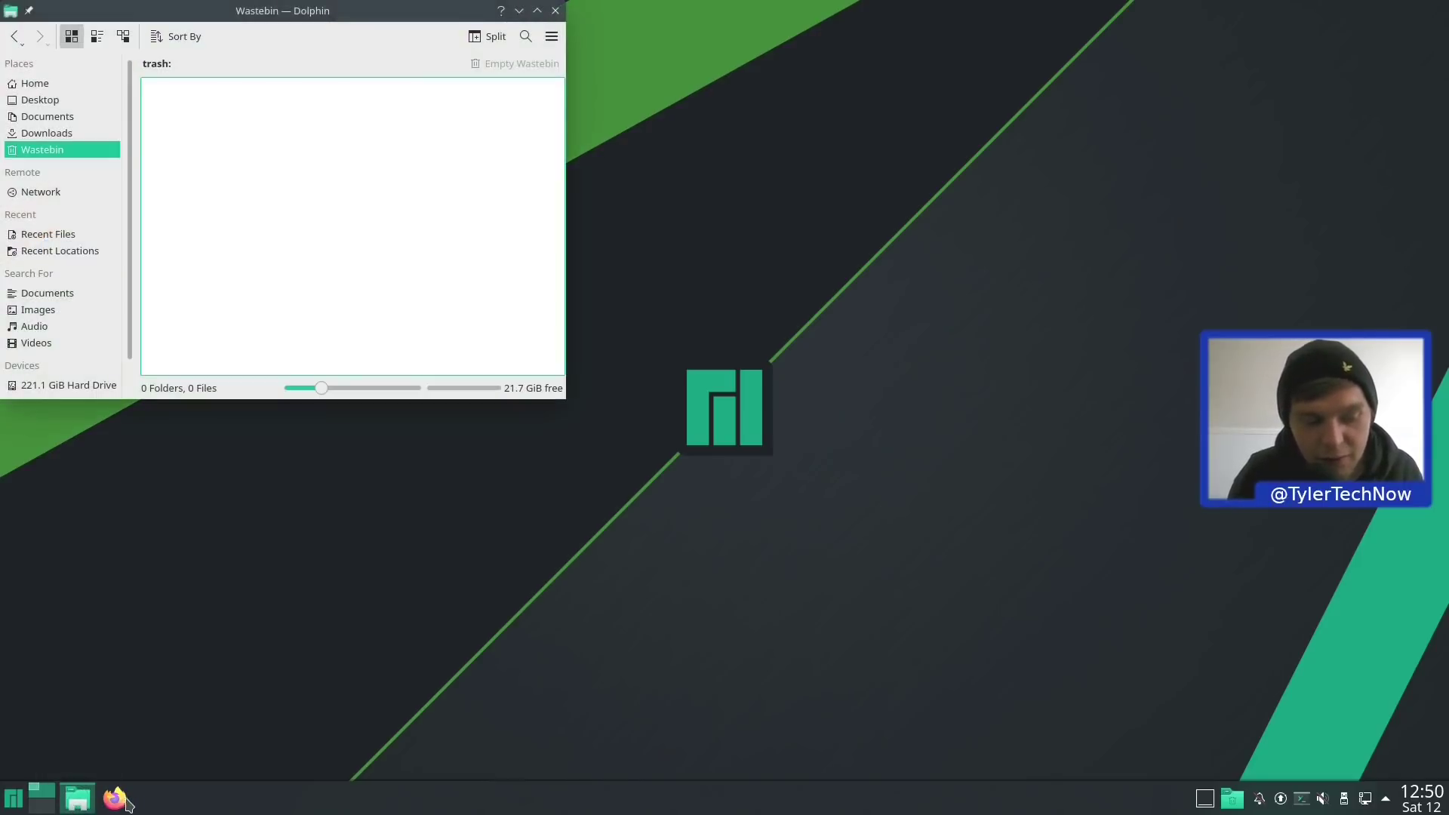
pyautogui.rightClick(136, 804)
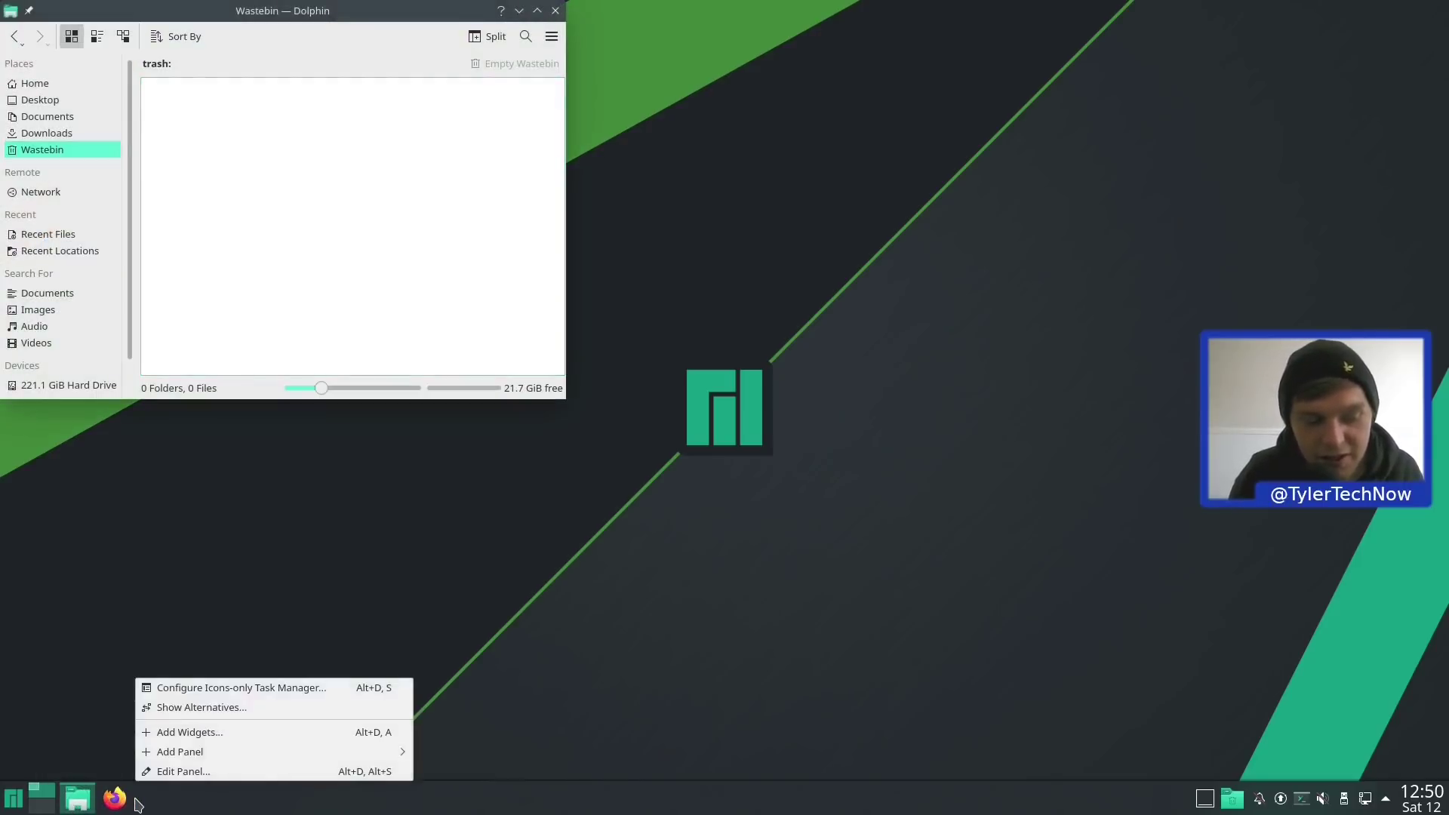
pyautogui.click(209, 708)
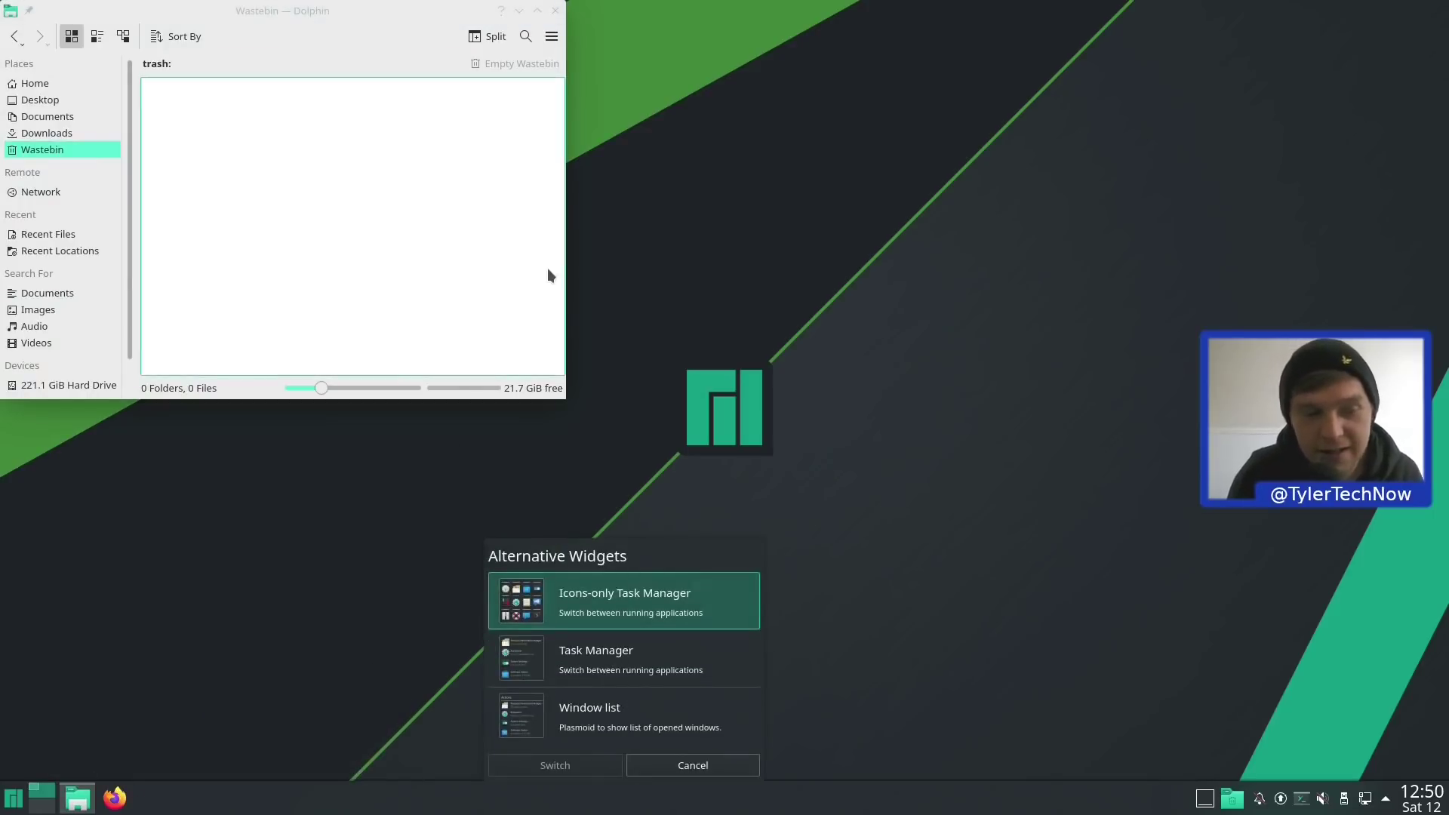
pyautogui.click(556, 11)
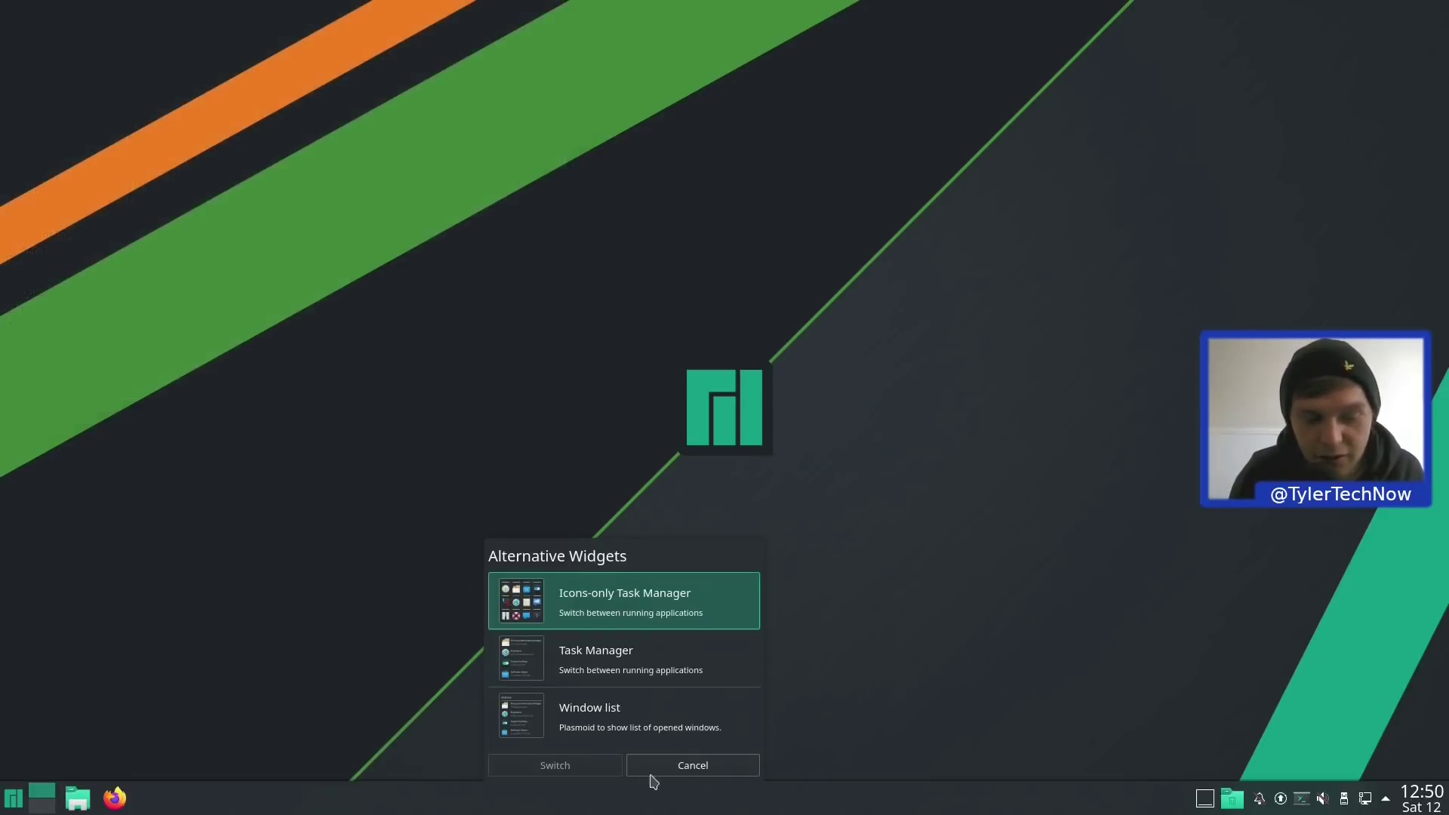
pyautogui.click(679, 767)
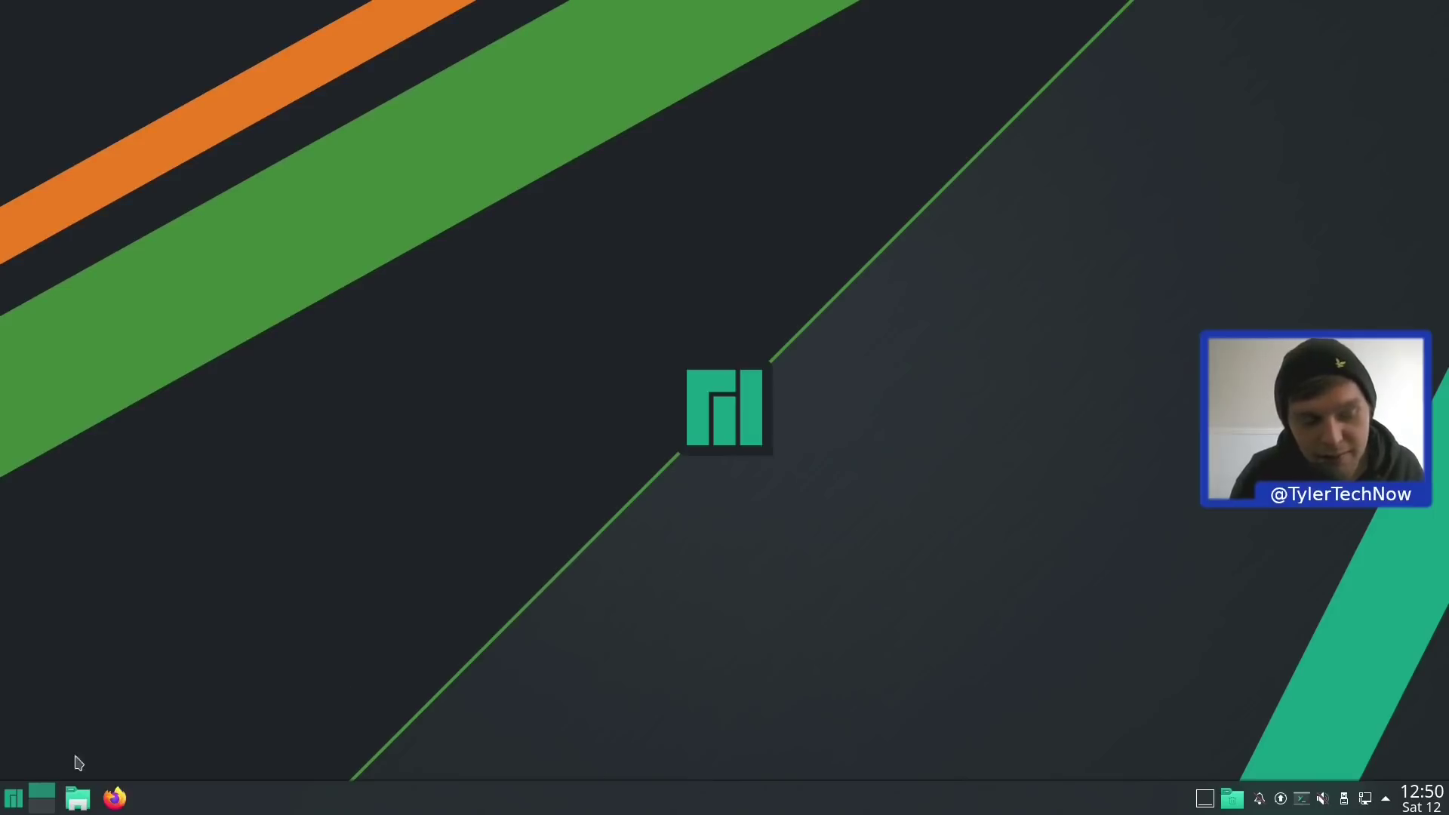
# Look at the launcher's alternative widgets, cancel, and briefly check the current application launcher
pyautogui.rightClick(16, 799)
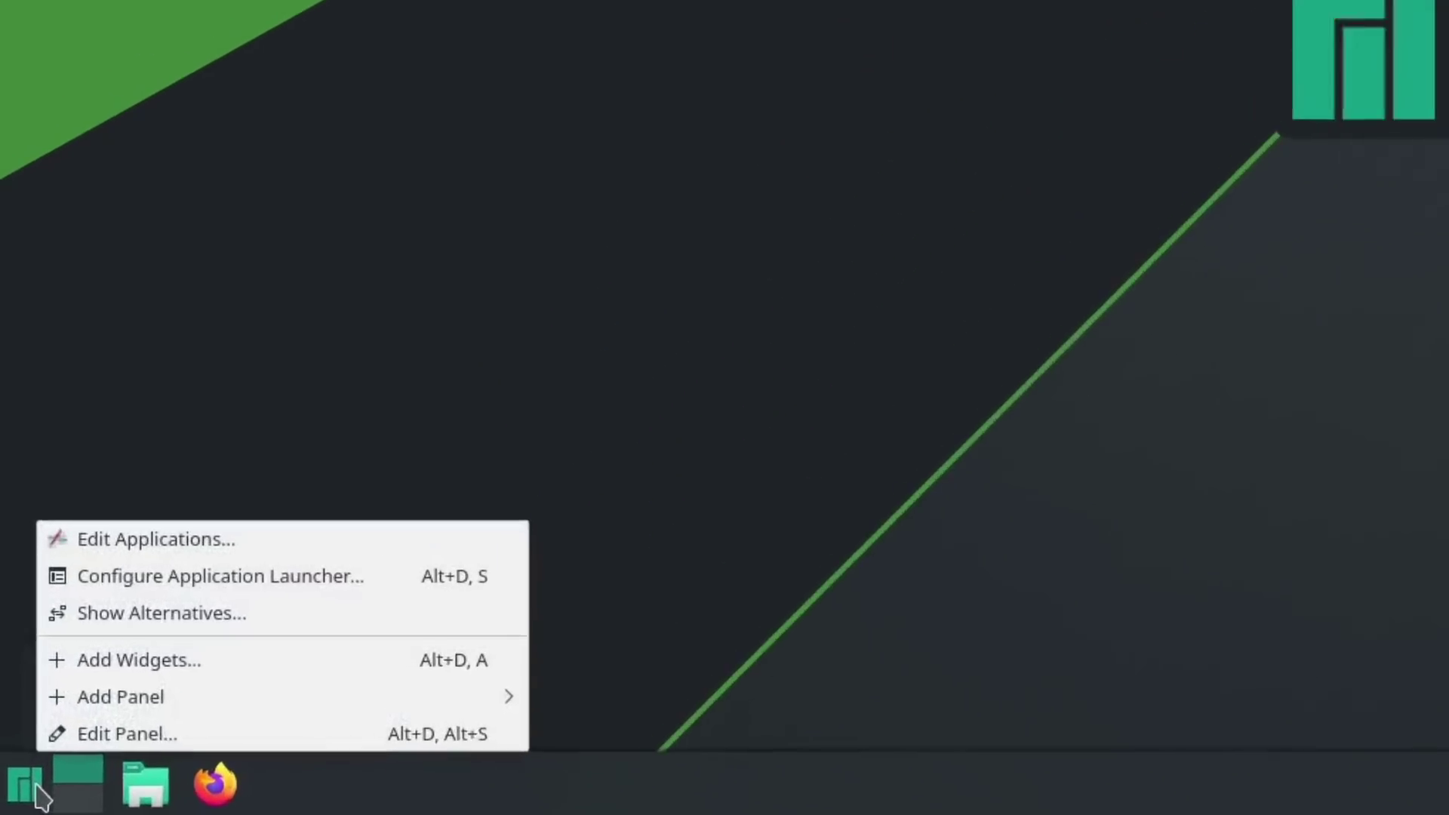
pyautogui.click(200, 609)
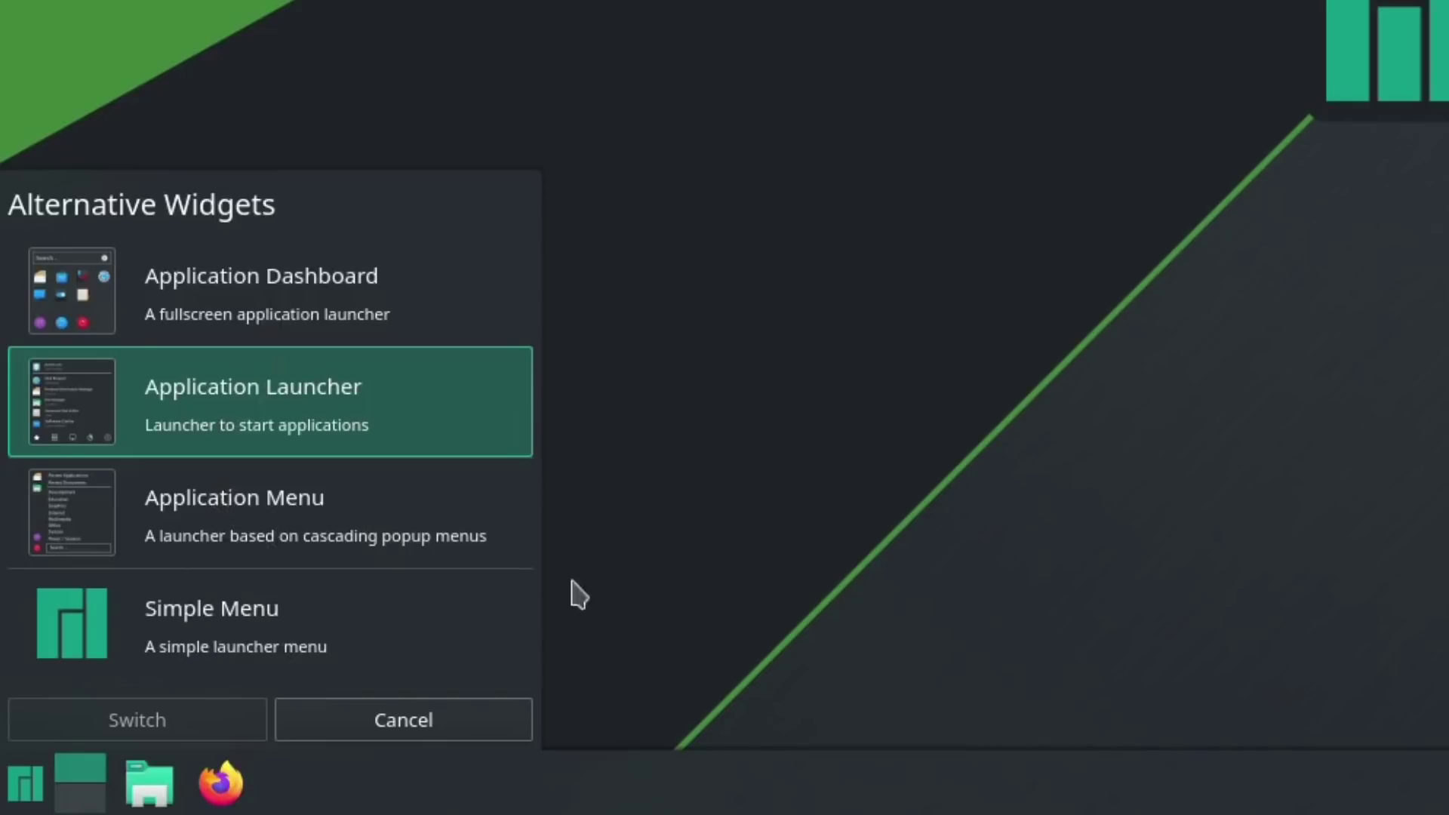
pyautogui.click(444, 717)
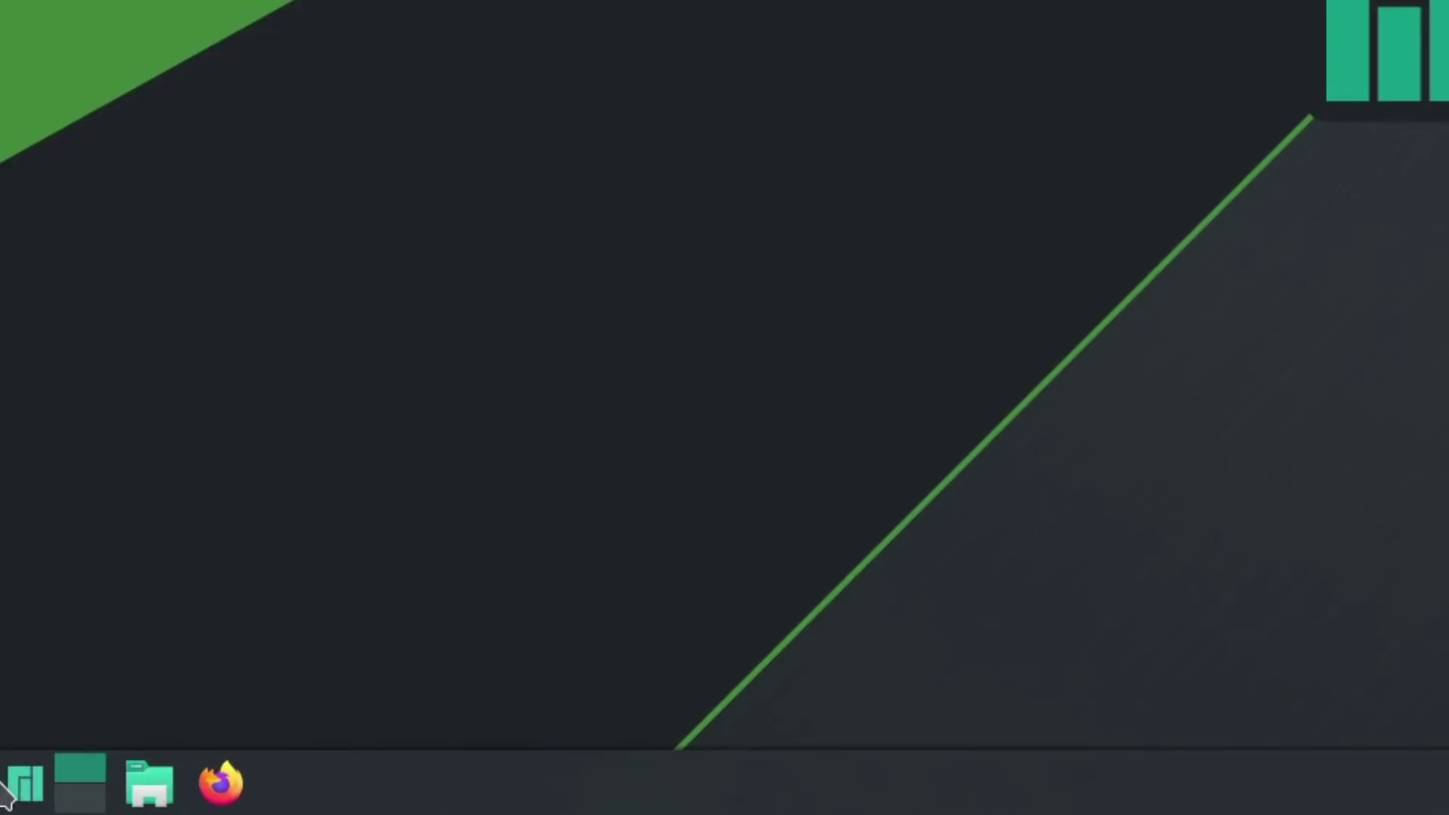
pyautogui.click(25, 784)
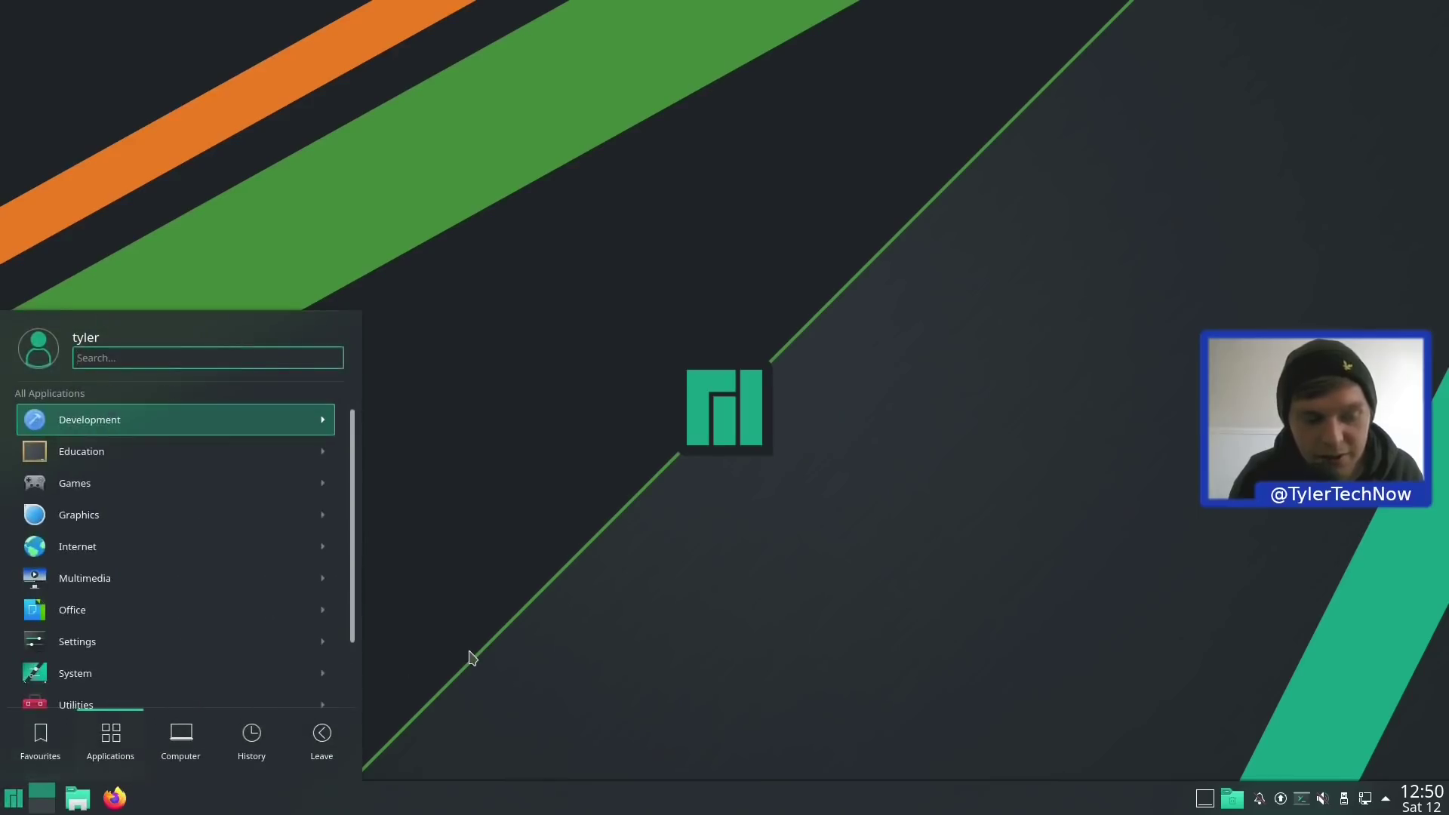
pyautogui.click(468, 657)
# Choose Simple Menu from the launcher's alternative widgets
pyautogui.rightClick(5, 799)
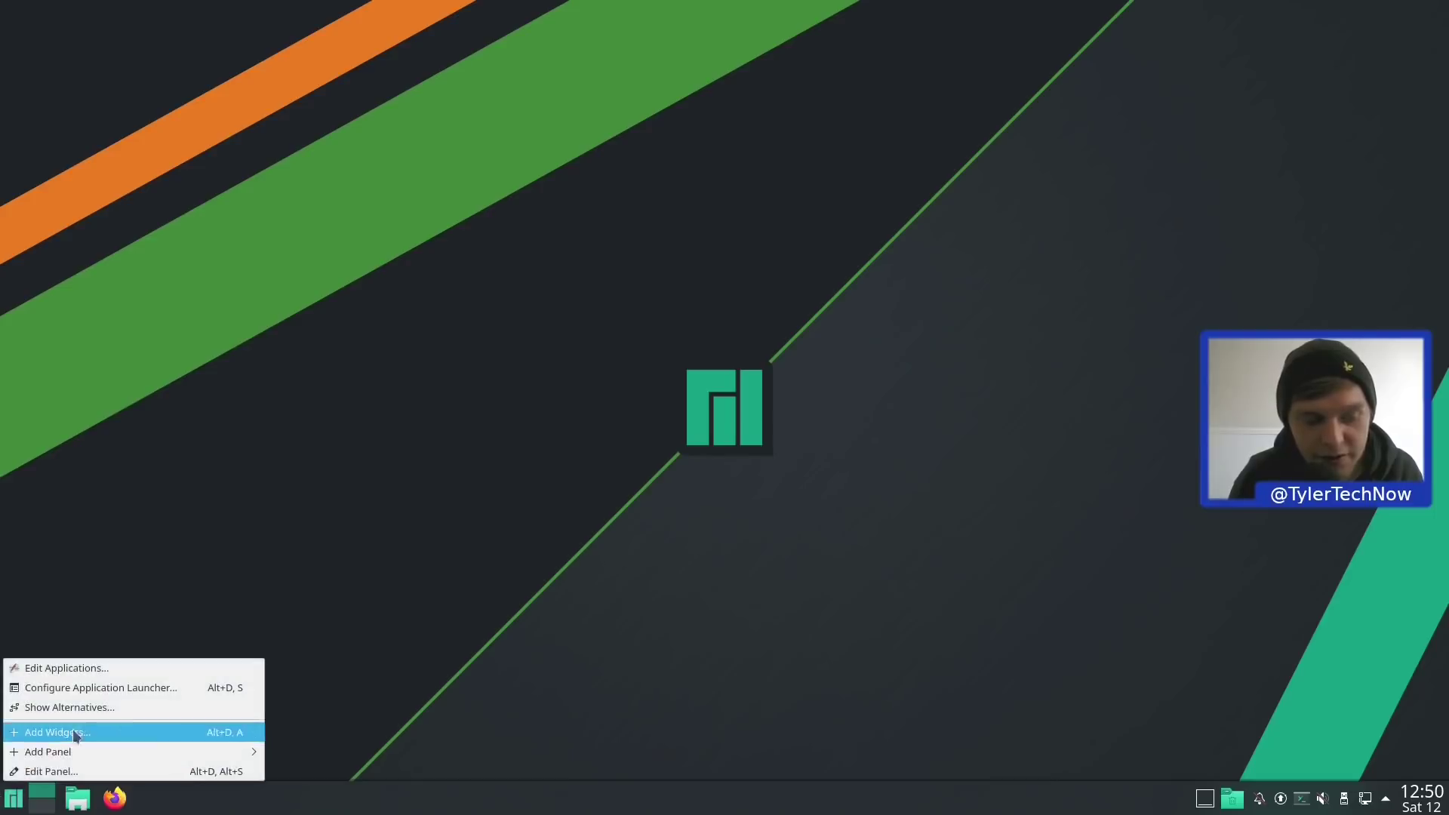
pyautogui.click(126, 708)
pyautogui.click(204, 720)
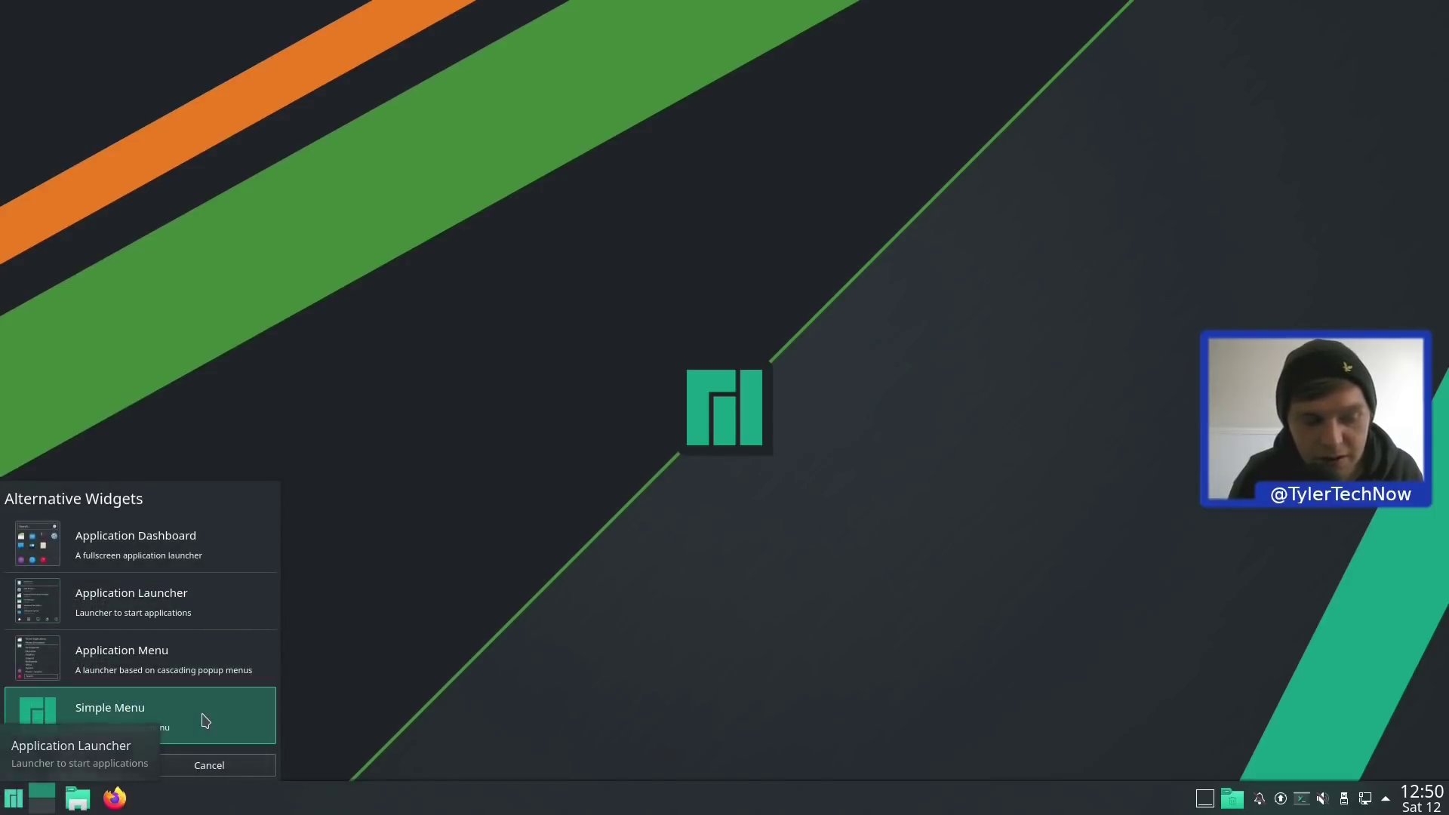
pyautogui.click(80, 765)
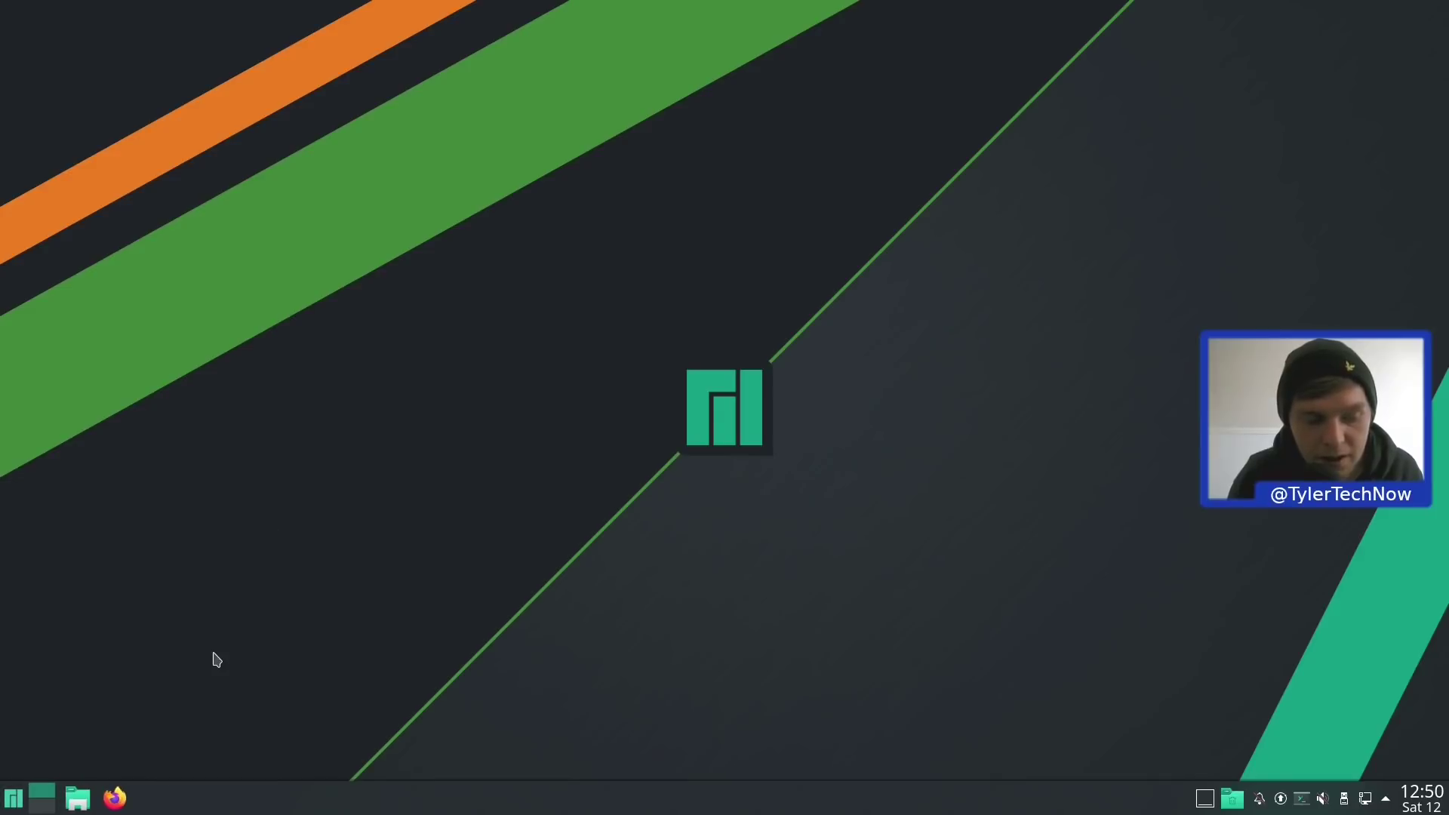
pyautogui.click(13, 800)
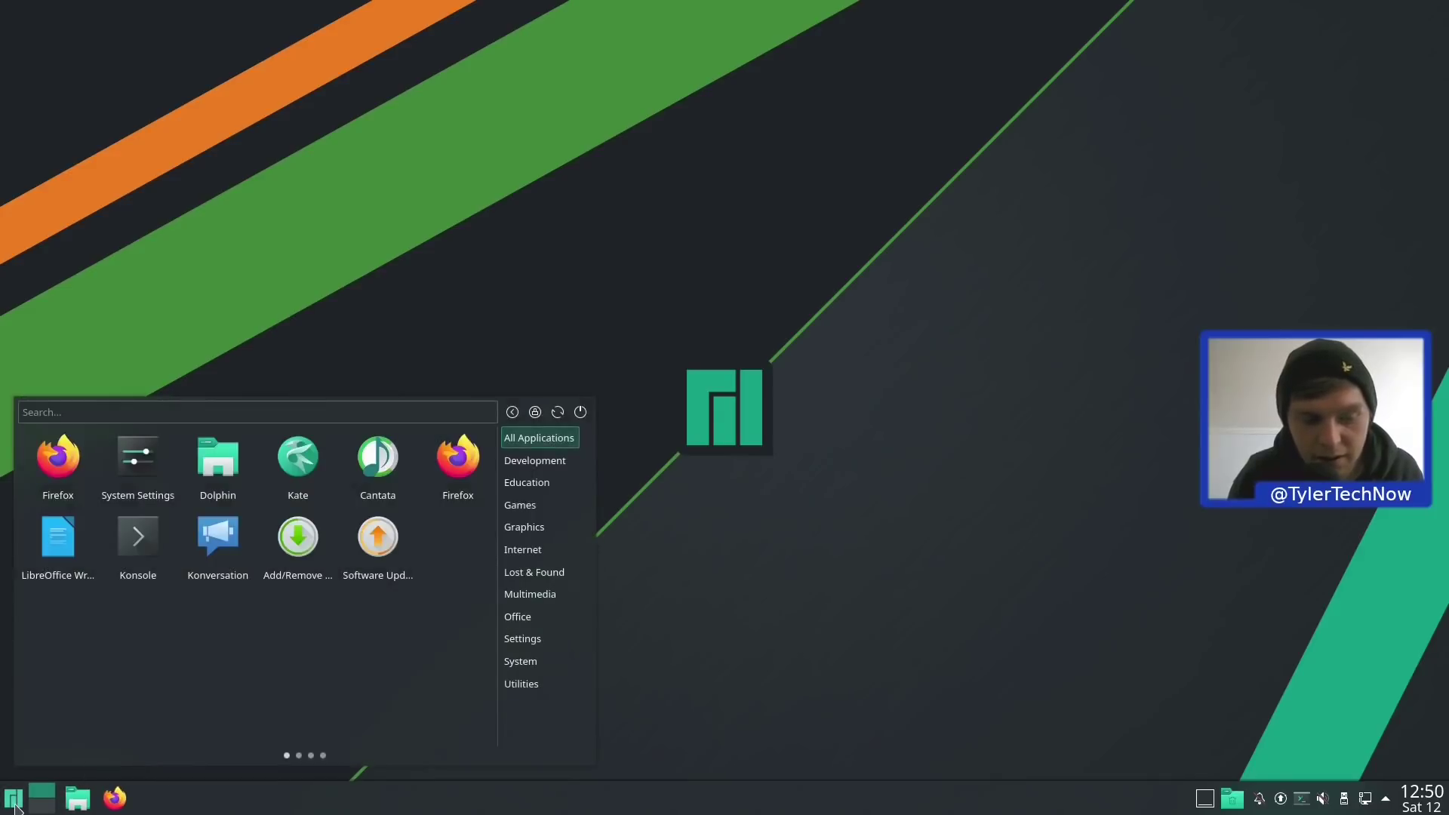
pyautogui.click(299, 756)
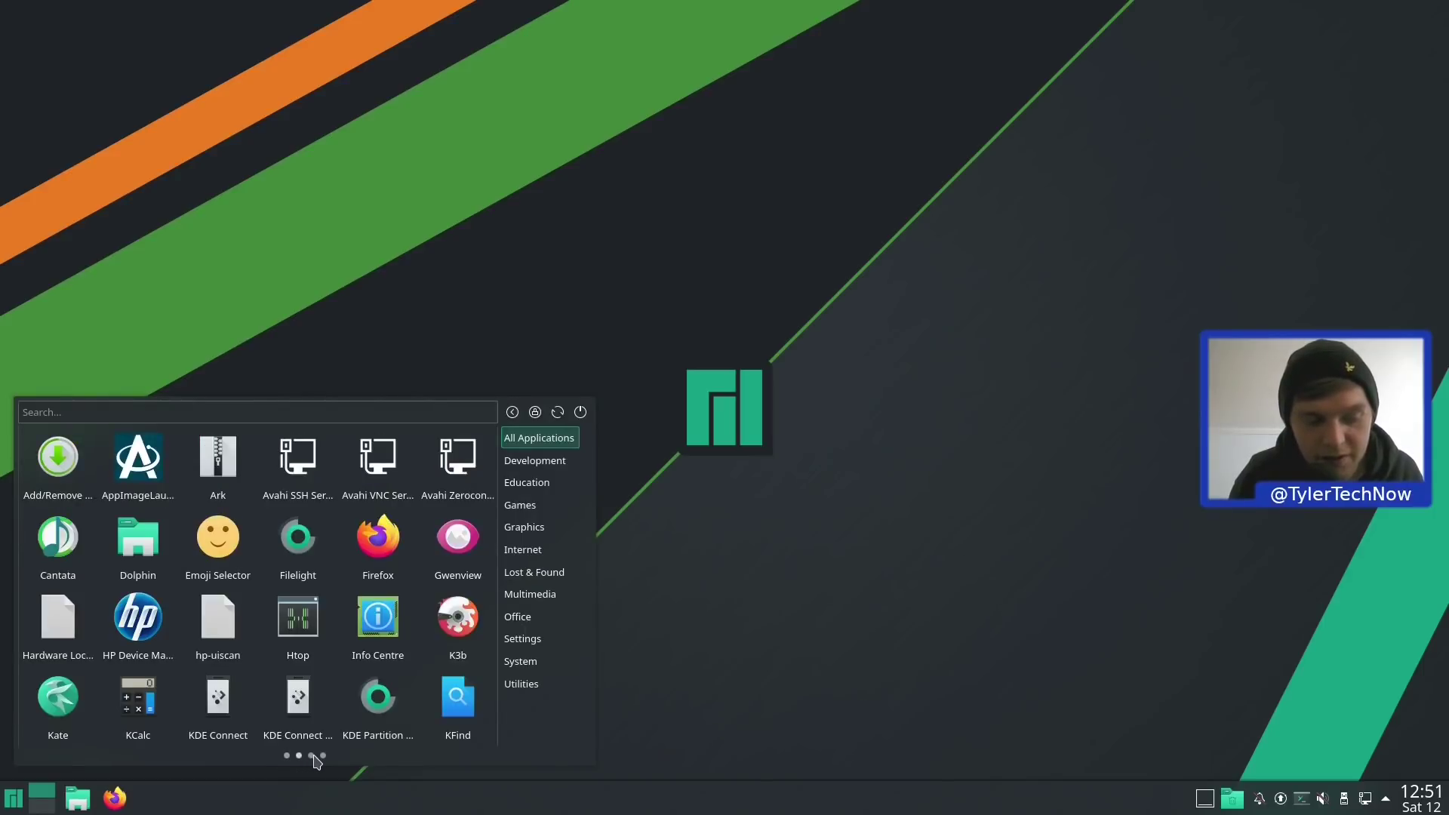
pyautogui.click(312, 756)
pyautogui.click(325, 756)
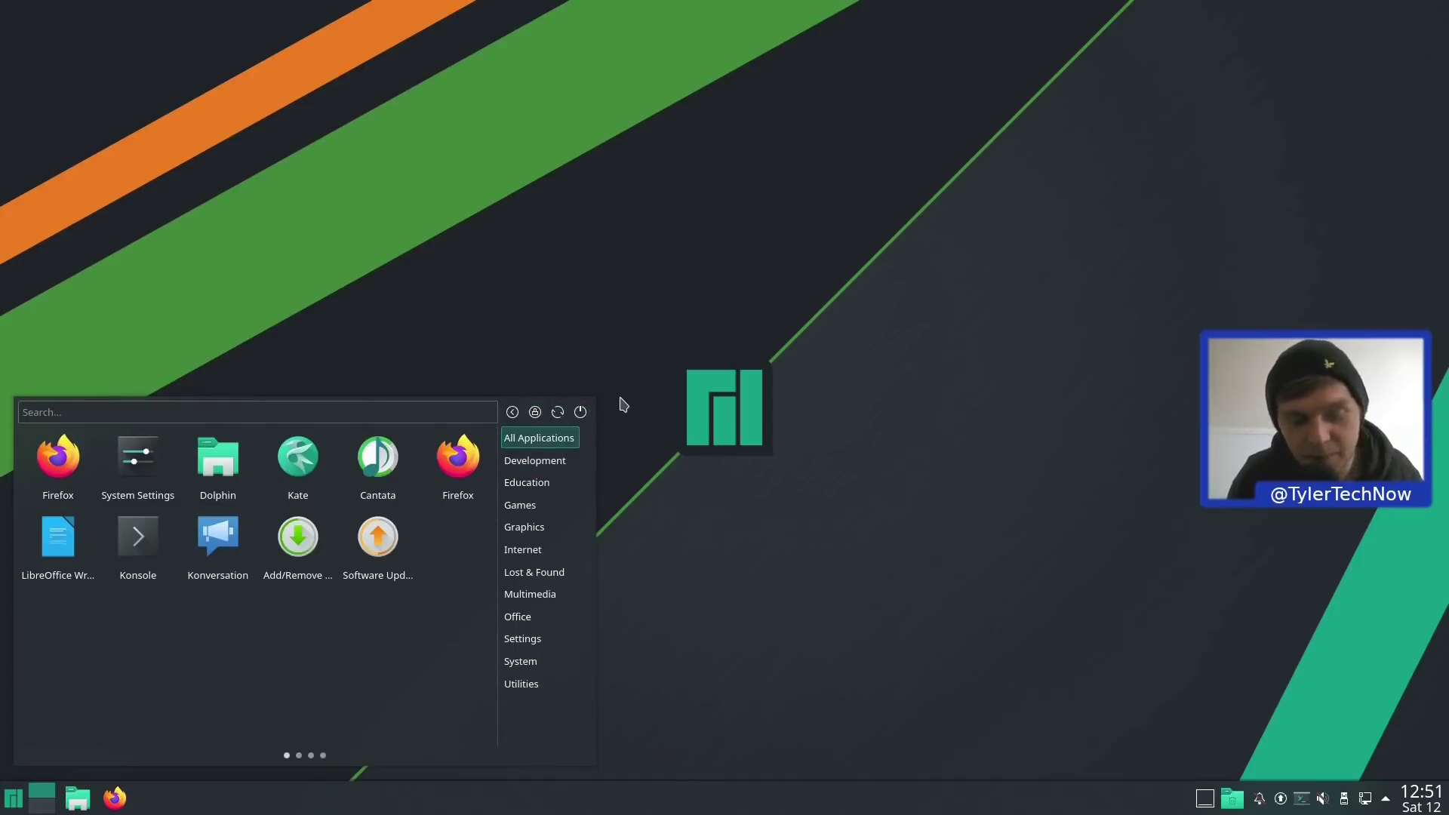
pyautogui.click(749, 445)
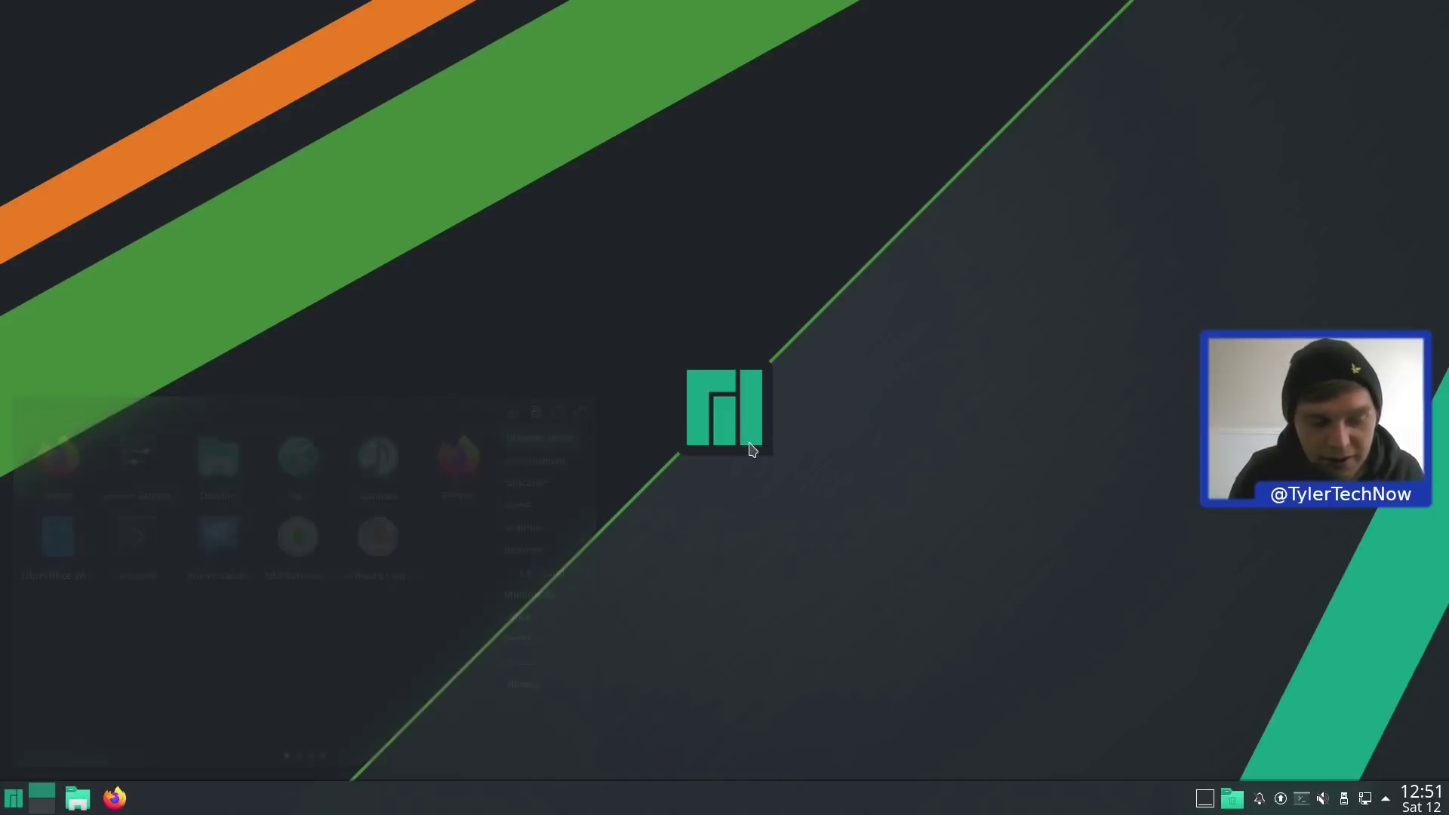
# Switch the Simple Menu launcher to the full-screen Application Dashboard
pyautogui.rightClick(22, 798)
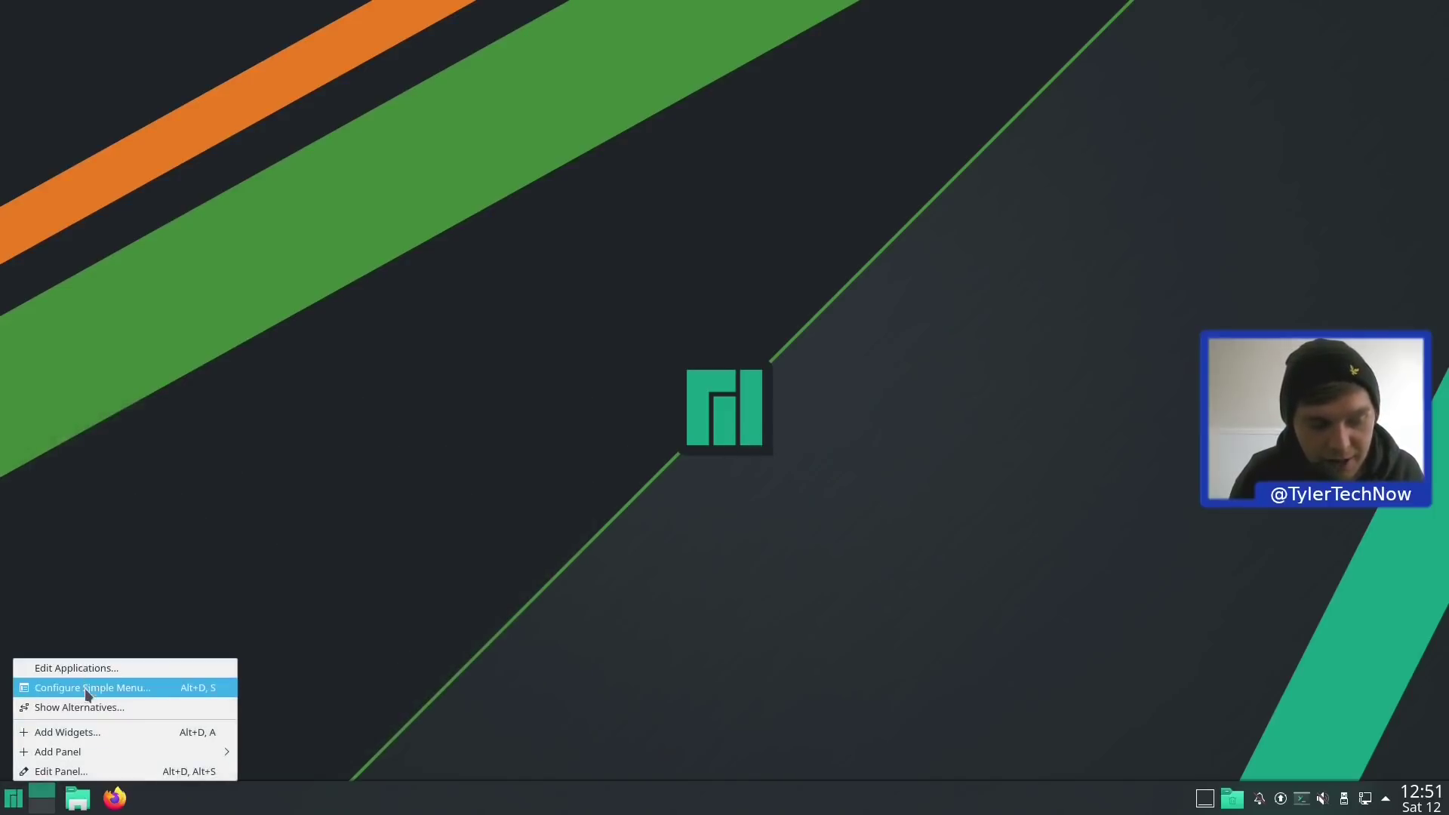
pyautogui.click(47, 710)
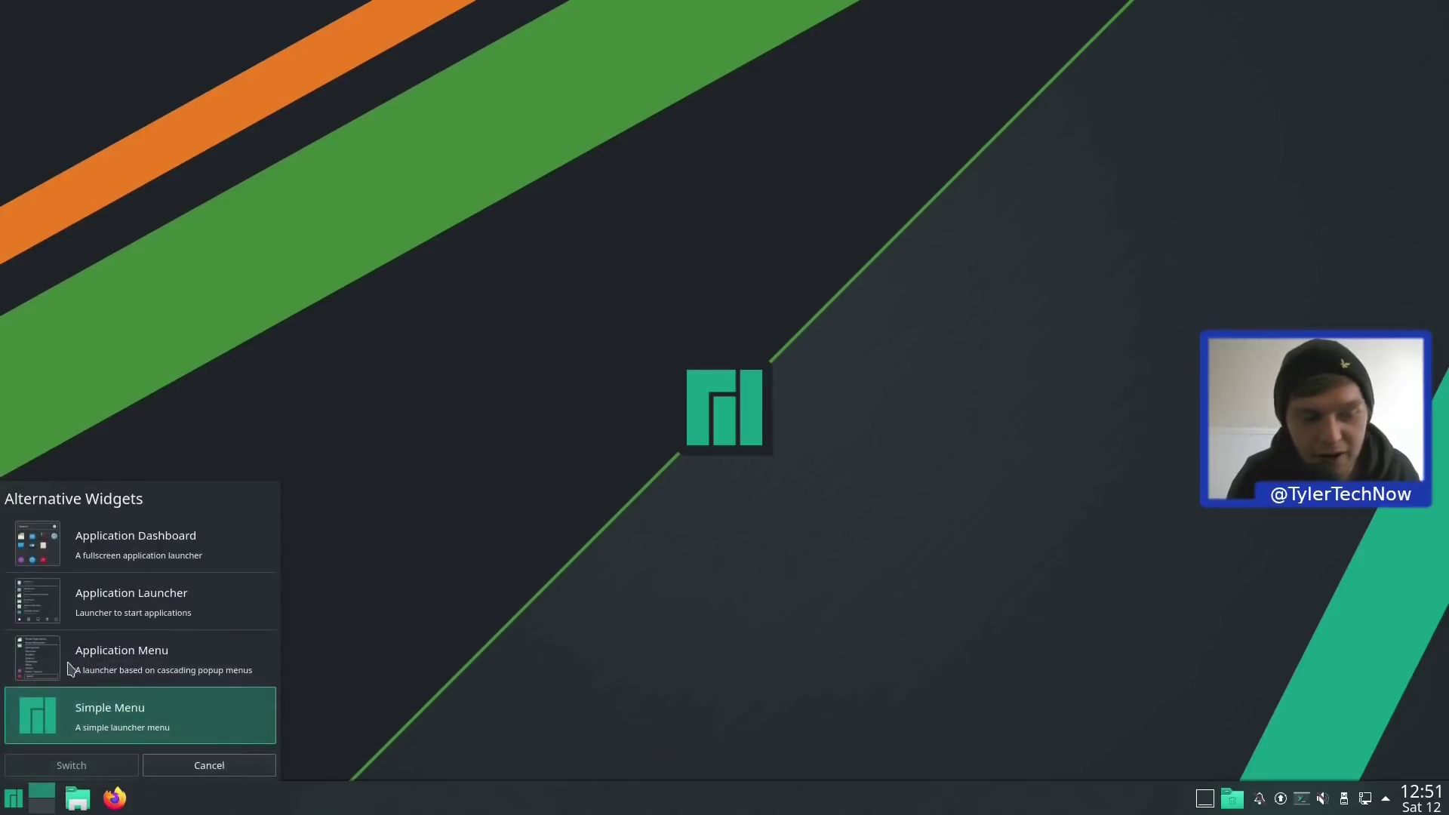
pyautogui.click(125, 553)
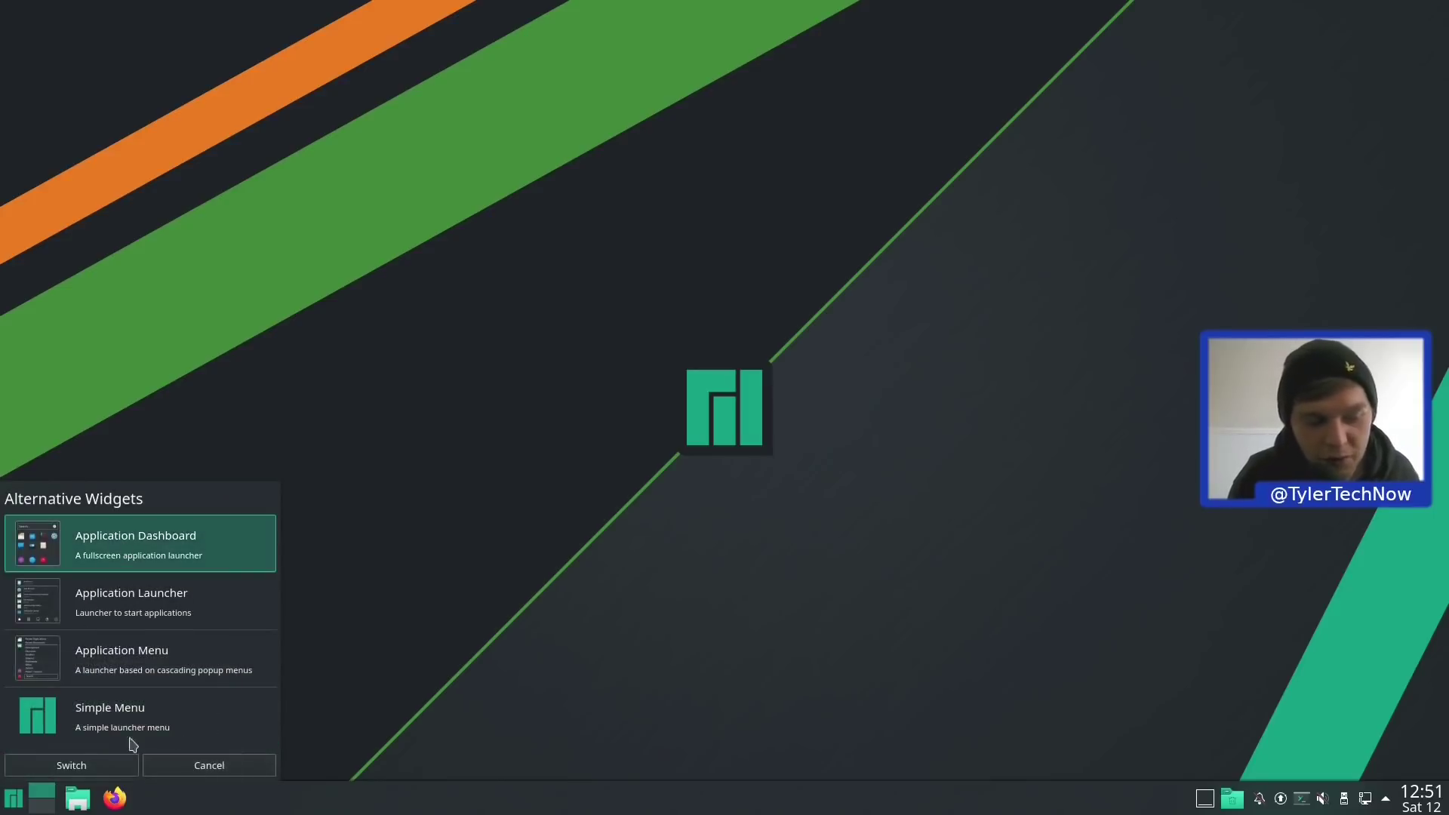
pyautogui.click(73, 766)
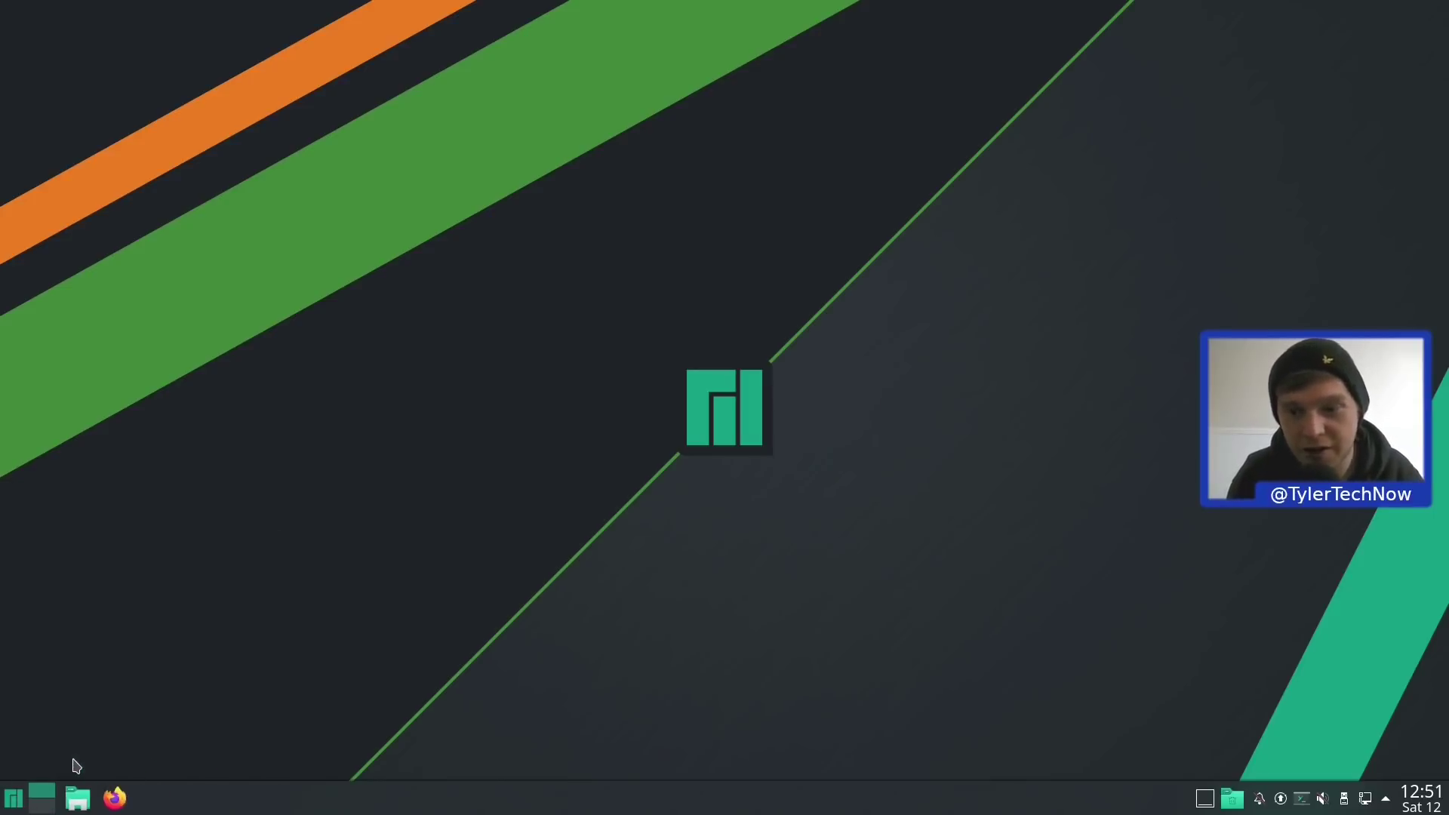
# Open the Application Dashboard, browse its entries, and show the Widgets view
pyautogui.click(15, 798)
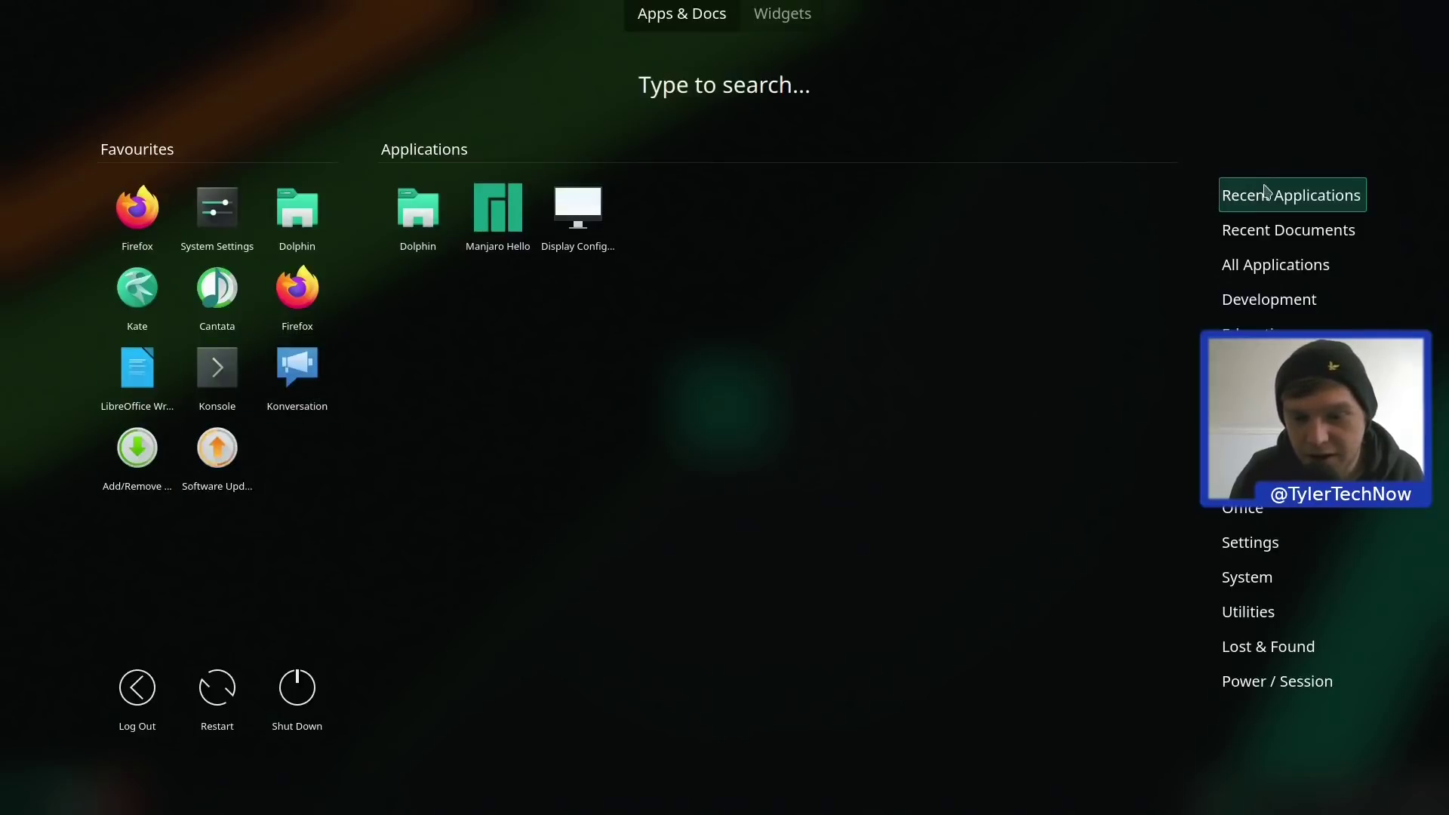
pyautogui.moveTo(1268, 317)
pyautogui.moveTo(1276, 232)
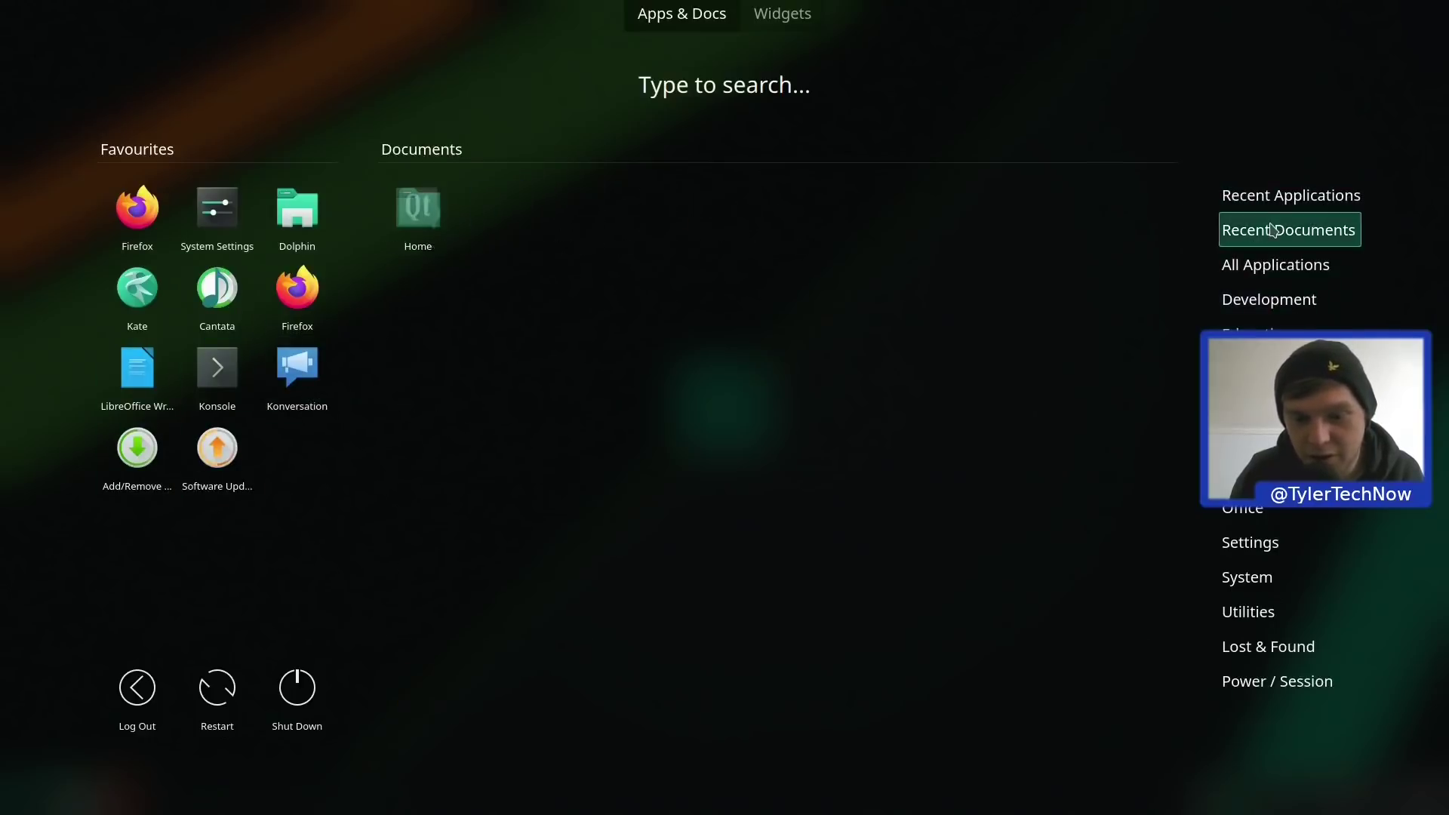
pyautogui.click(771, 24)
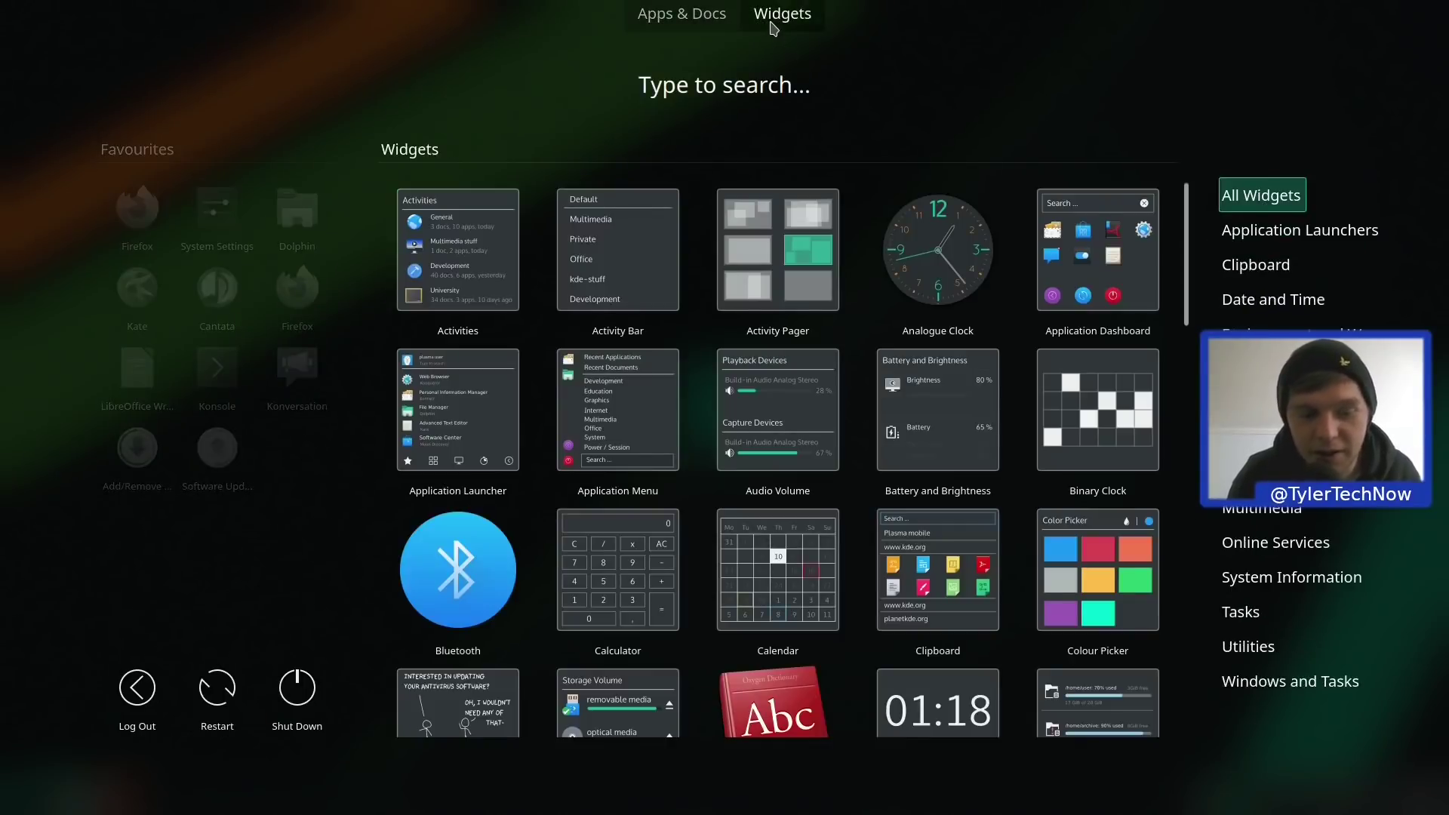
# Close the Application Dashboard and swap the launcher for Simple Menu via Show Alternatives
pyautogui.press('Escape')
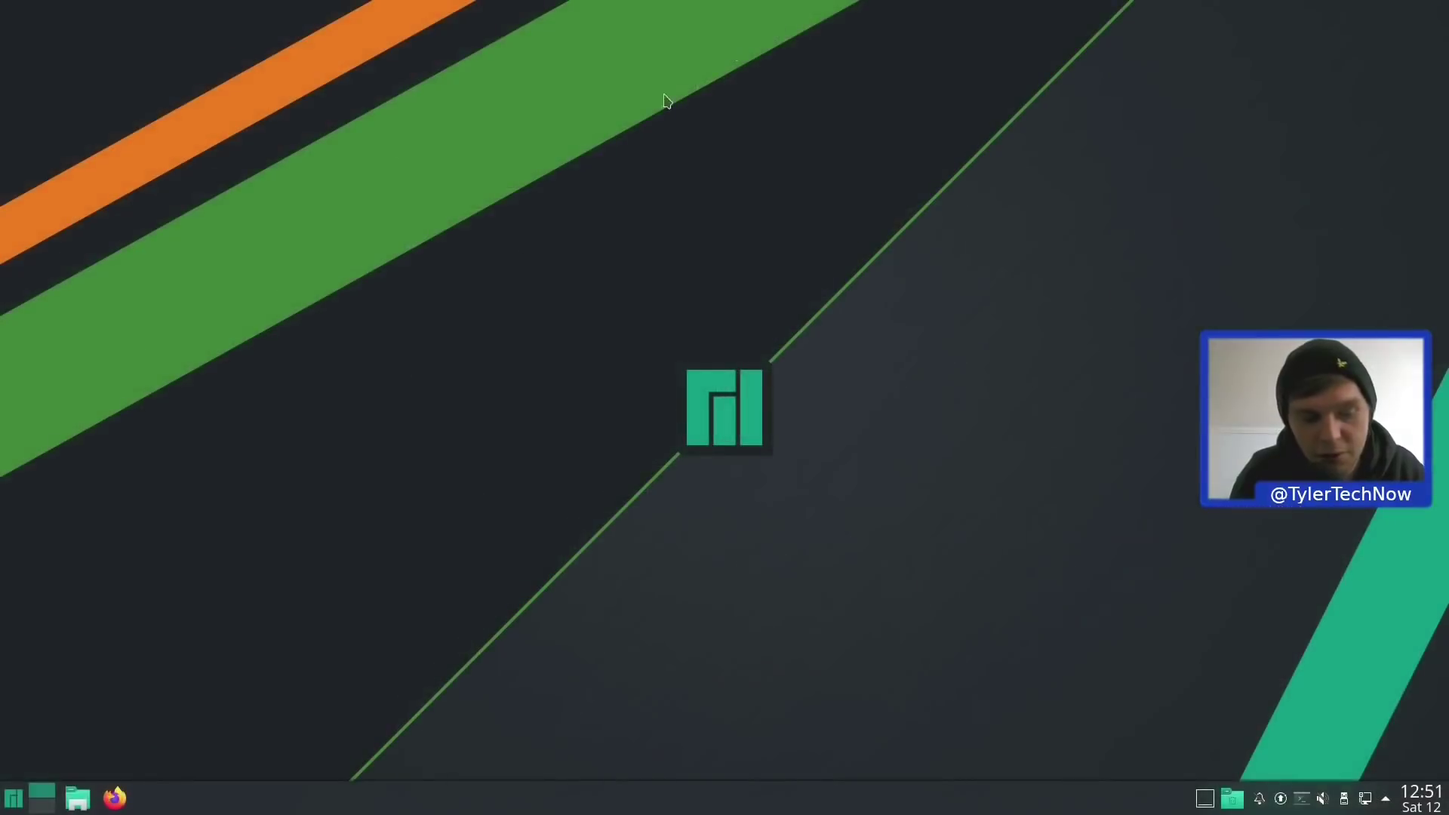
pyautogui.rightClick(14, 805)
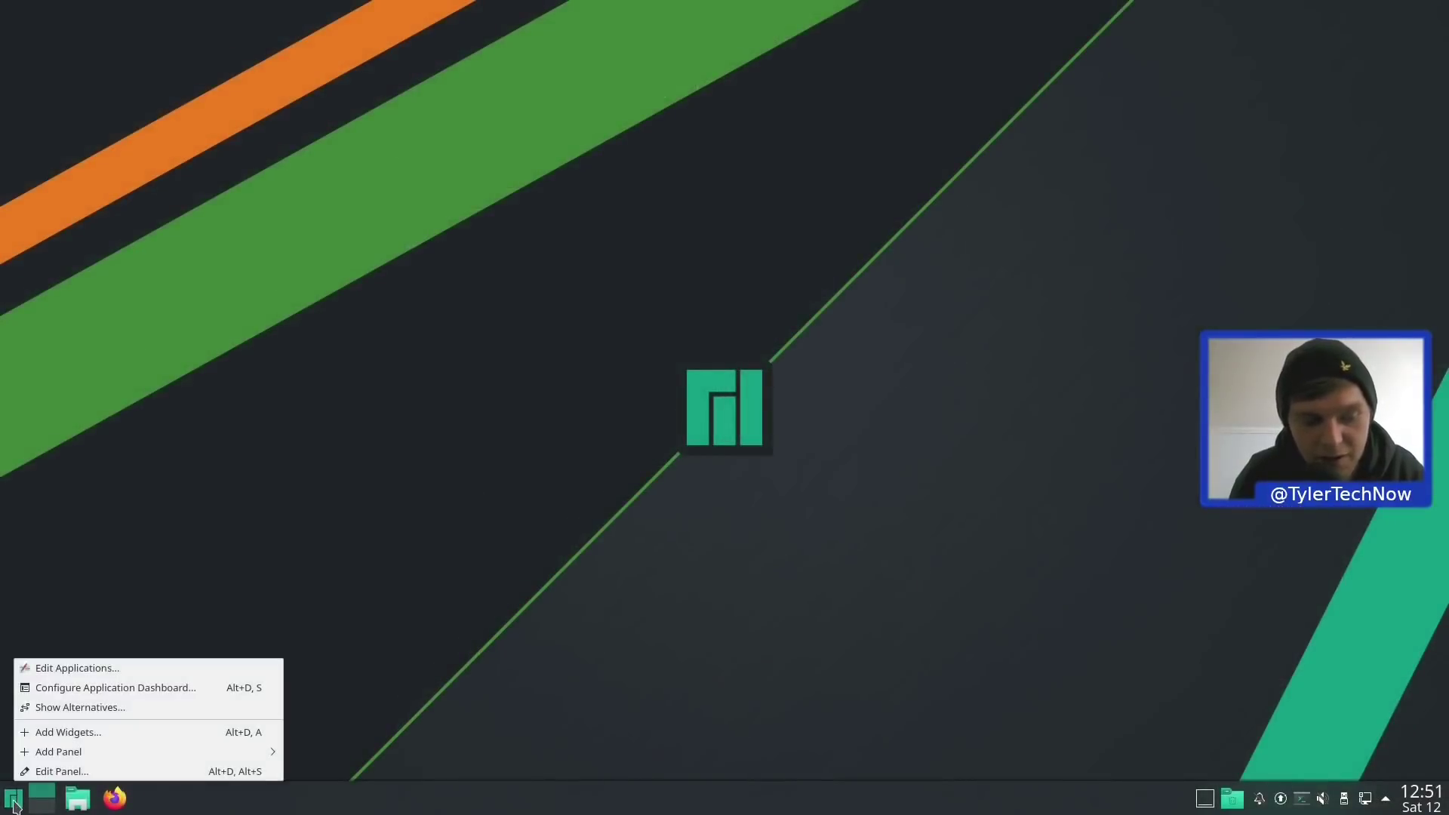
pyautogui.click(99, 704)
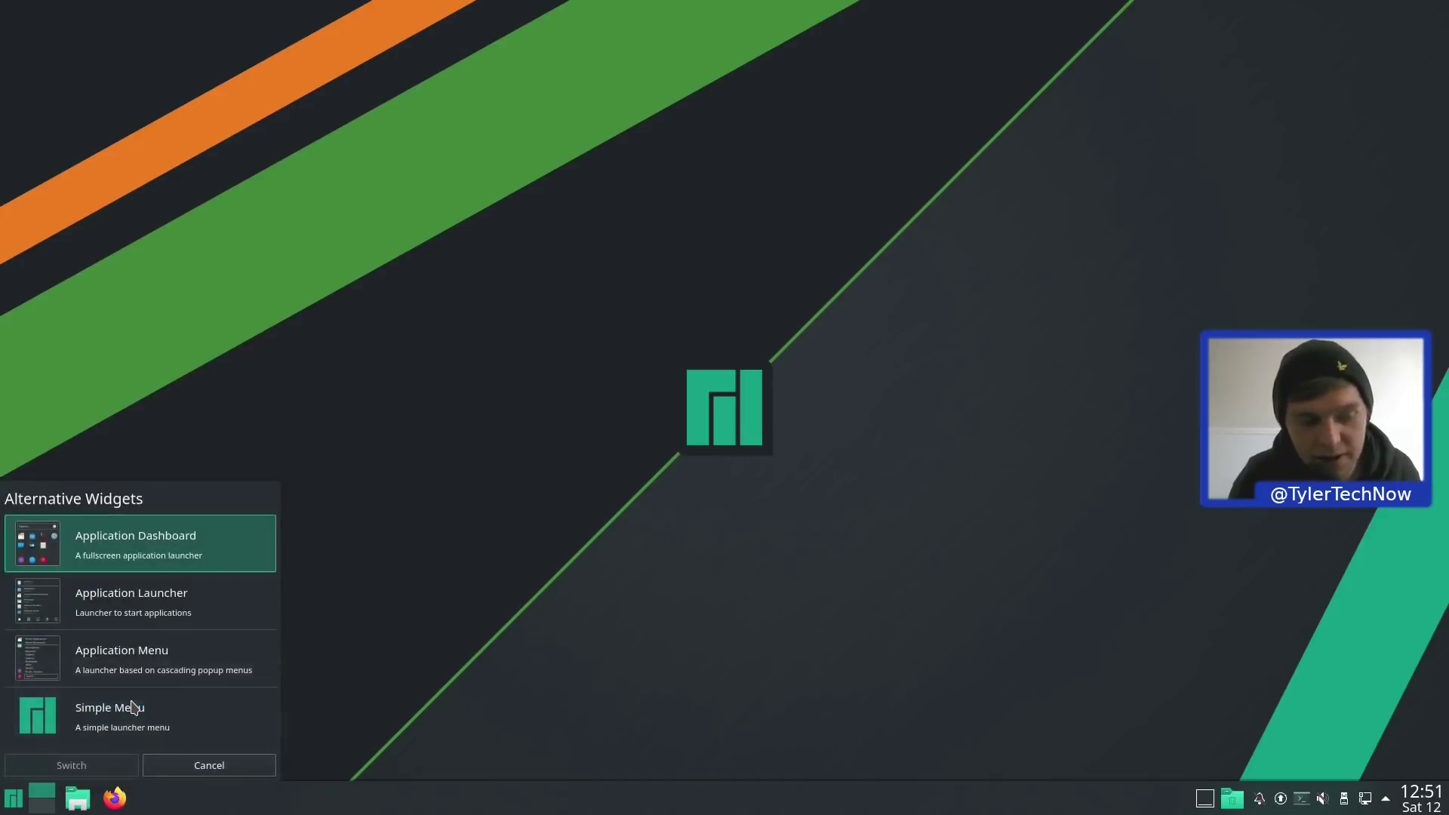
pyautogui.click(127, 706)
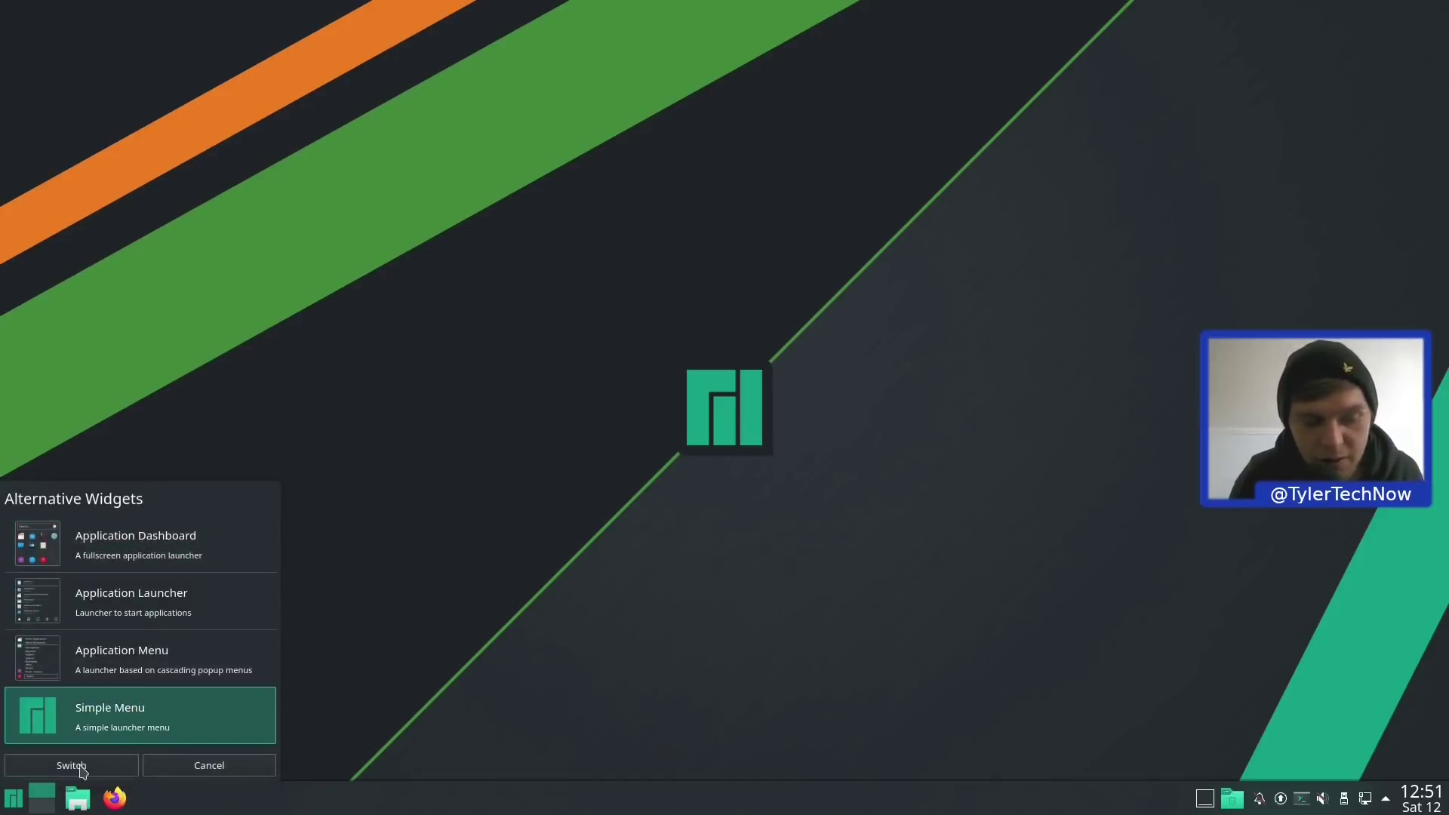
pyautogui.click(75, 767)
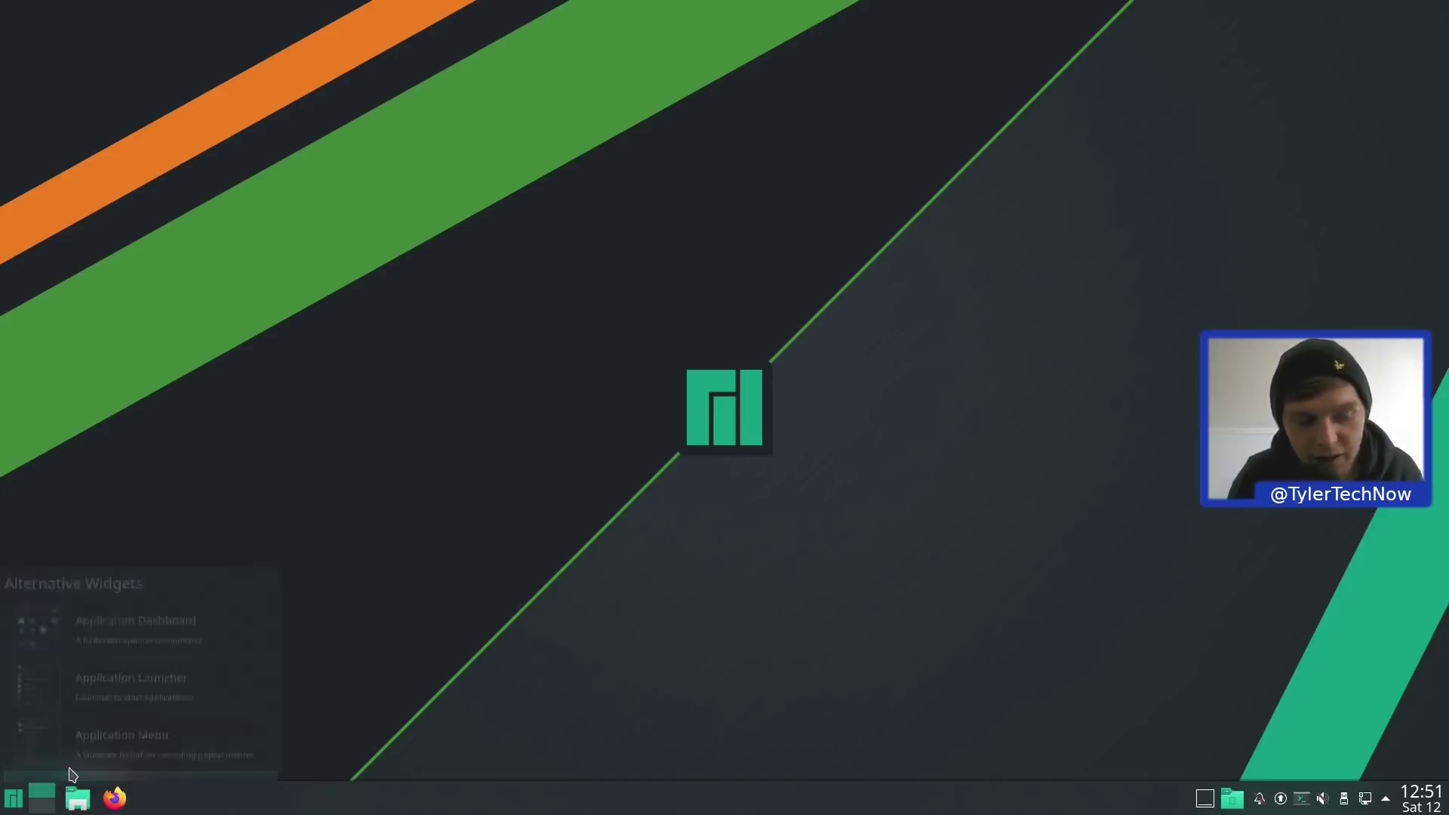
# Open the Simple Menu and browse Education, Games, Graphics, Internet, Lost & Found, then Multimedia
pyautogui.click(12, 800)
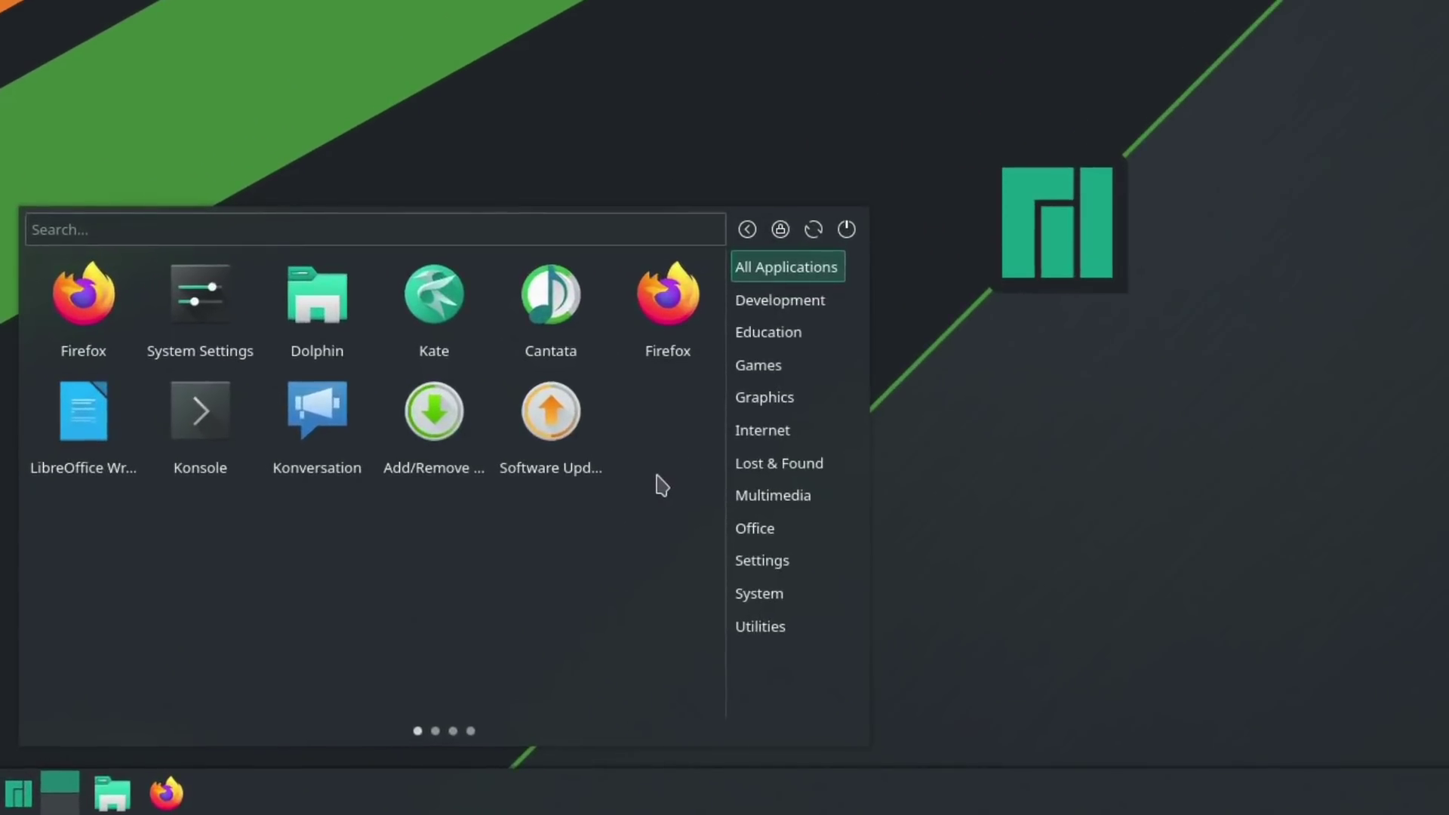
pyautogui.moveTo(778, 306)
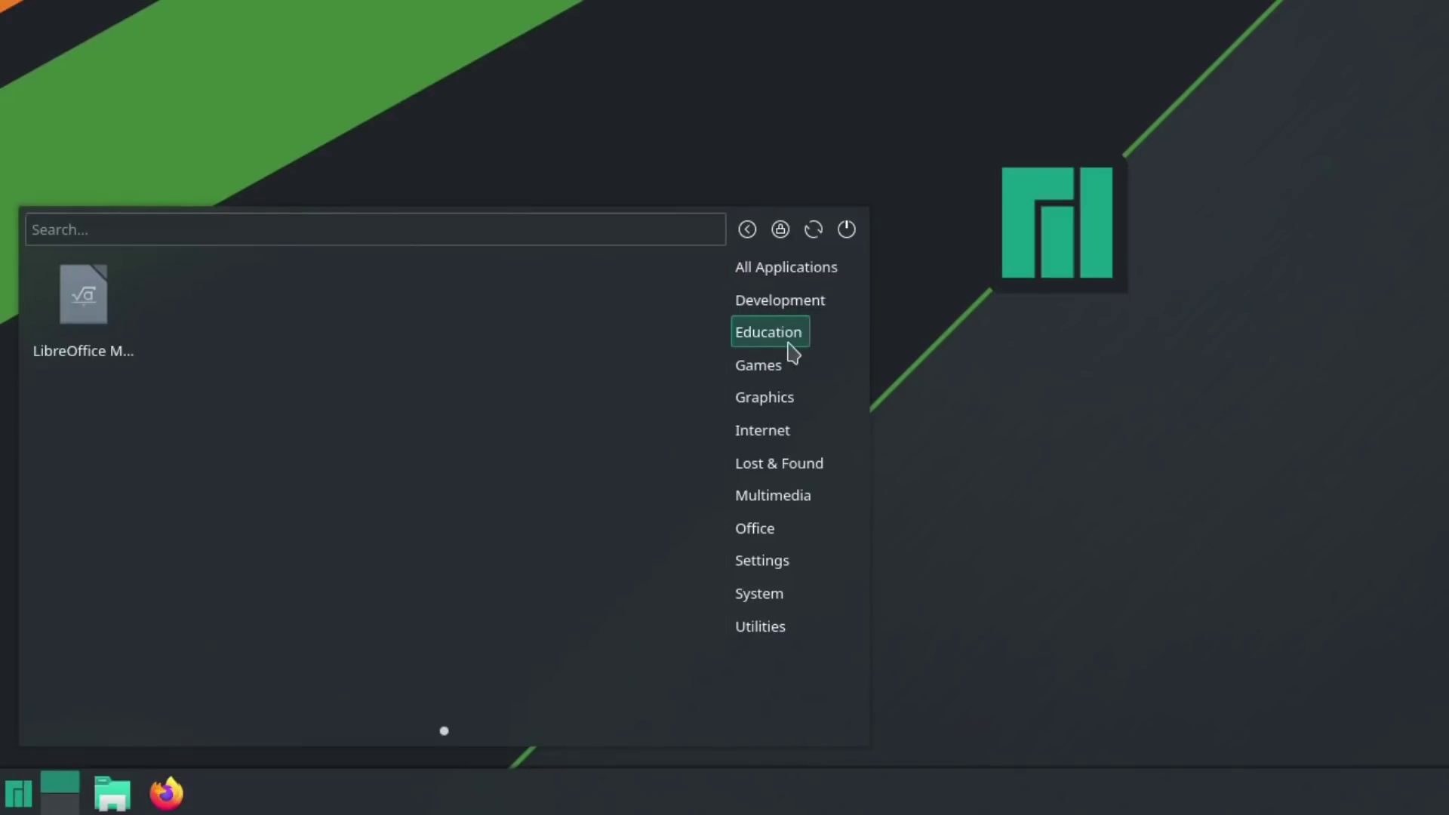
pyautogui.moveTo(778, 375)
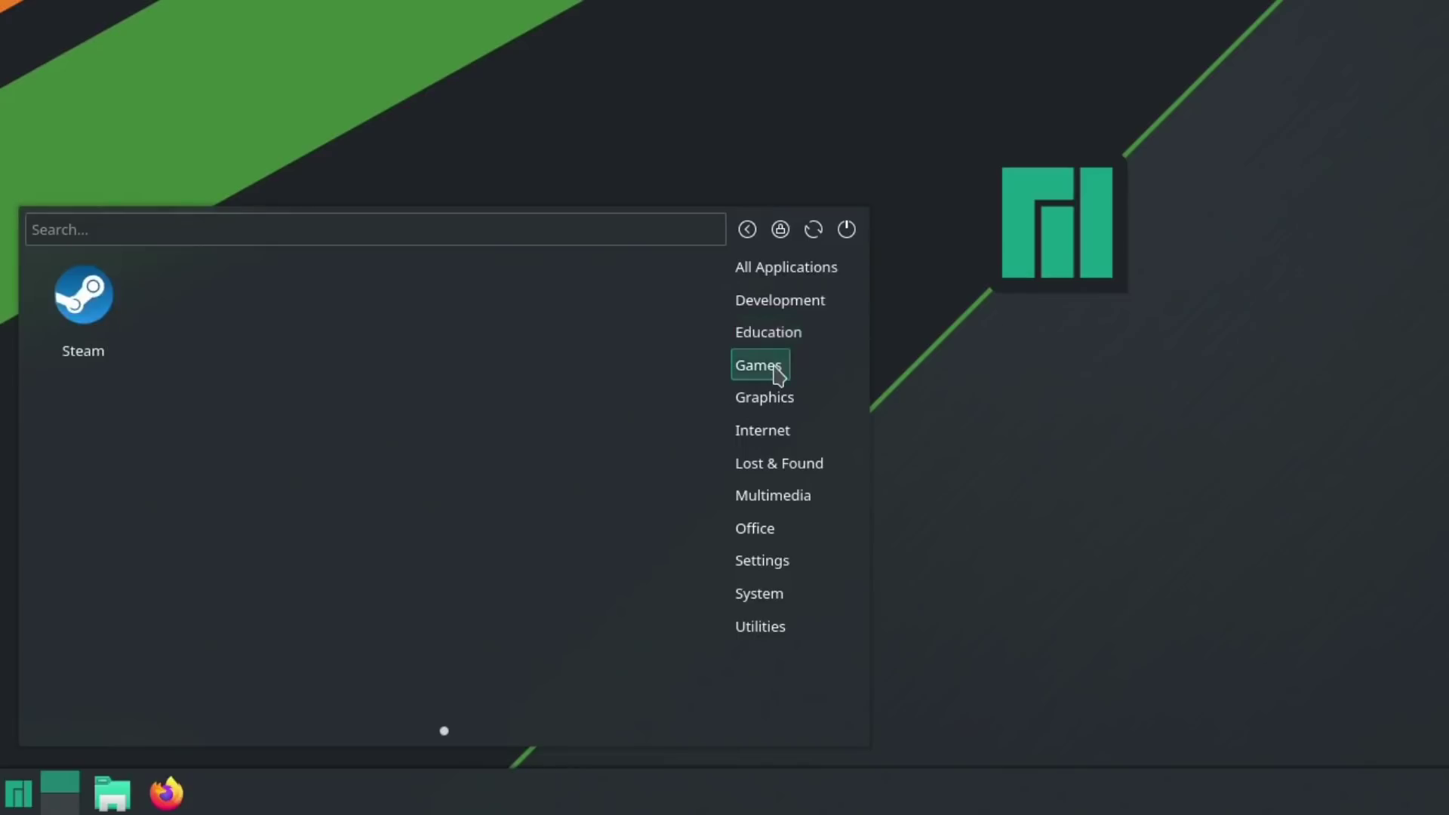
pyautogui.moveTo(780, 400)
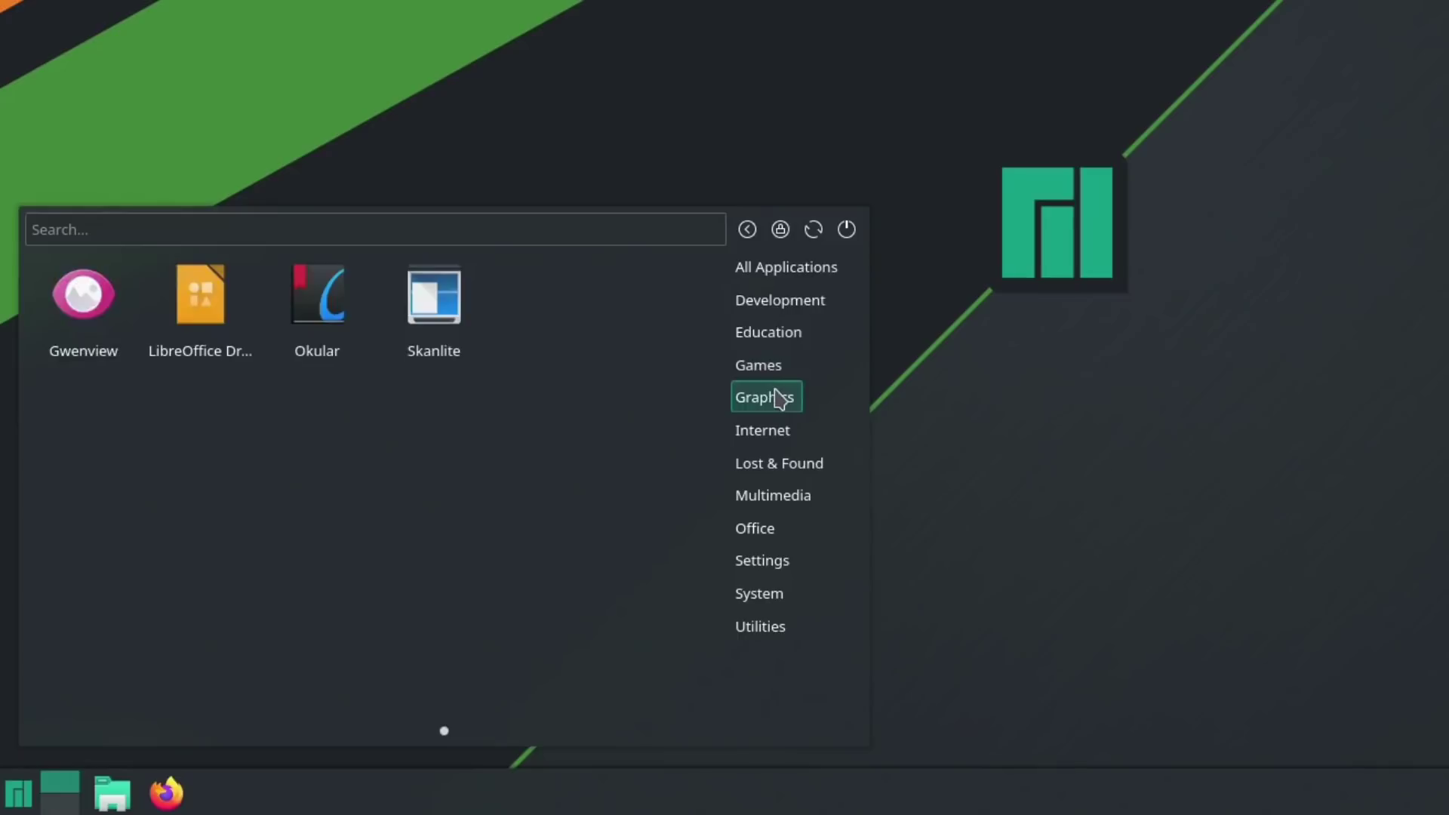
pyautogui.moveTo(787, 437)
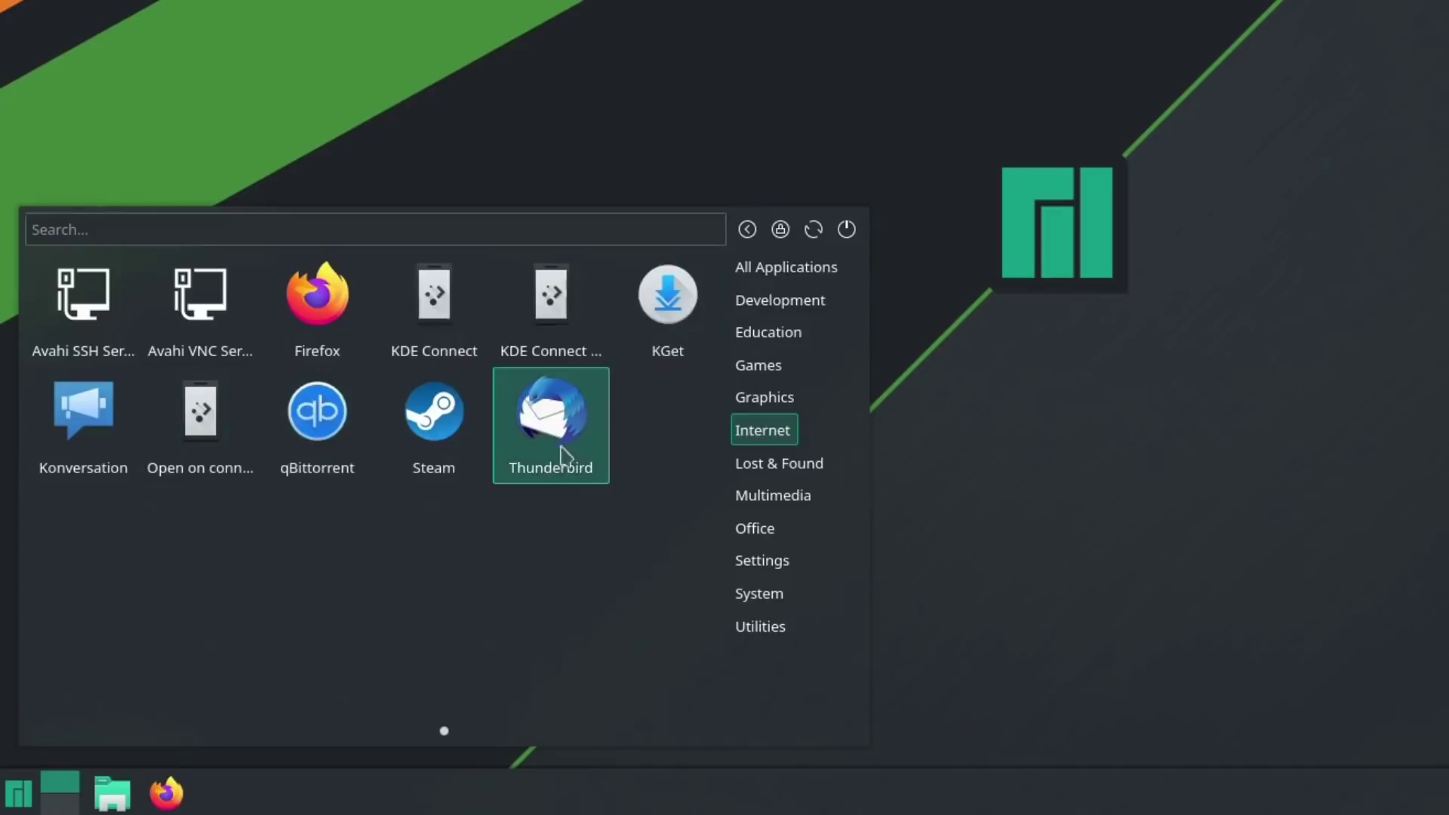
pyautogui.moveTo(800, 463)
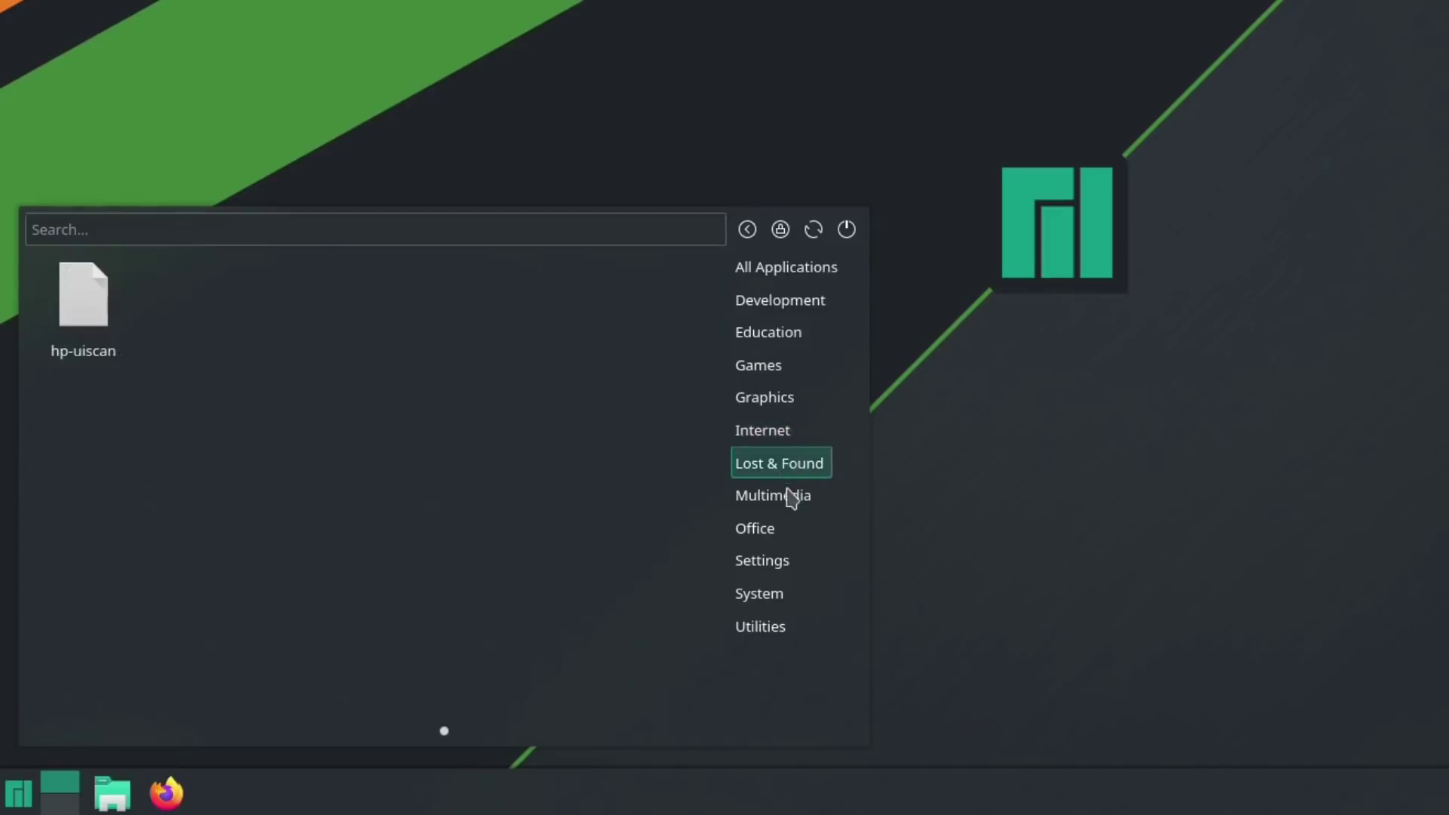
pyautogui.moveTo(791, 500)
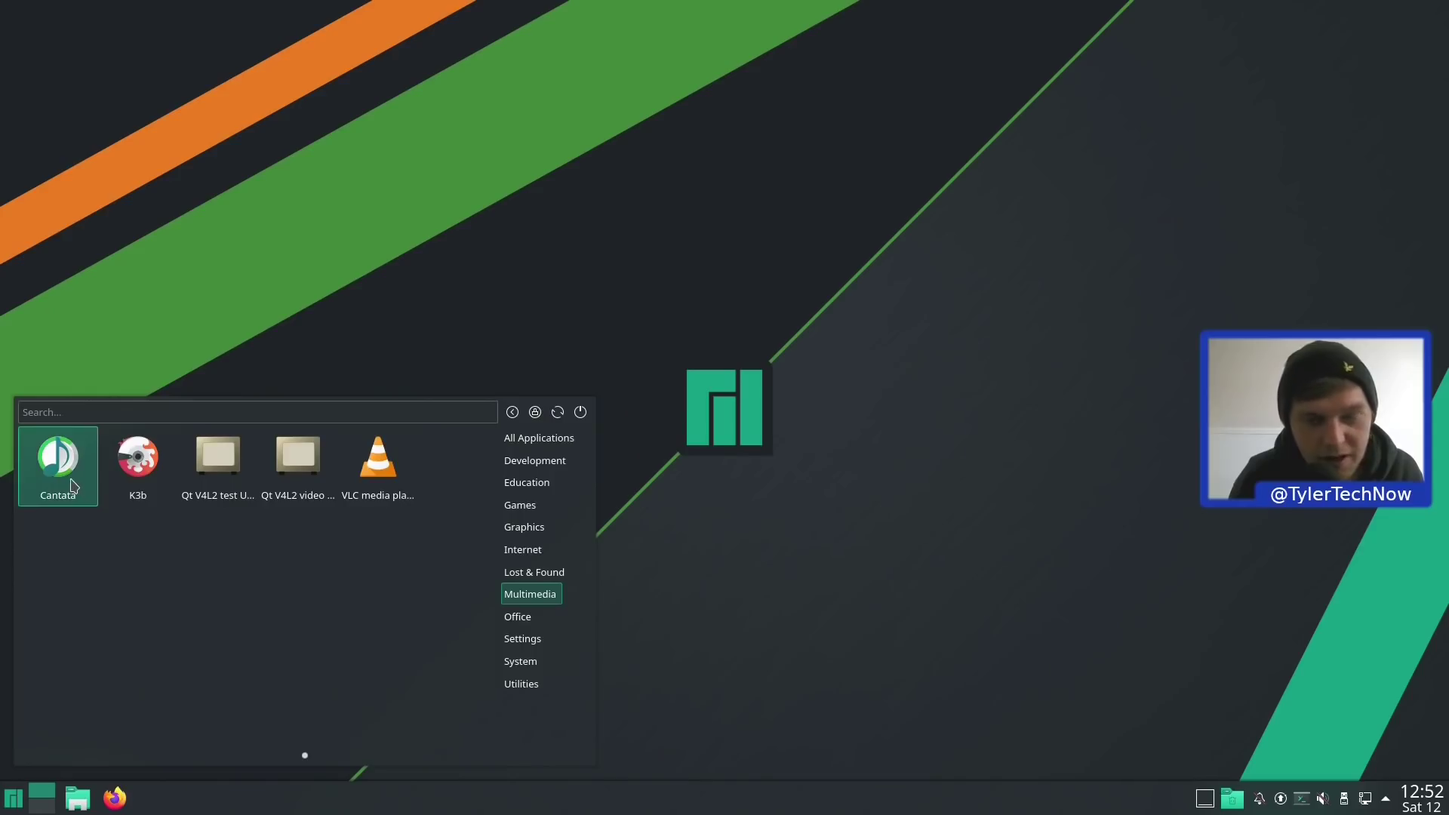
# Launch Cantata and finish its wizard with Basic single user setup and default folder and cover settings
pyautogui.click(105, 333)
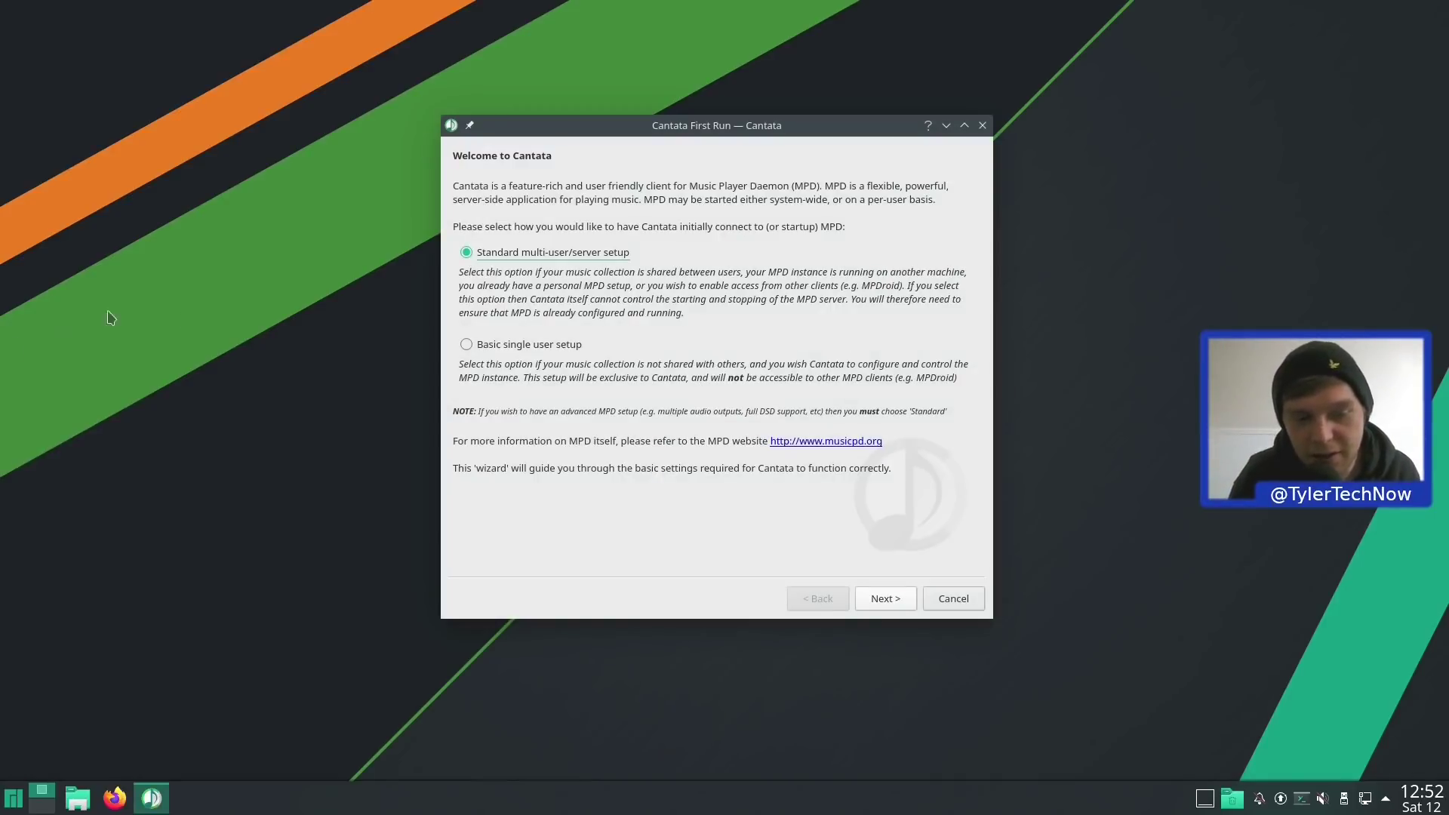
pyautogui.click(482, 344)
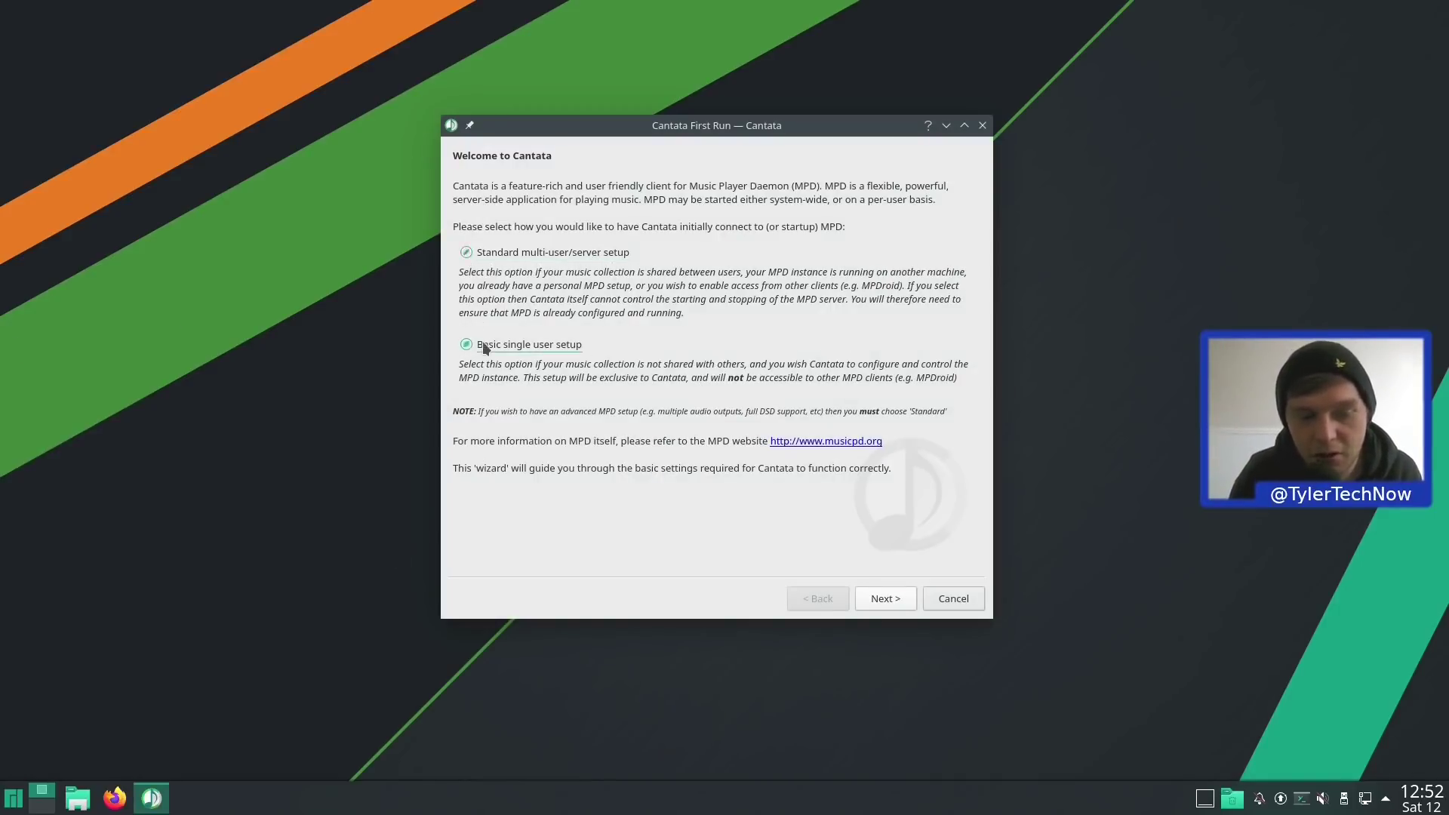
pyautogui.click(891, 595)
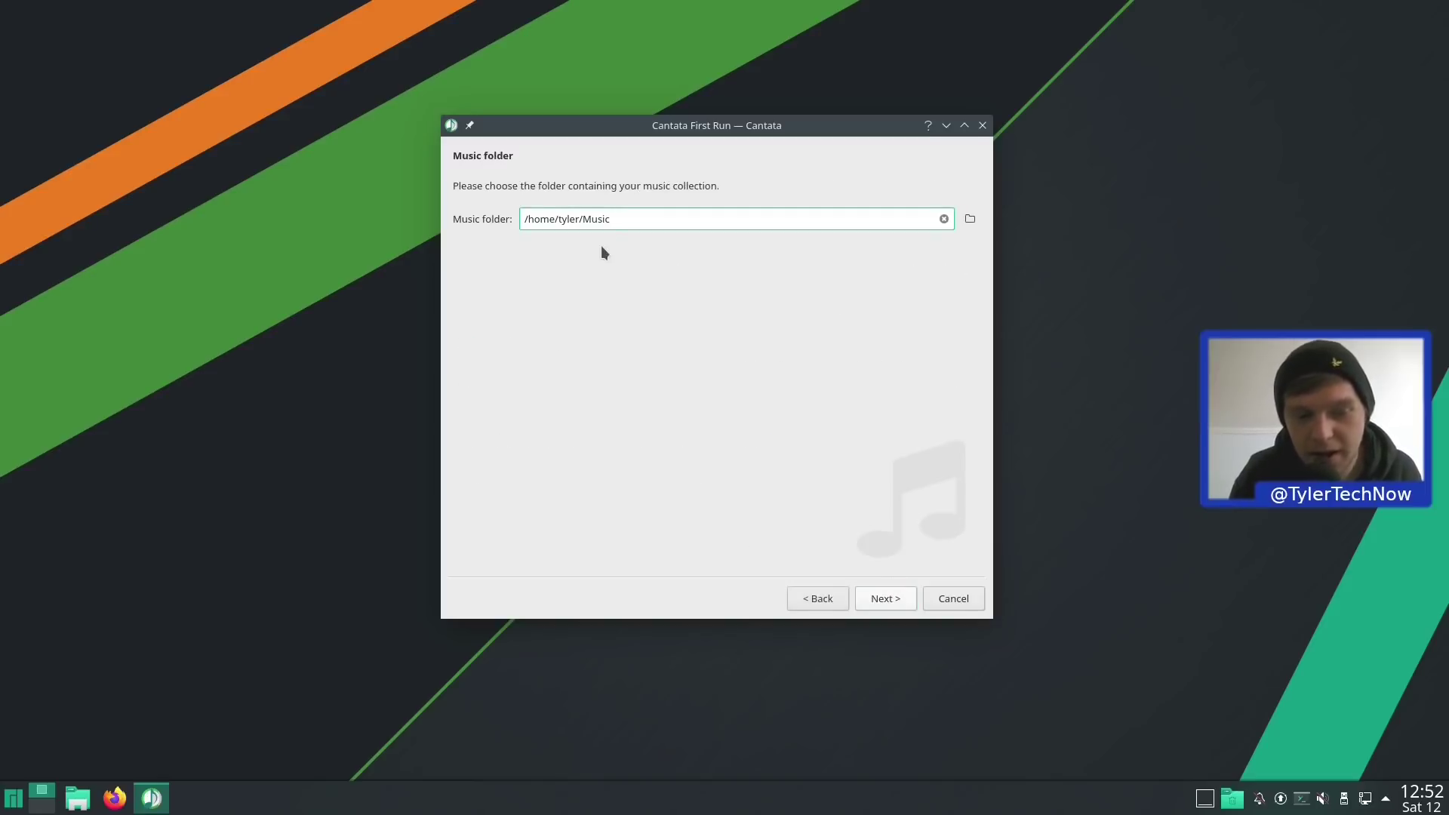
pyautogui.click(897, 600)
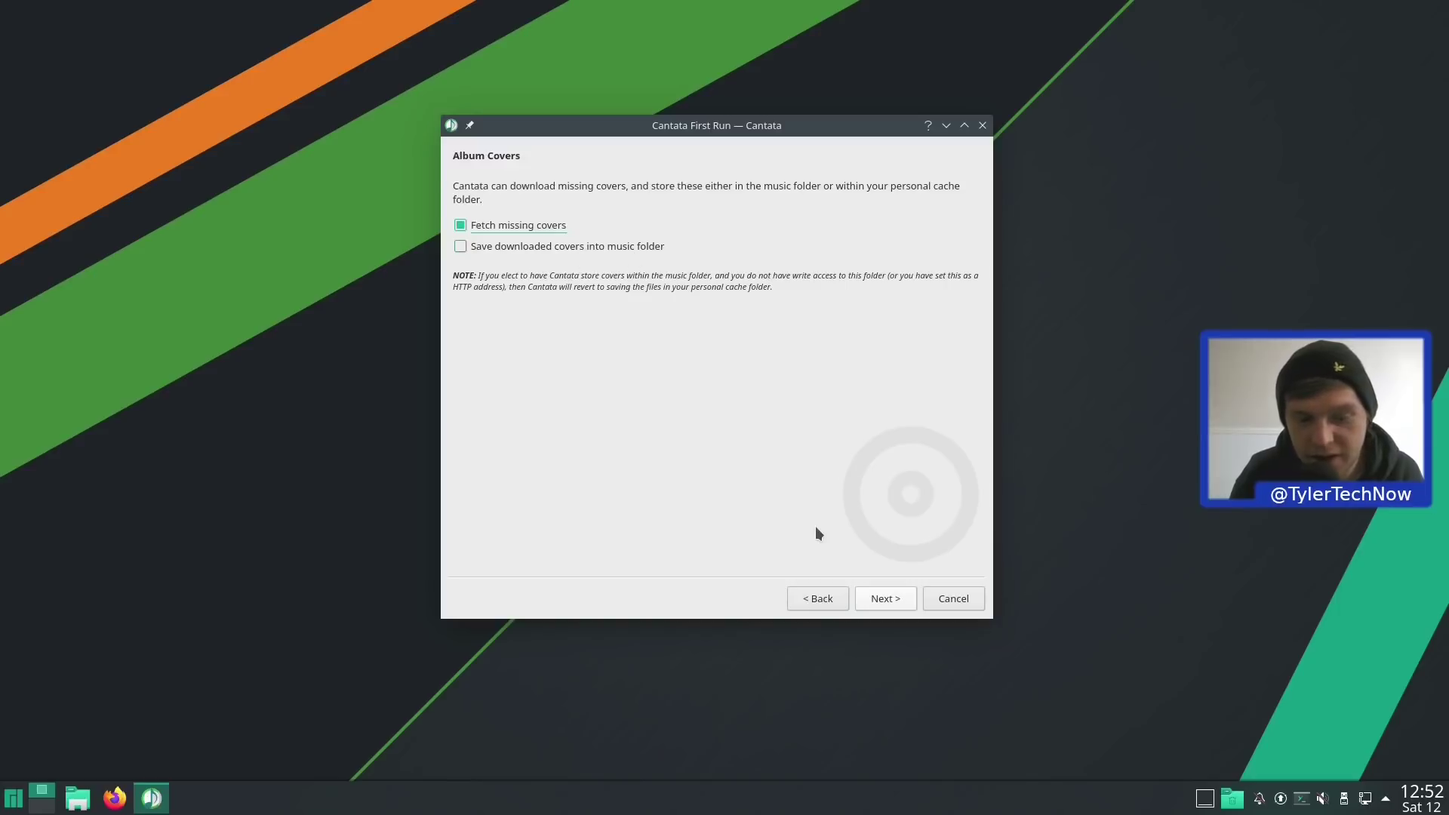
pyautogui.click(877, 609)
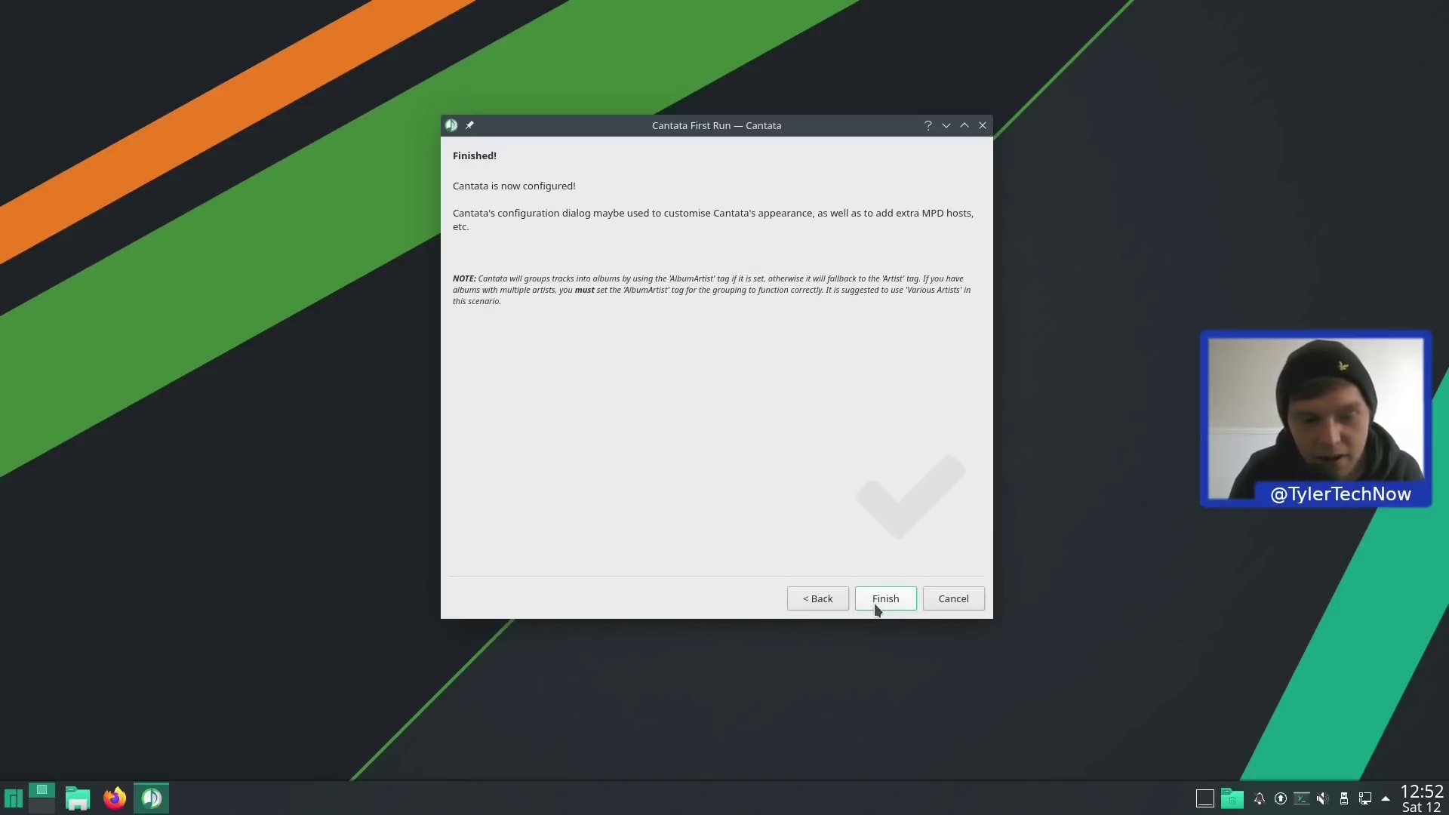
pyautogui.click(883, 600)
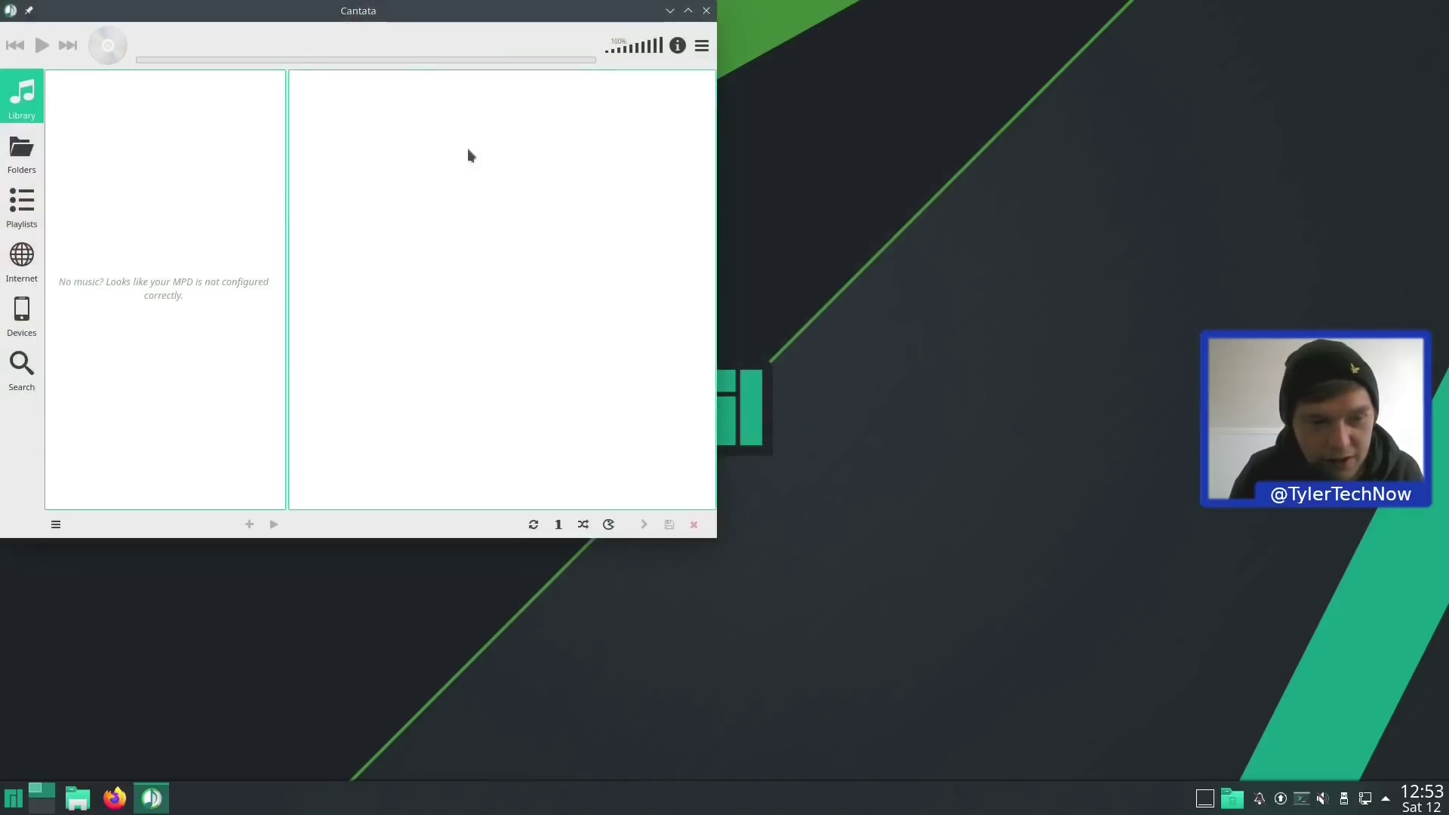
# Drag the Cantata window to the screen centre, then close it
pyautogui.moveTo(378, 19); pyautogui.dragTo(790, 119)
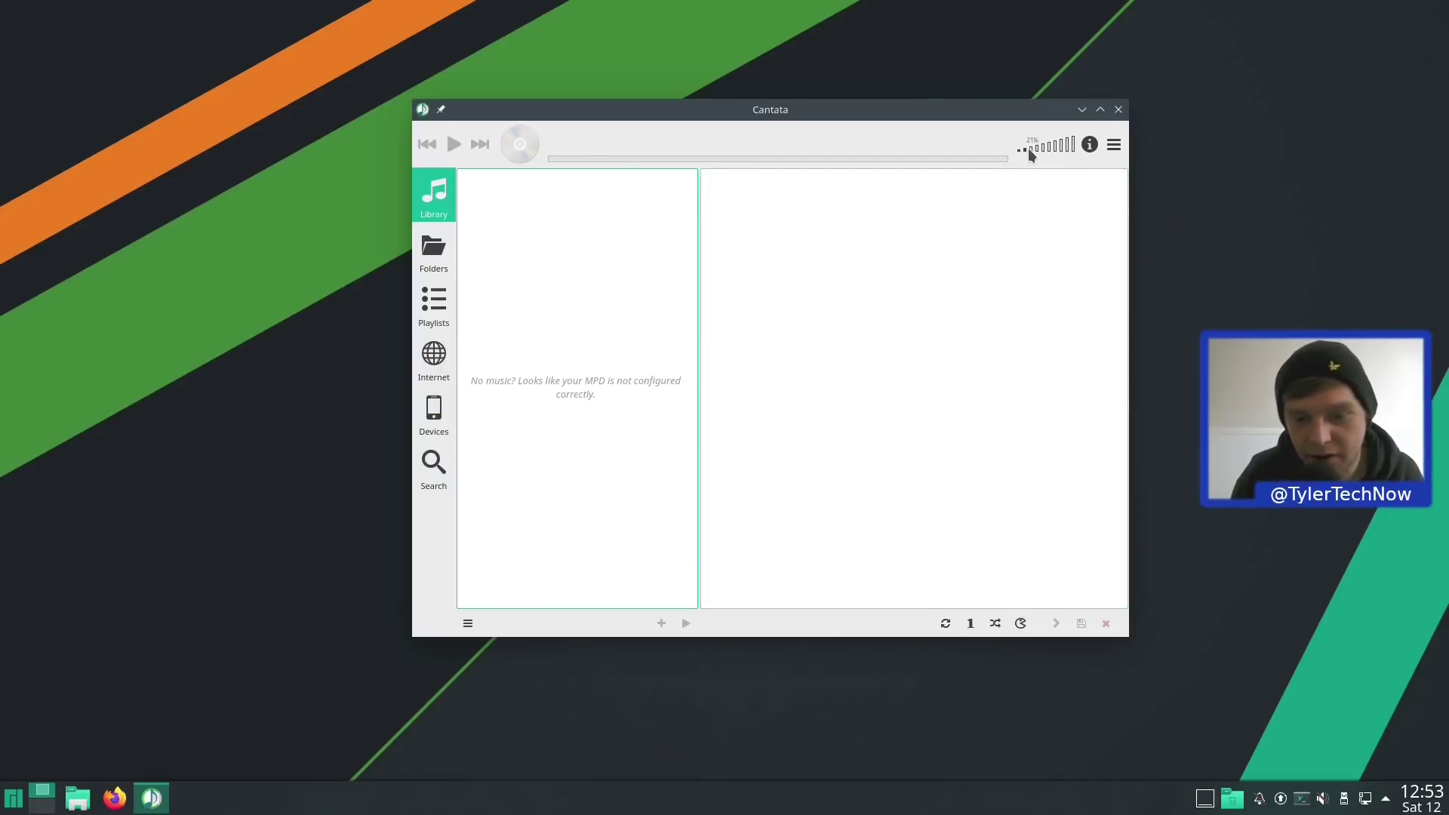
pyautogui.click(1115, 112)
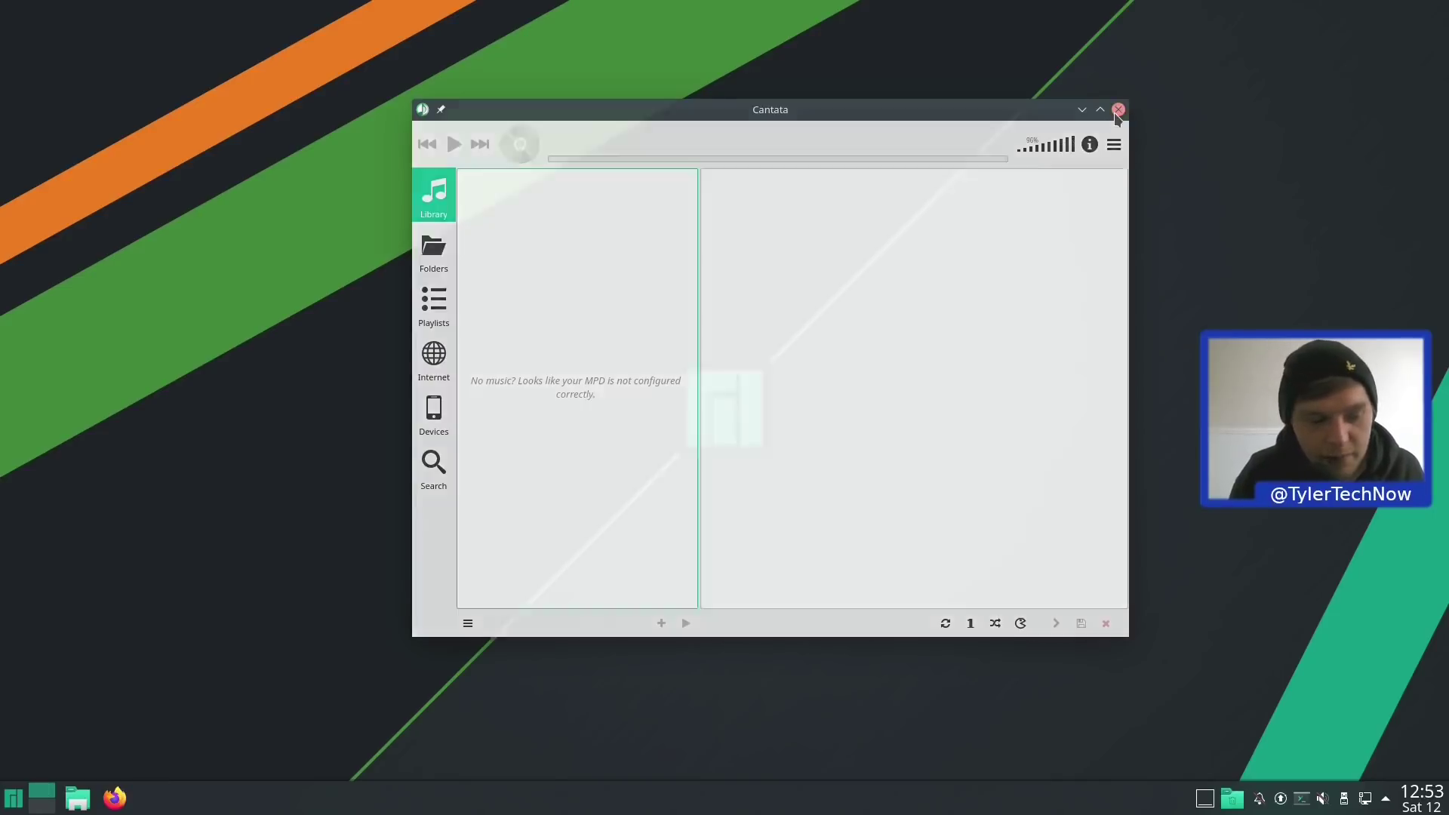
# Launch LibreOffice Writer from the Office category of the Simple Menu
pyautogui.click(13, 798)
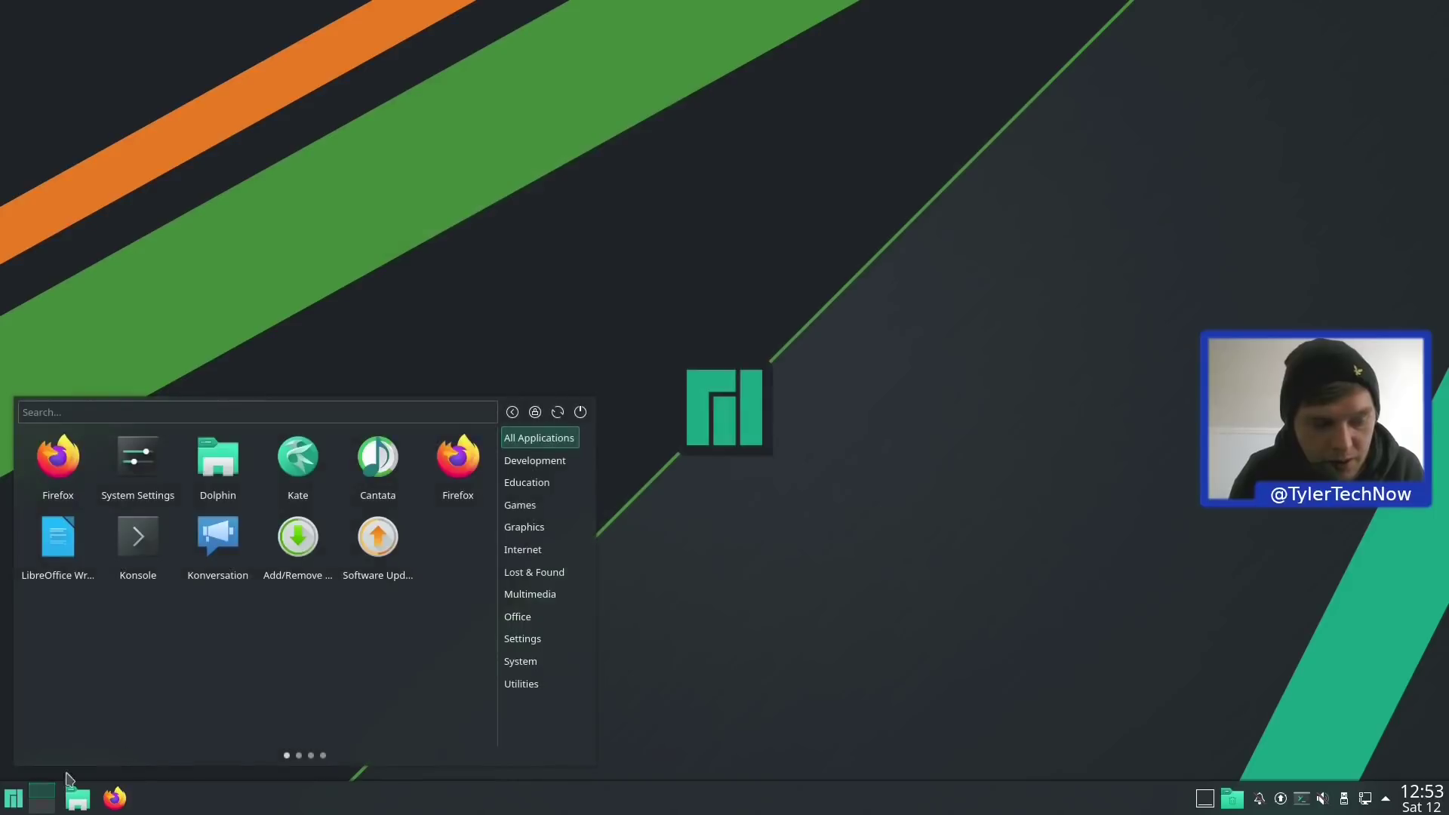
pyautogui.click(538, 619)
pyautogui.click(528, 641)
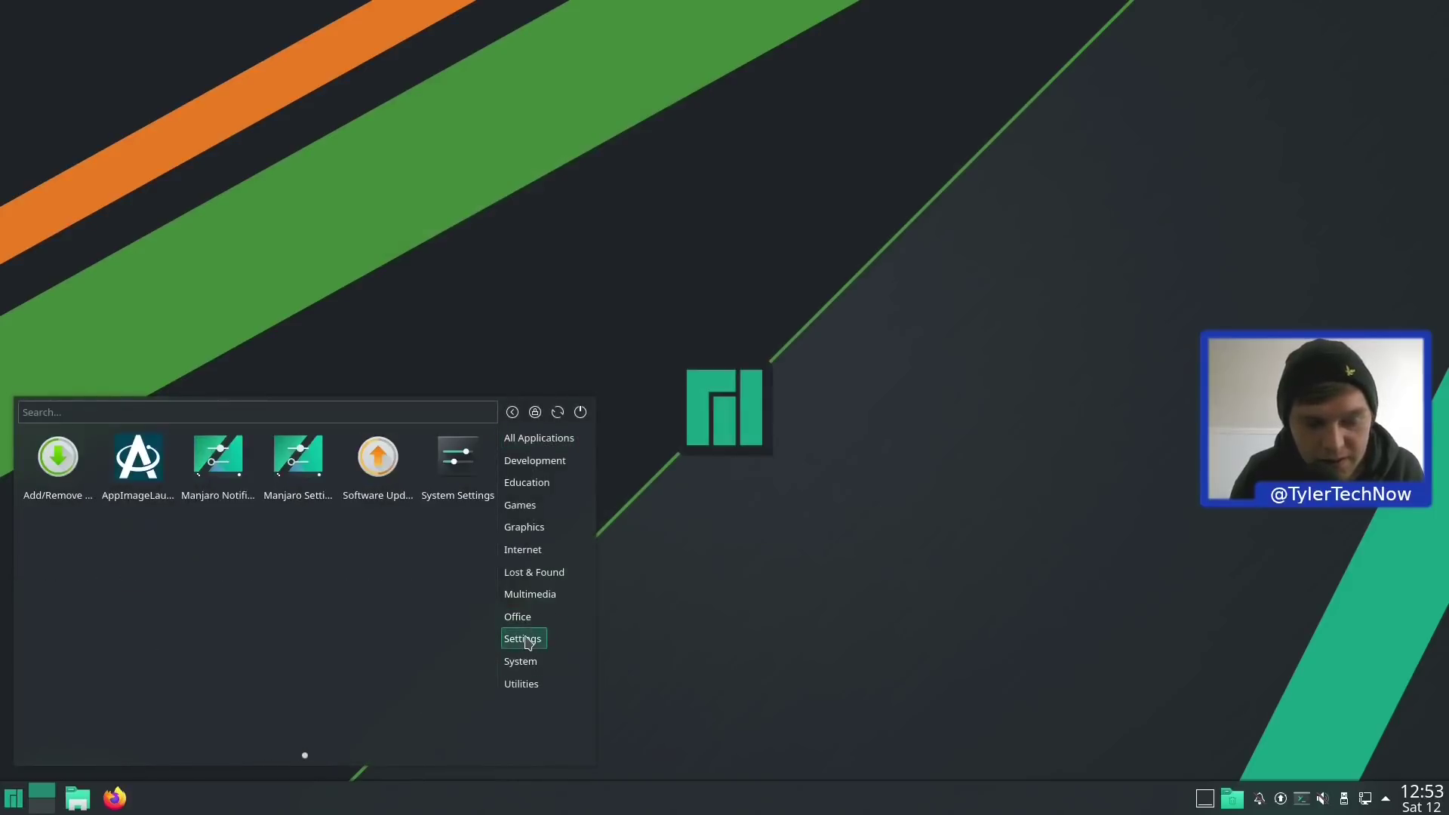
pyautogui.click(526, 620)
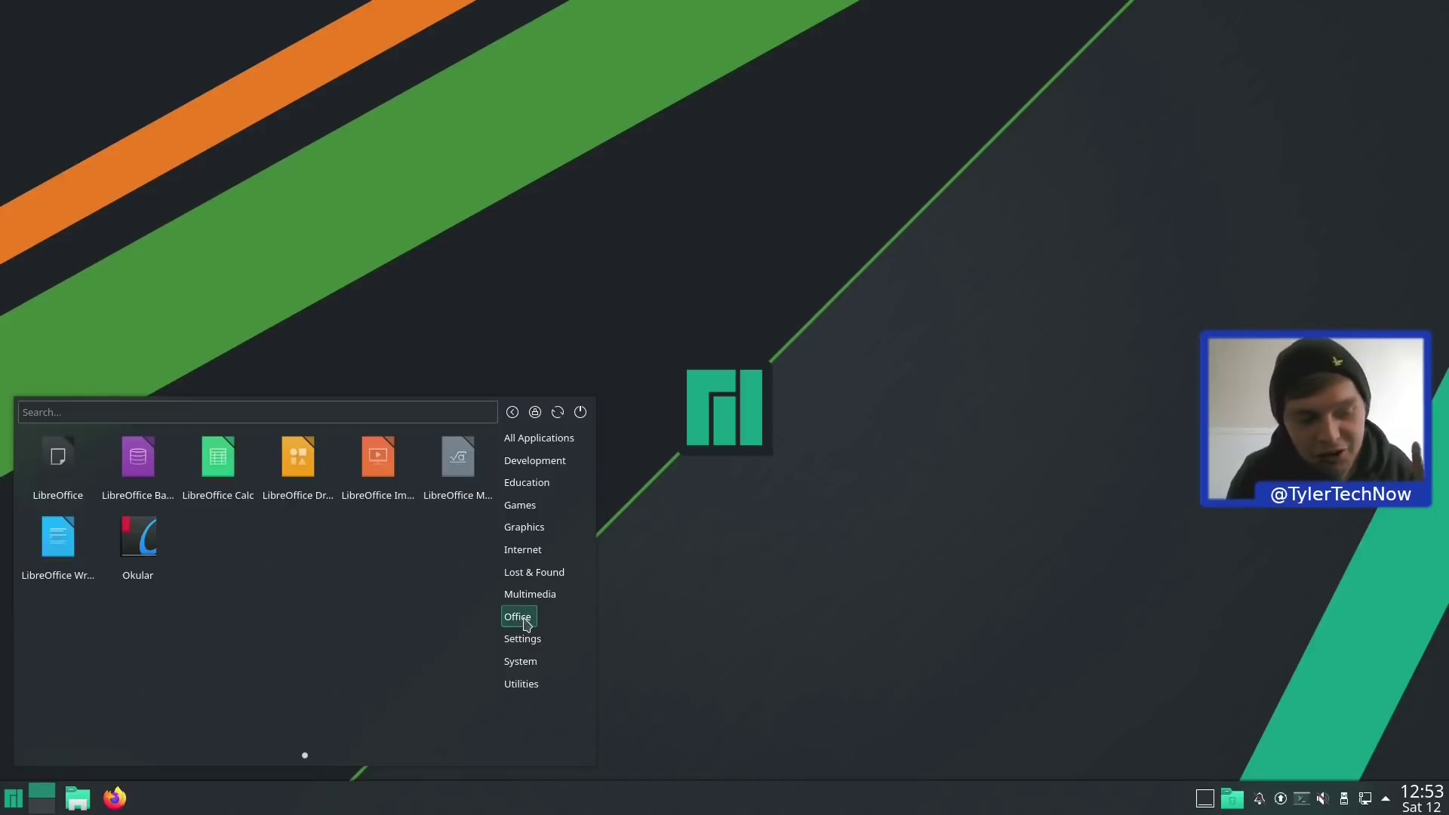
pyautogui.click(68, 548)
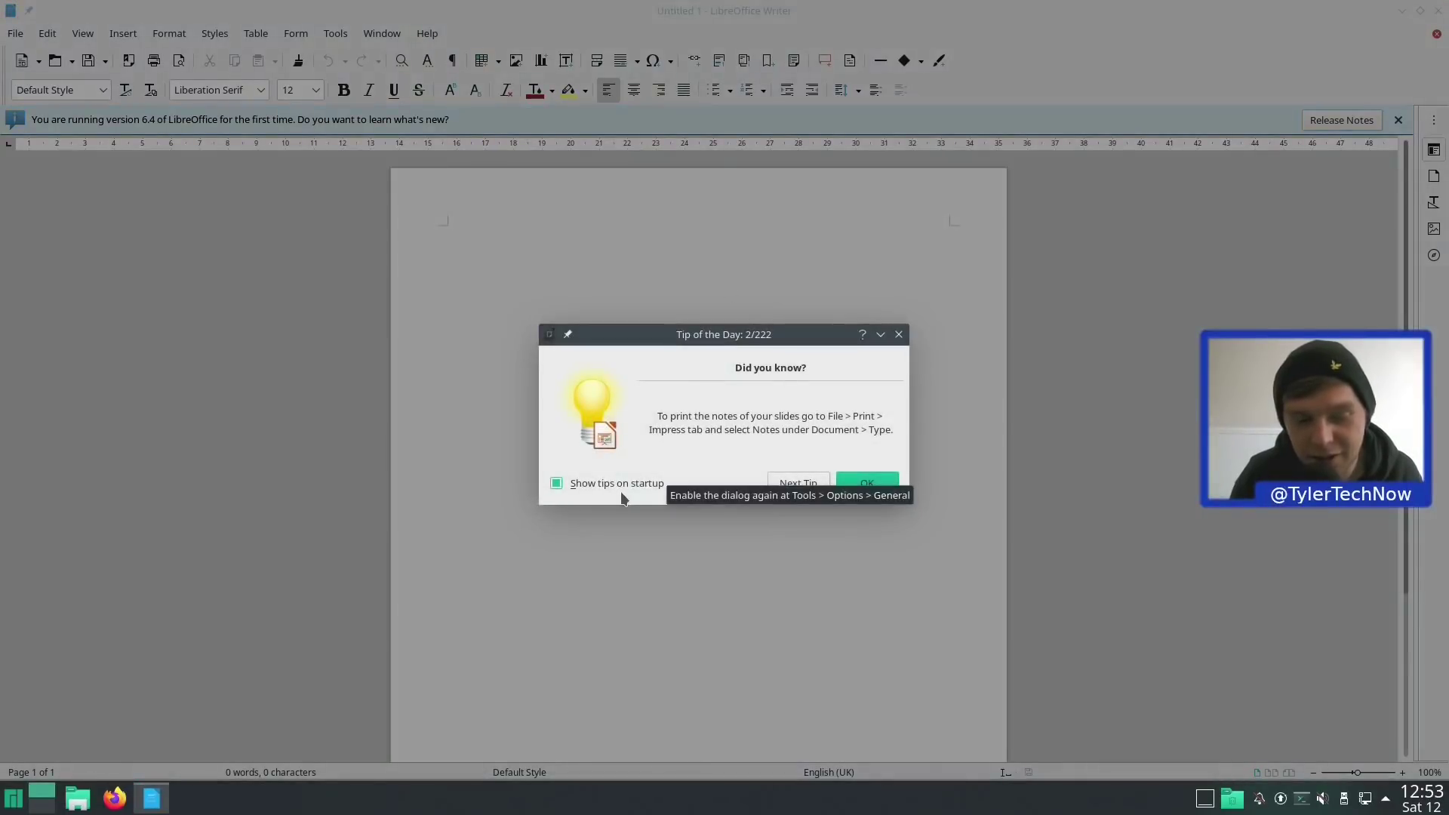
# Disable startup tips, dismiss the Tip of the Day, and check version 6.4.6.2 in About LibreOffice
pyautogui.click(607, 488)
pyautogui.click(877, 475)
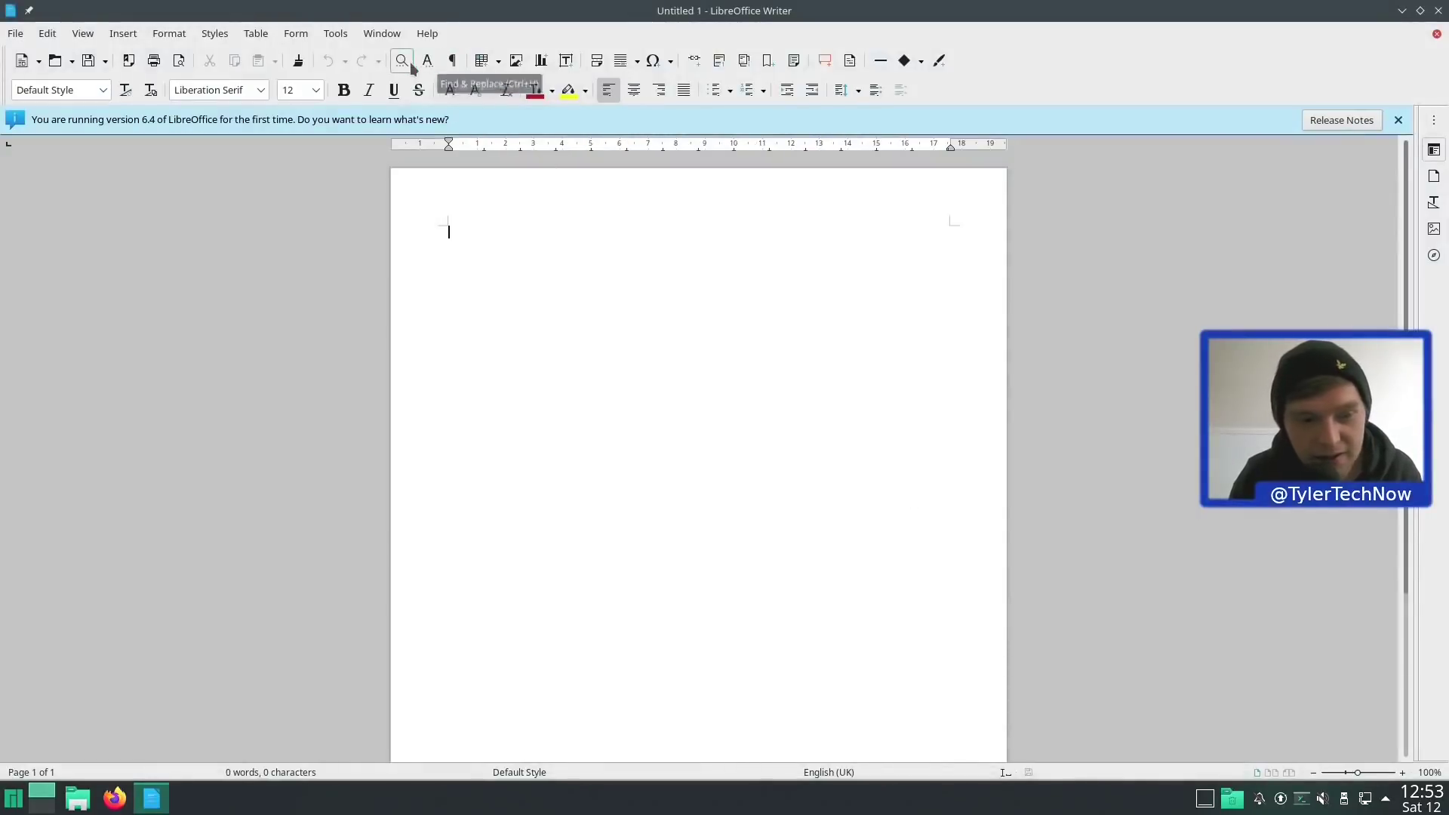
pyautogui.click(427, 33)
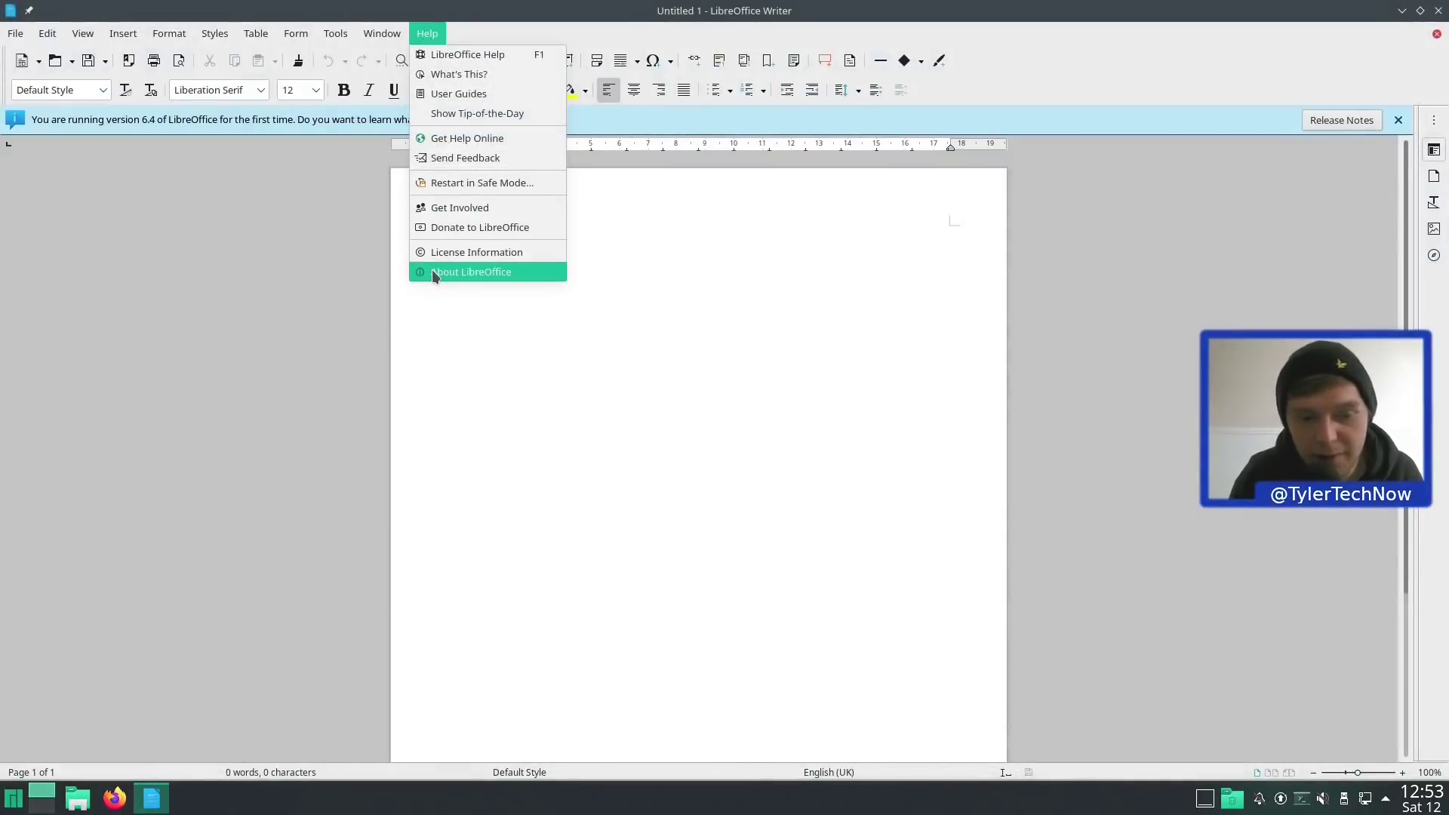
pyautogui.click(434, 273)
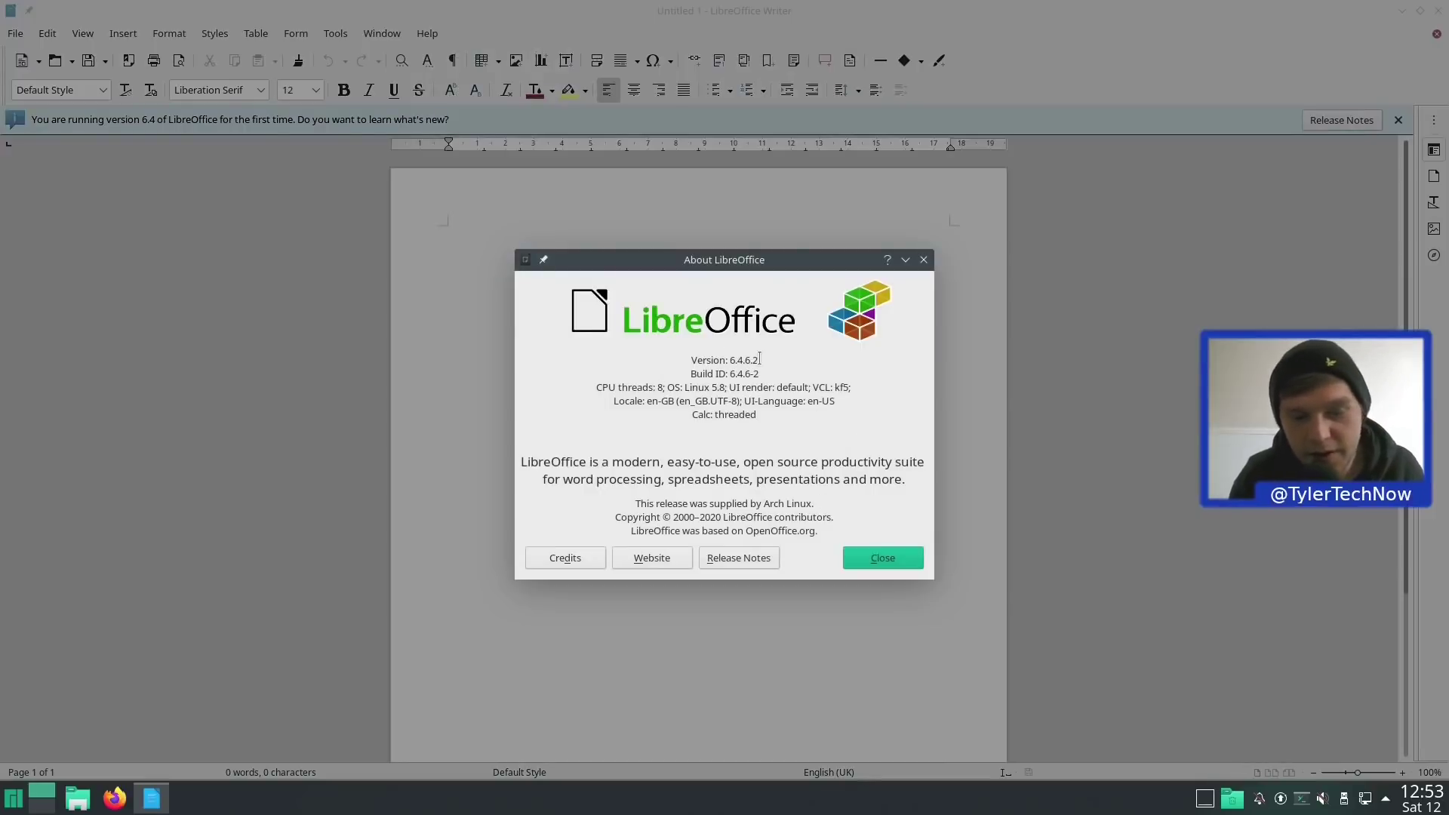
pyautogui.moveTo(760, 358)
pyautogui.mouseDown()
pyautogui.moveTo(756, 416)
pyautogui.moveTo(763, 360)
pyautogui.mouseUp()
pyautogui.click(814, 377)
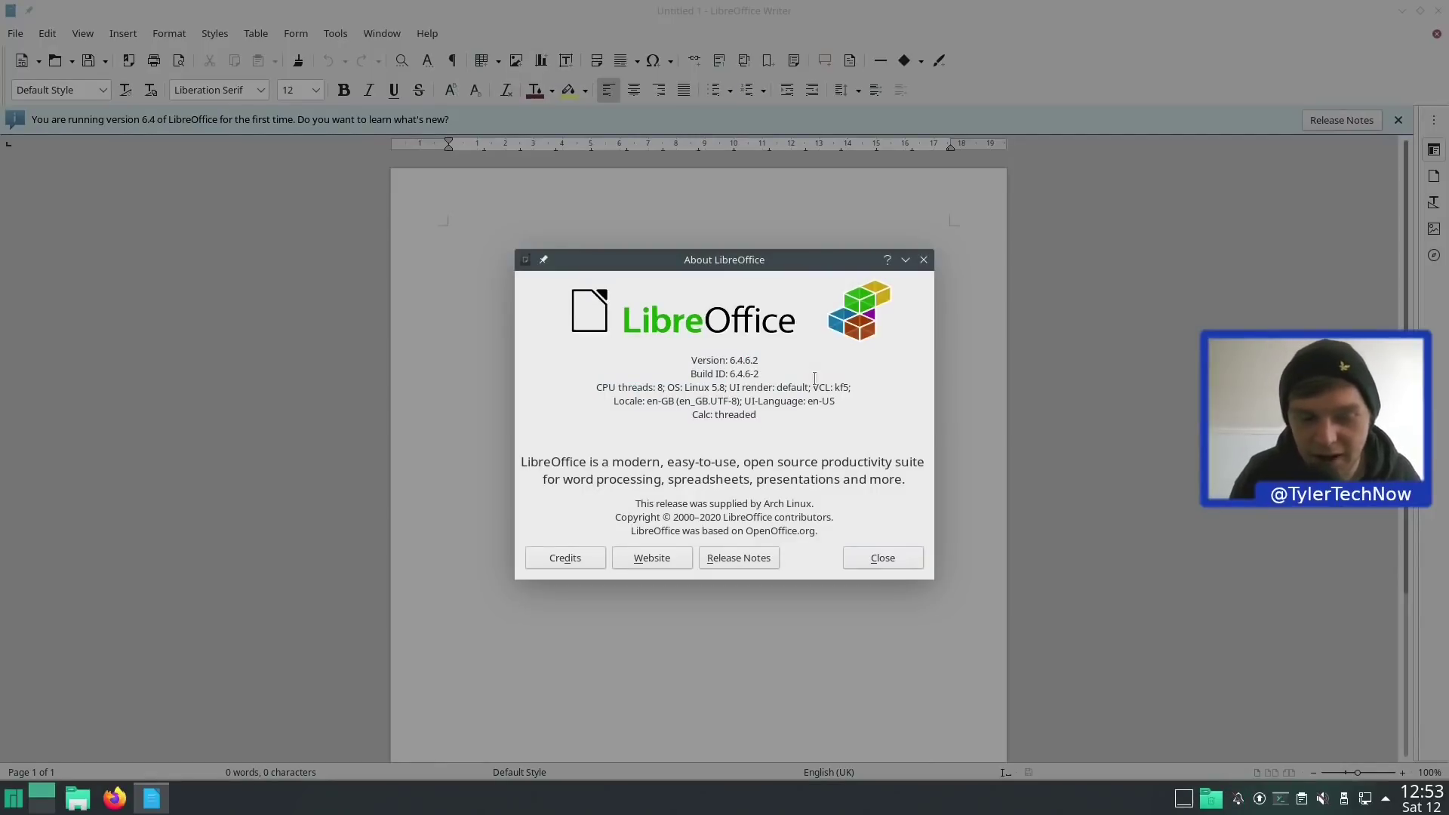
pyautogui.click(895, 560)
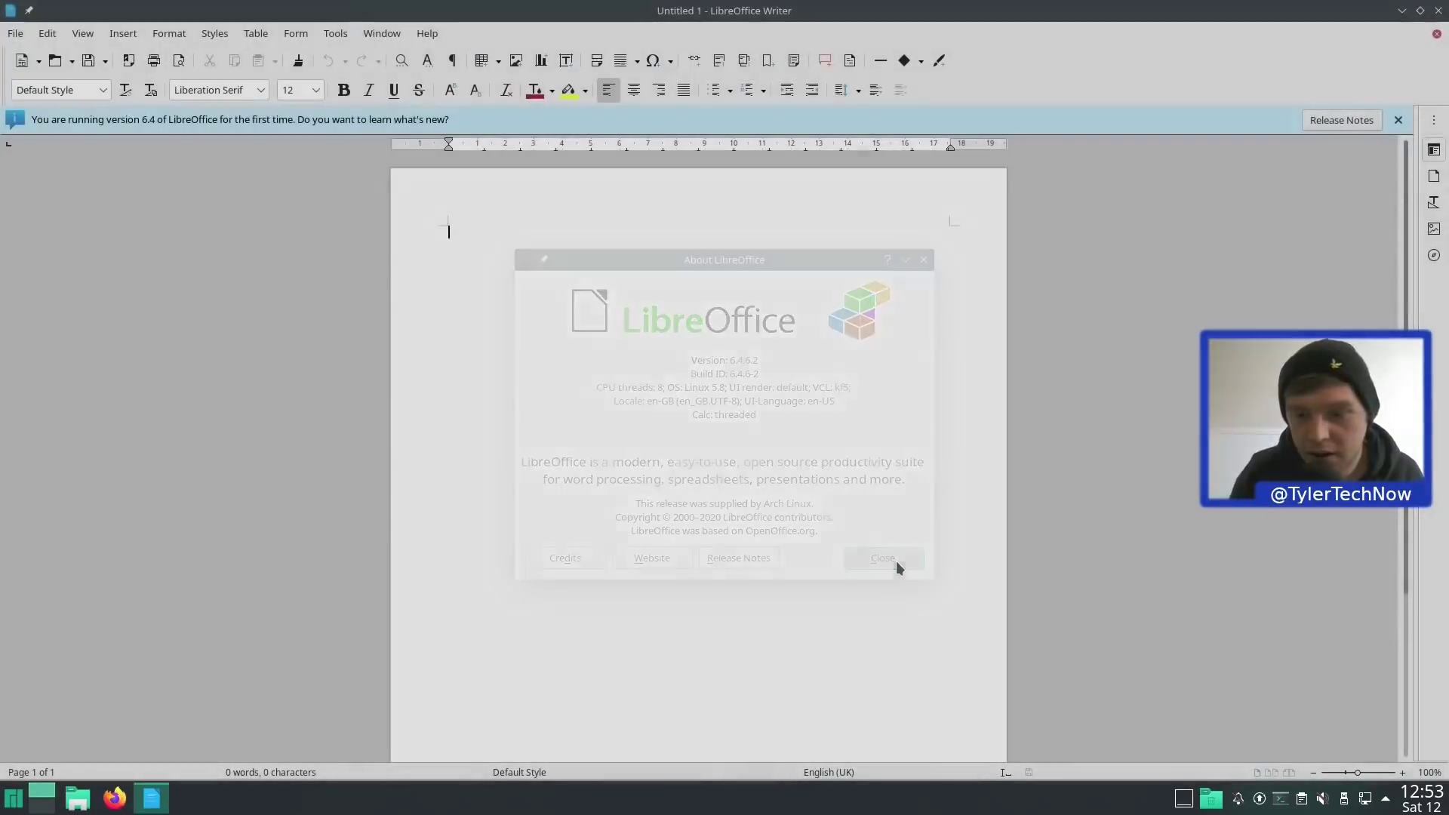
# Quit Writer and open the Simple Menu, moving through Multimedia and Office to Settings
pyautogui.click(1438, 10)
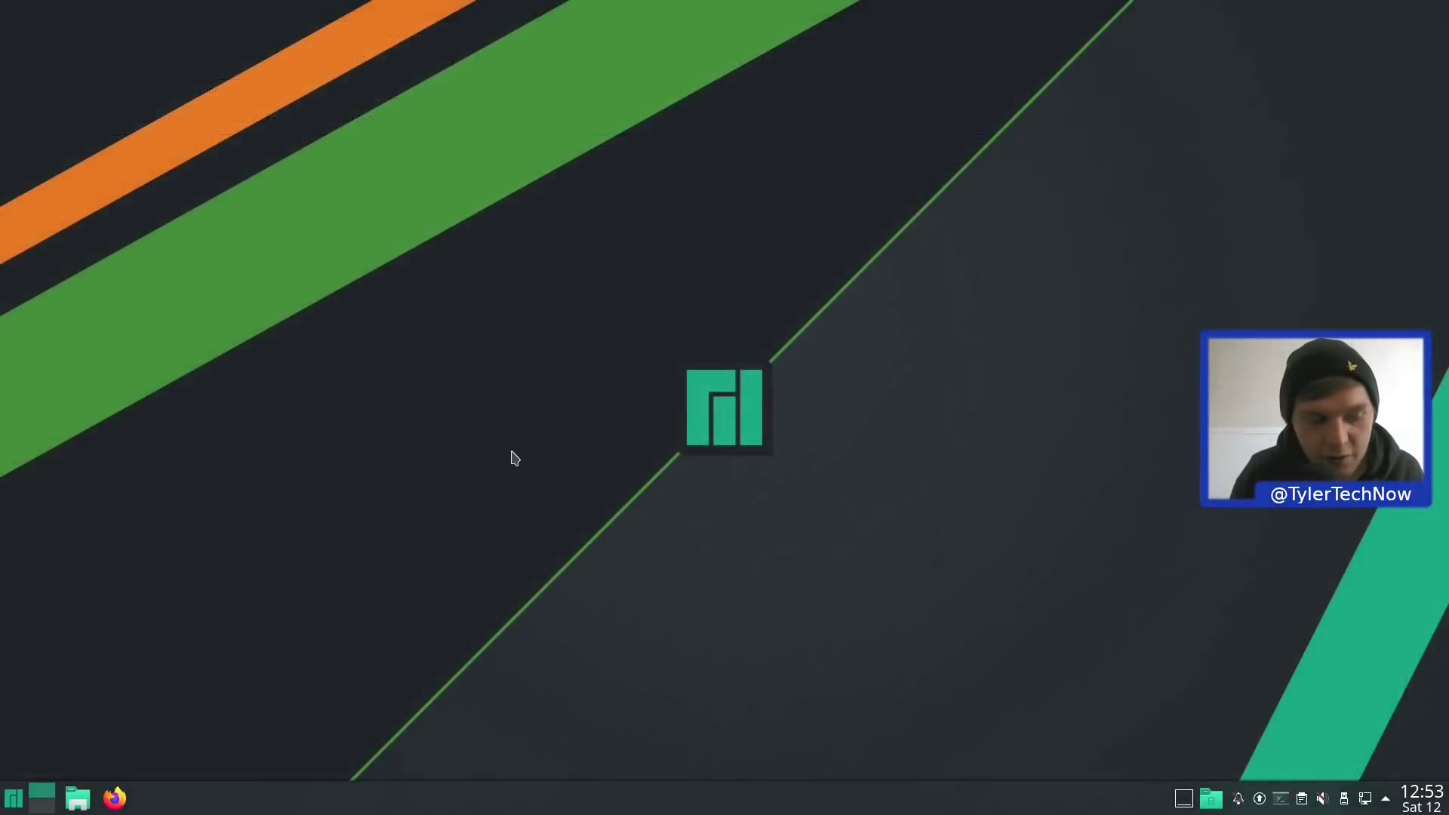
pyautogui.click(12, 802)
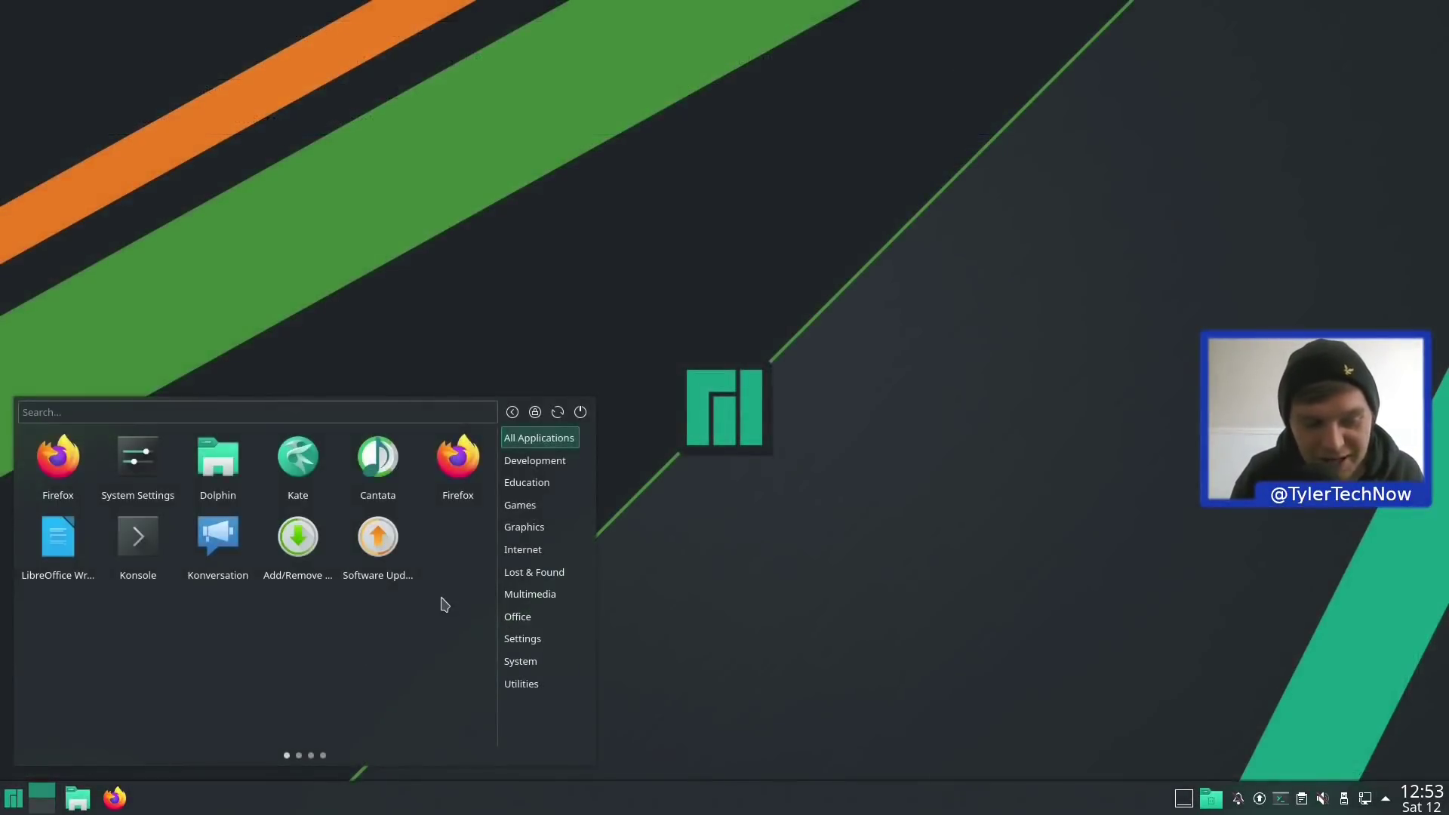
pyautogui.click(537, 600)
pyautogui.click(534, 615)
pyautogui.click(533, 641)
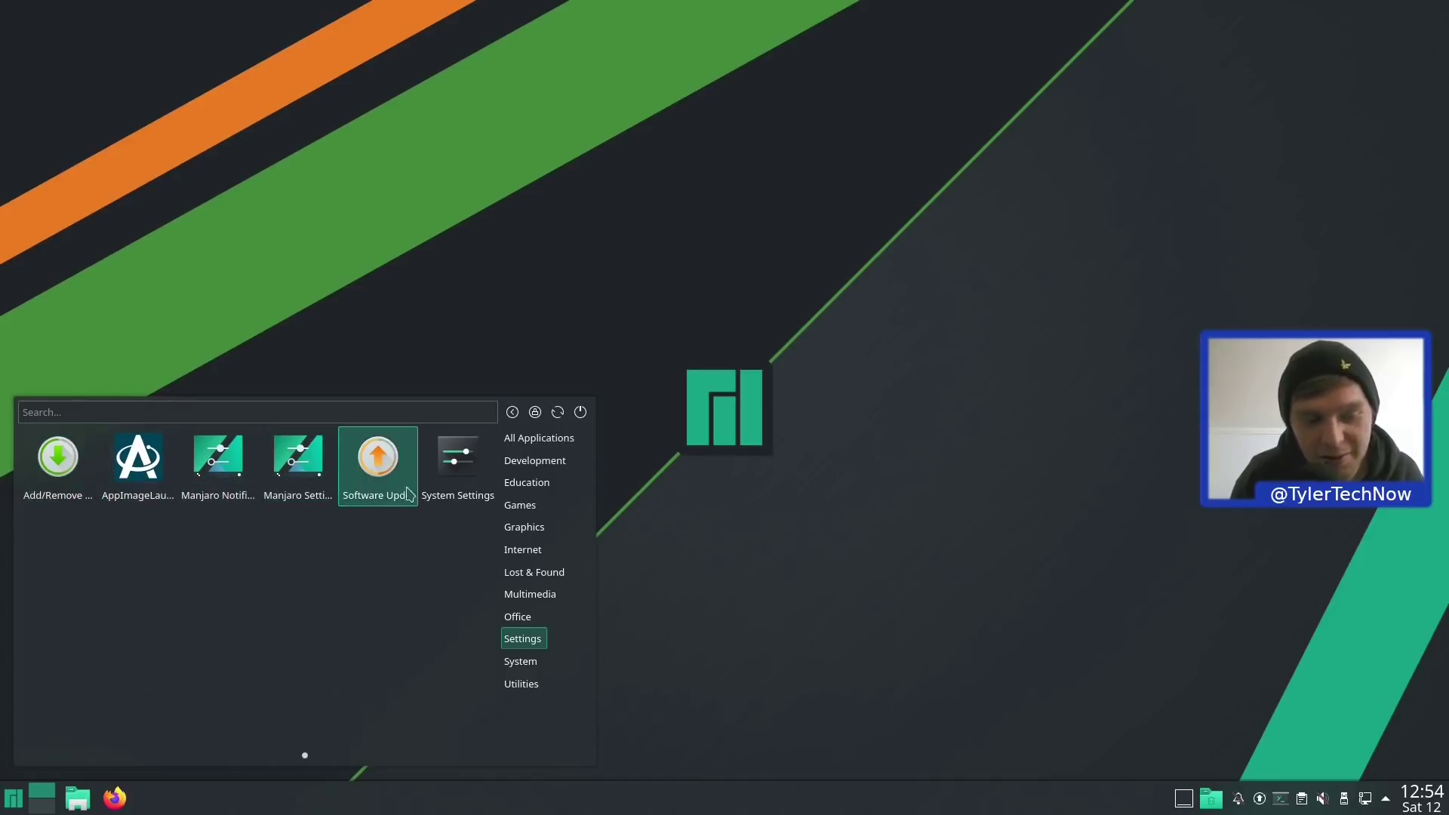
# Open AppImageLauncher's settings from the Settings category
pyautogui.click(144, 480)
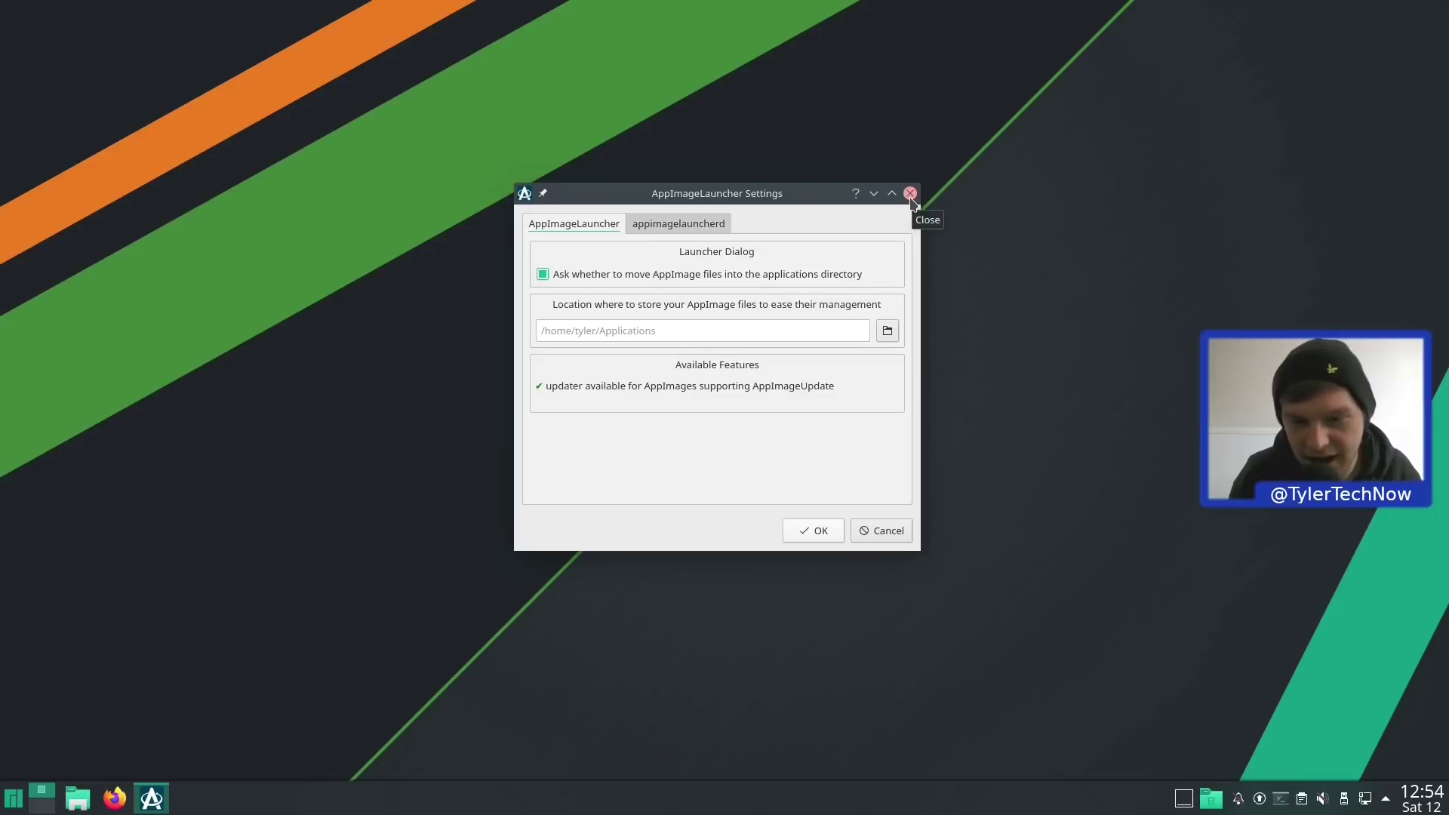
# Close AppImageLauncher settings and reopen the Simple Menu, browsing Office then Education
pyautogui.click(911, 194)
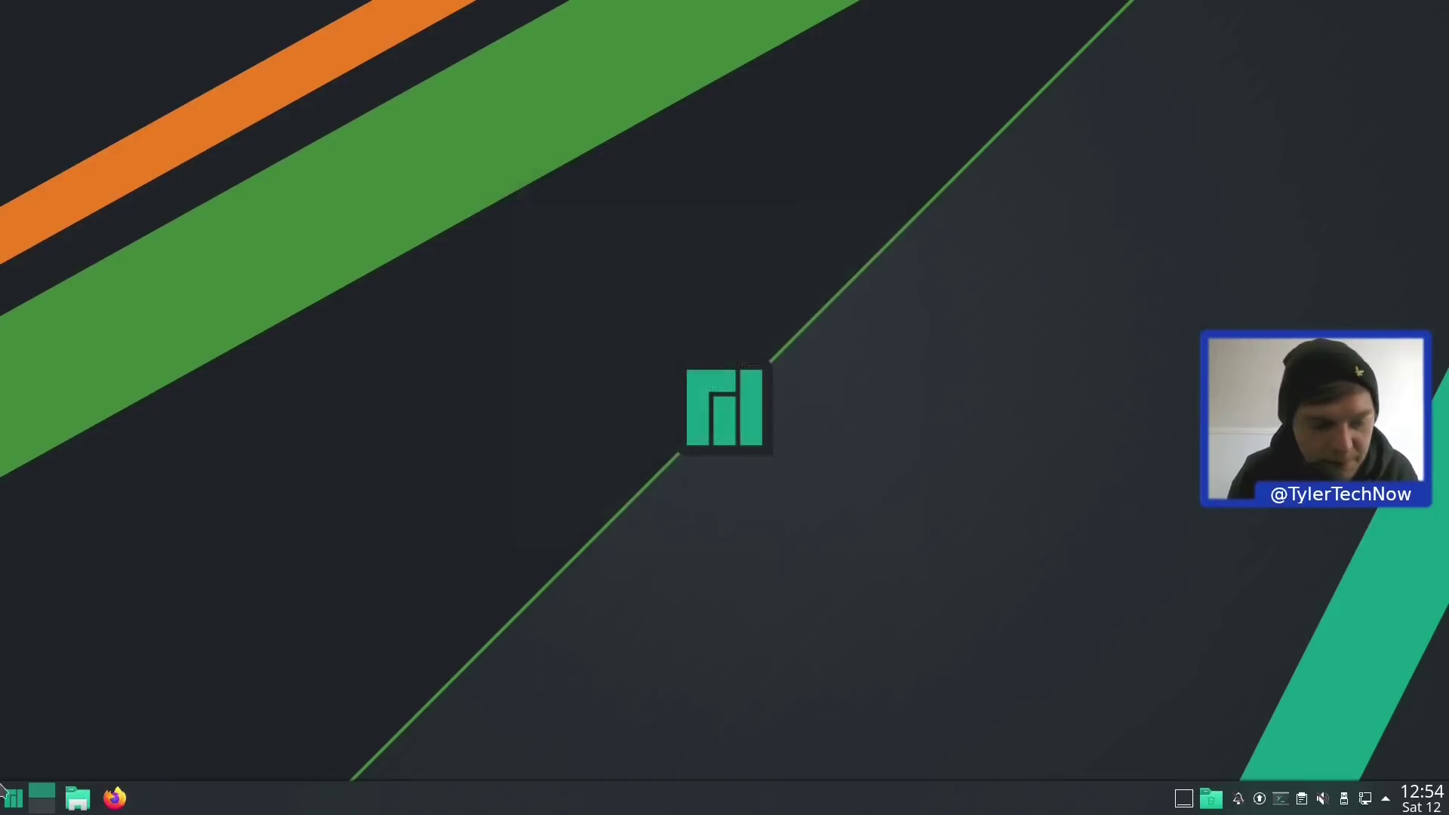
pyautogui.click(6, 807)
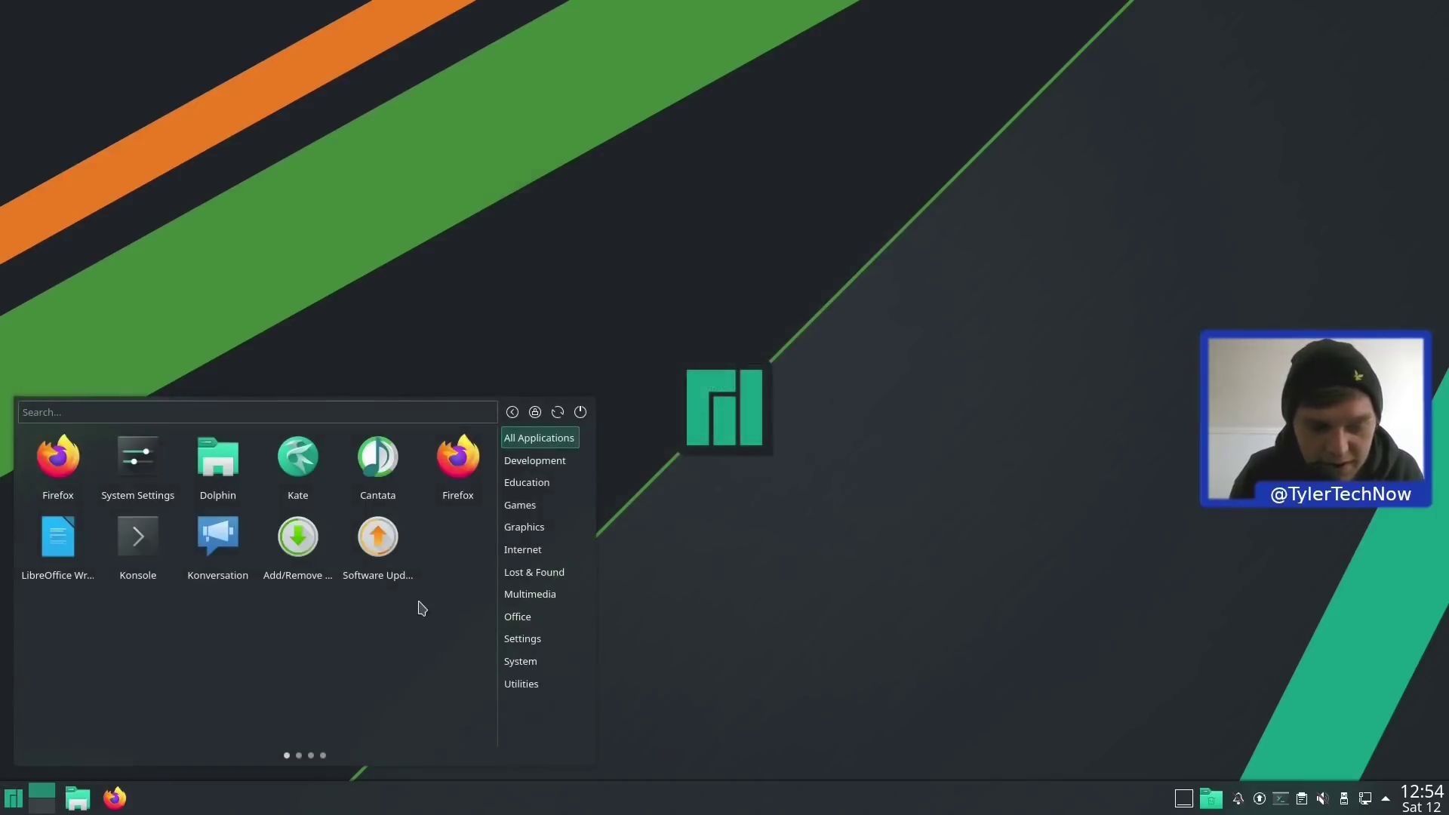
pyautogui.moveTo(532, 619)
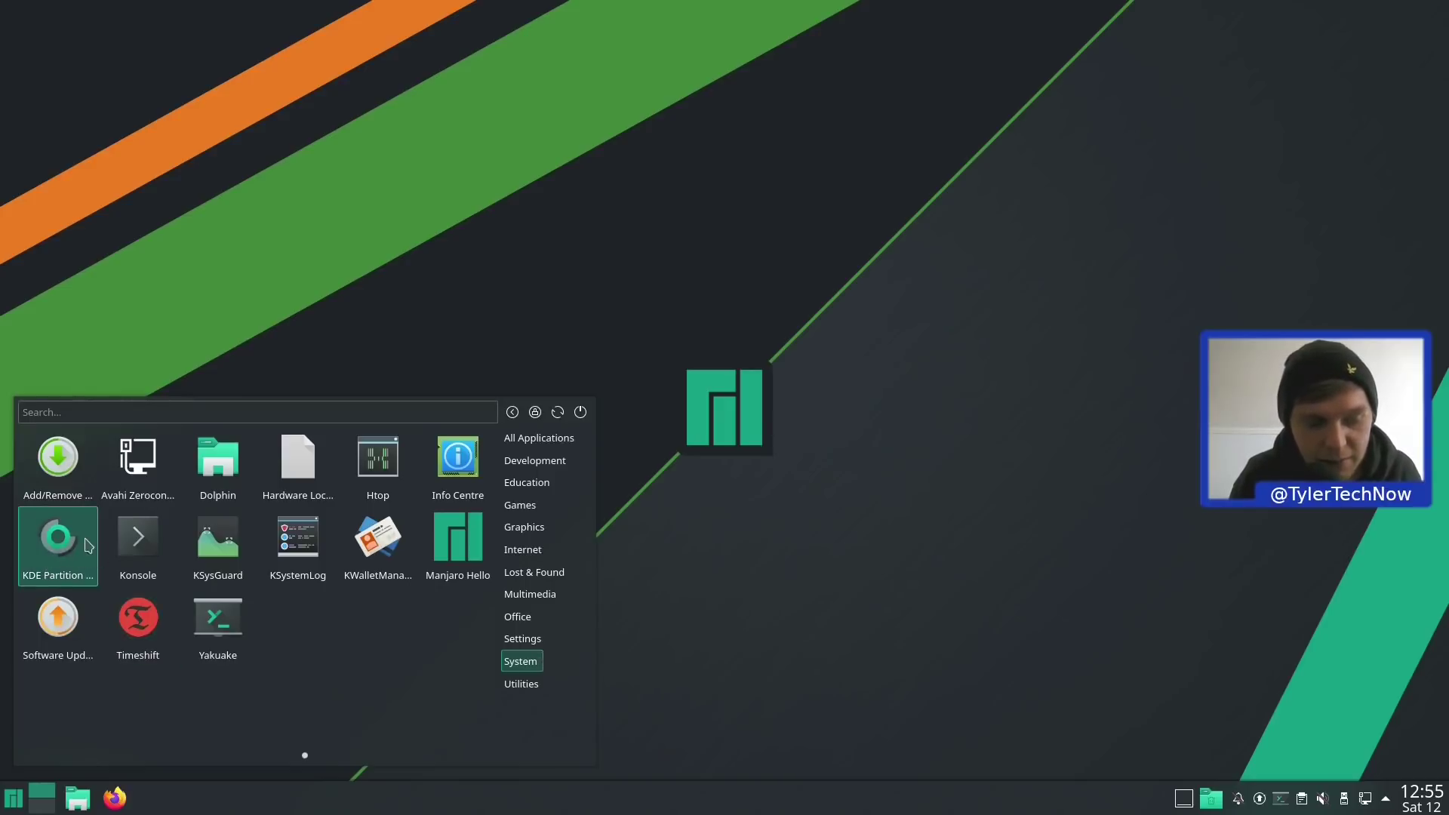
# Dismiss the launcher, open Konsole with Ctrl+Alt+T and run htop
pyautogui.click(770, 461)
pyautogui.hotkey('ctrl', 'alt', 't')
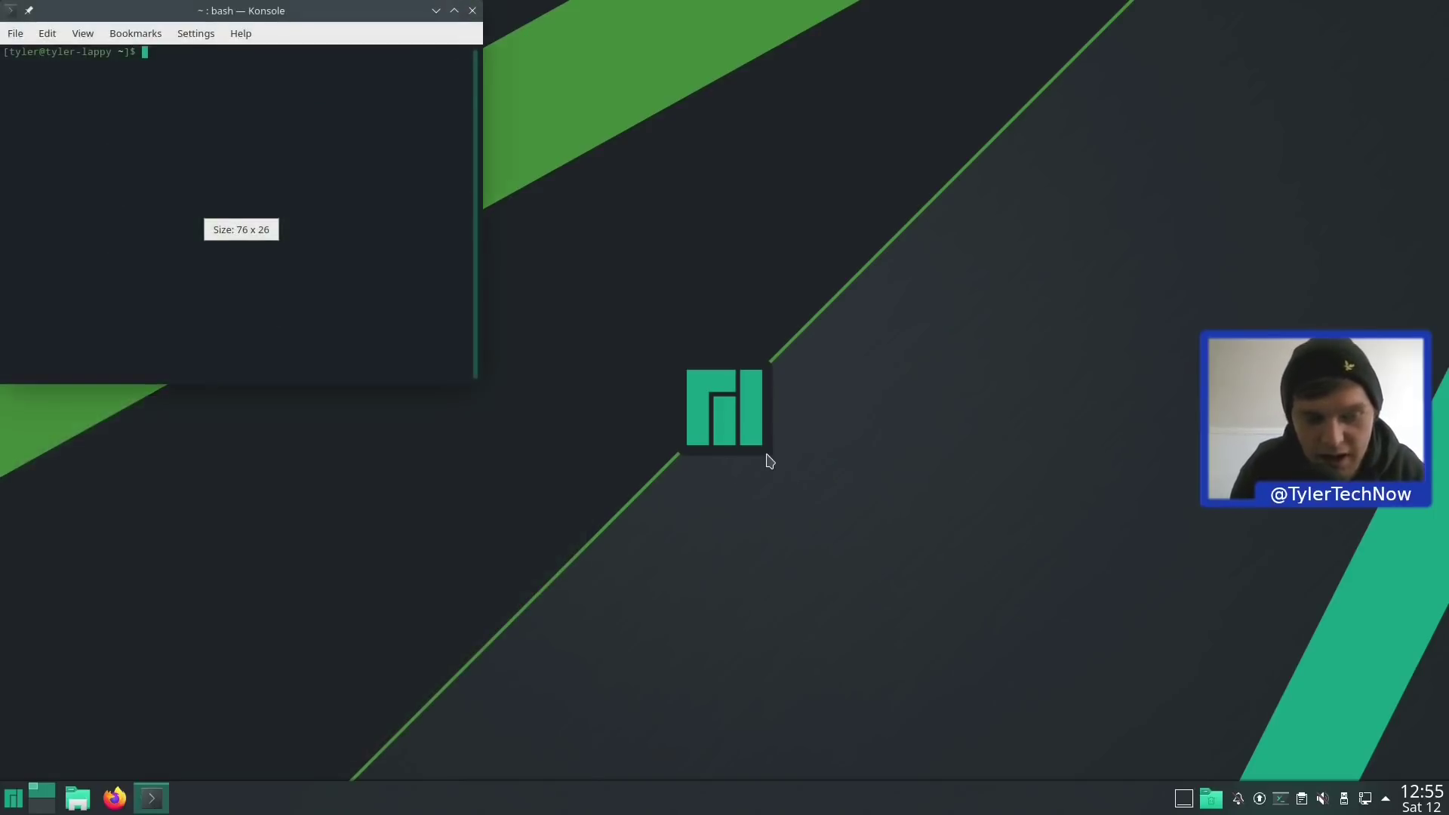
pyautogui.write('htop')
pyautogui.press('Return')
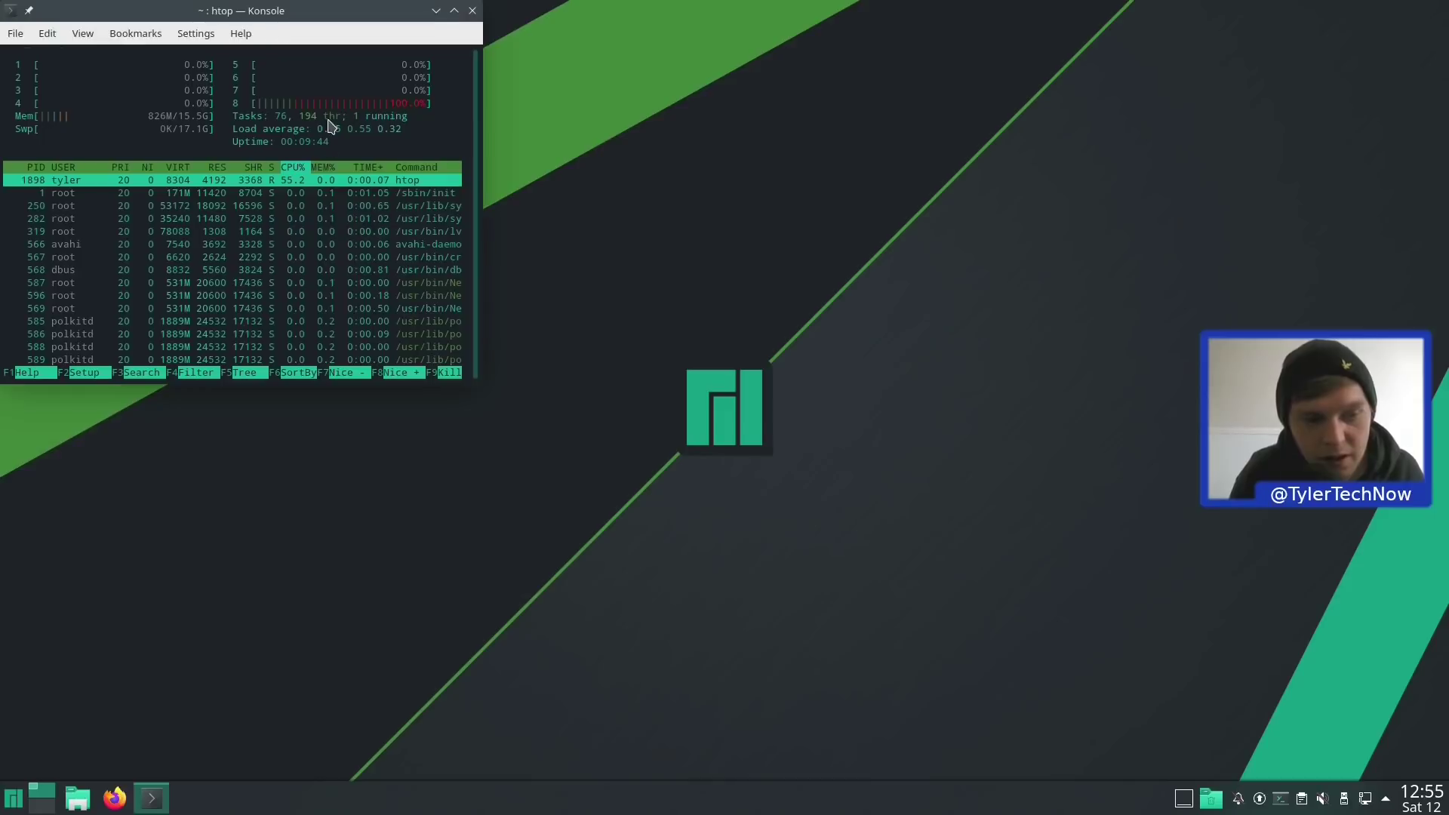
# Centre the htop window, then close Konsole, confirming Close Window
pyautogui.moveTo(246, 19); pyautogui.dragTo(712, 206)
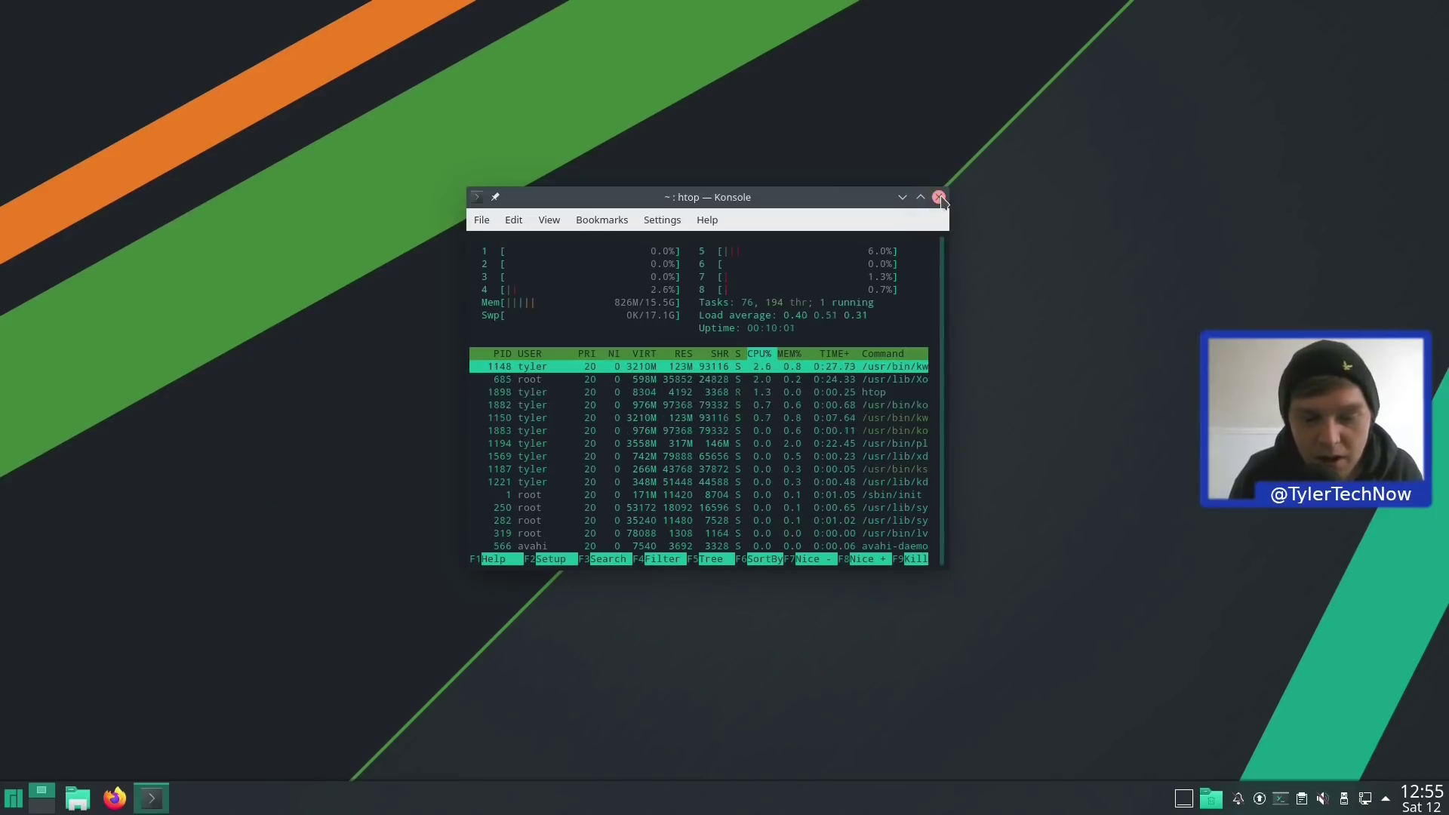
pyautogui.click(940, 198)
pyautogui.click(679, 486)
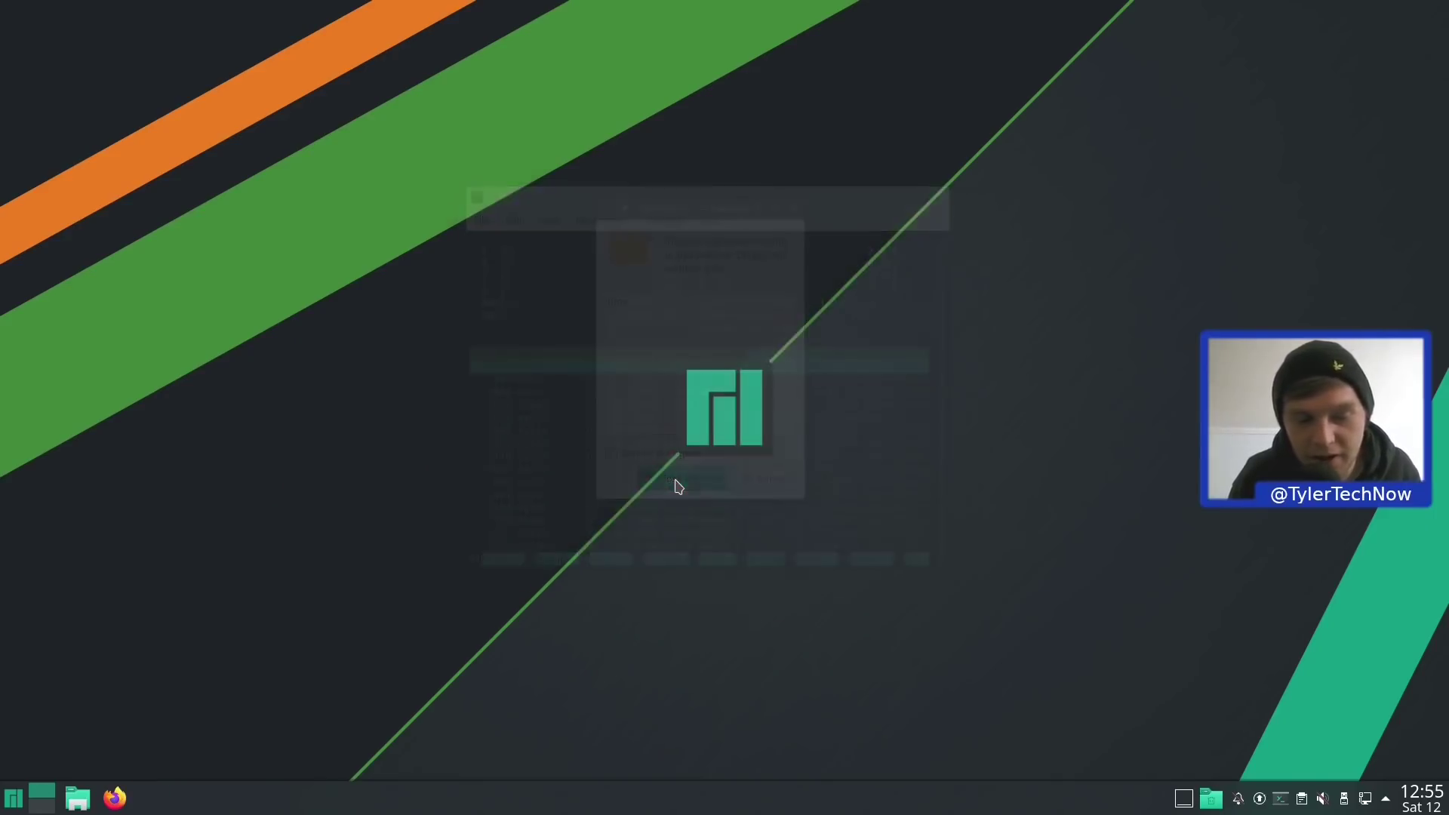
# Search the launcher for 'global' and open the Global Theme settings page
pyautogui.click(12, 802)
pyautogui.write('globa')
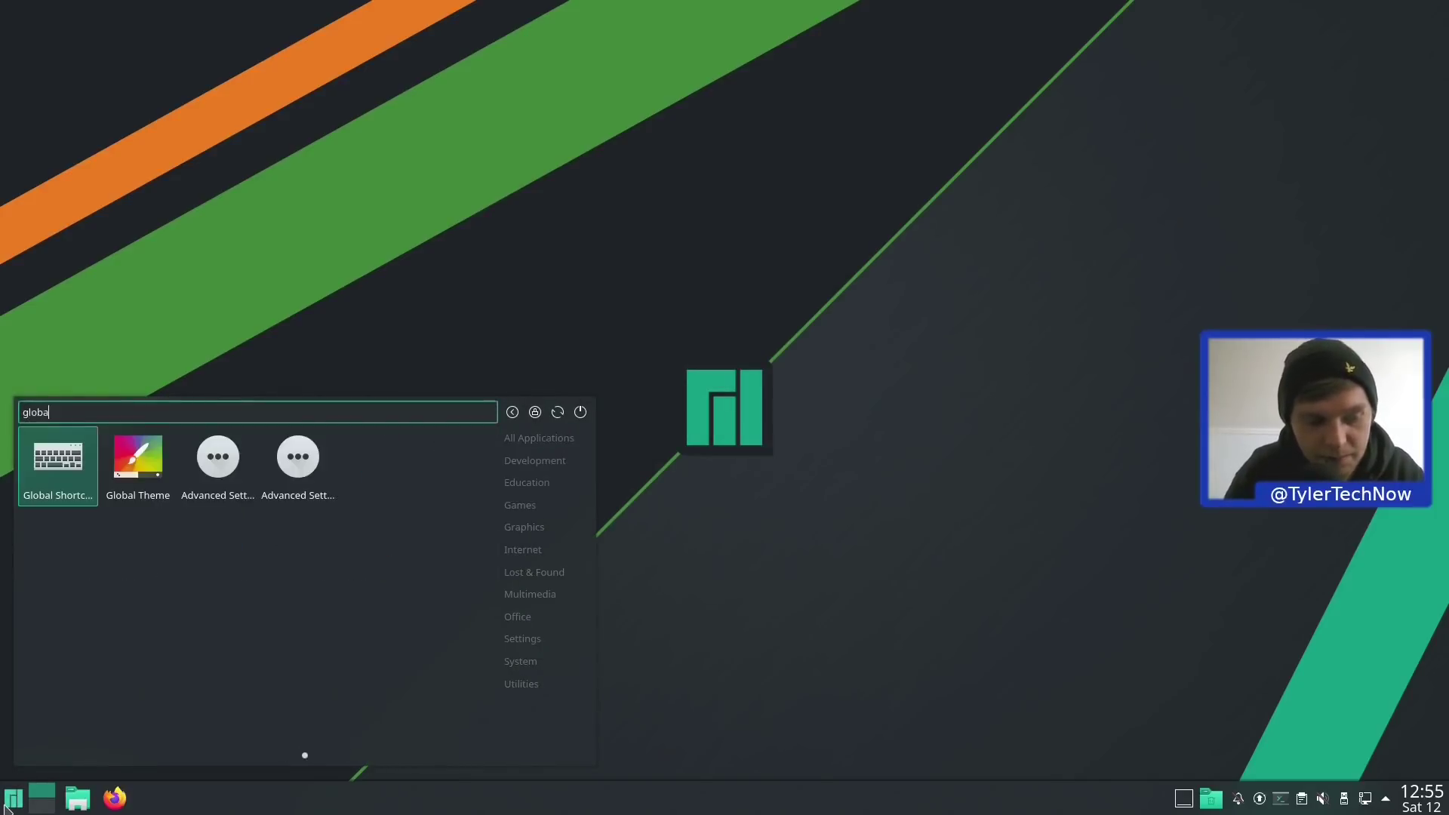
pyautogui.write('l')
pyautogui.click(107, 489)
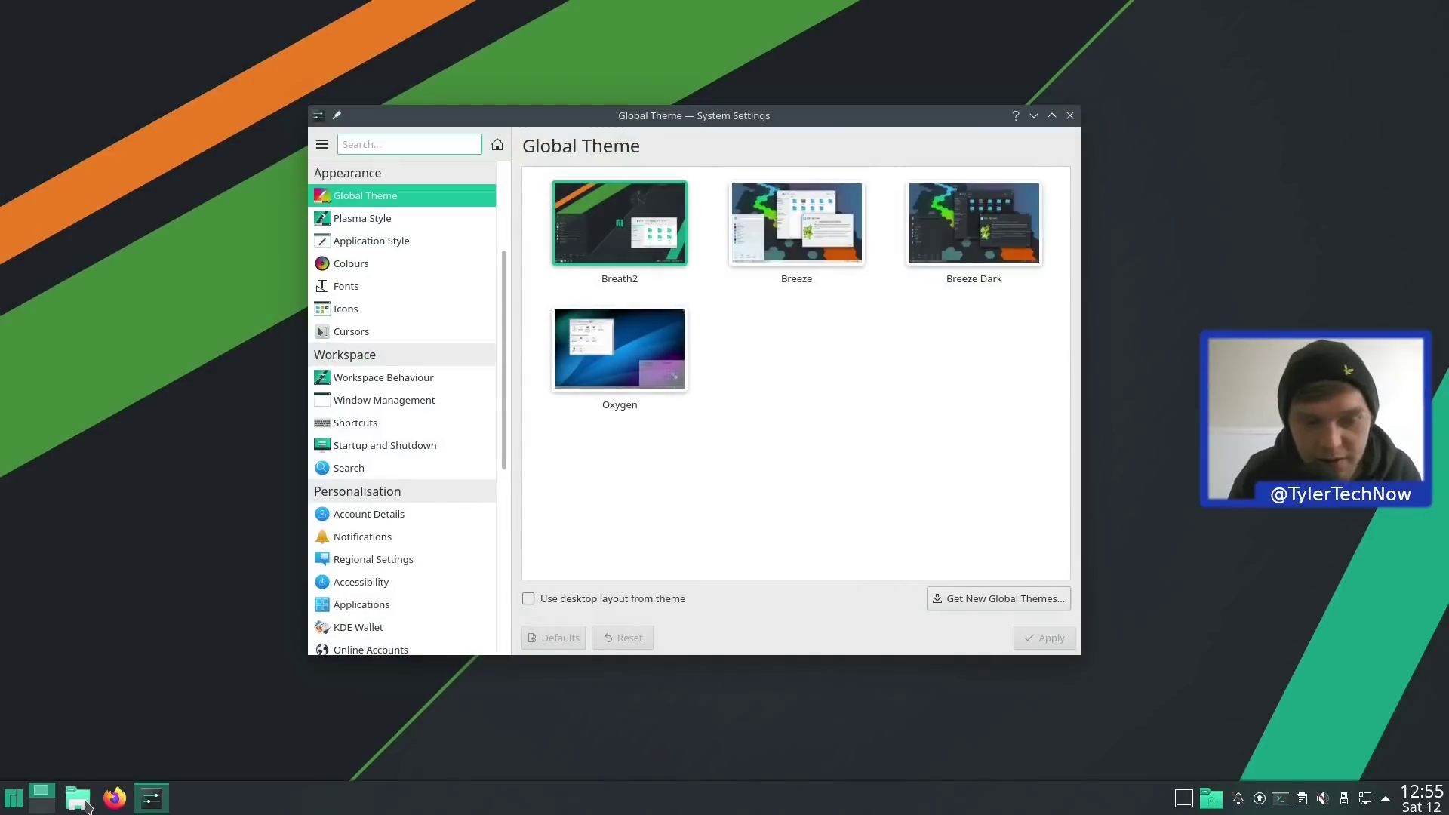
# Close the Dolphin Wastebin window that was opened by mistake
pyautogui.click(89, 800)
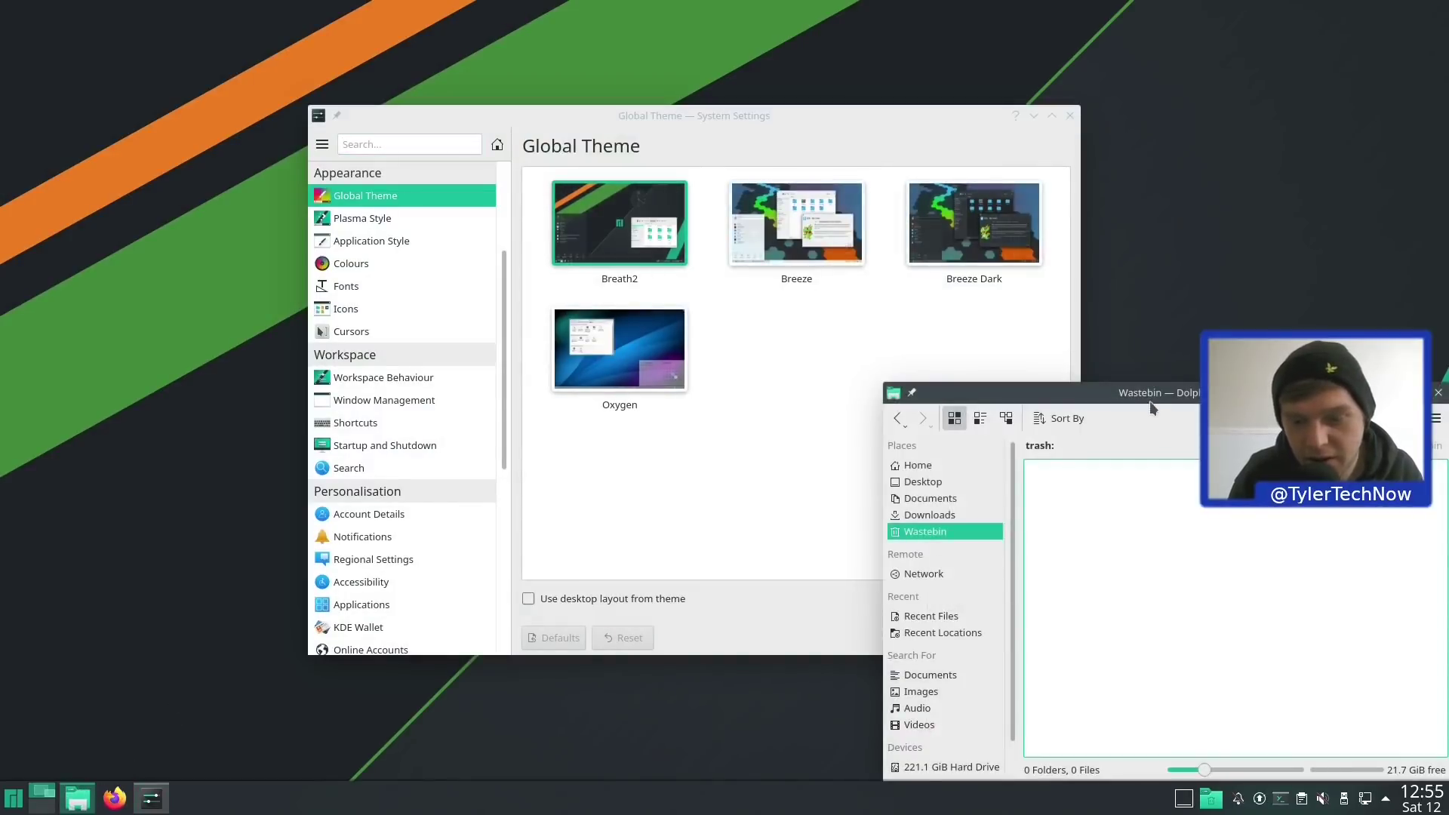
pyautogui.moveTo(1141, 405); pyautogui.dragTo(575, 311)
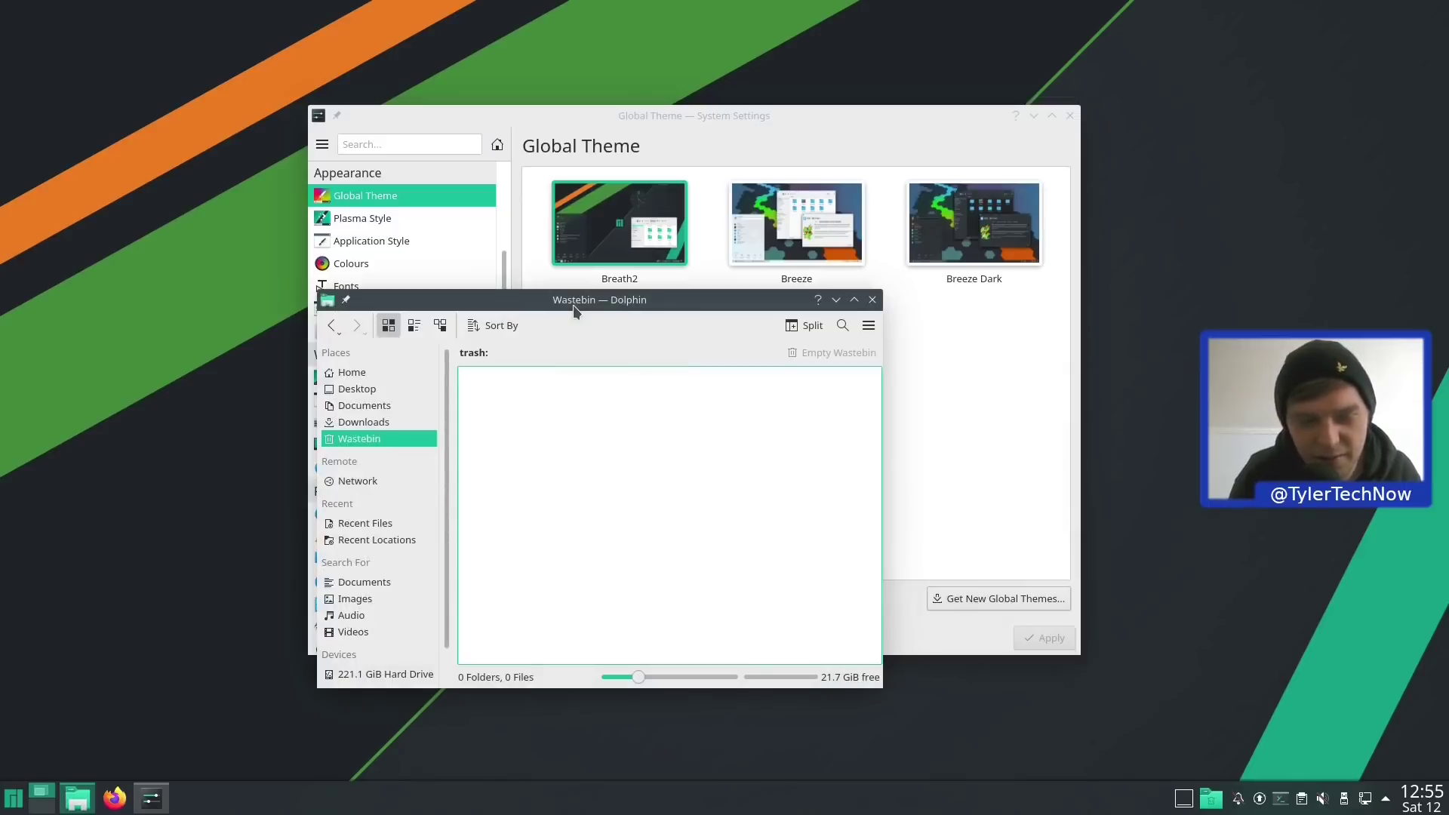
pyautogui.moveTo(573, 305); pyautogui.dragTo(464, 221)
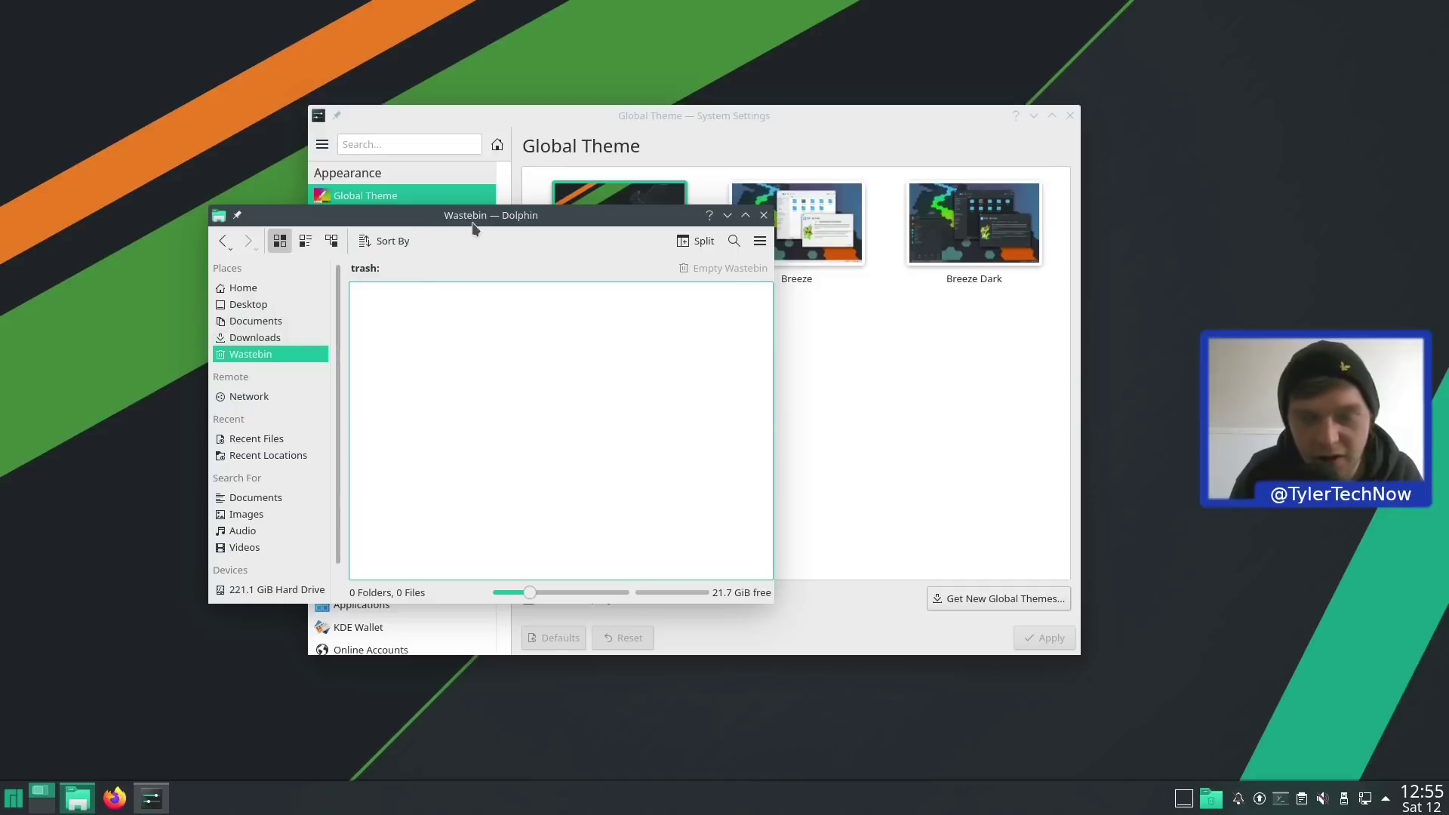
pyautogui.click(764, 215)
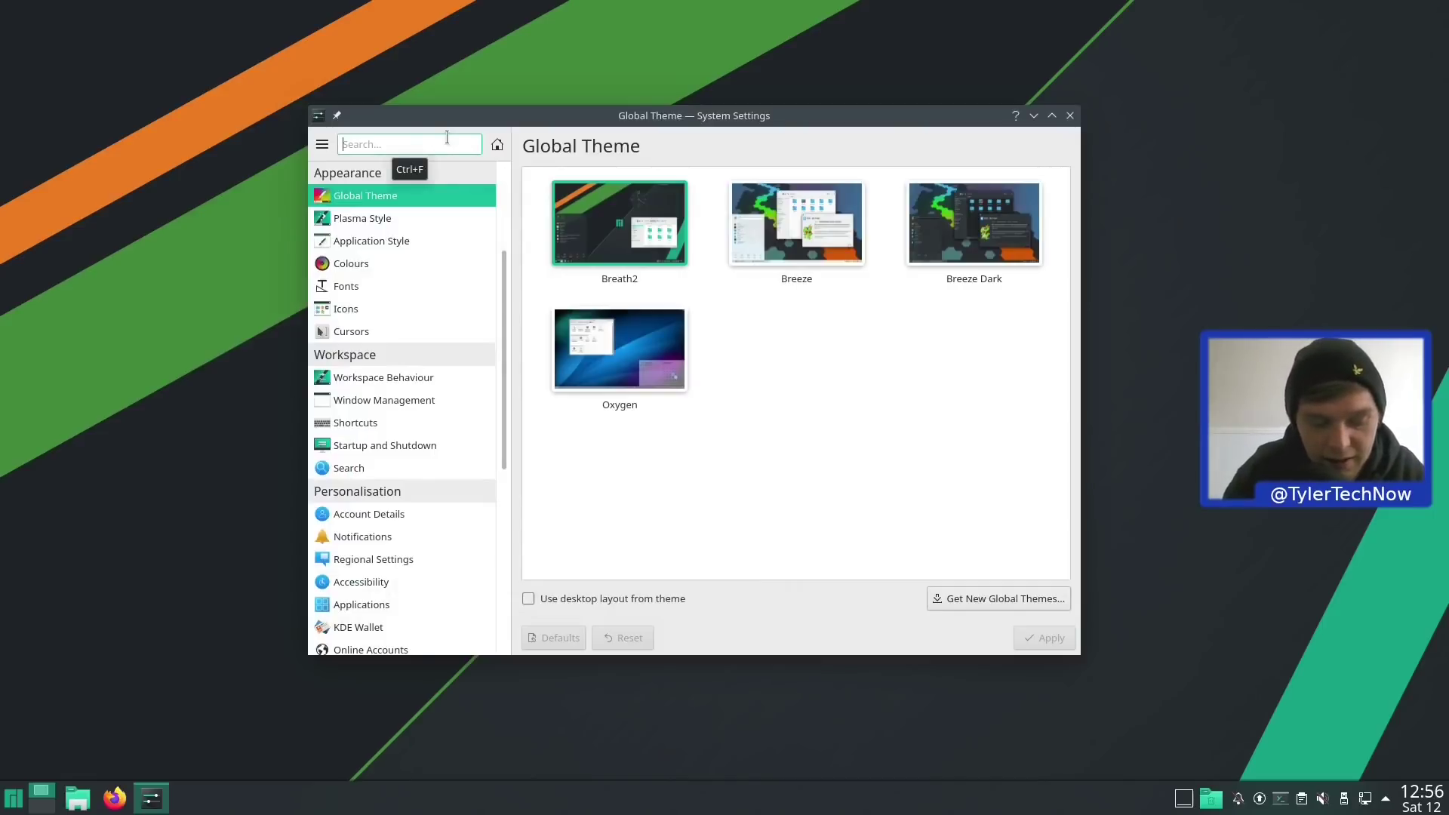
# Clear the 'layan' search, browse Get New Global Themes, then close the catalogue and System Settings
pyautogui.write('layan')
pyautogui.press('BackSpace')
pyautogui.press('BackSpace')
pyautogui.press('BackSpace')
pyautogui.press('BackSpace')
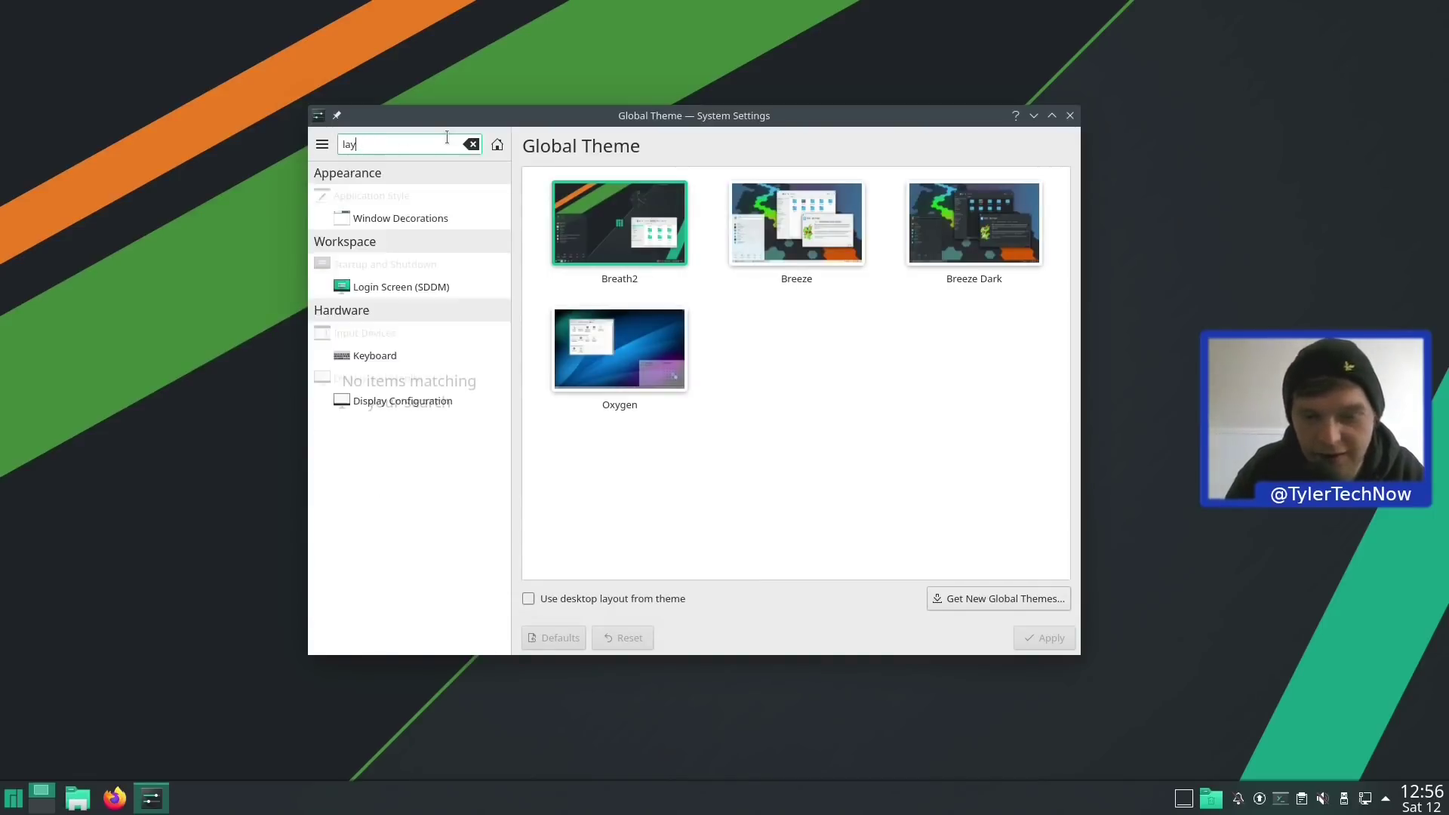
pyautogui.click(974, 598)
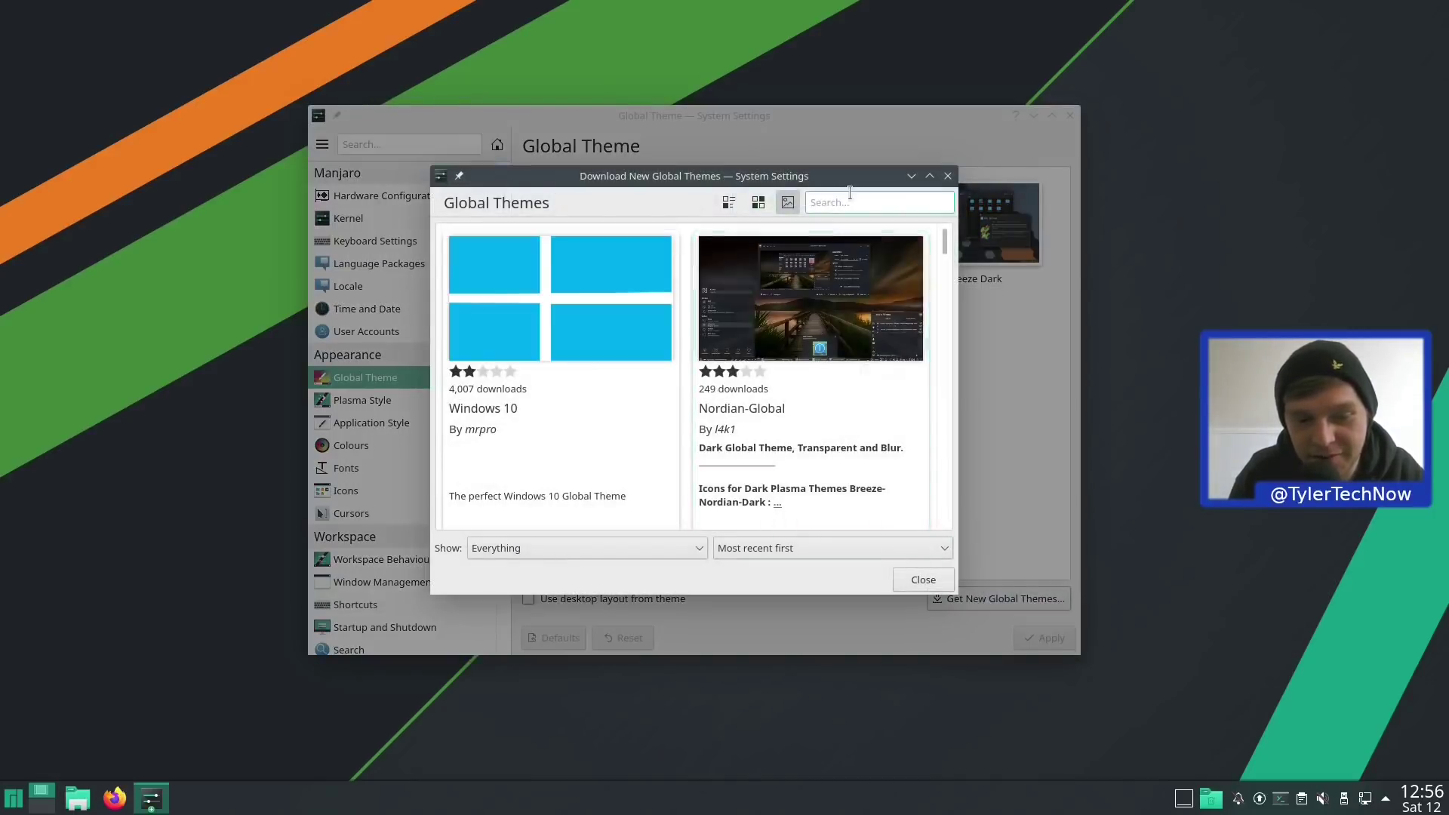
pyautogui.click(850, 201)
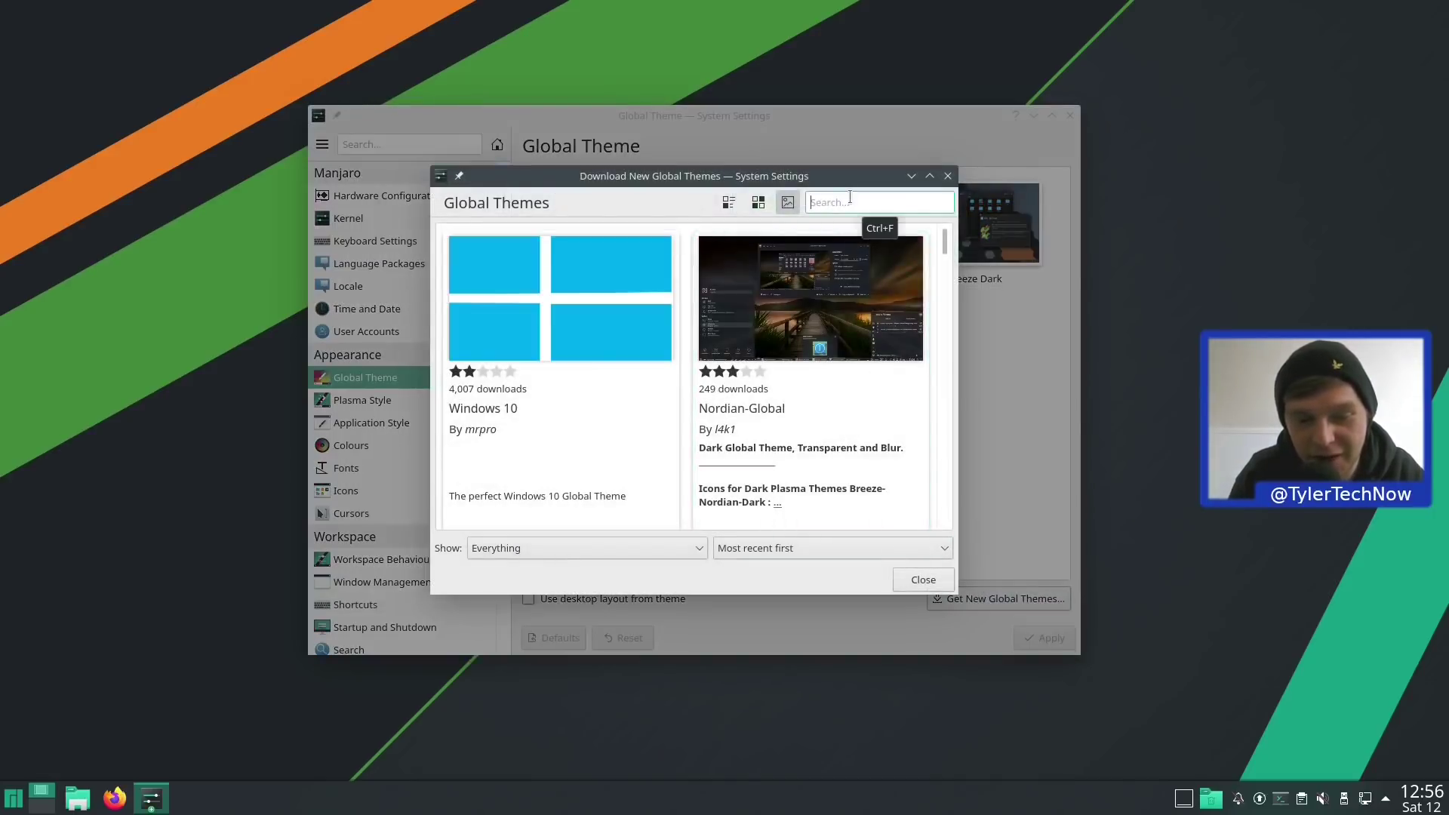
pyautogui.click(915, 587)
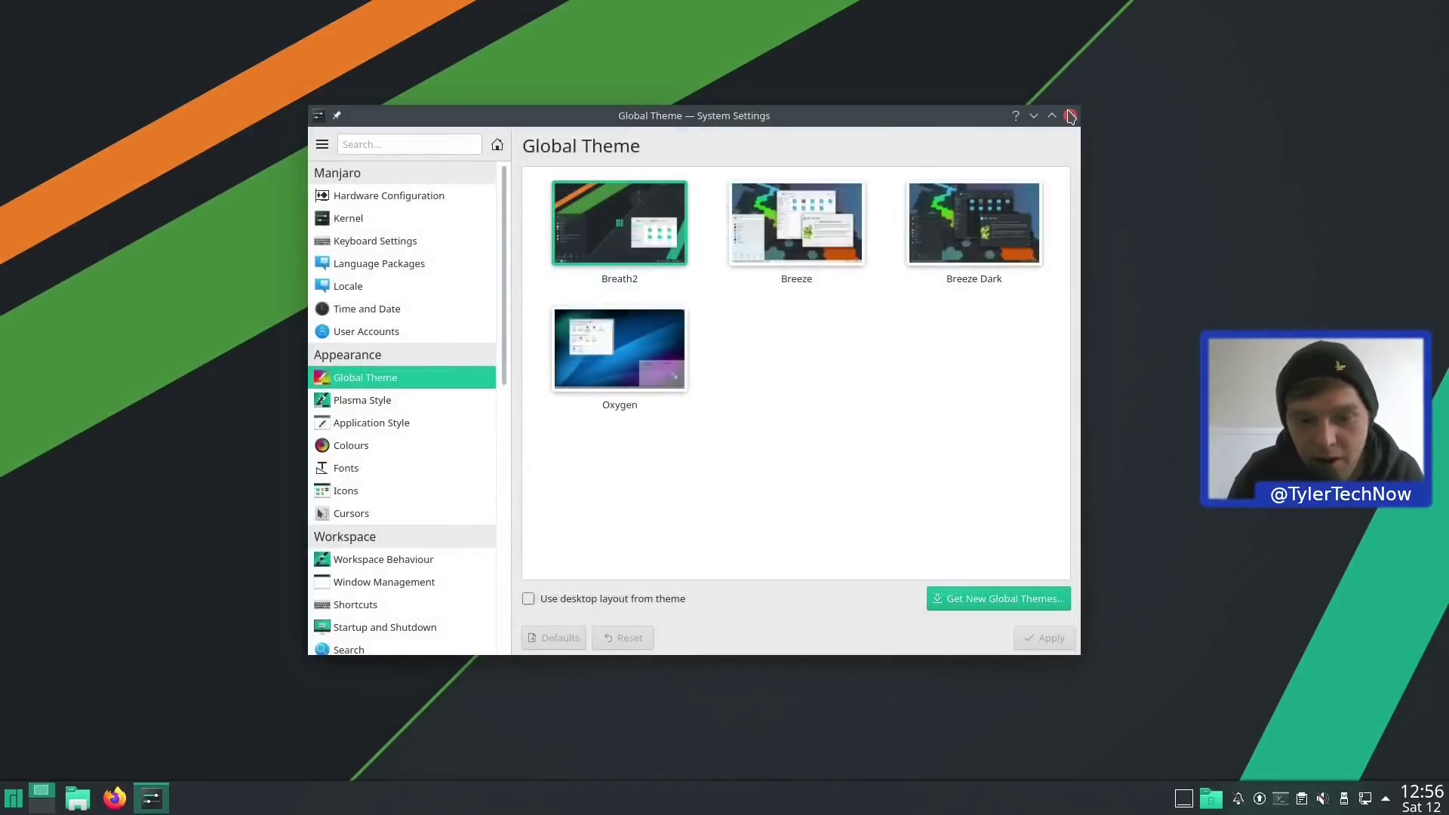
pyautogui.click(1071, 115)
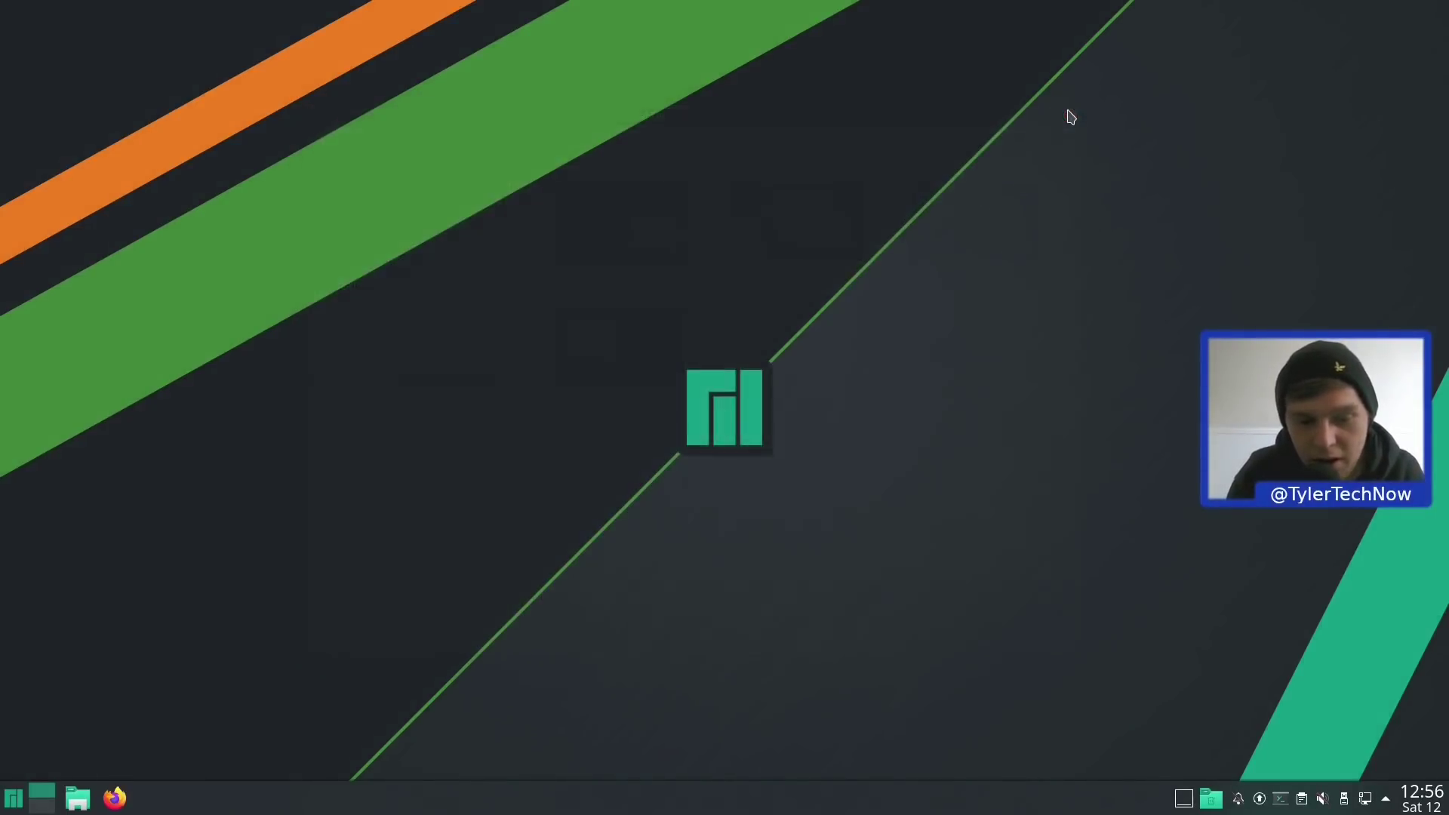
pyautogui.click(15, 798)
pyautogui.write('icons')
pyautogui.press('Return')
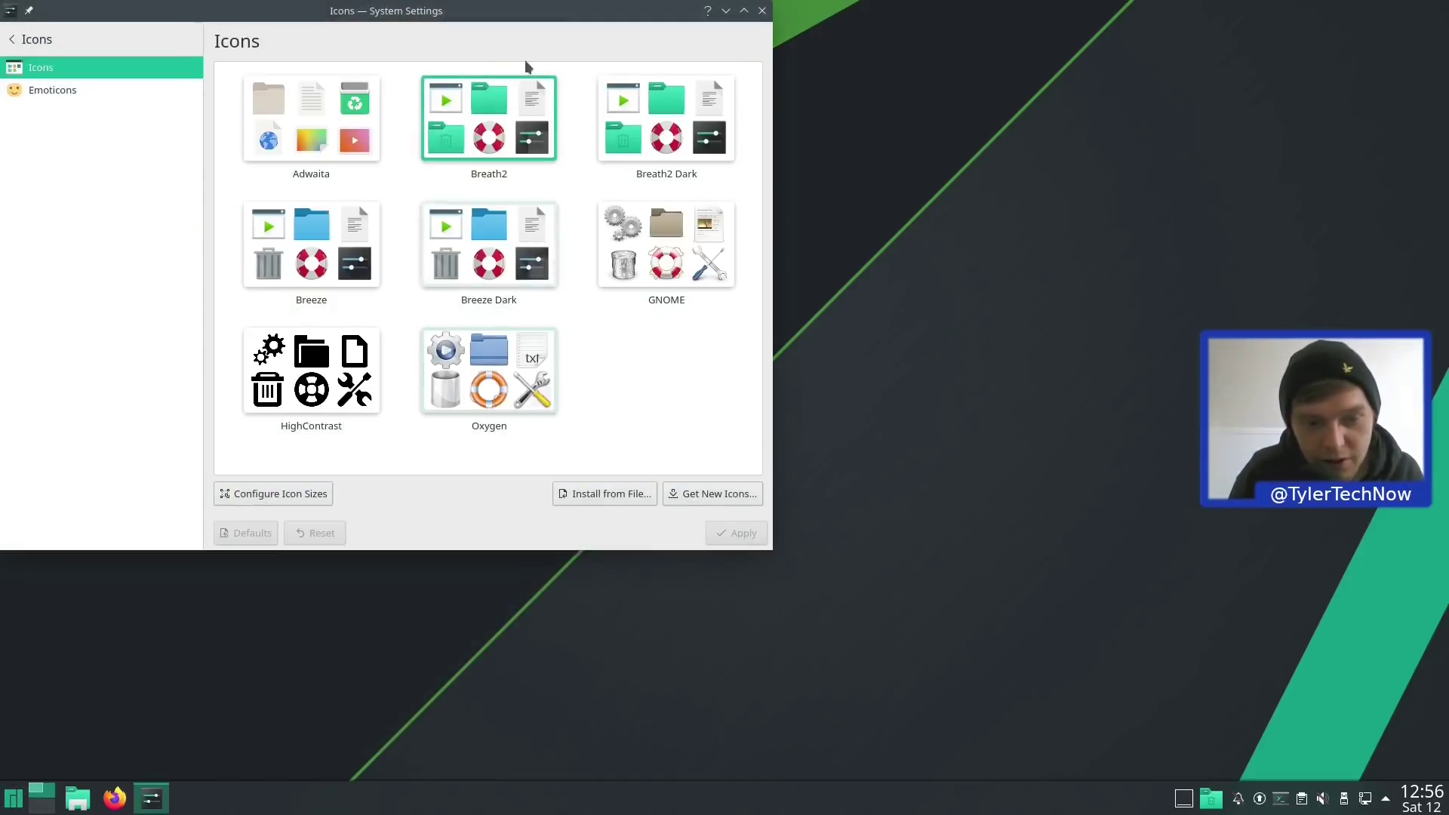
pyautogui.moveTo(478, 13); pyautogui.dragTo(801, 92)
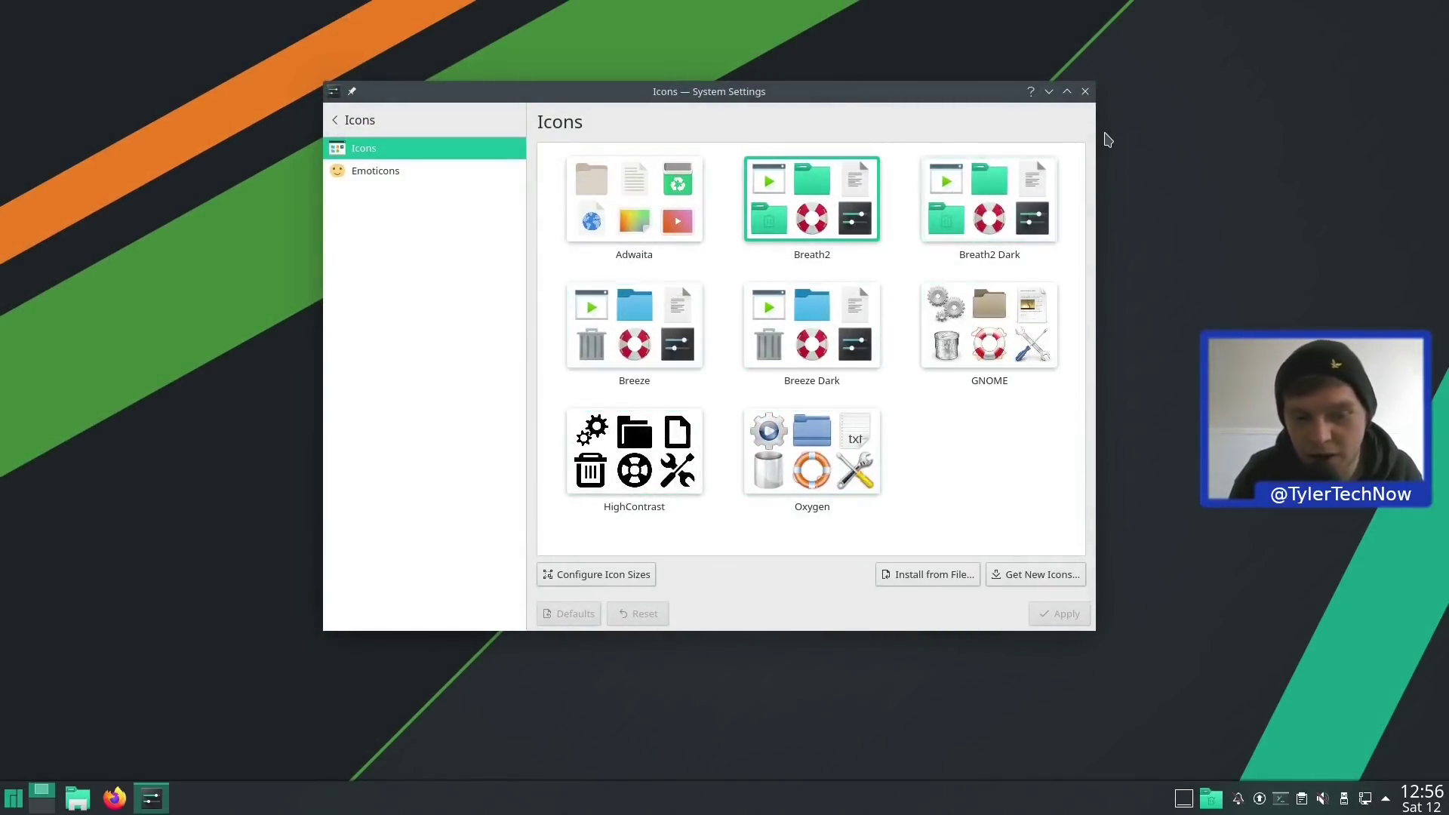
pyautogui.click(1085, 91)
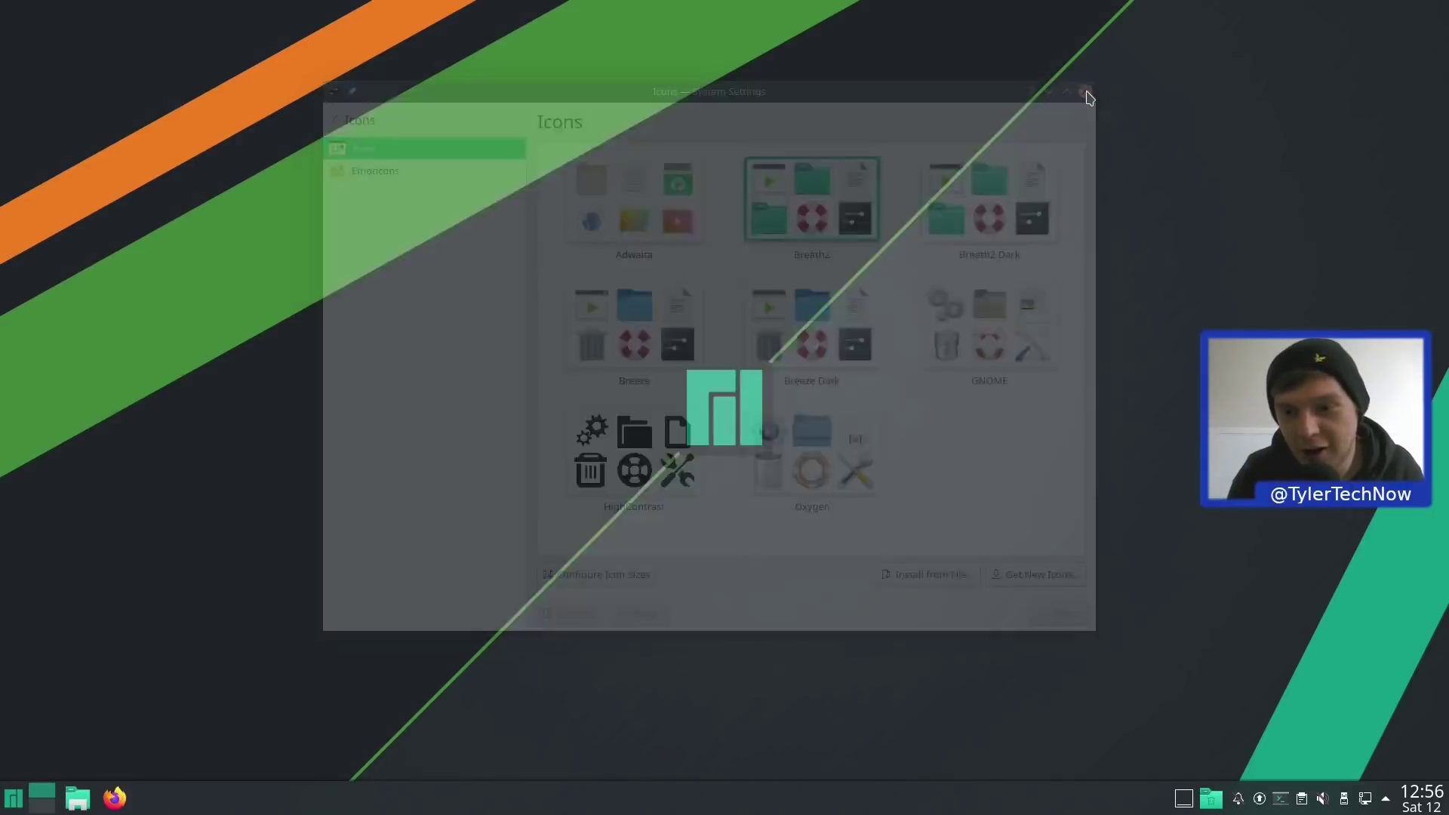
# Launch Firefox and search Google for kdenlive
pyautogui.click(10, 801)
pyautogui.click(69, 469)
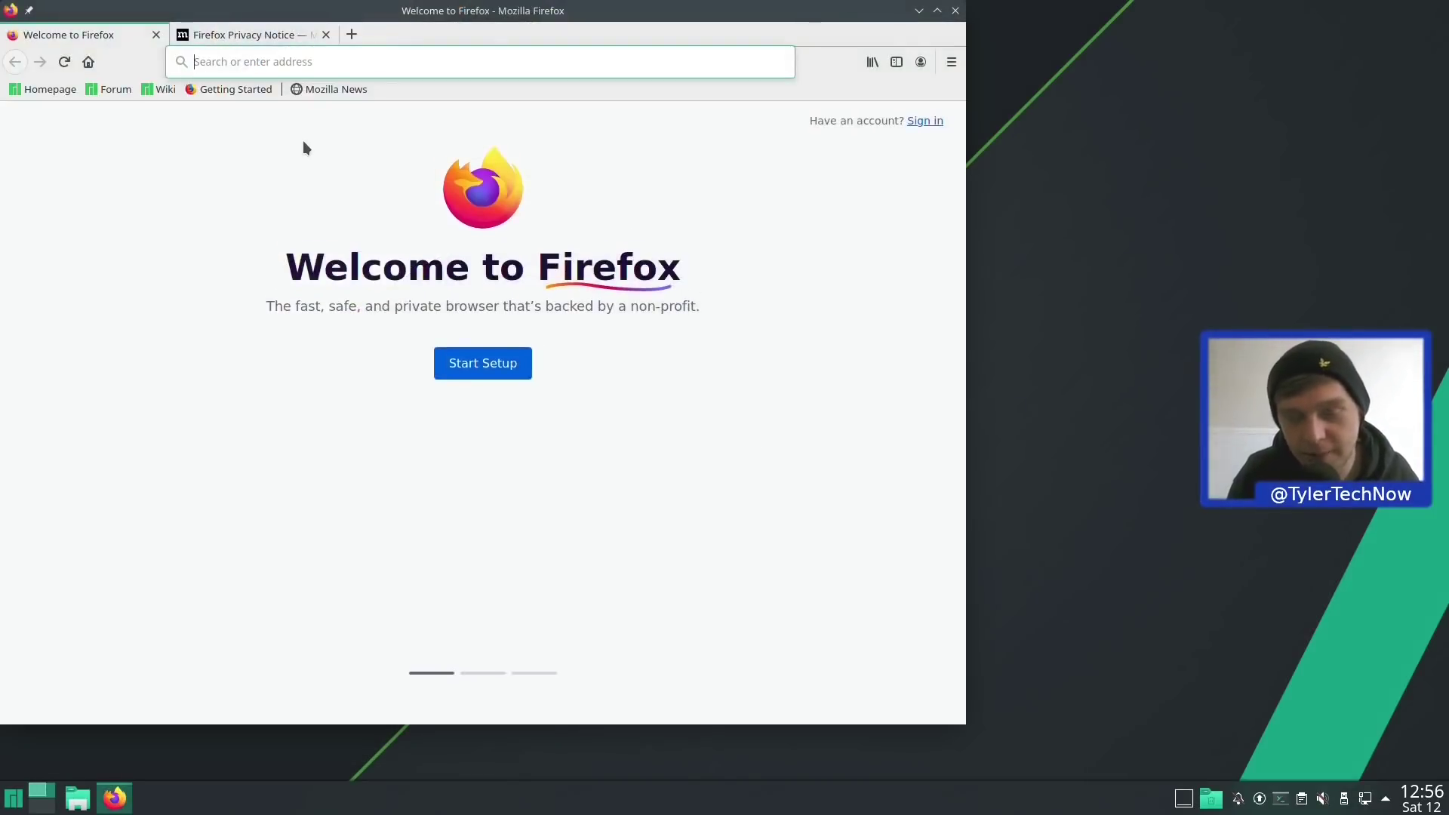
pyautogui.moveTo(436, 9); pyautogui.dragTo(702, 39)
pyautogui.click(574, 91)
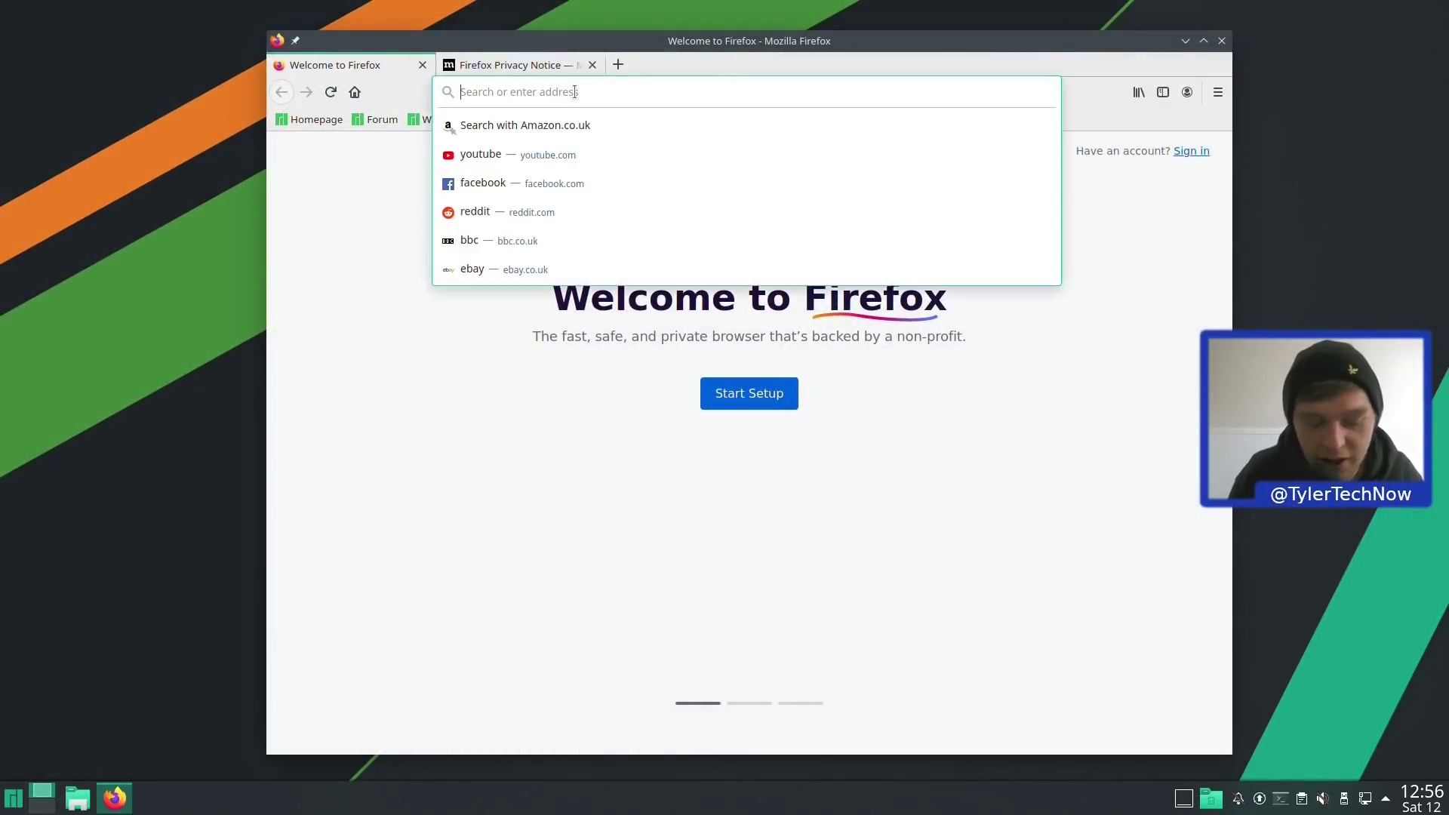
pyautogui.write('kdeni=')
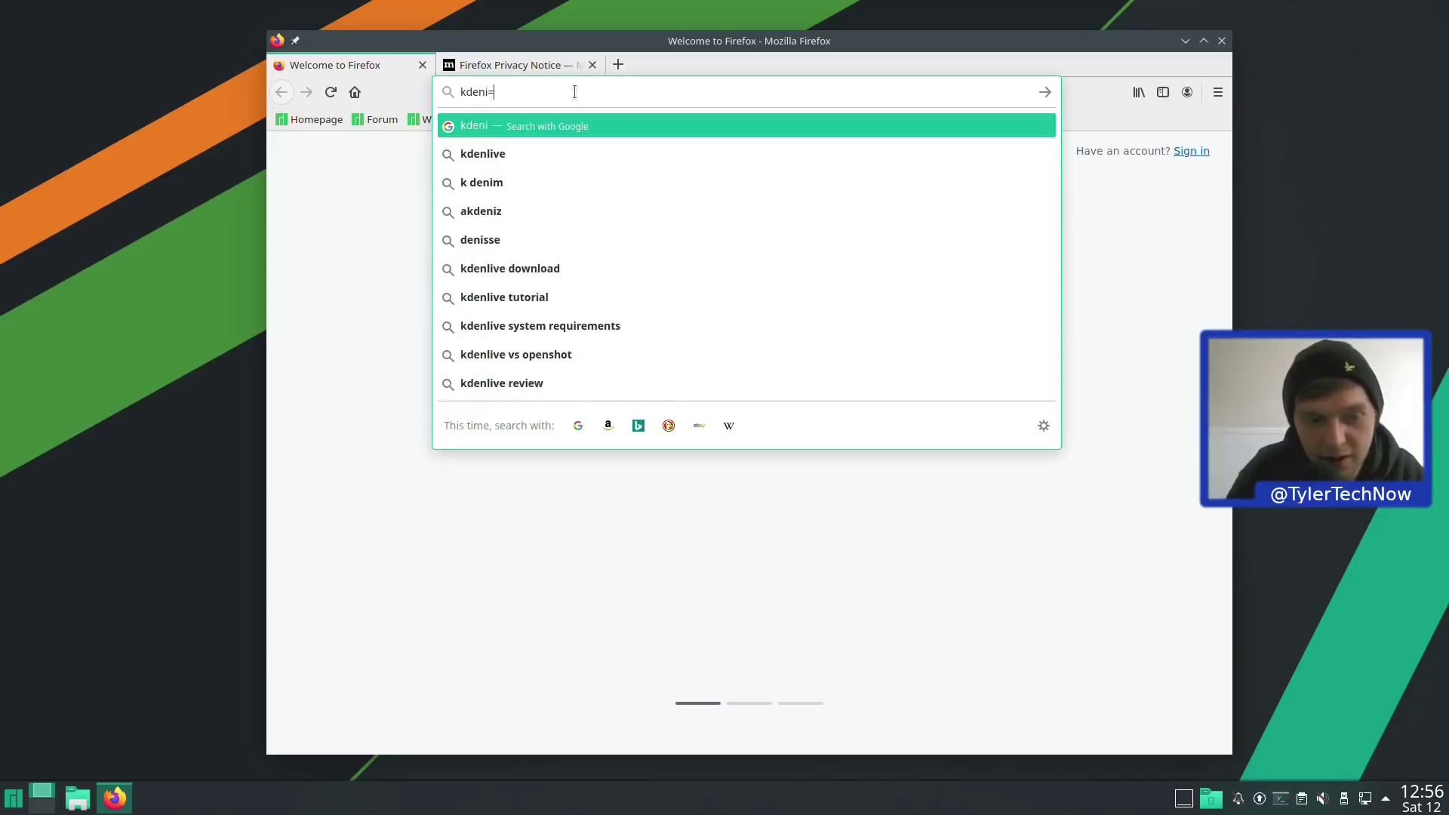
pyautogui.press('BackSpace')
pyautogui.press('BackSpace')
pyautogui.write('live')
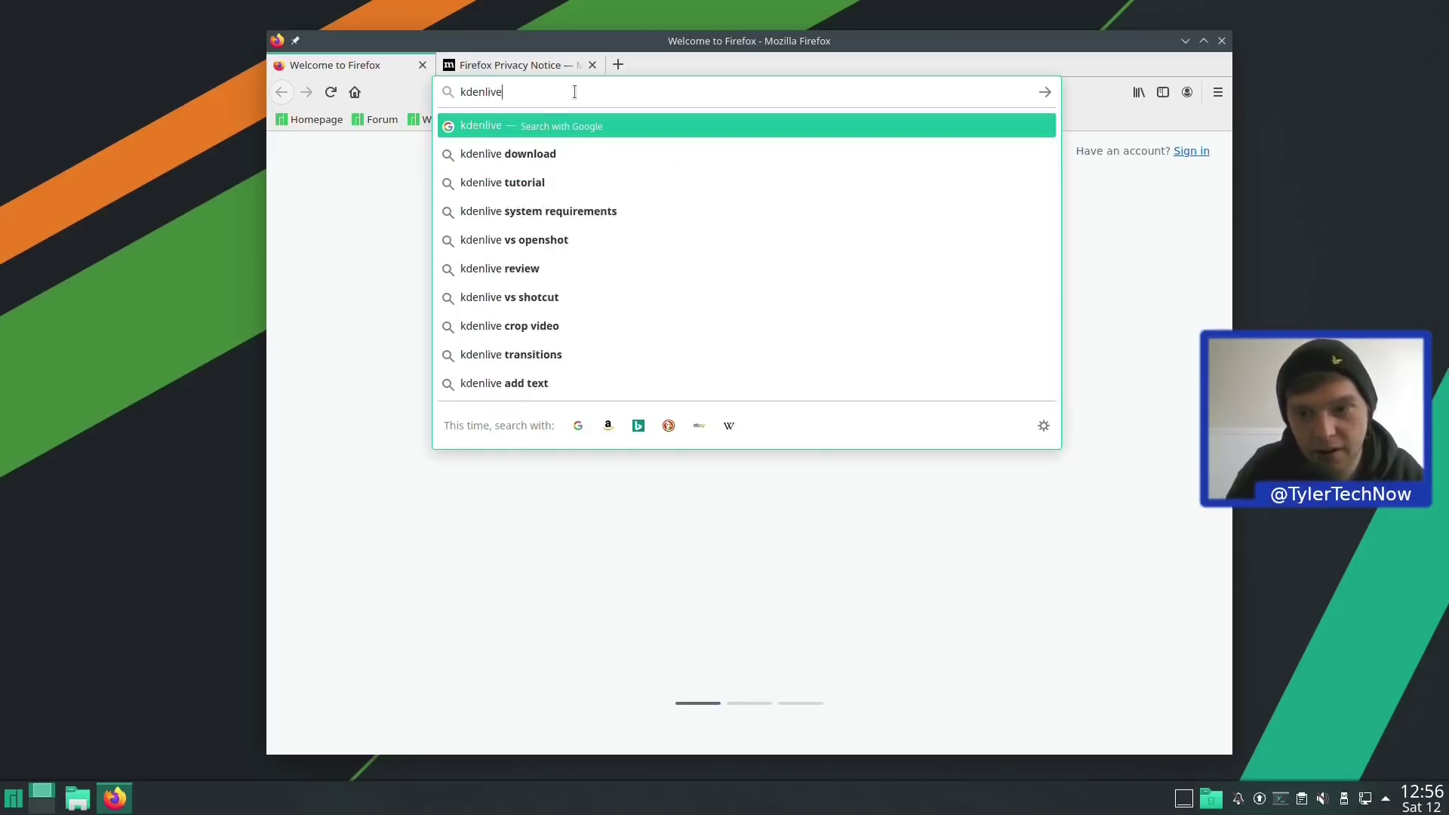
pyautogui.press('Return')
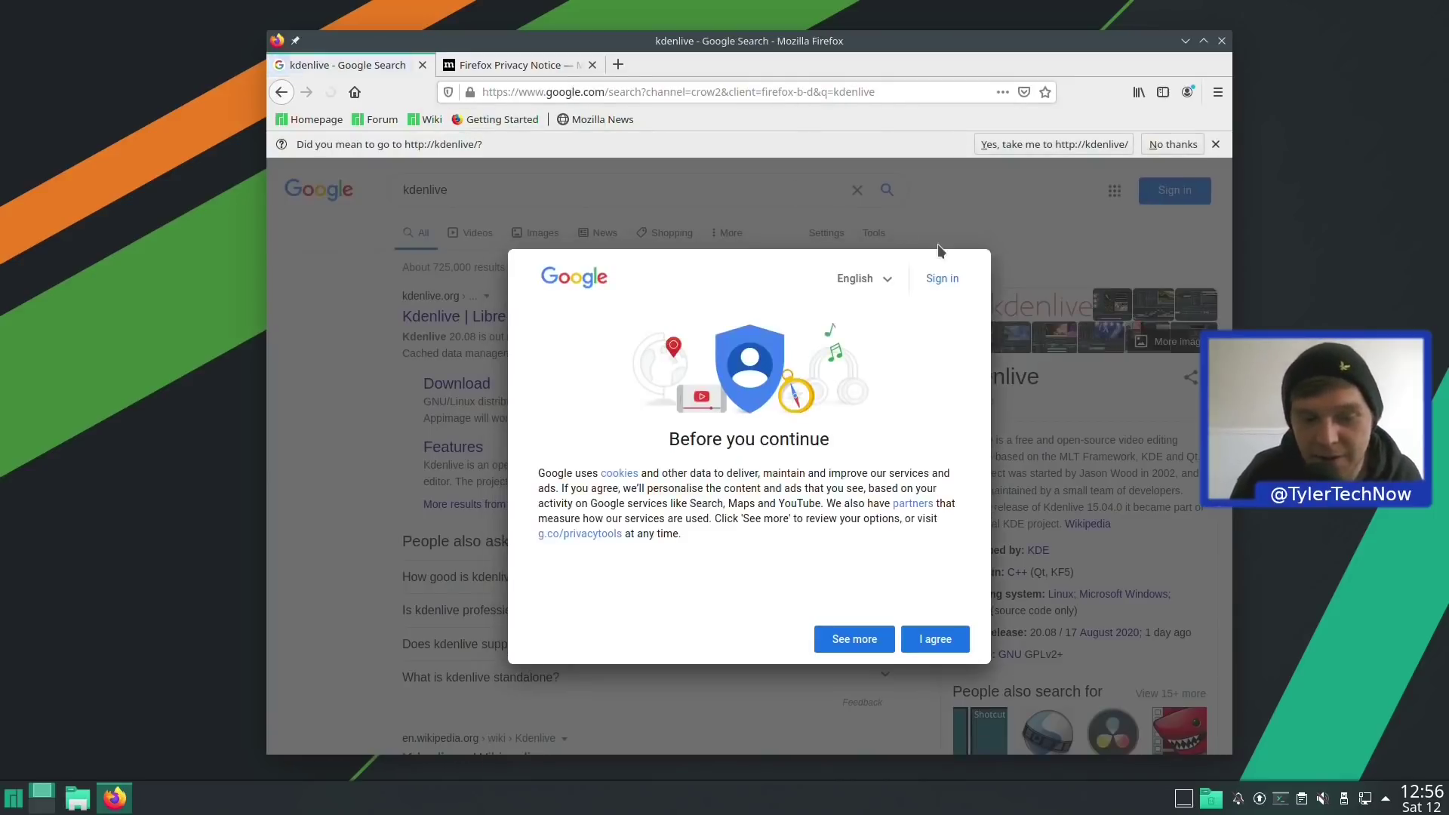
# Open the official Kdenlive website from the results and go to its Download page
pyautogui.click(935, 639)
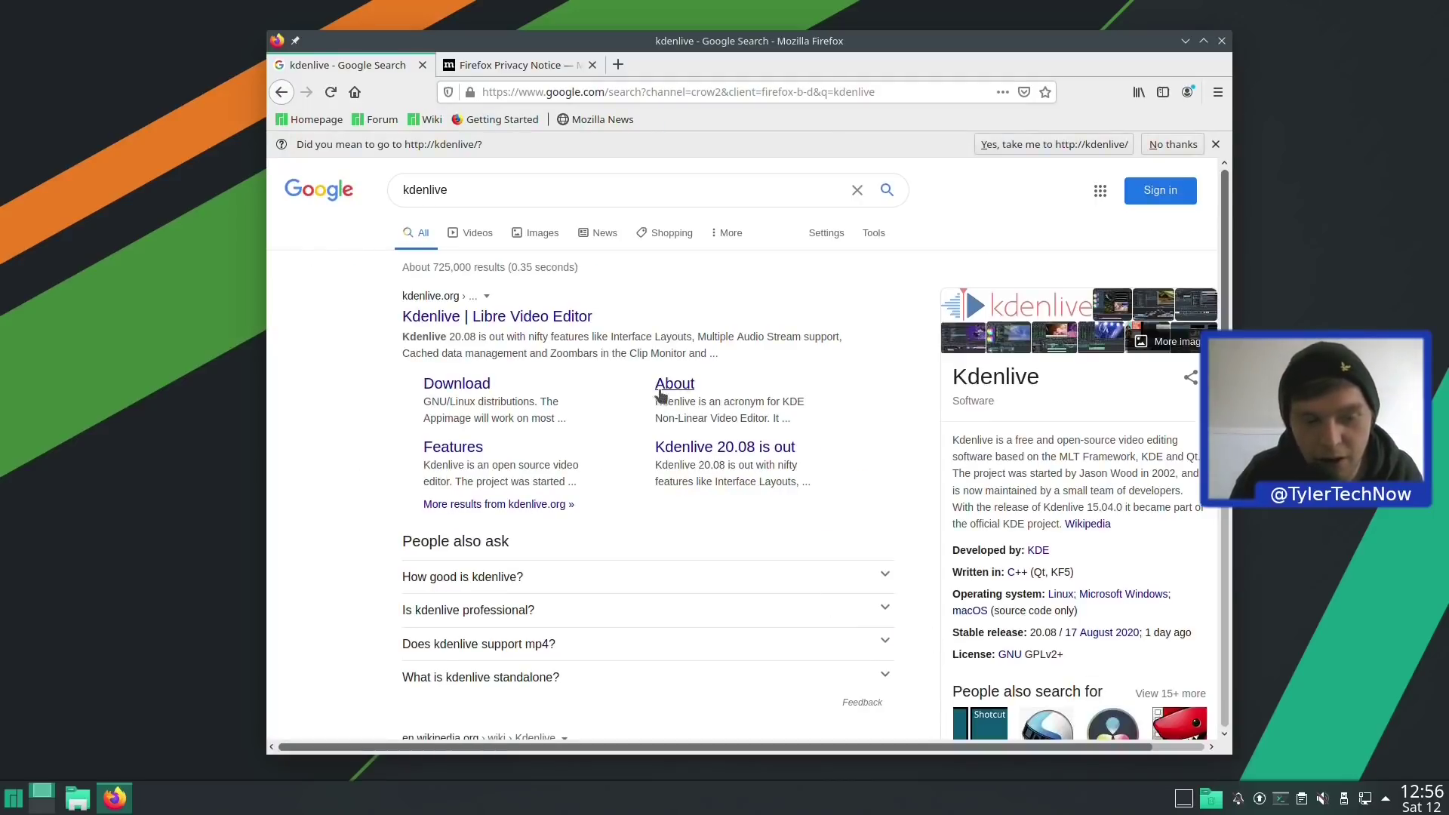
pyautogui.click(510, 320)
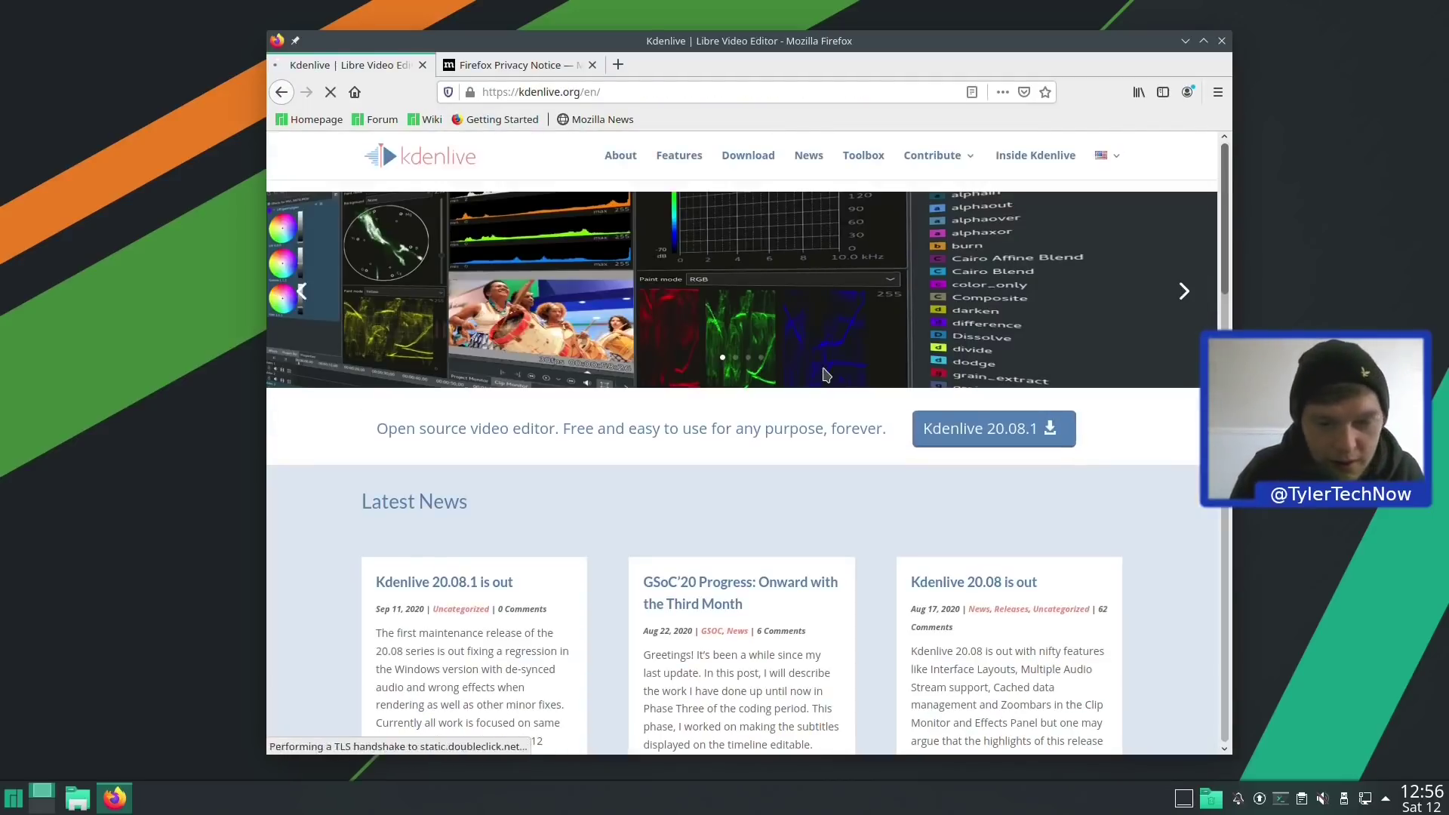
pyautogui.click(737, 188)
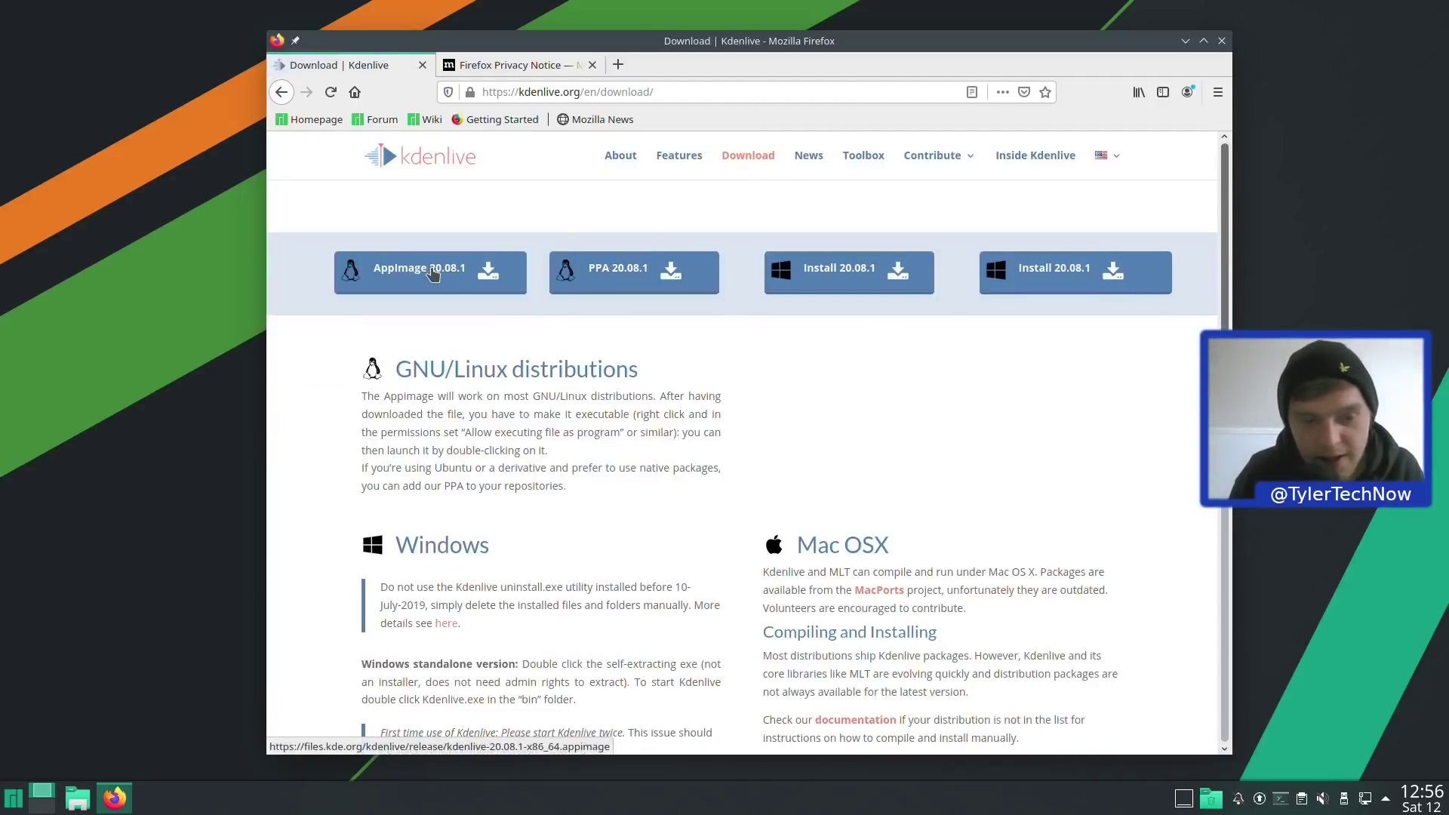
# Download the Kdenlive 20.08.1 AppImage, check AppImageLauncher settings, and open the download with AppImageLauncher
pyautogui.click(432, 273)
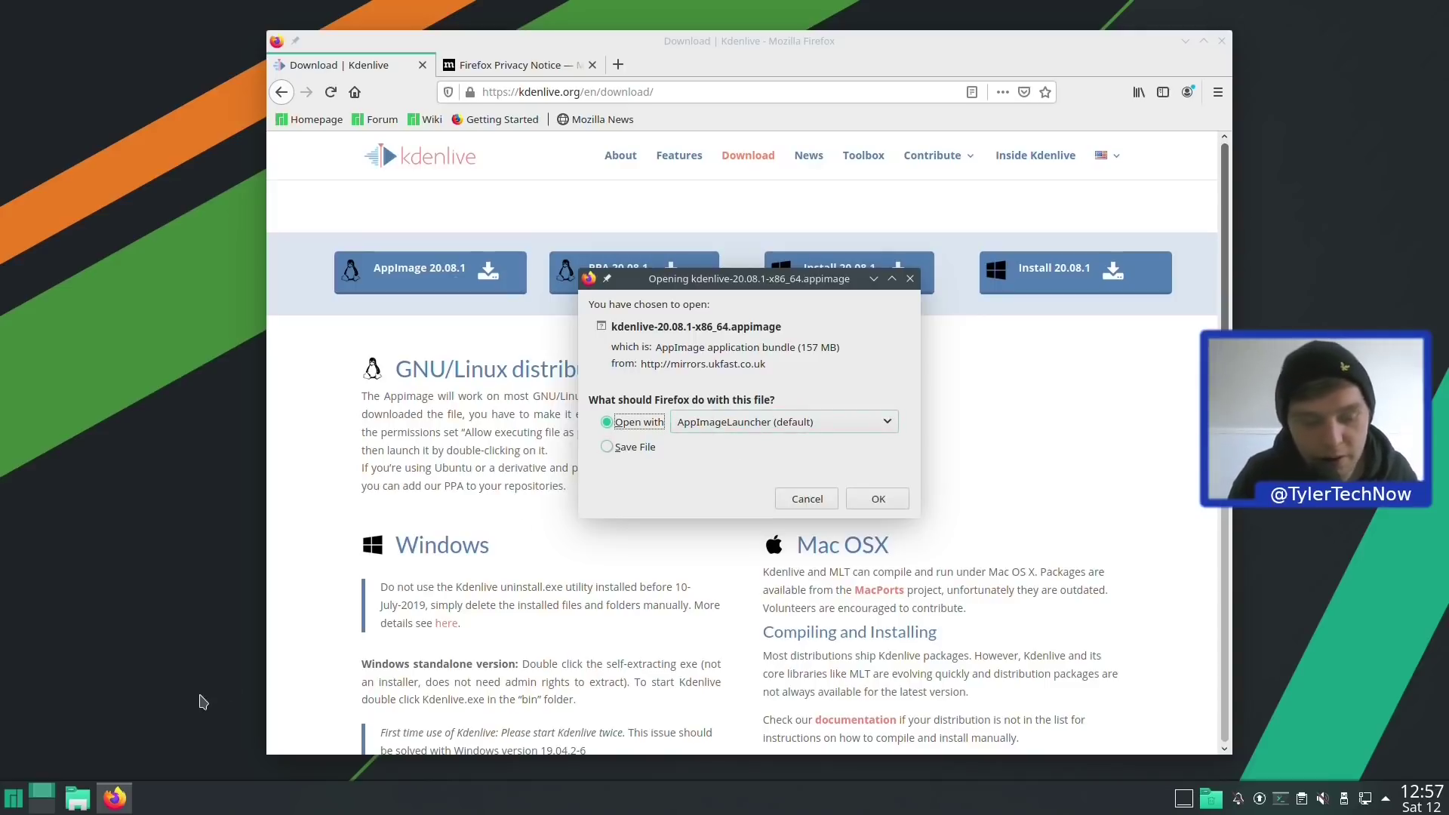
pyautogui.click(6, 805)
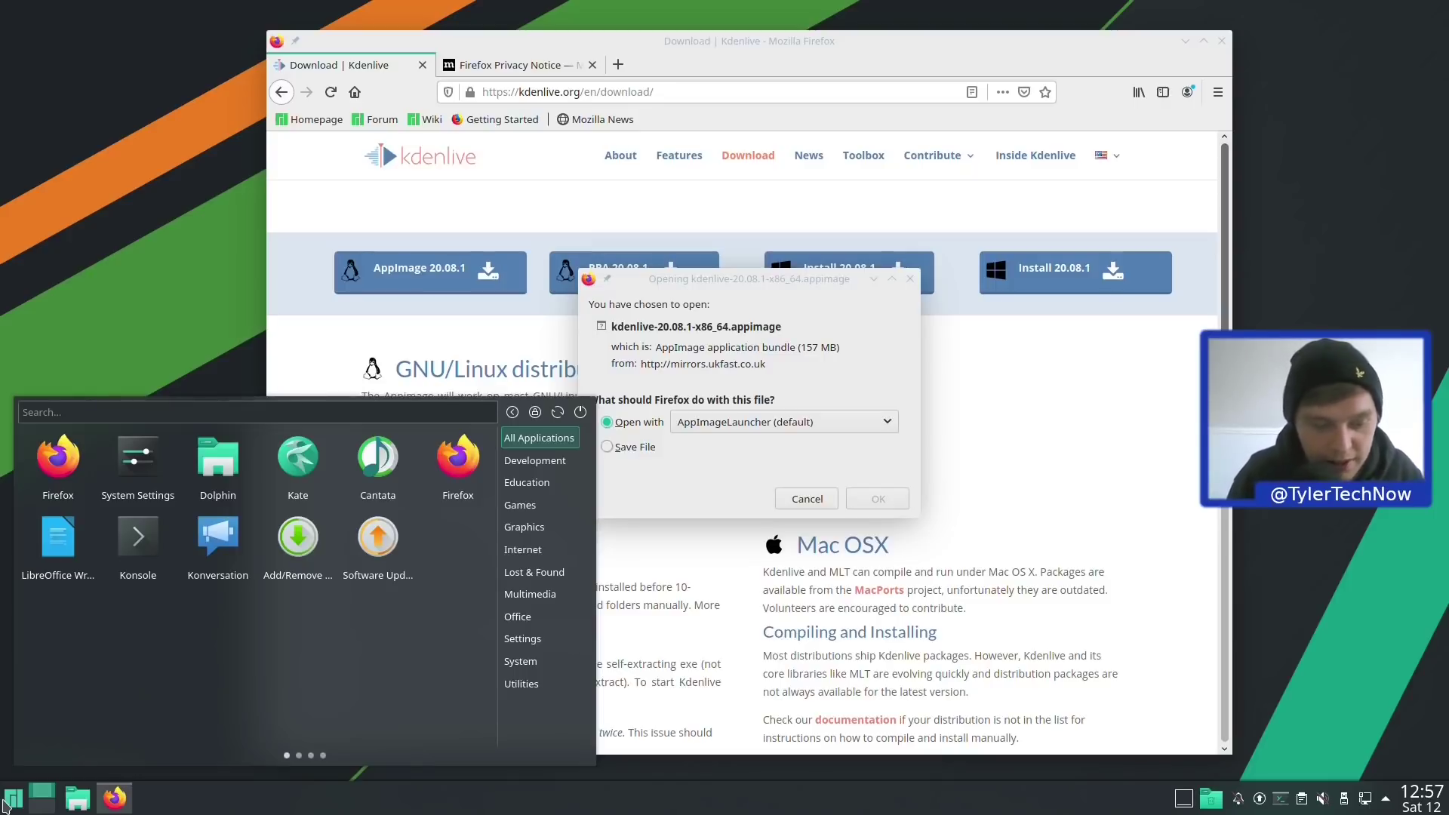
pyautogui.write('app')
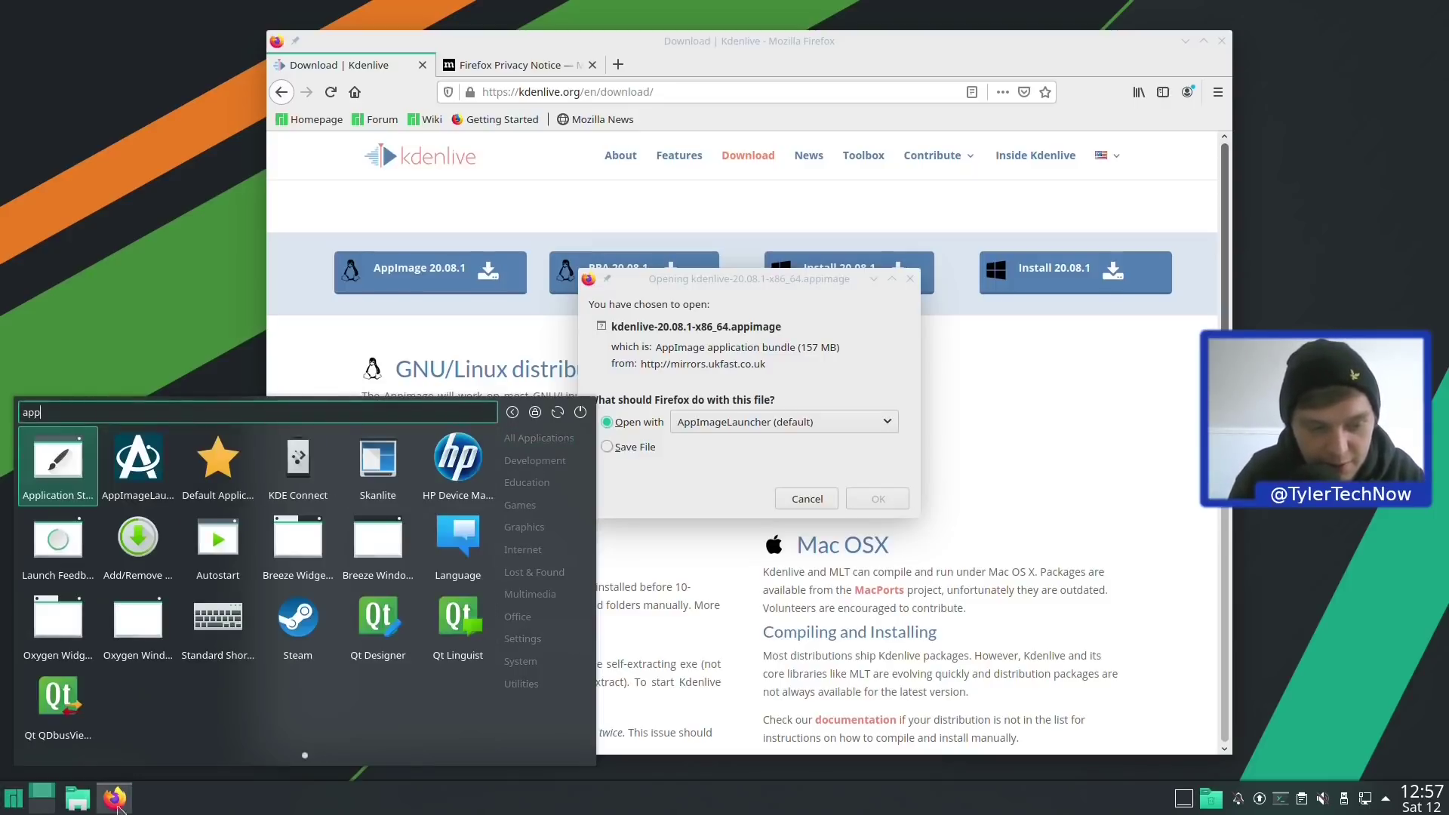
pyautogui.click(148, 471)
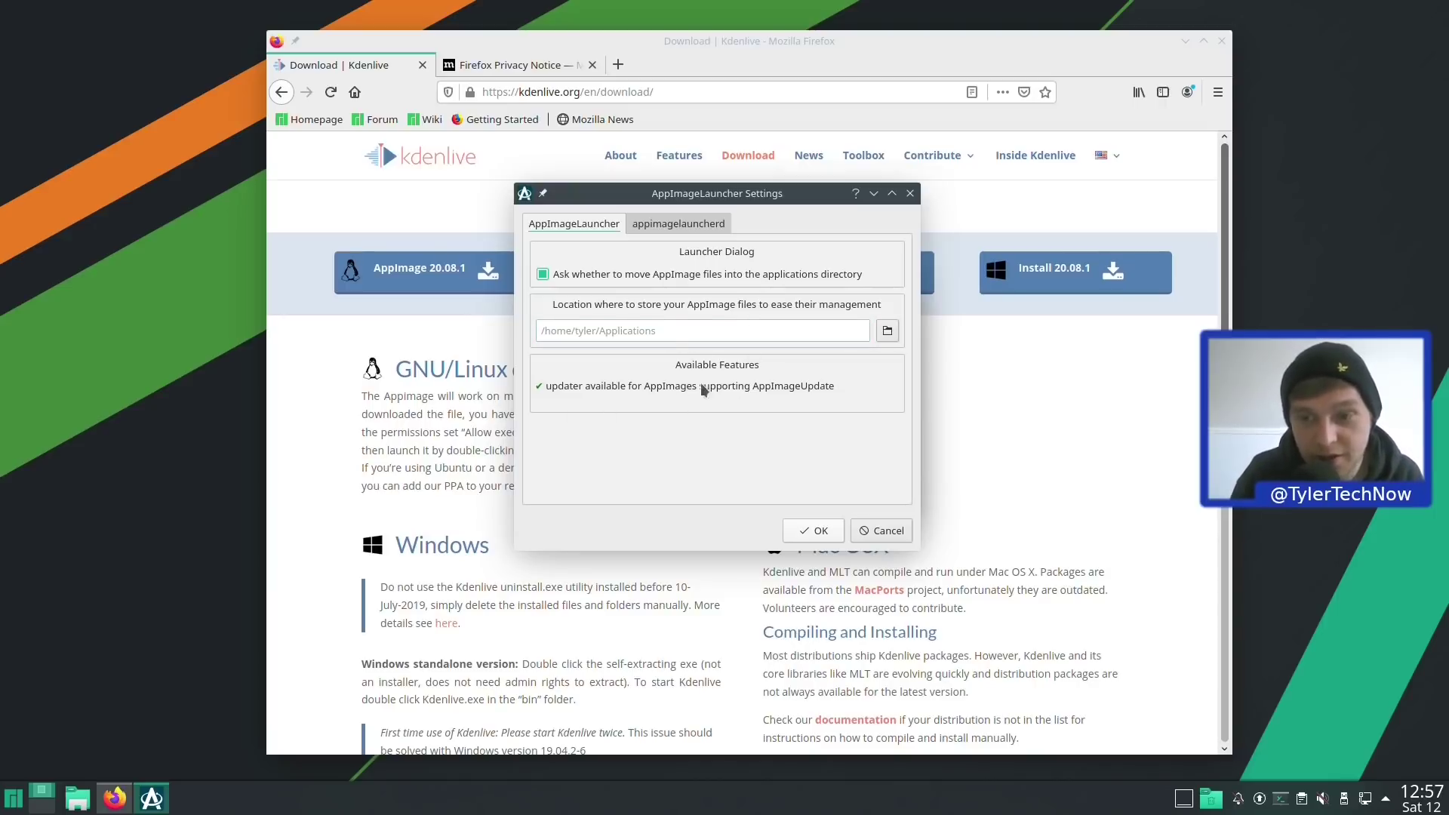
pyautogui.click(886, 532)
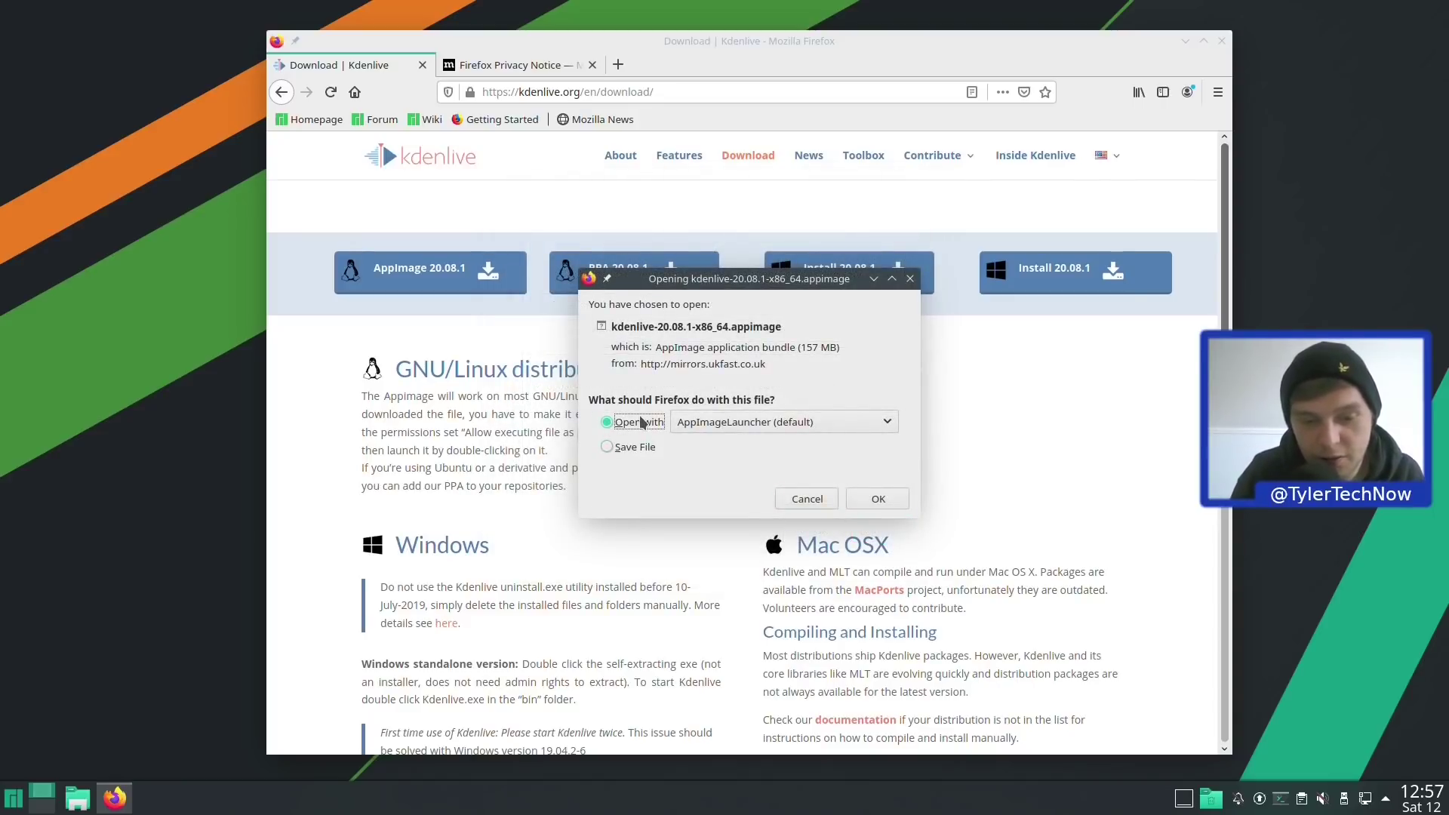
pyautogui.click(893, 501)
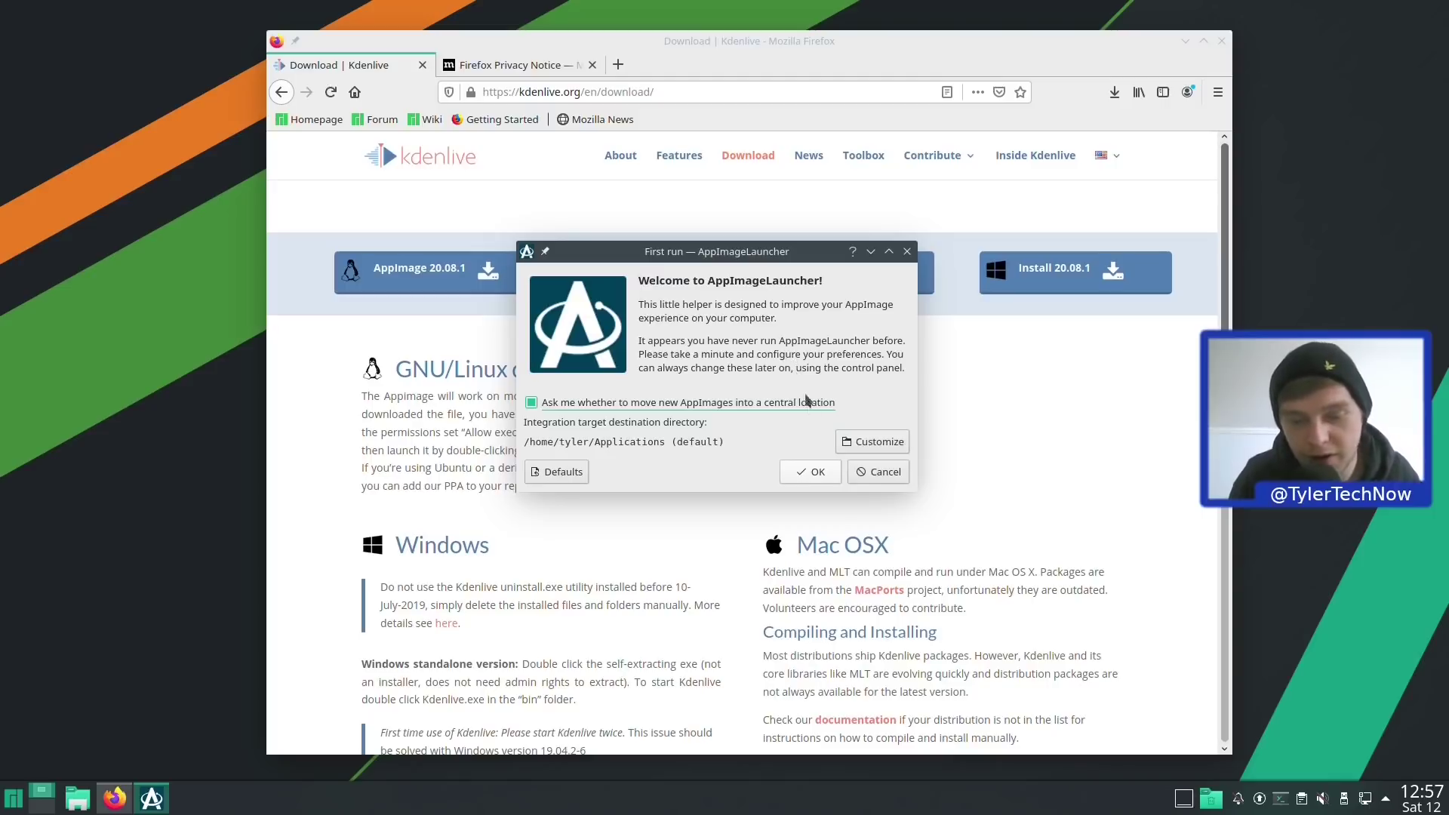
# Accept AppImageLauncher's first-run defaults, then integrate and run the Kdenlive AppImage
pyautogui.click(803, 473)
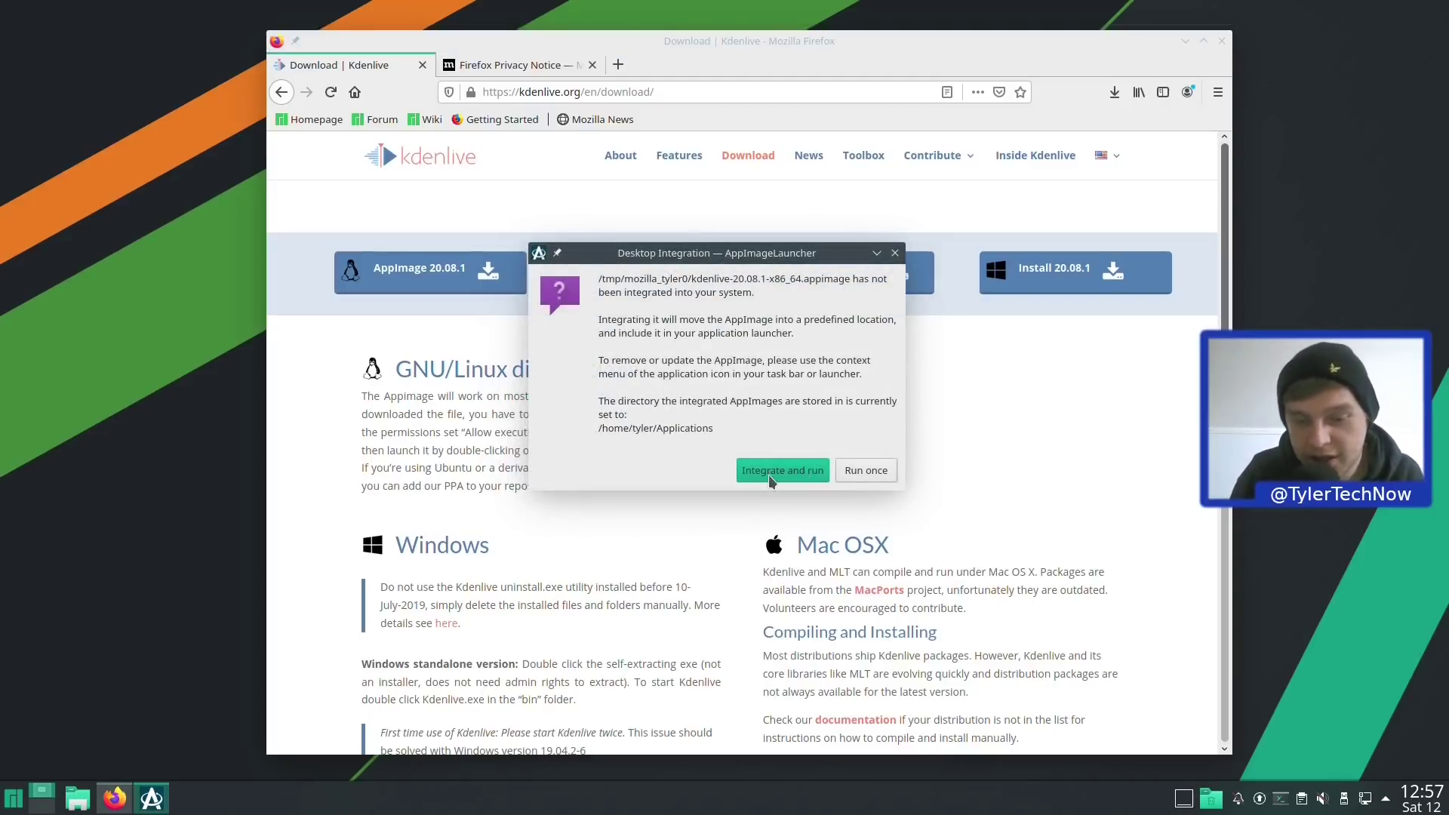
pyautogui.click(775, 474)
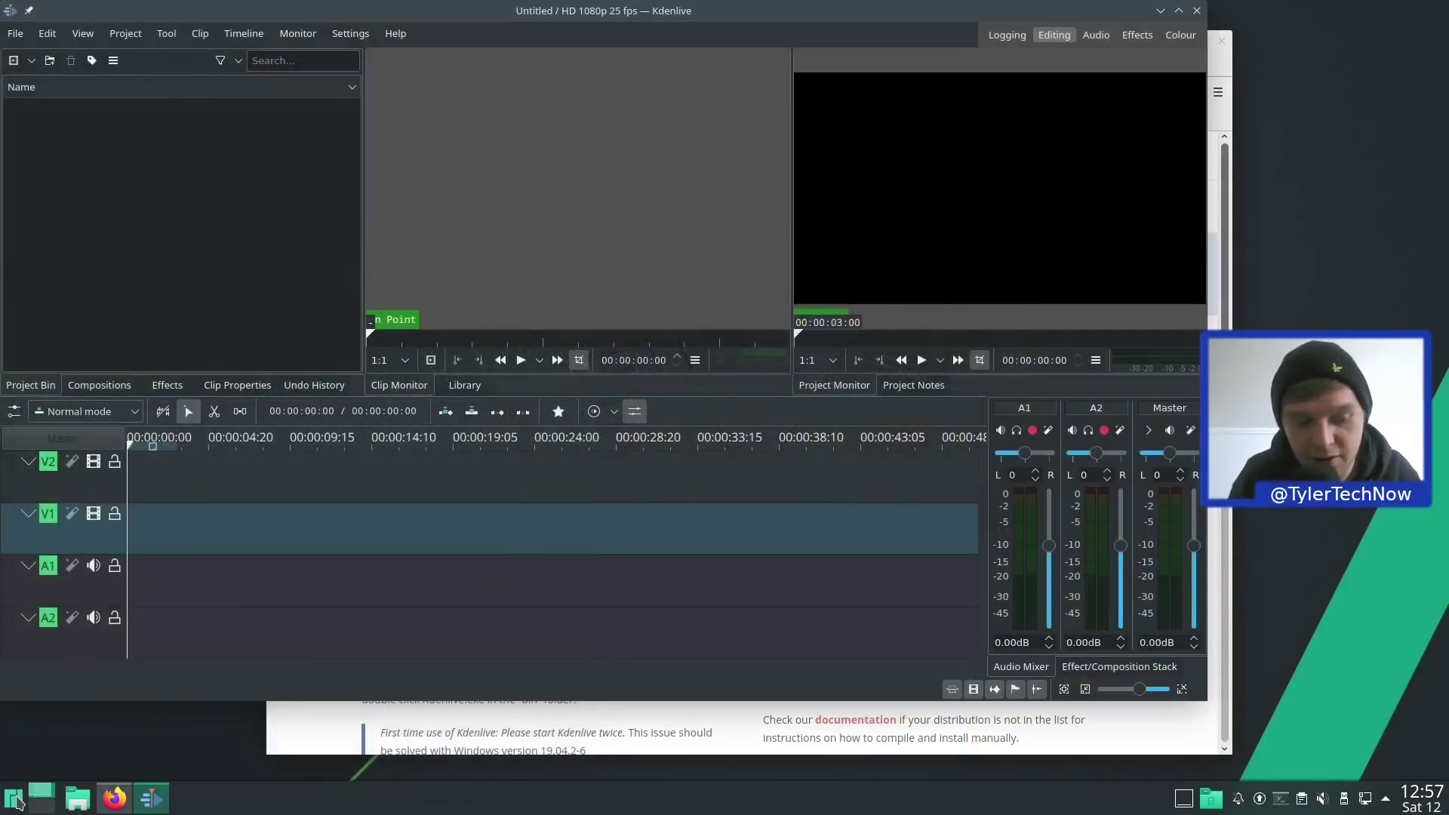
# Close the newly launched Kdenlive window, returning to Firefox's Kdenlive download page
pyautogui.click(17, 800)
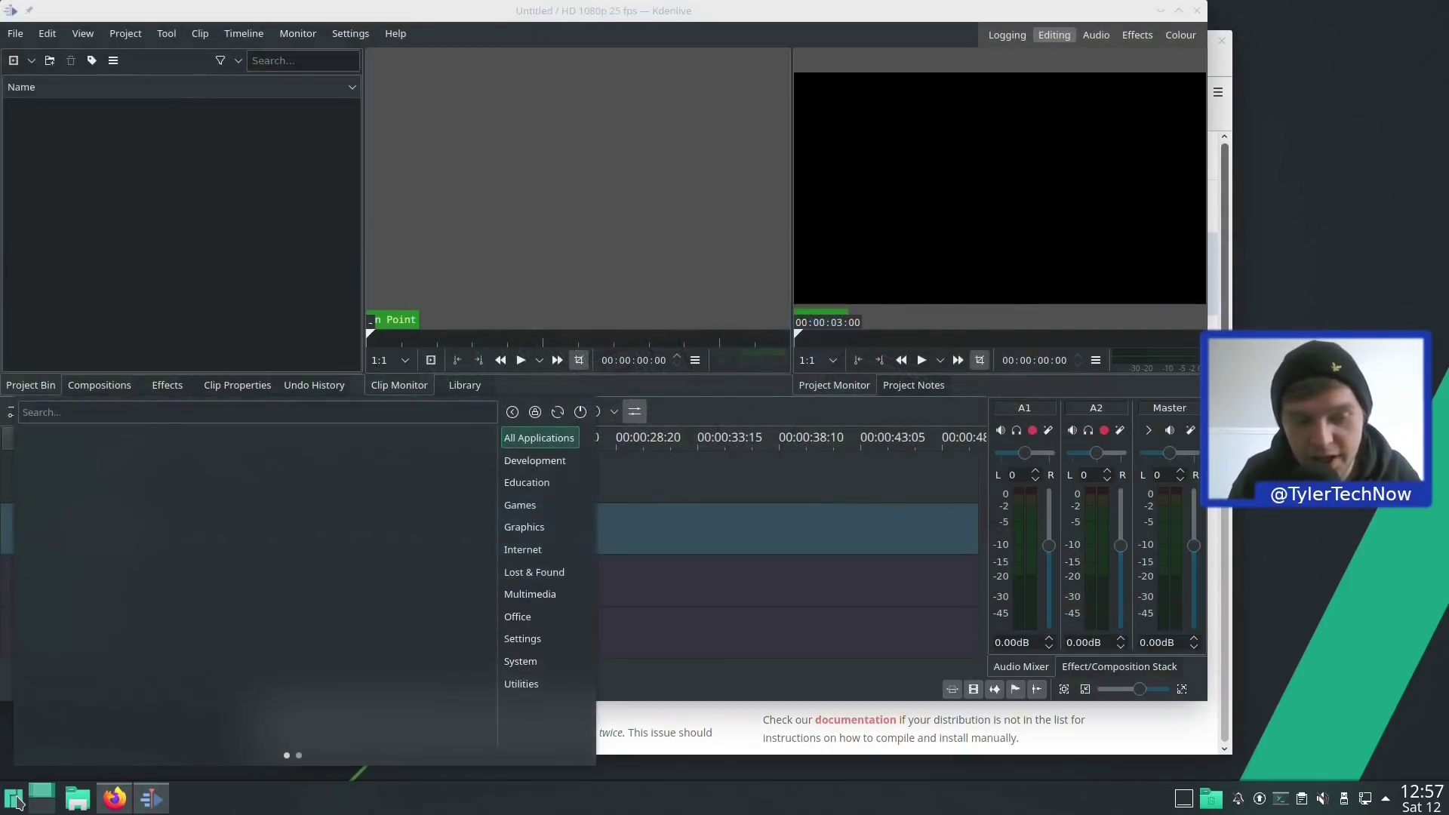
pyautogui.click(601, 291)
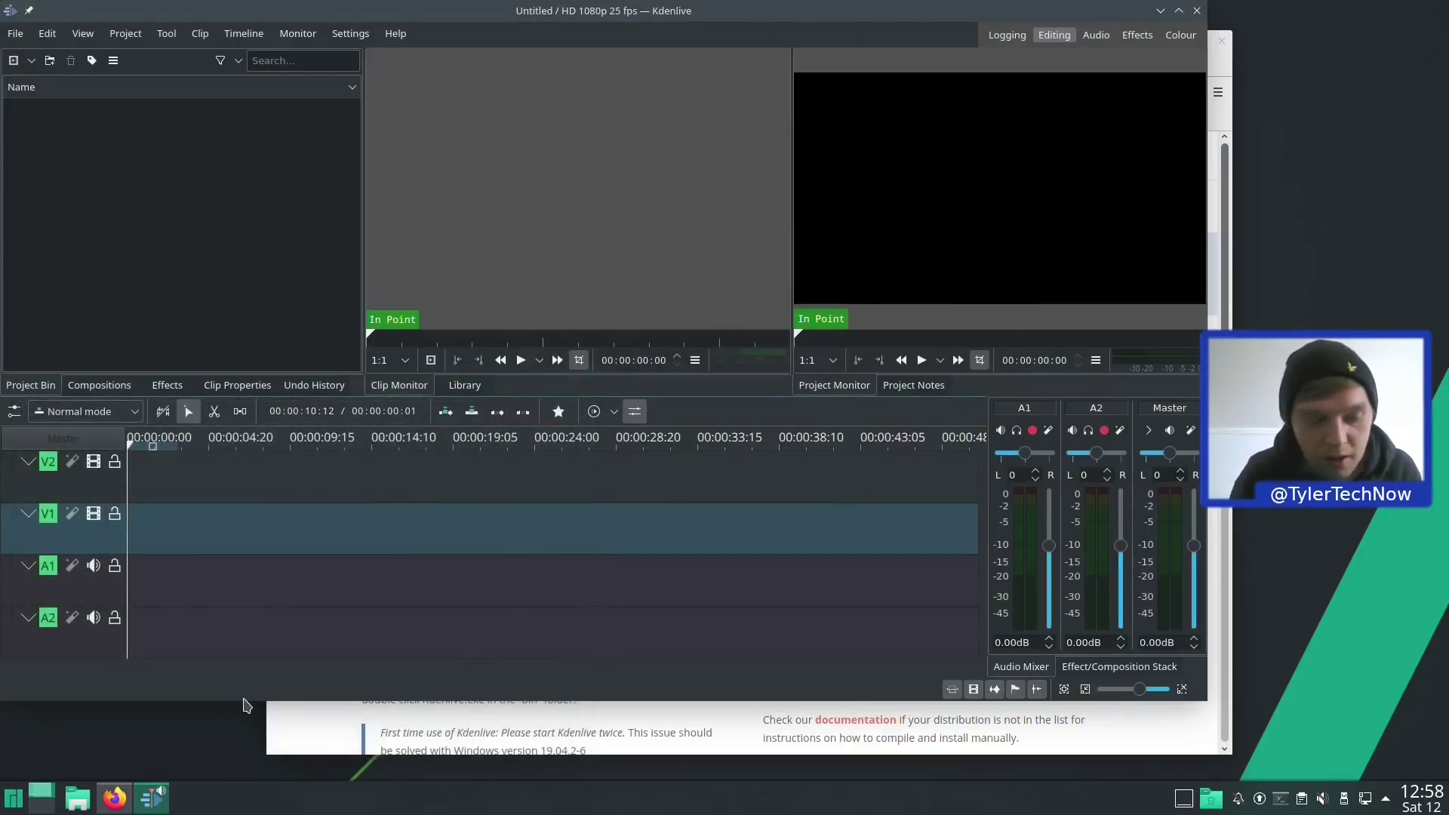
pyautogui.rightClick(152, 806)
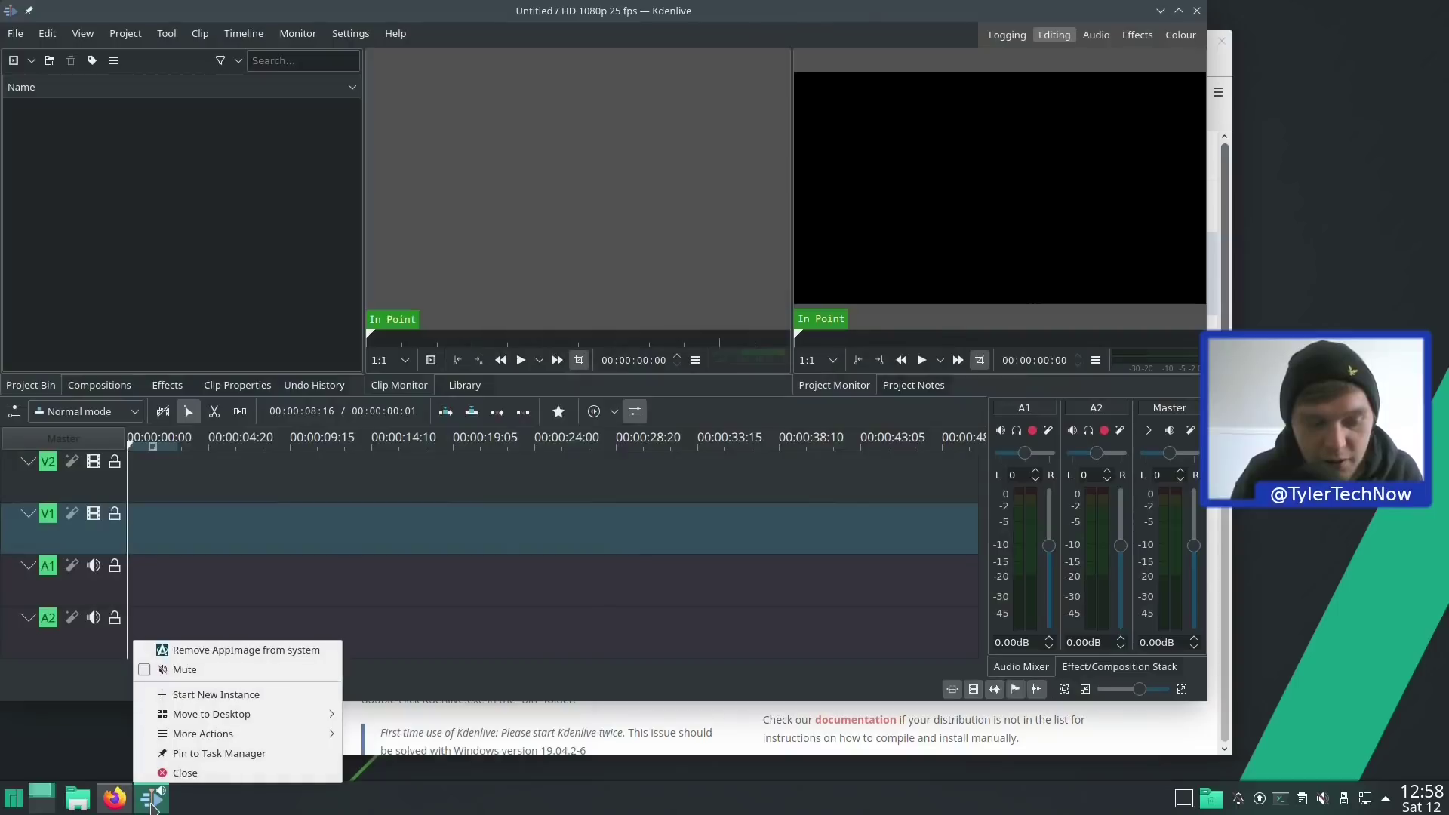
pyautogui.click(210, 753)
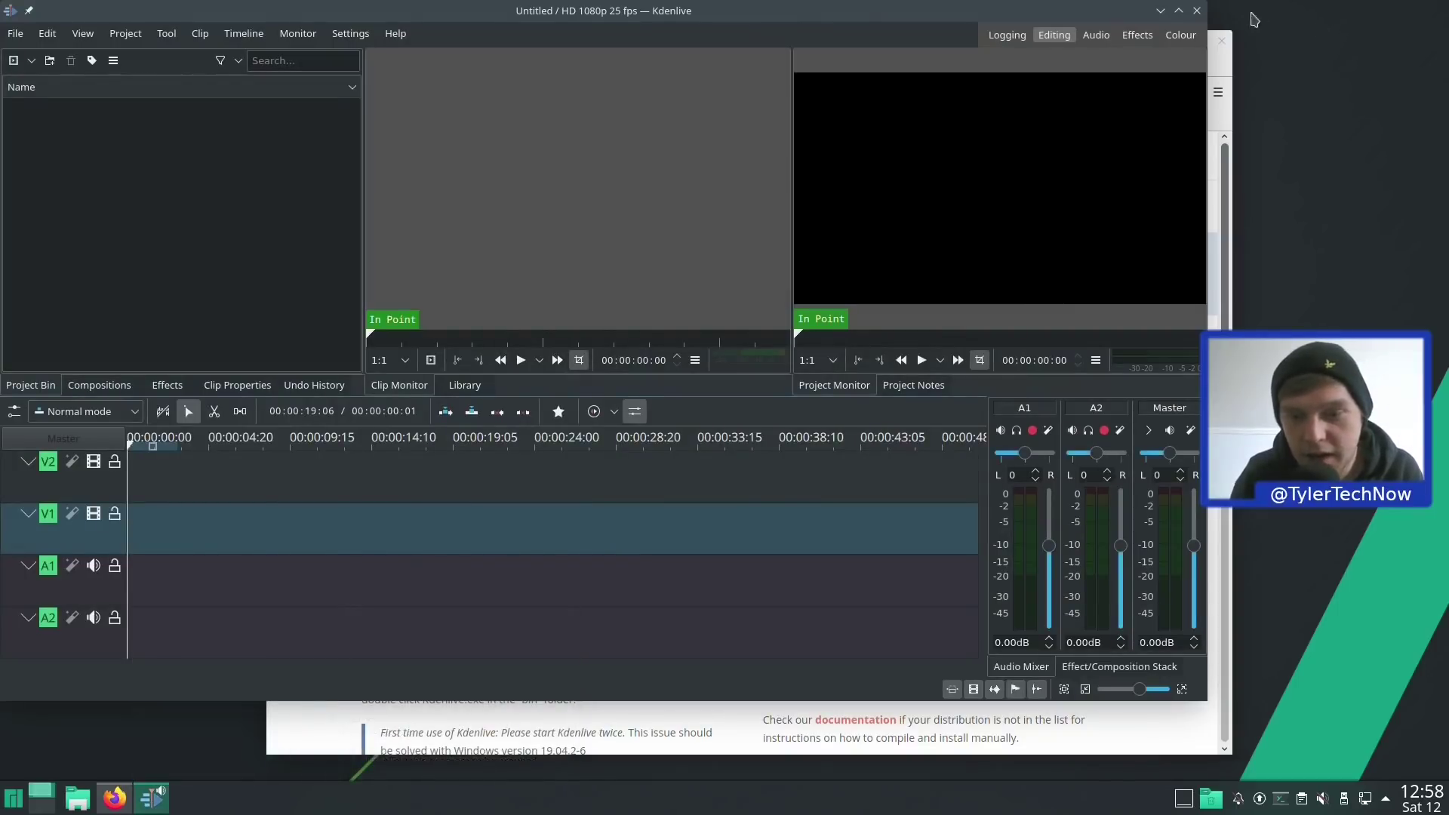
pyautogui.click(1197, 11)
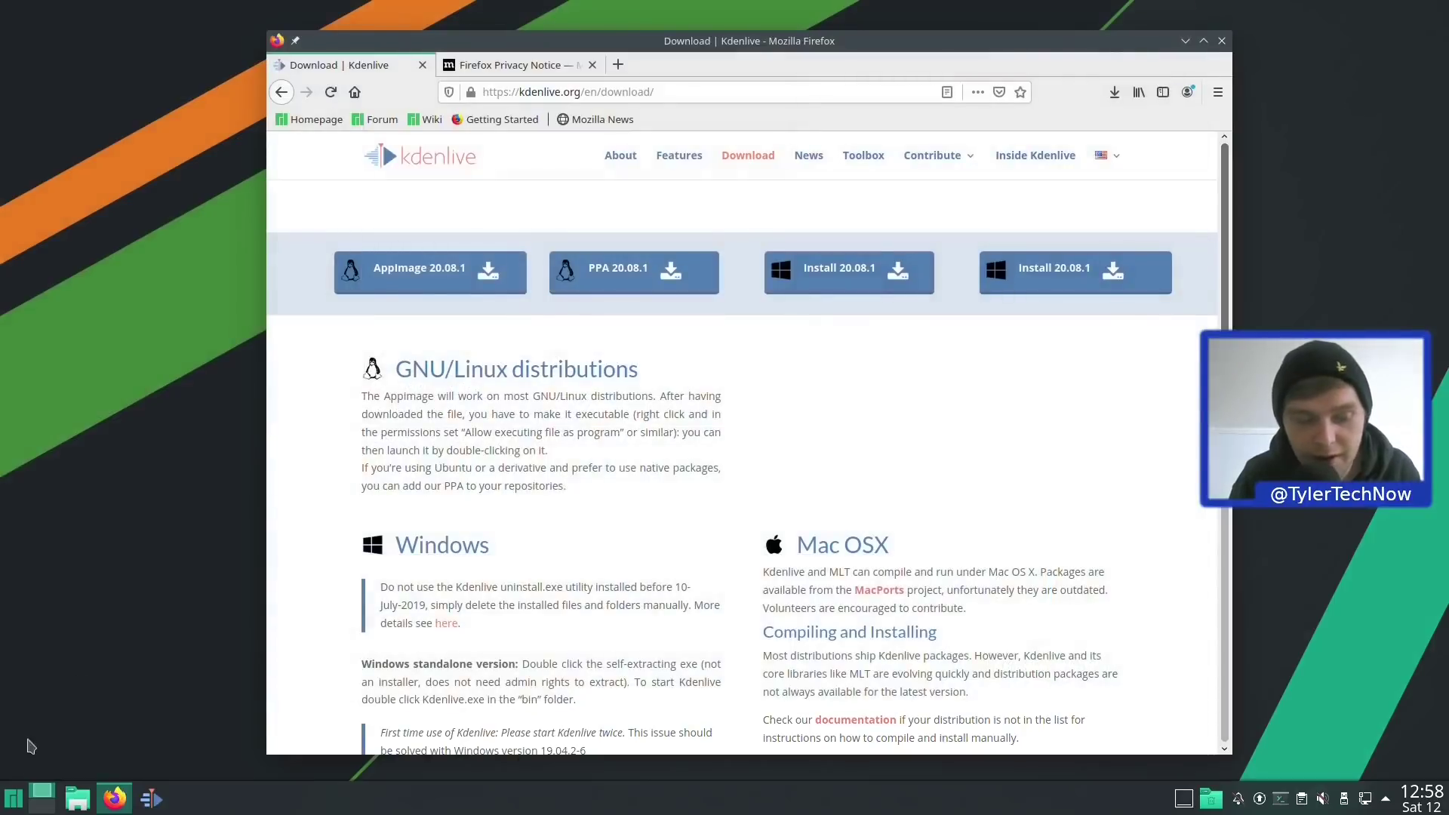
pyautogui.click(13, 799)
# Search 'kdenlive' in the launcher, find its blank icon under Multimedia, then close the menu
pyautogui.write('kdenlive')
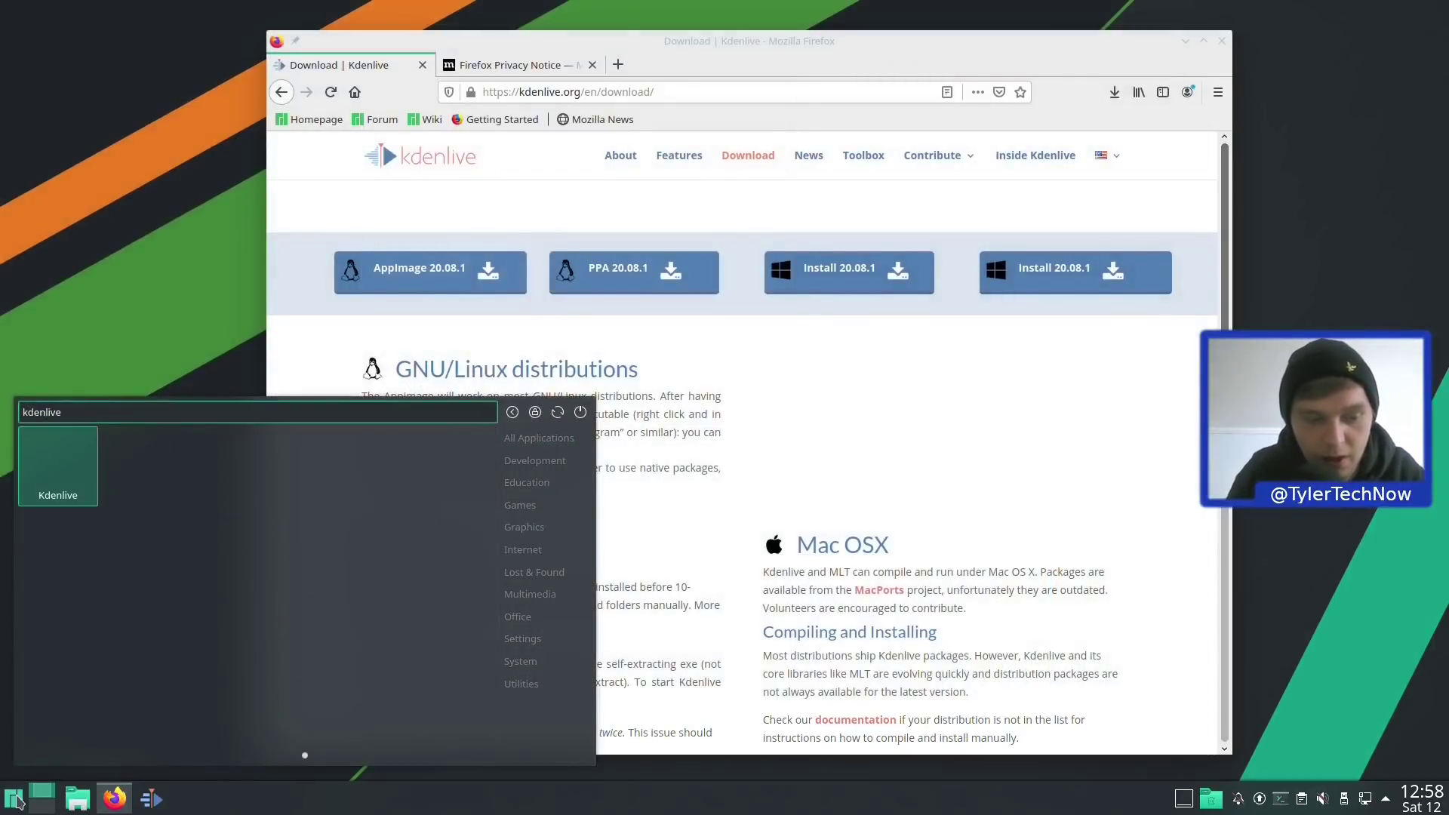
pyautogui.press('Escape')
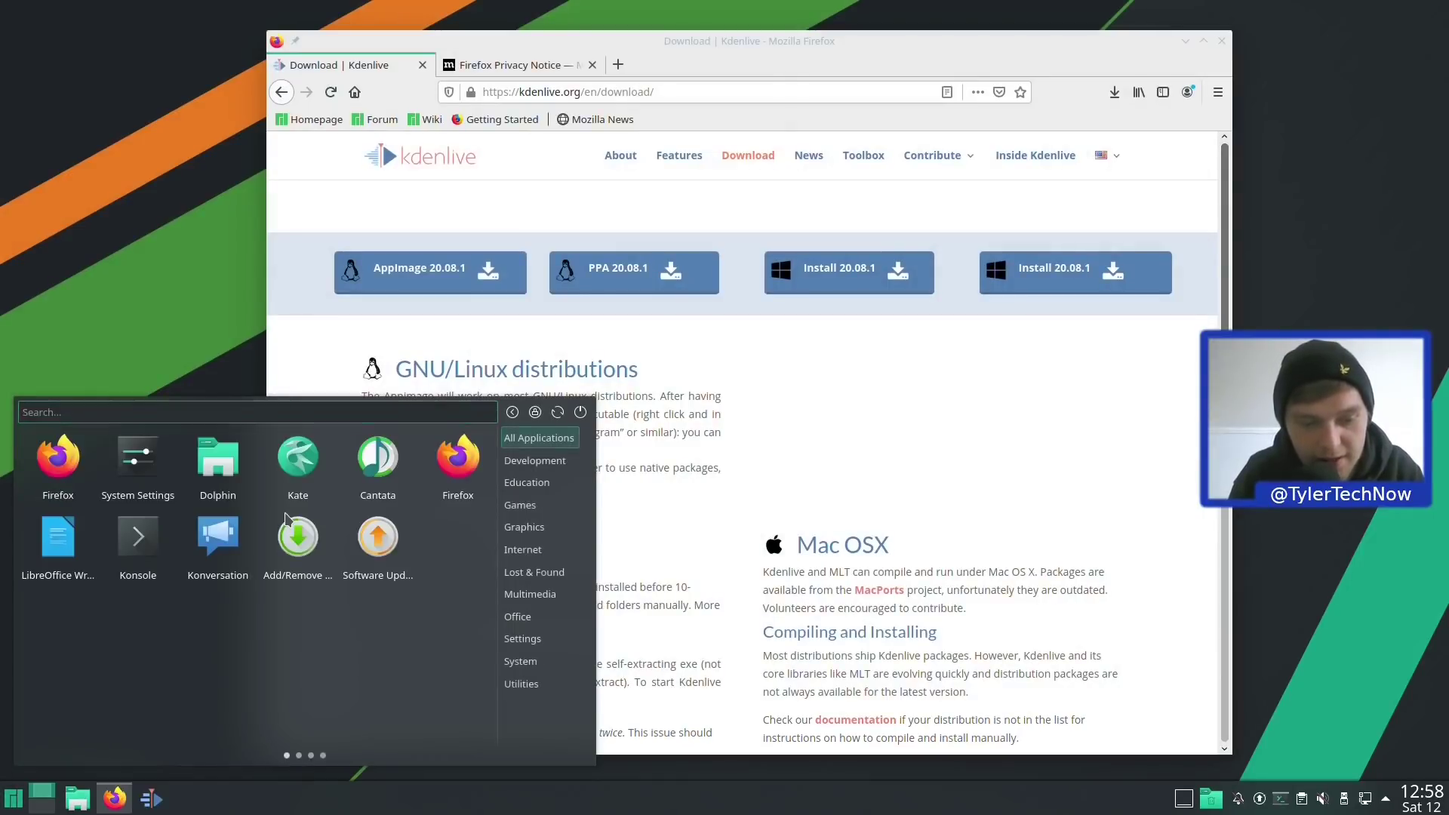
pyautogui.moveTo(549, 598)
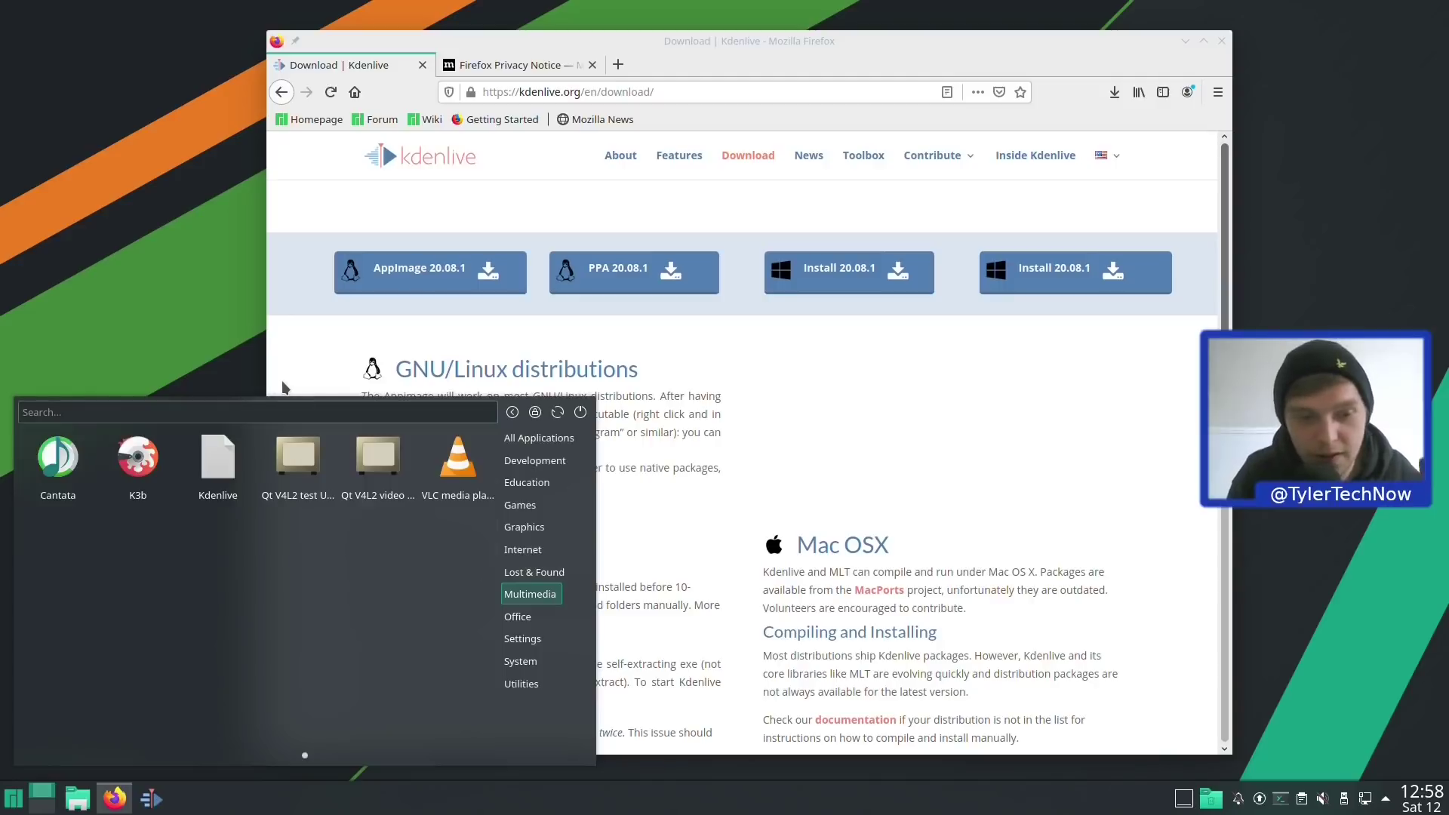
pyautogui.click(160, 321)
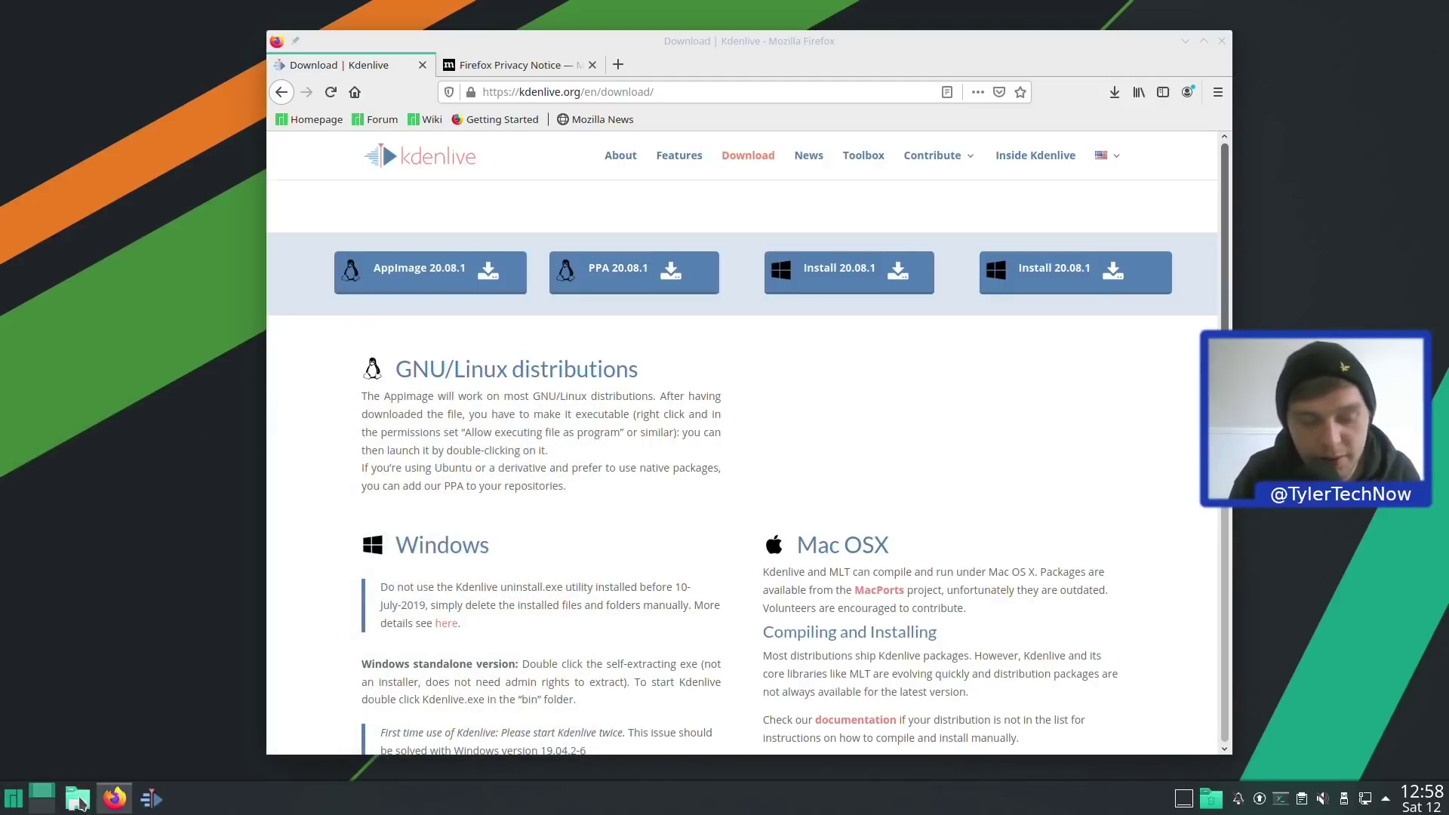
# Open Dolphin in the home folder with hidden files shown, and close Firefox with both tabs
pyautogui.click(79, 800)
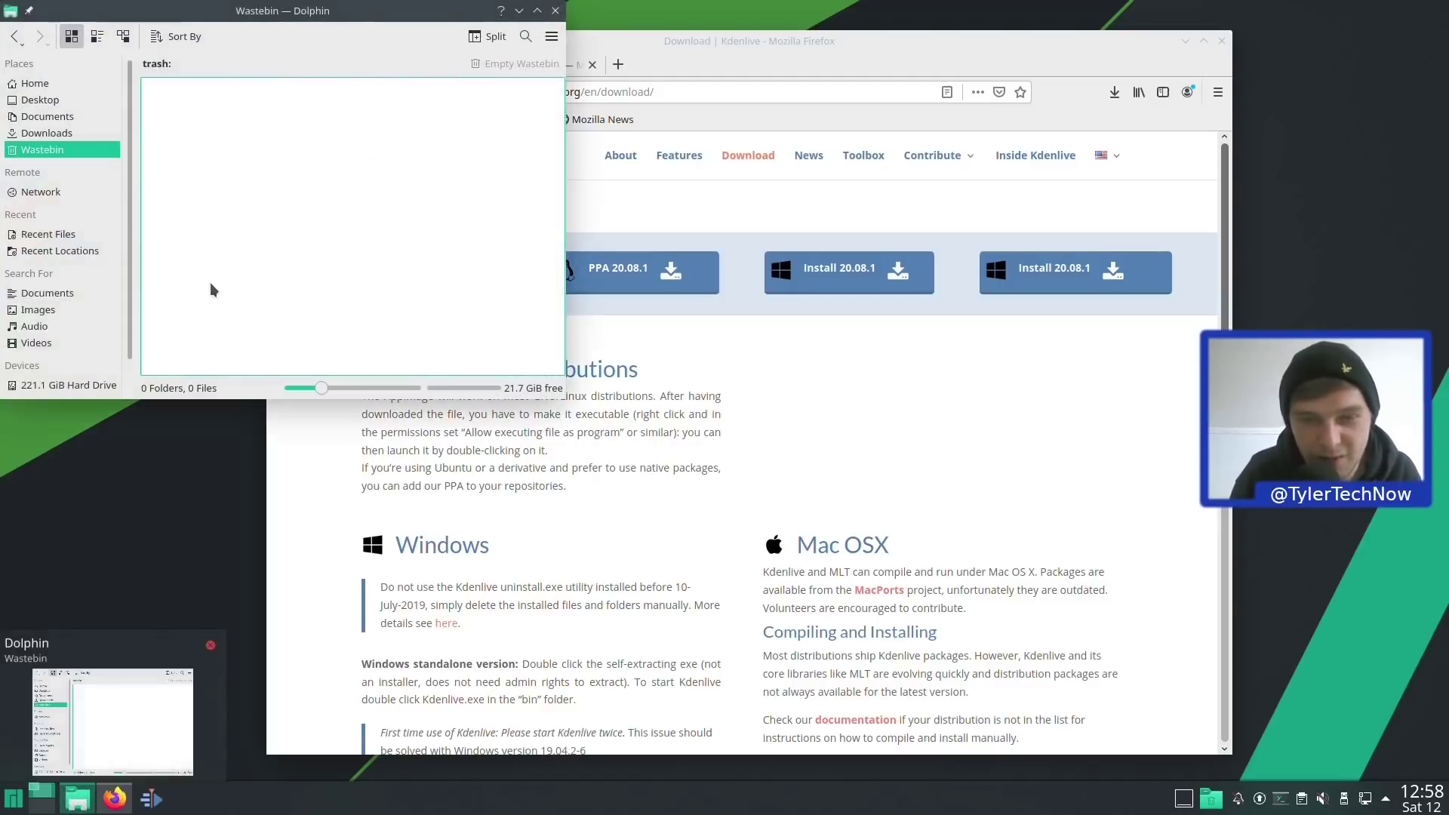
pyautogui.click(49, 81)
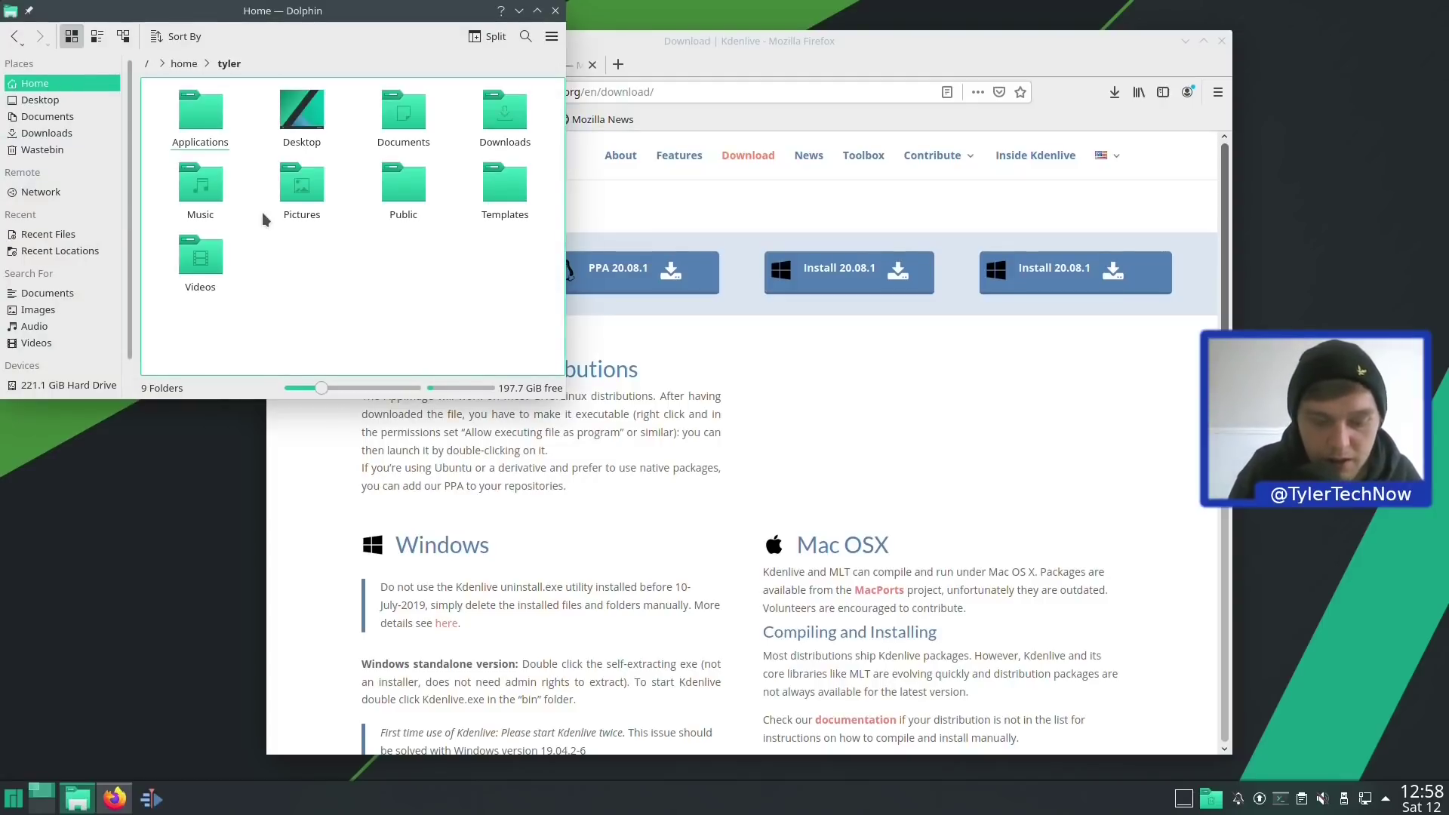
pyautogui.hotkey('ctrl', 'h')
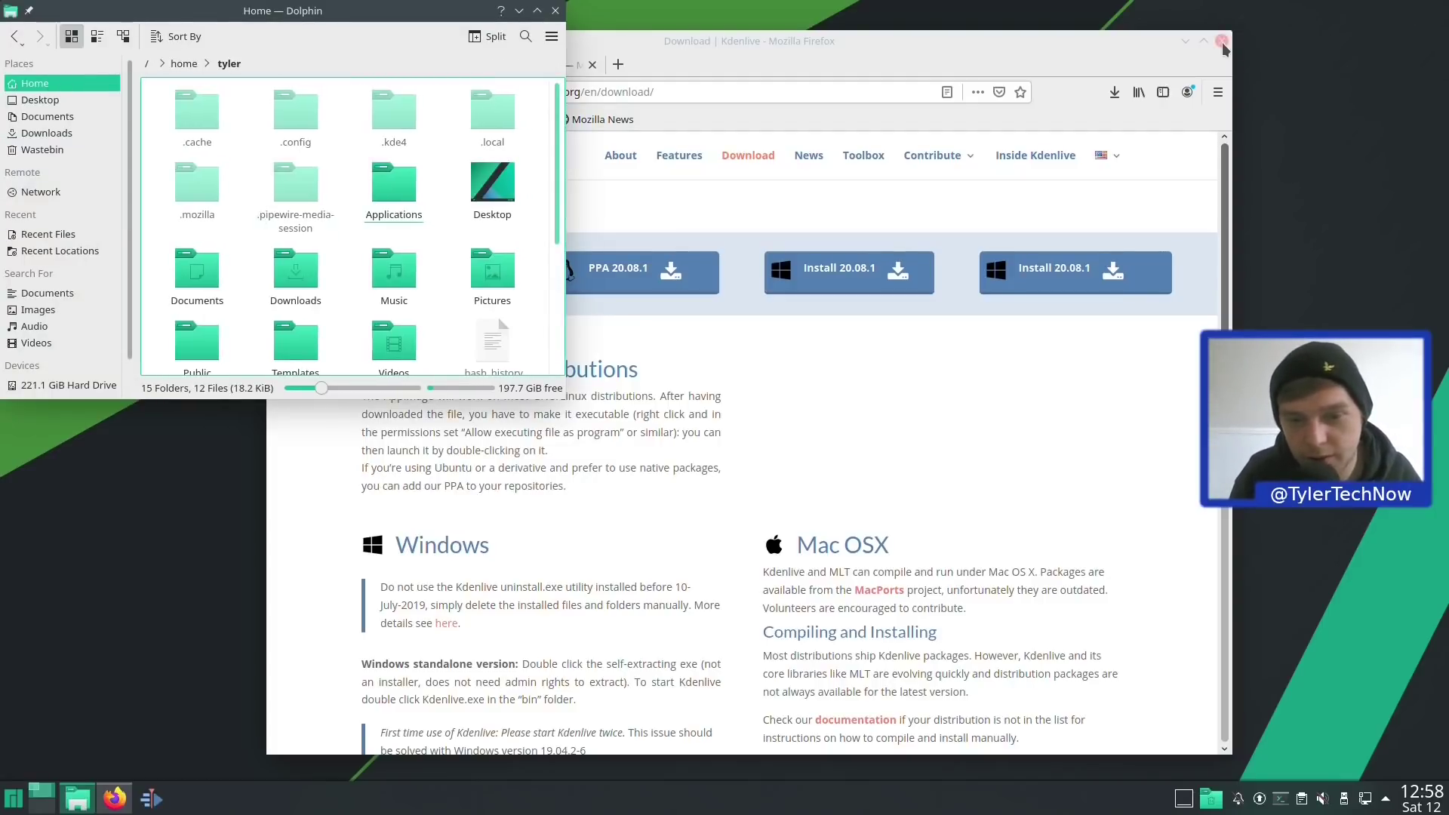
pyautogui.click(1223, 44)
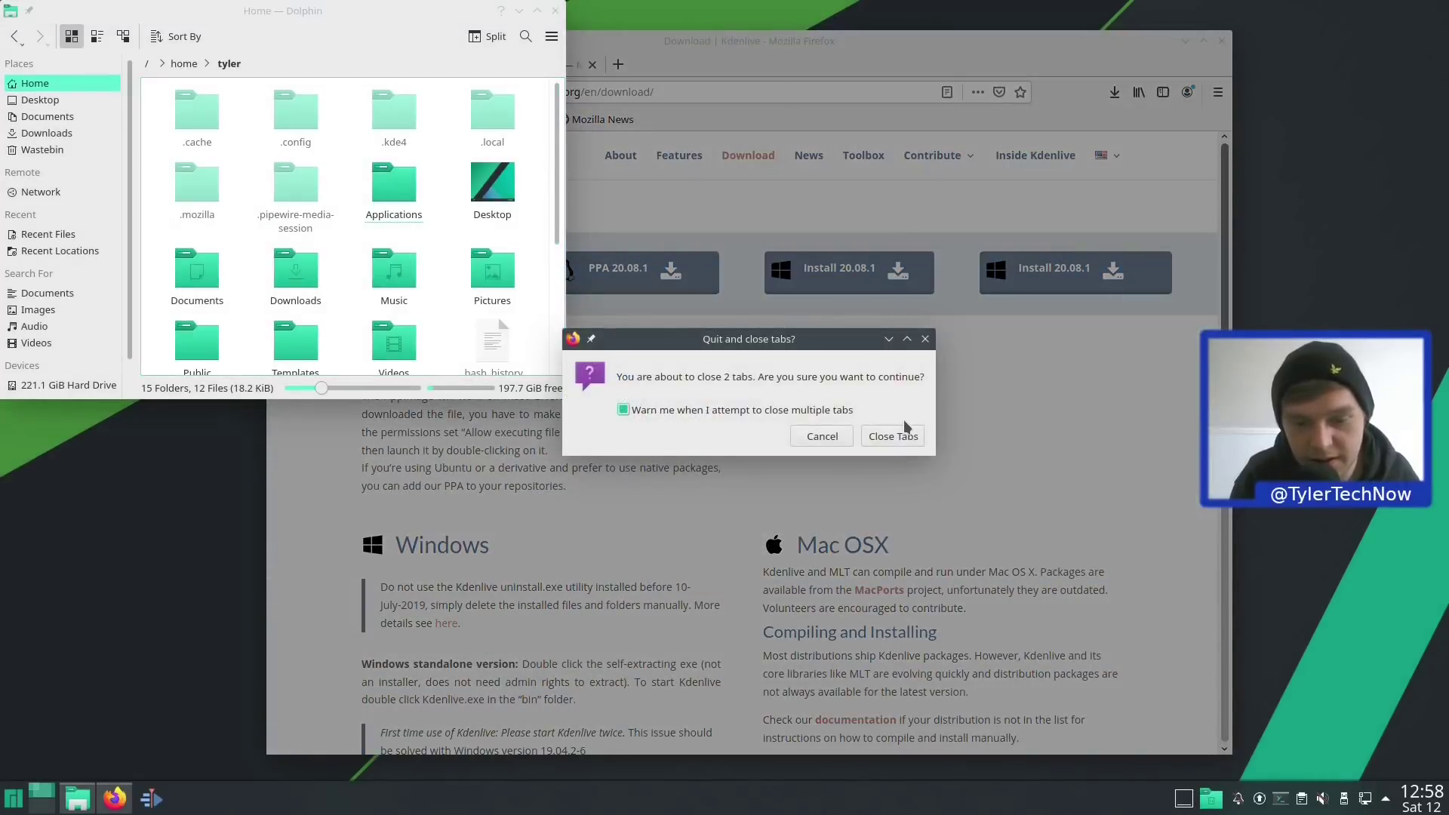
pyautogui.click(890, 437)
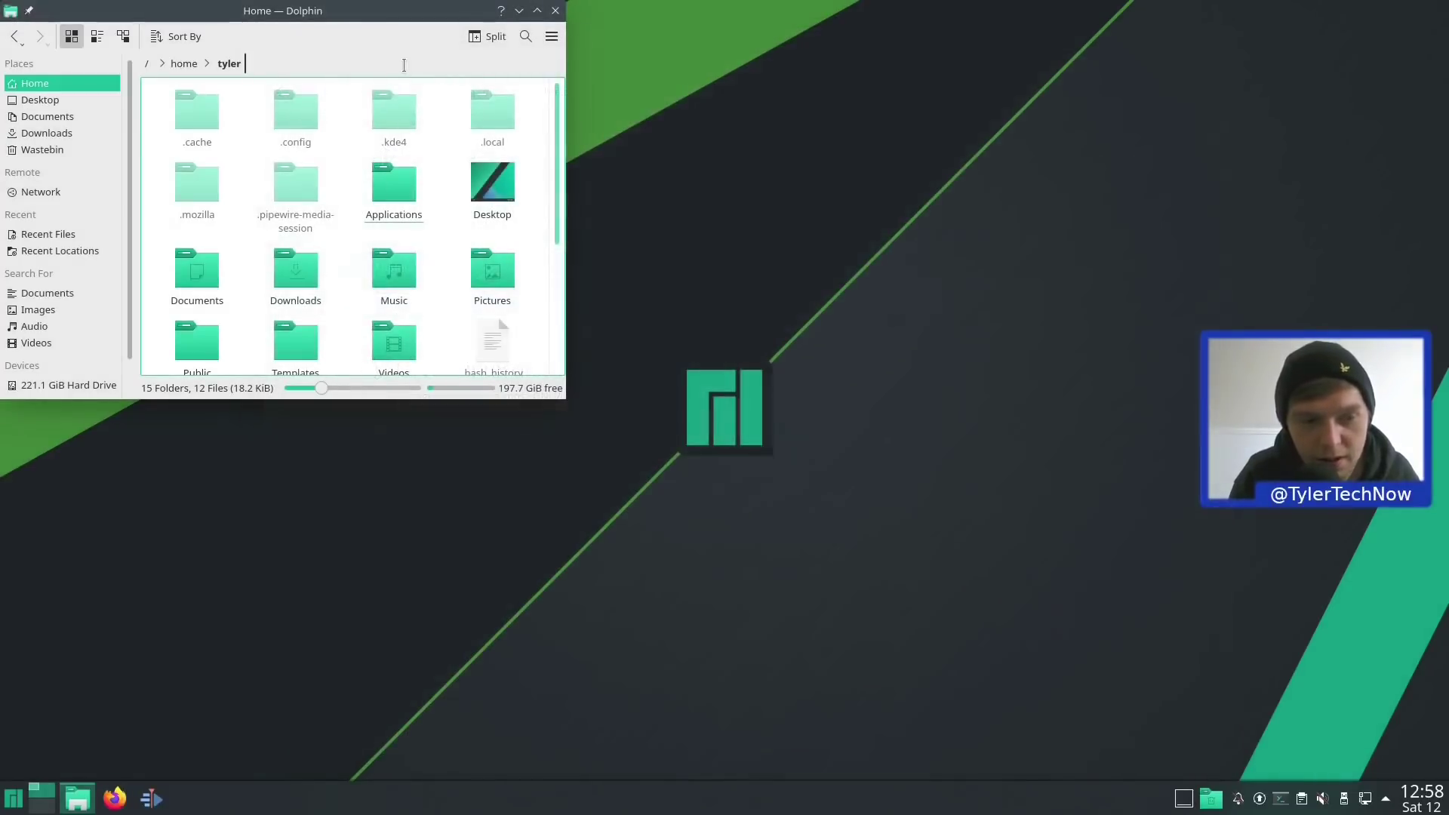
# Navigate Dolphin into .local/share/applications to reveal the Kdenlive .desktop file
pyautogui.moveTo(329, 11); pyautogui.dragTo(815, 152)
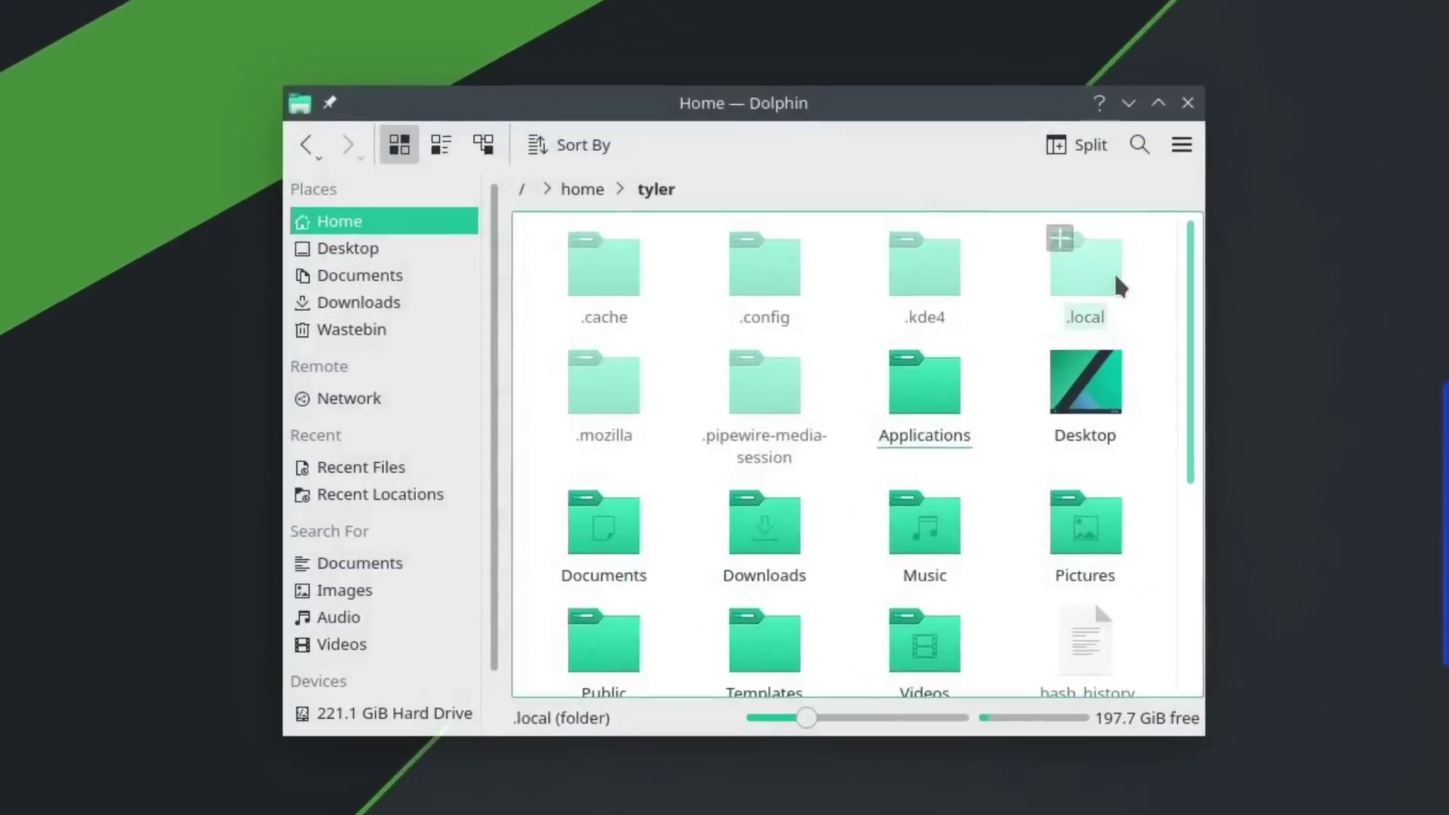
pyautogui.click(1115, 277)
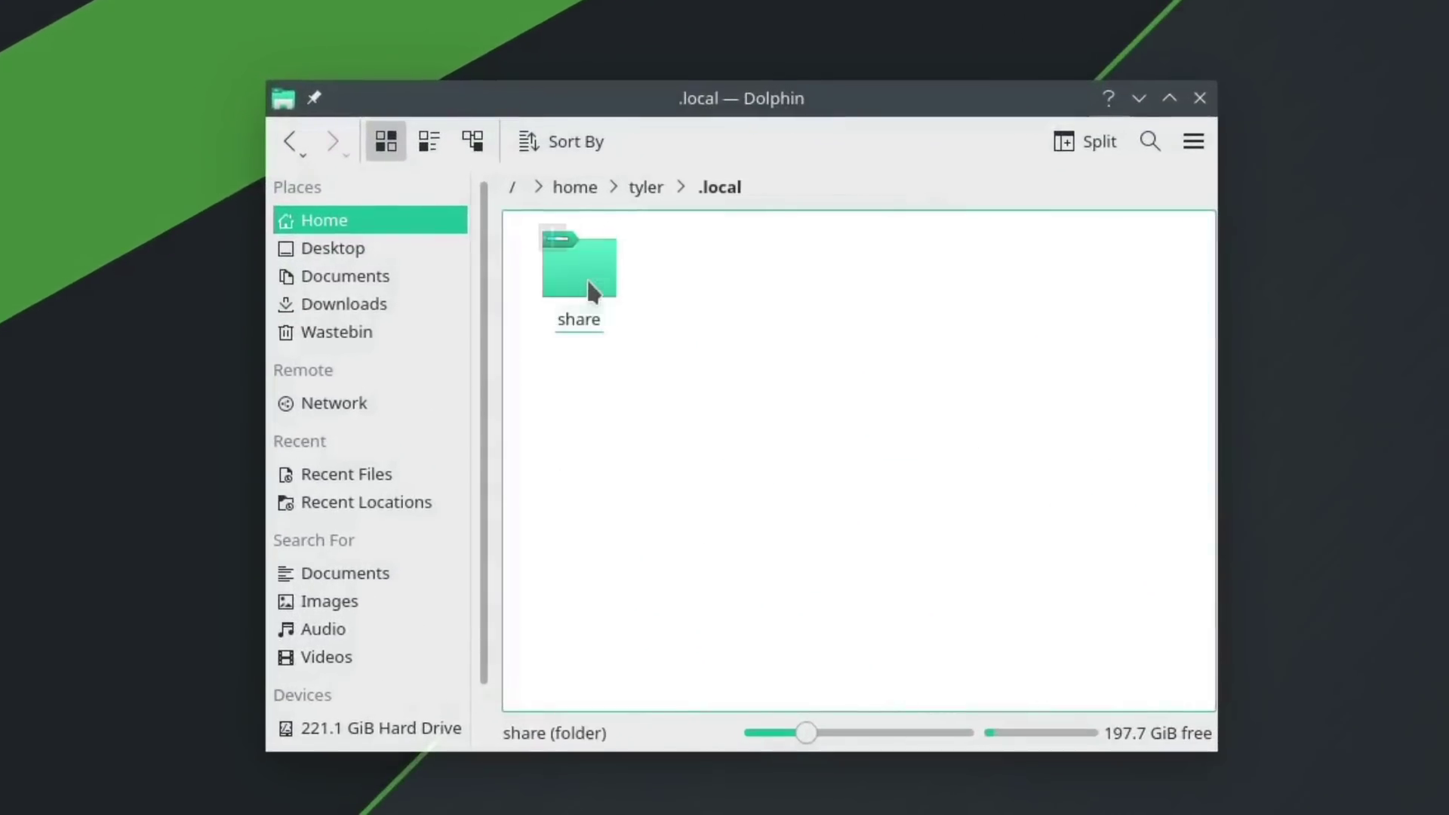
pyautogui.click(613, 281)
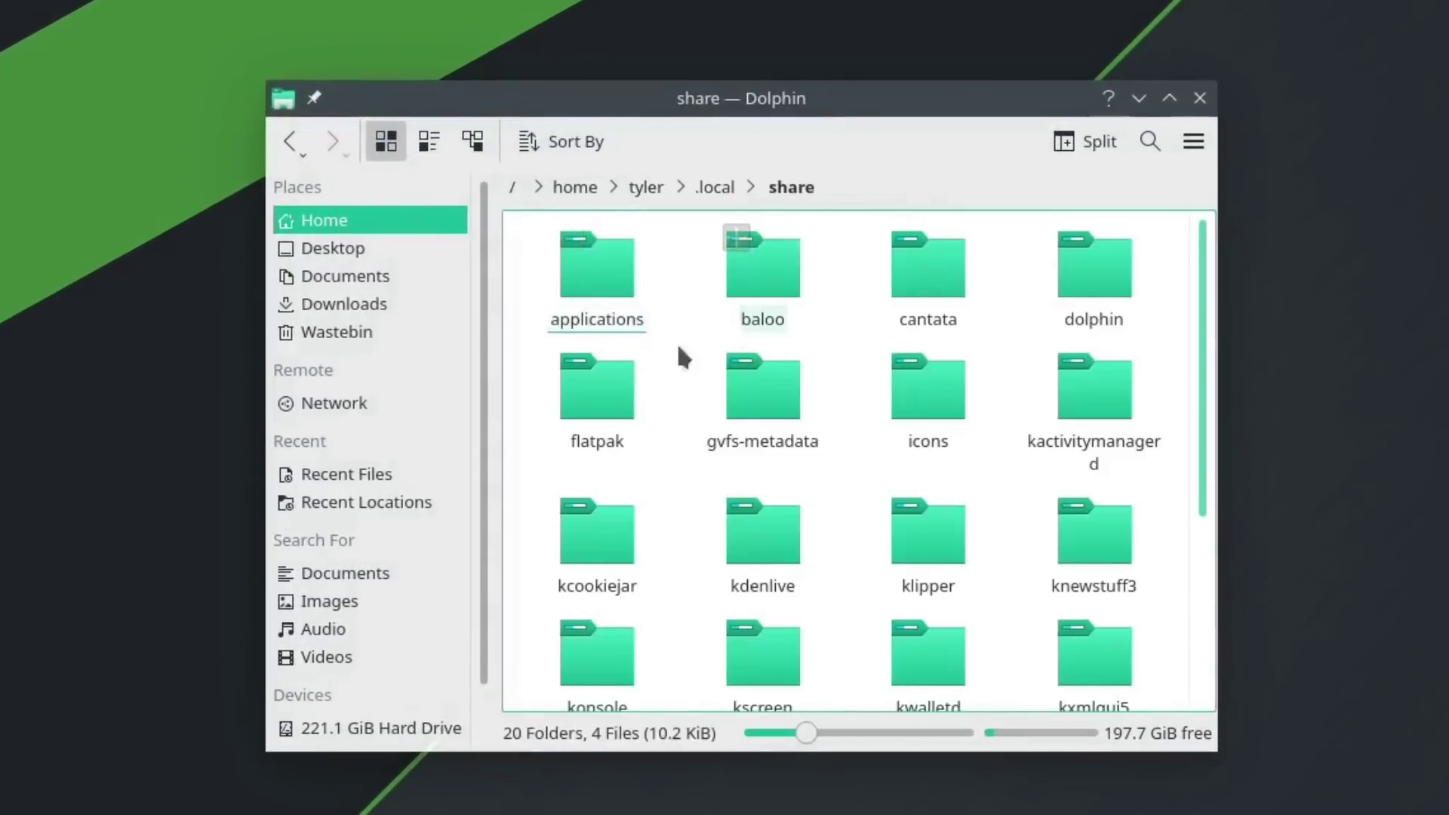
pyautogui.click(594, 315)
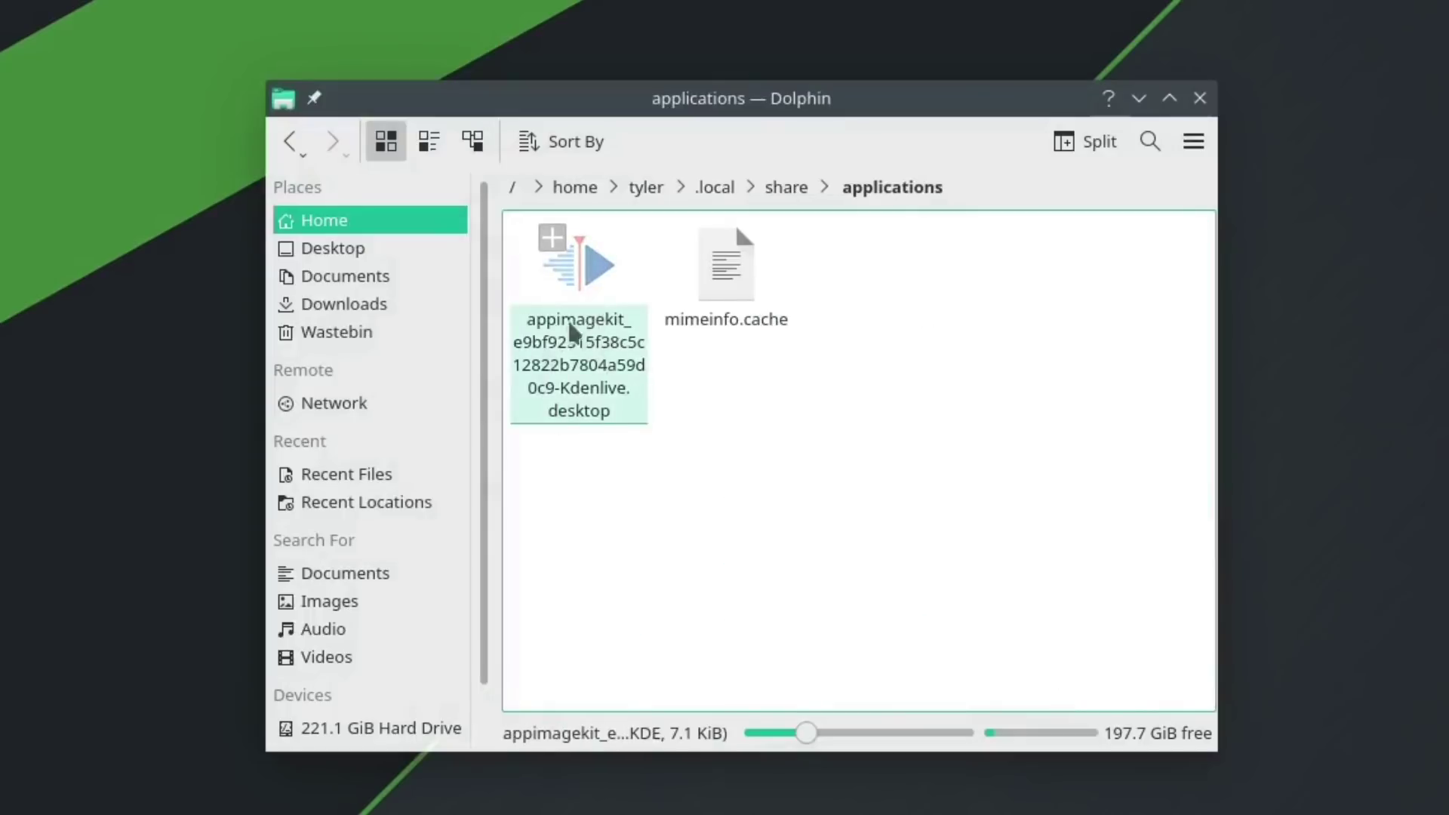
# Open the Kdenlive .desktop file in Kate and search for its Icon line
pyautogui.rightClick(593, 361)
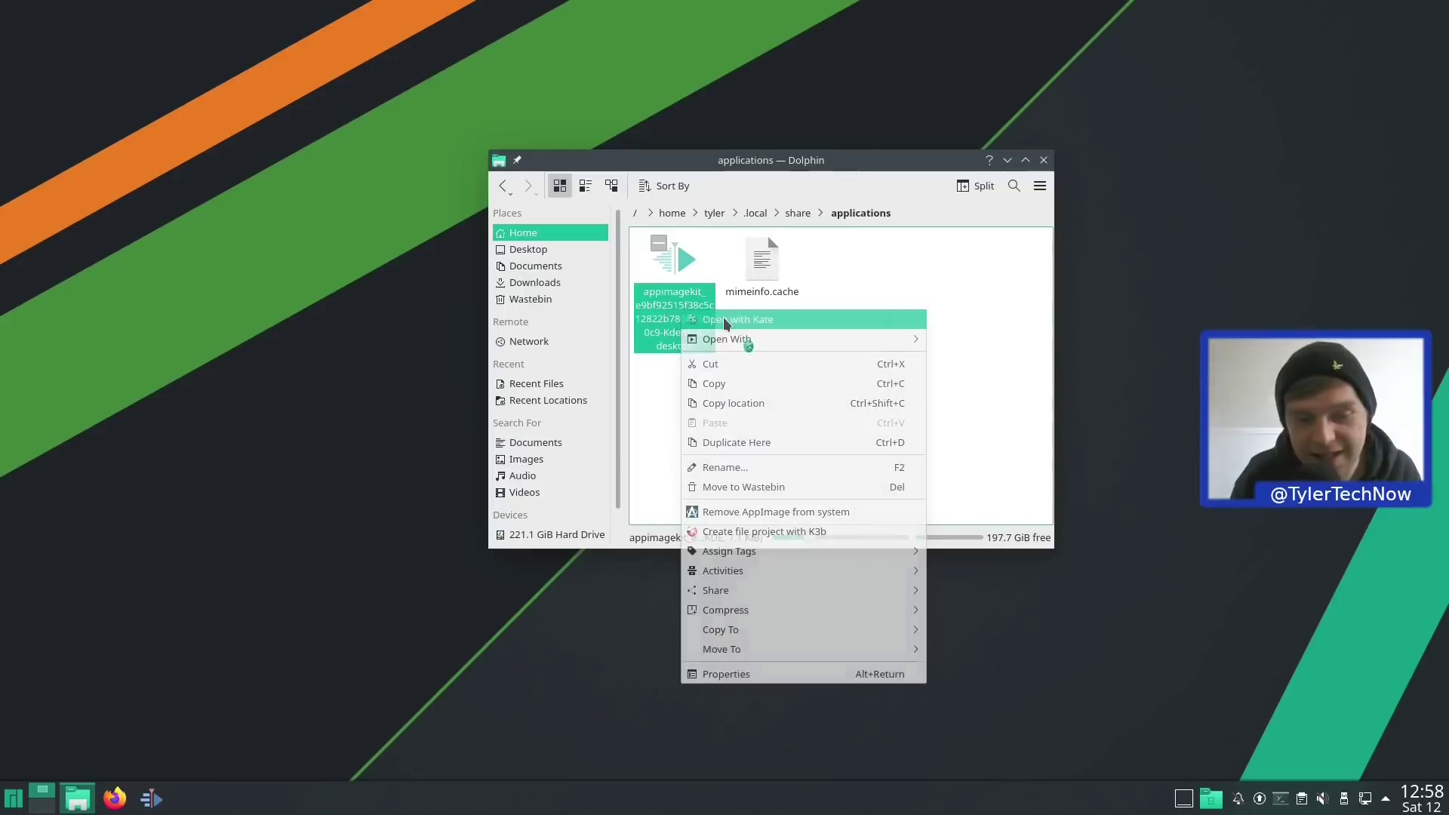
pyautogui.press('Escape')
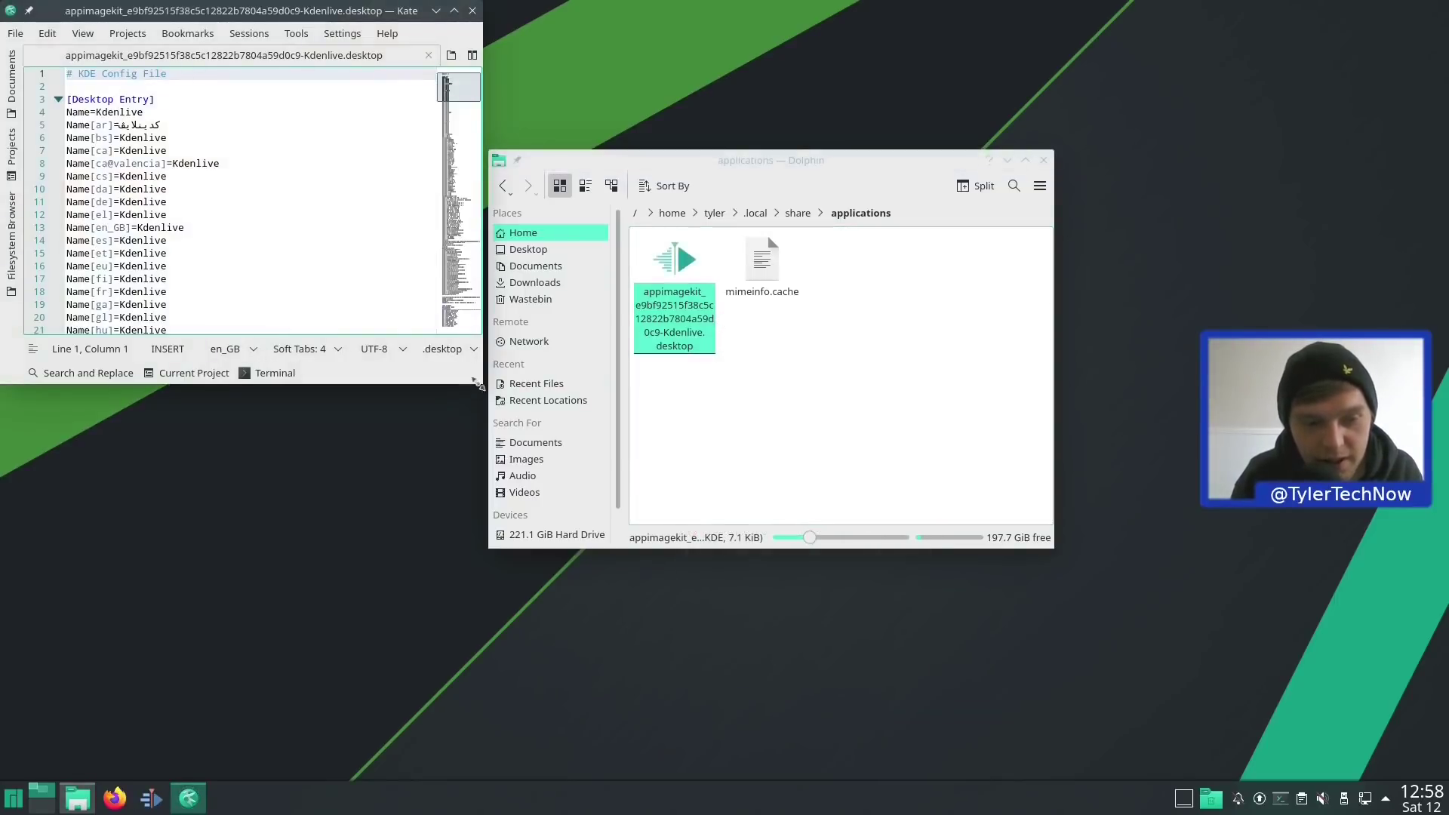
pyautogui.click(1008, 160)
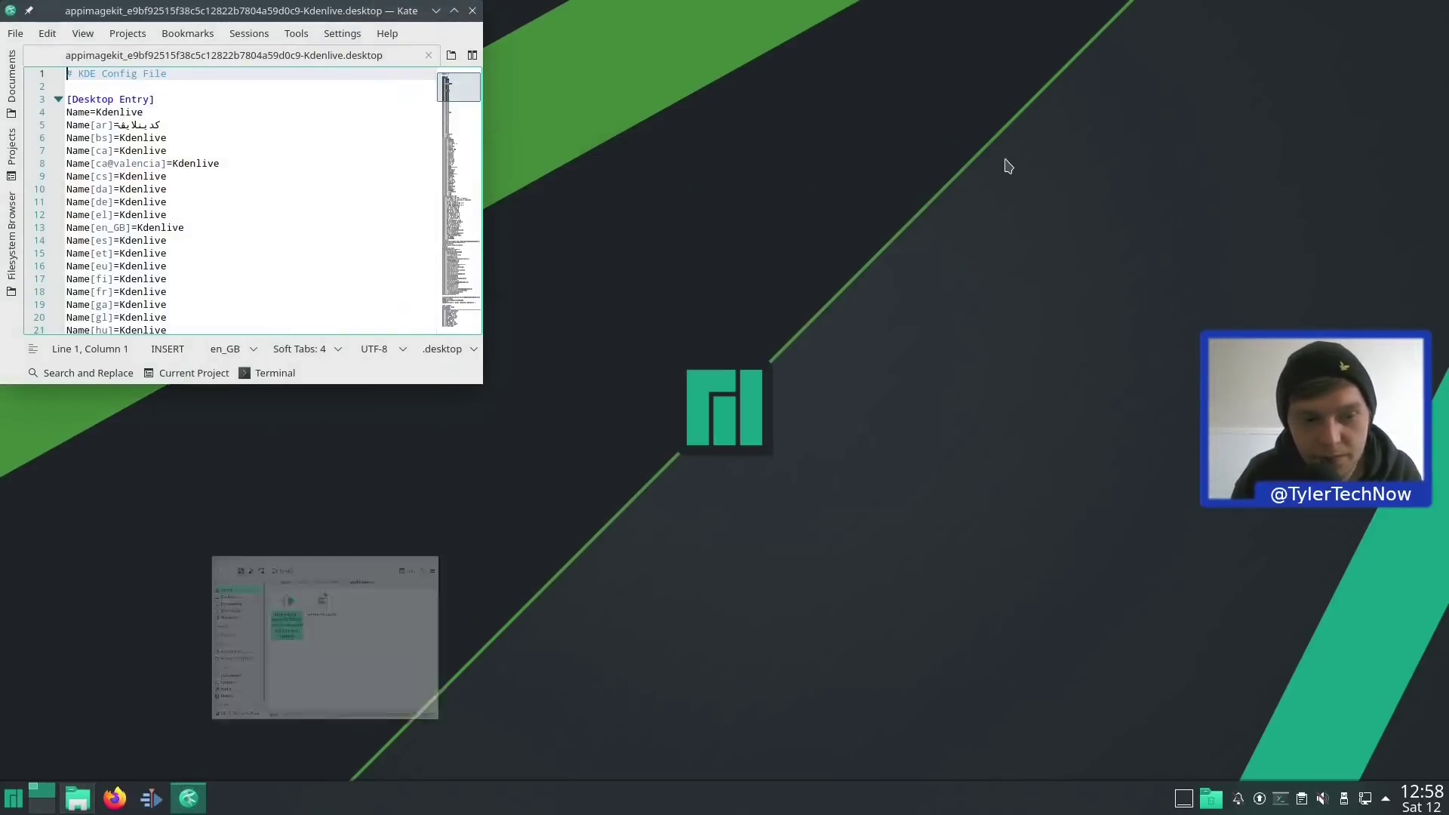
pyautogui.moveTo(339, 16); pyautogui.dragTo(856, 189)
pyautogui.hotkey('ctrl', 'f')
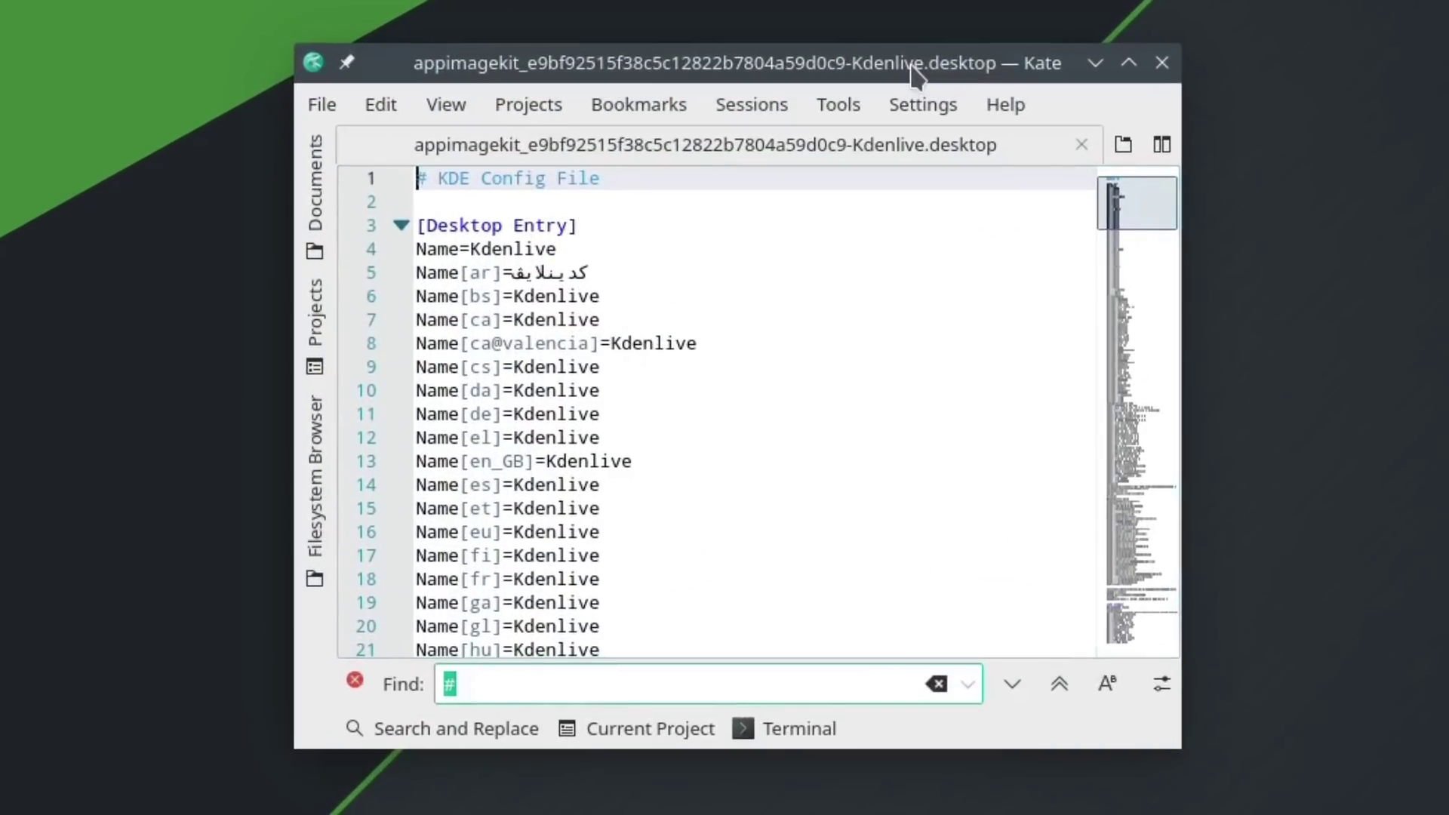
pyautogui.write('icon')
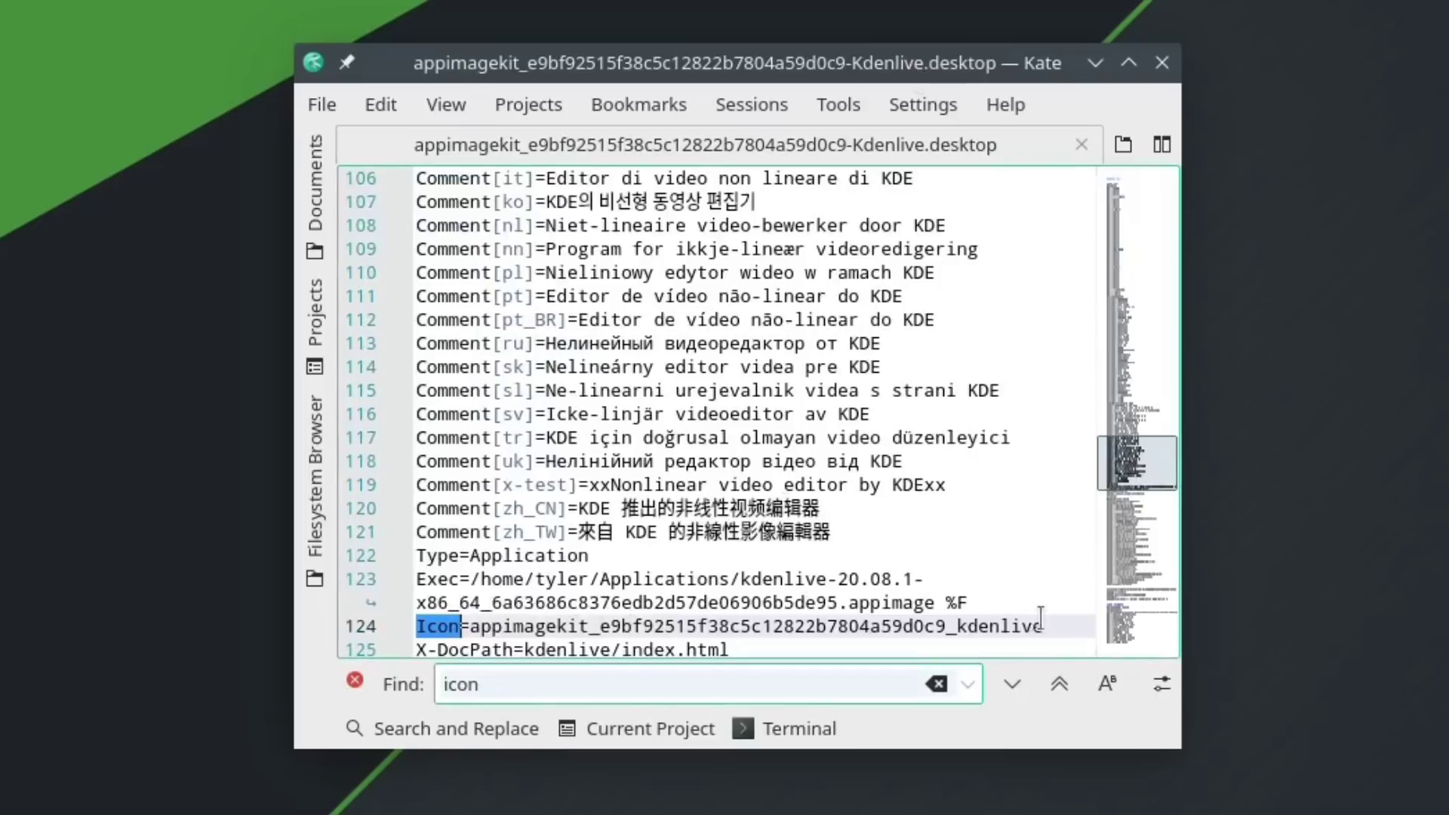
pyautogui.moveTo(1044, 627); pyautogui.dragTo(804, 189)
pyautogui.scroll(4, 861, 332)
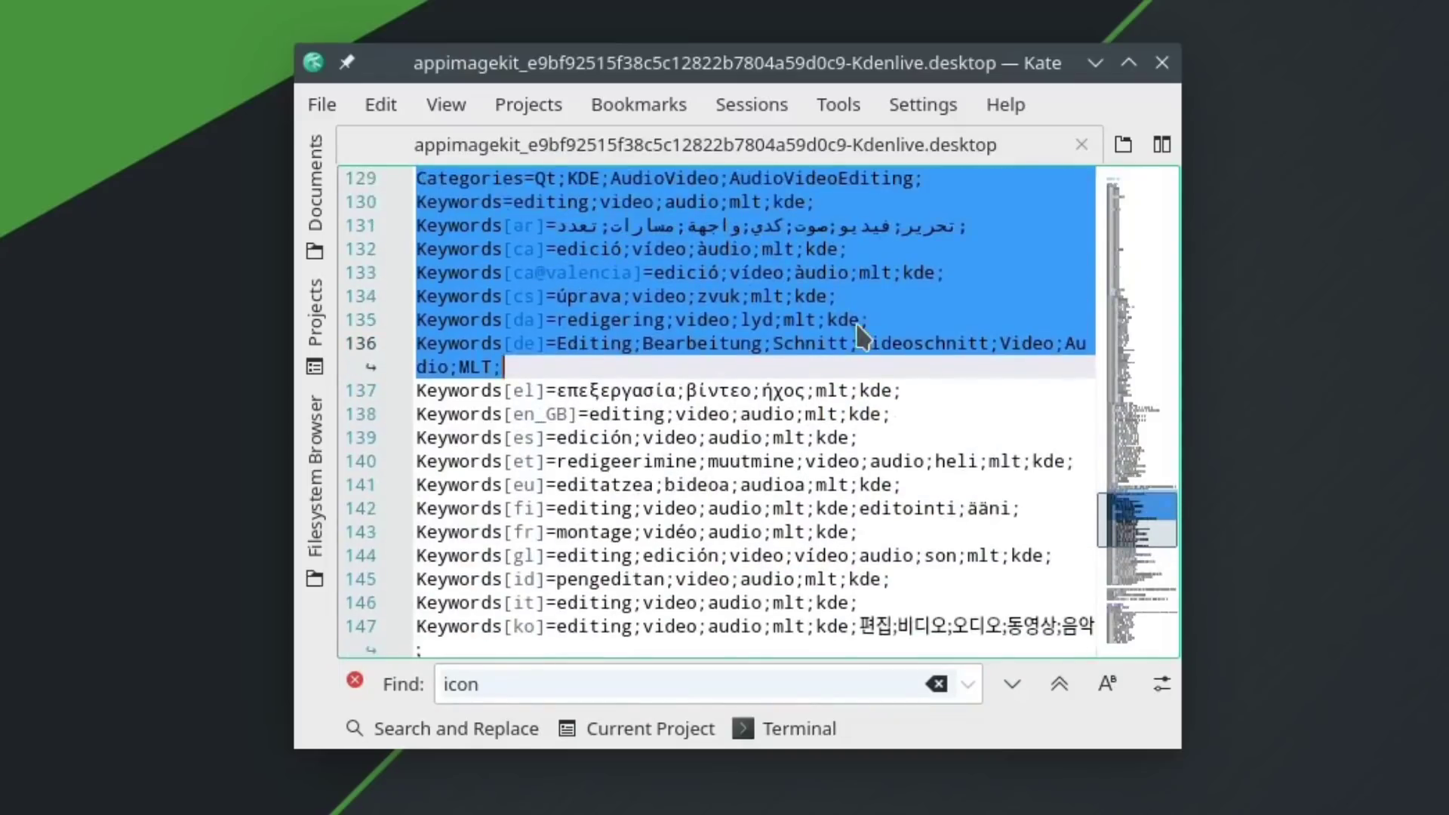
pyautogui.scroll(1, 858, 332)
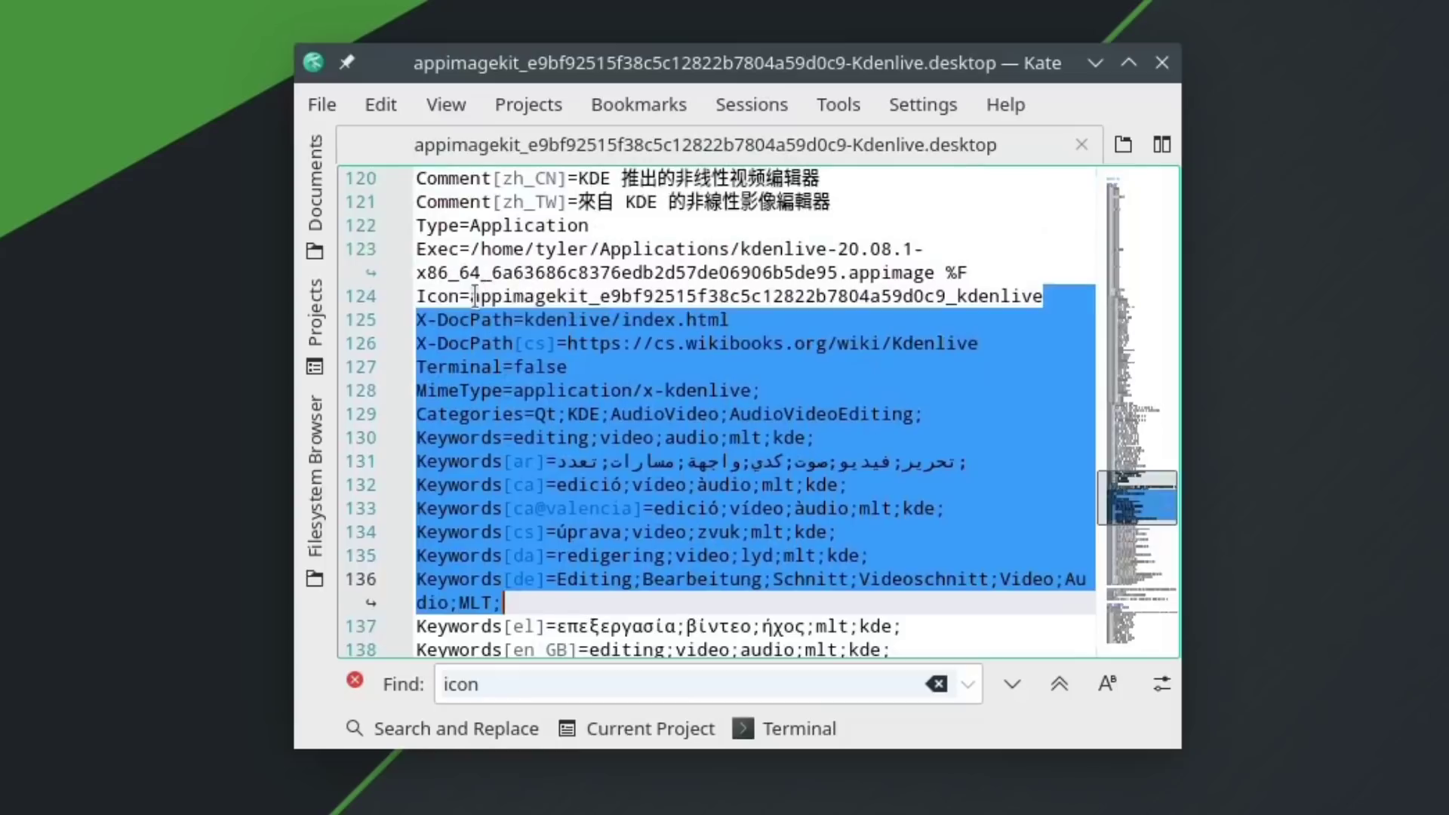
# Change the Icon value to kdenlive, save the file, and close Kate
pyautogui.click(471, 295)
pyautogui.moveTo(471, 294); pyautogui.dragTo(1069, 289)
pyautogui.write('kdenlive')
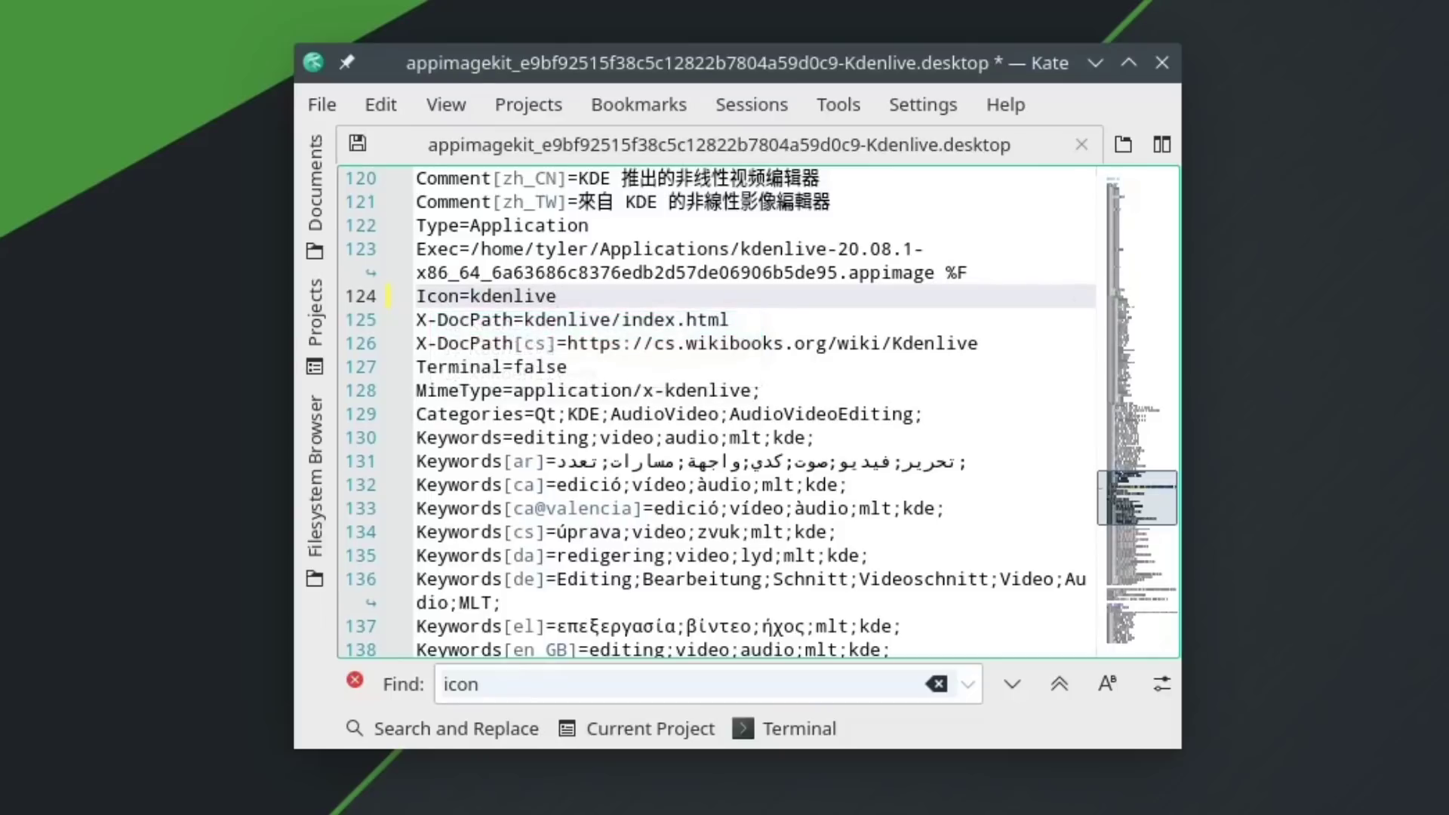
pyautogui.hotkey('ctrl', 's')
pyautogui.click(989, 183)
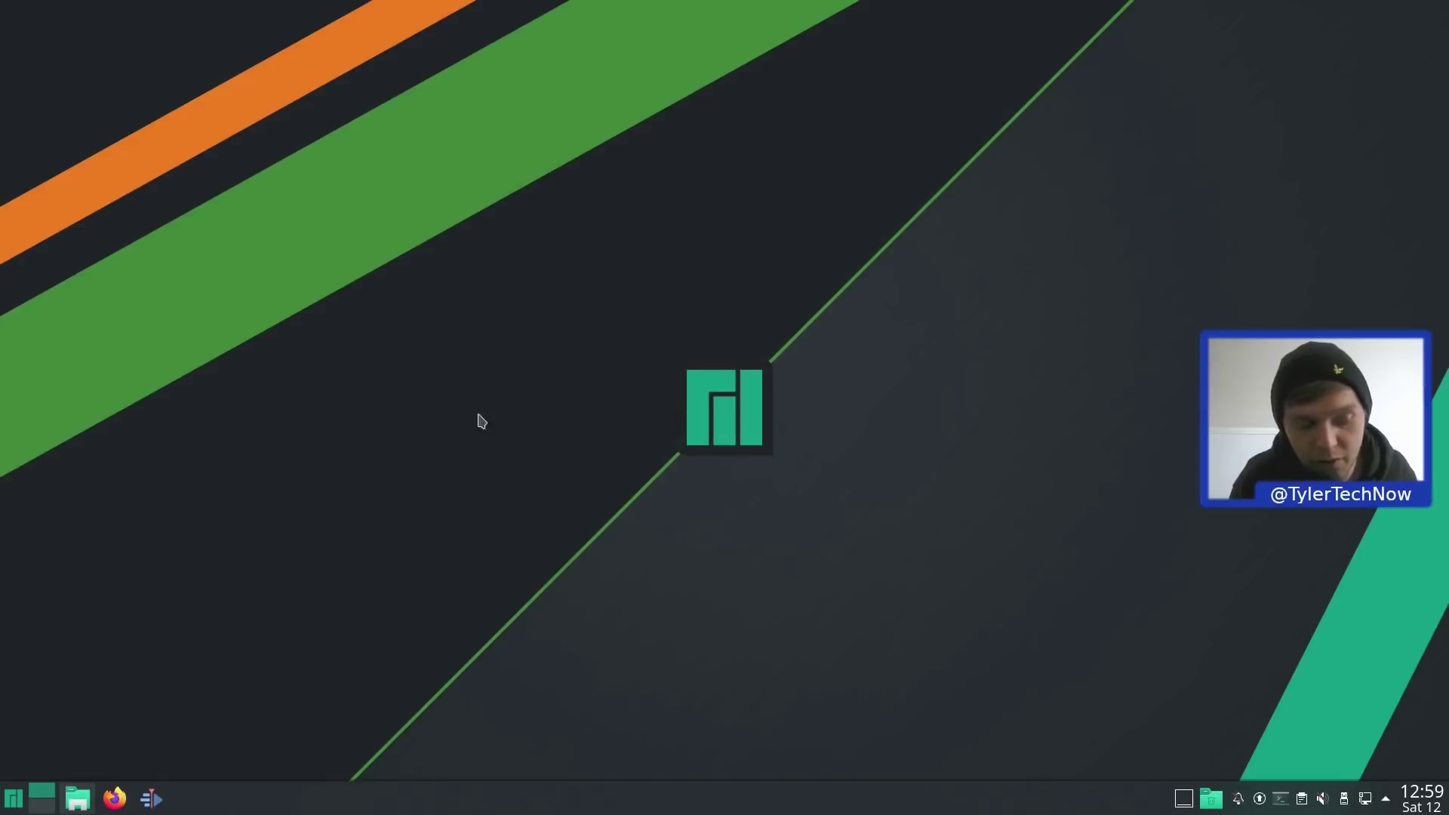
pyautogui.click(12, 805)
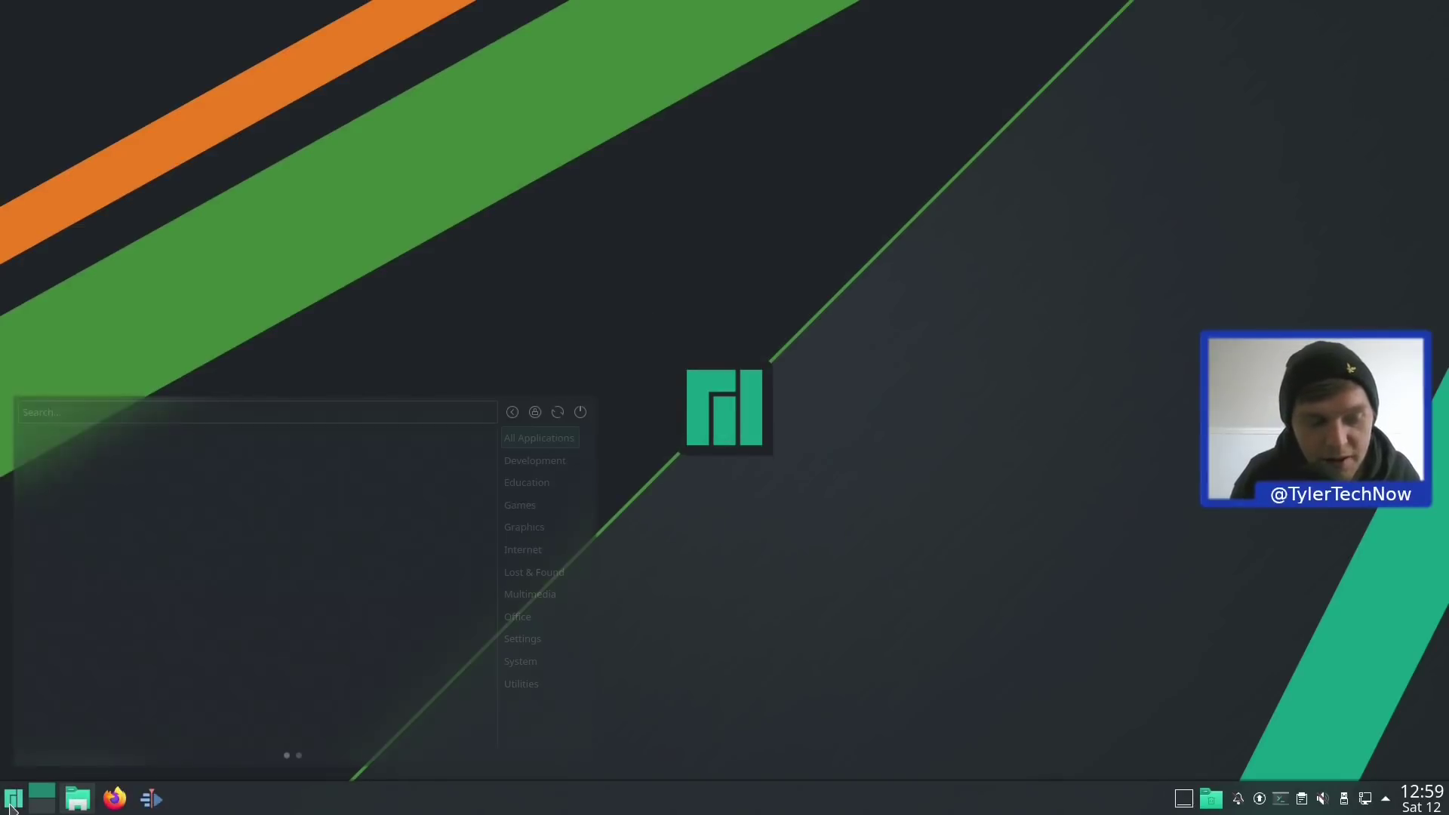
pyautogui.click(547, 599)
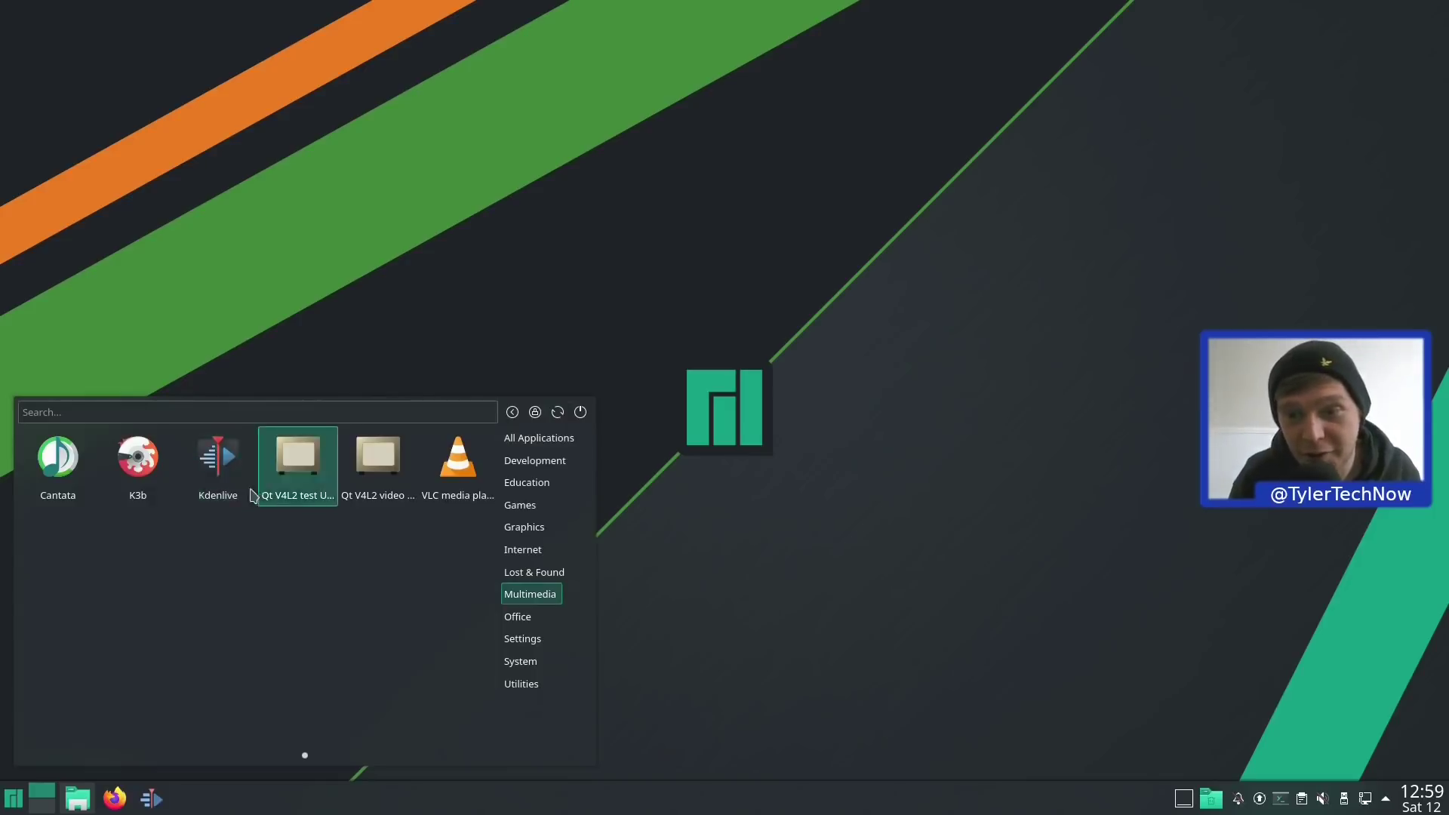
pyautogui.moveTo(559, 462)
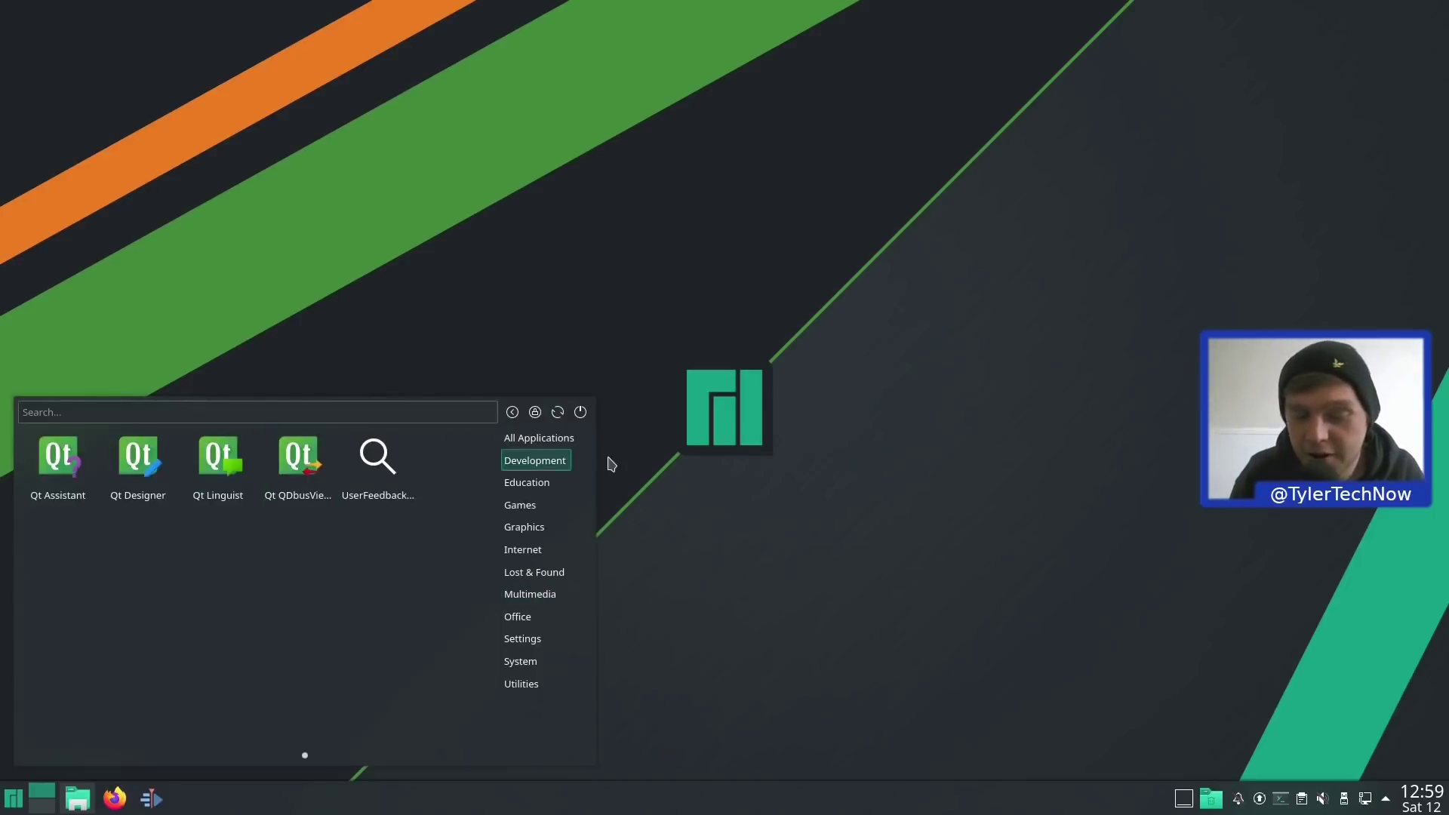
pyautogui.click(801, 478)
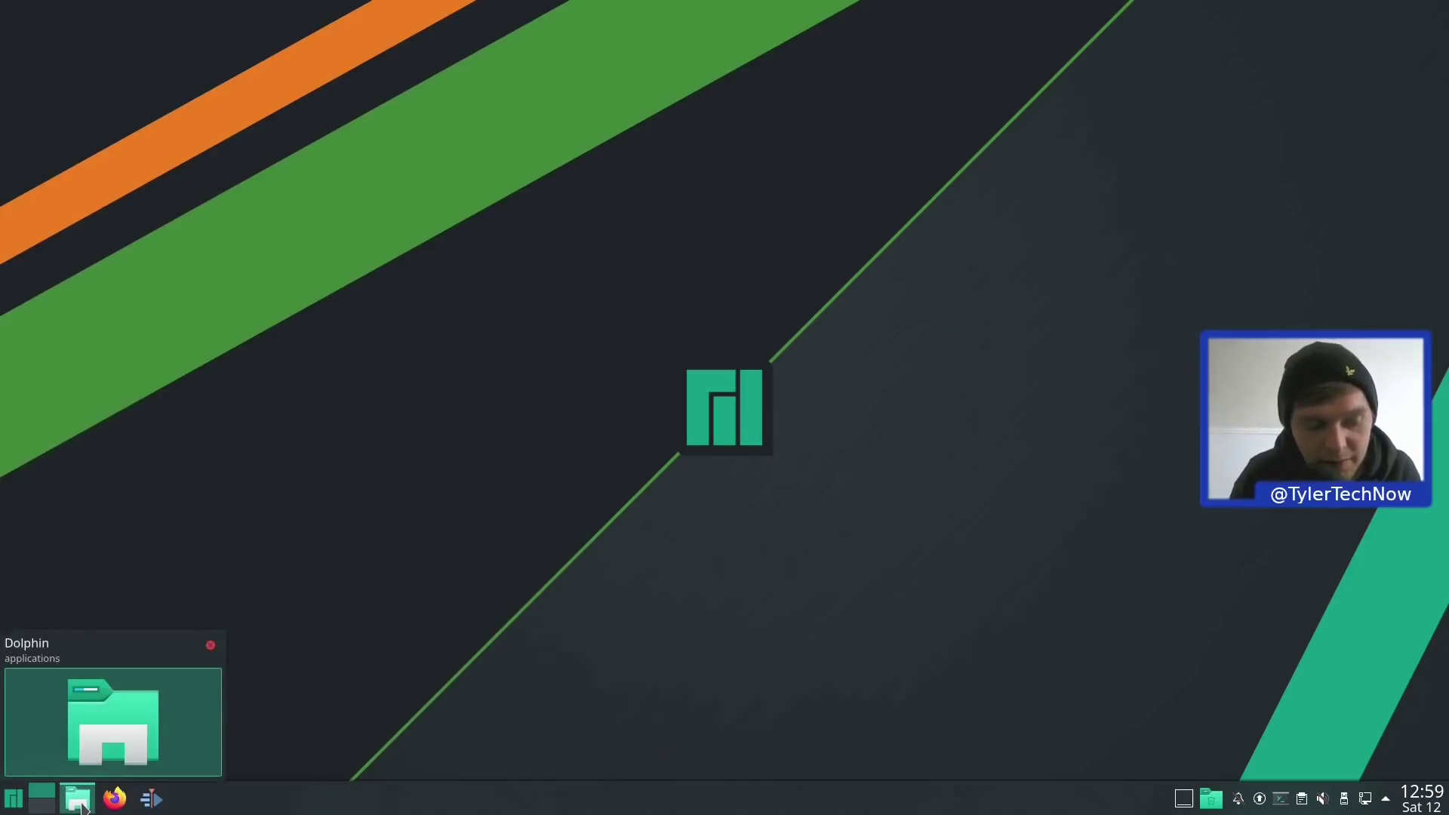
# Tile Dolphin's applications folder on the left half and Firefox on the right half
pyautogui.click(81, 806)
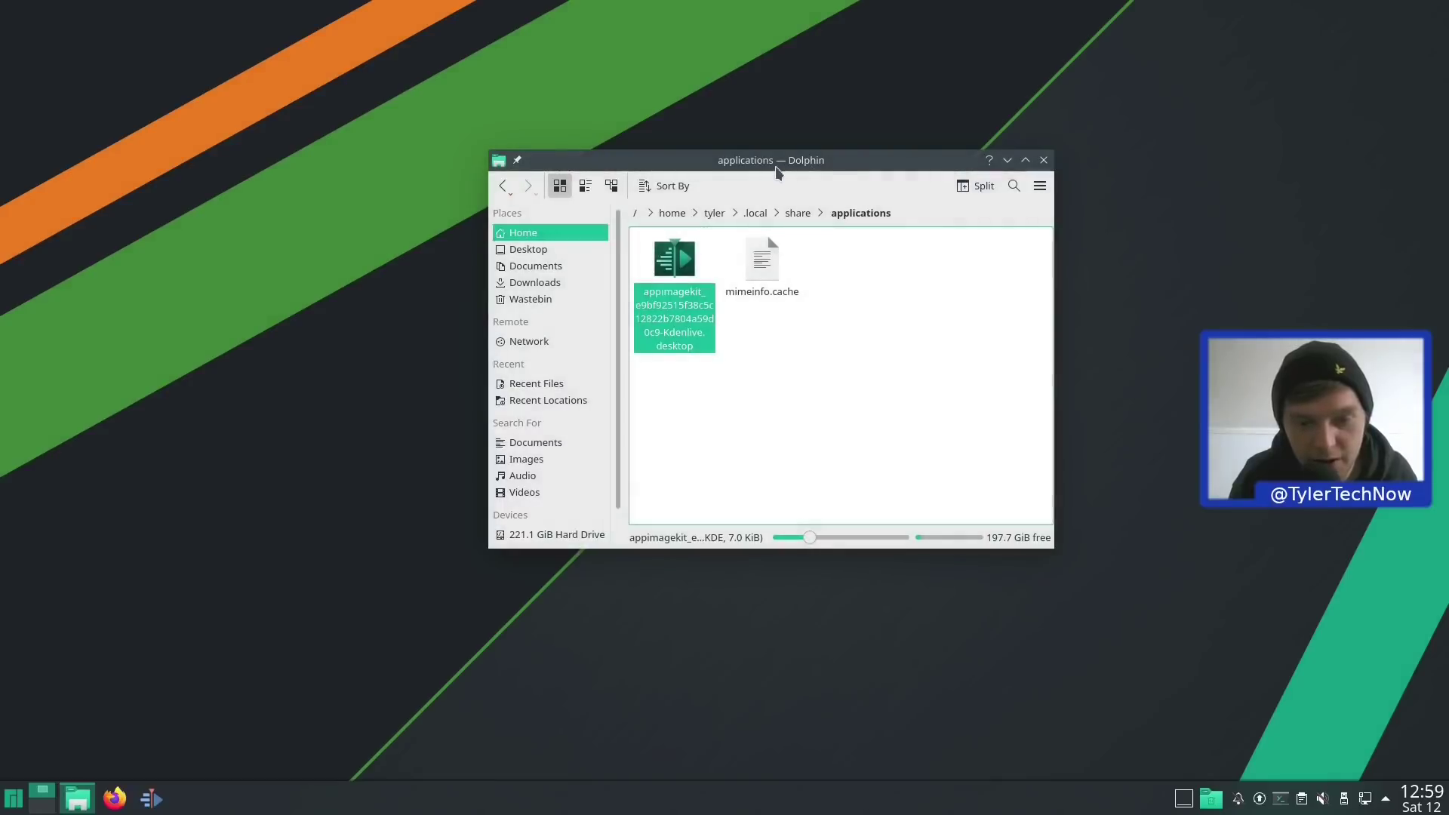
pyautogui.moveTo(771, 161); pyautogui.dragTo(1, 292)
pyautogui.click(115, 802)
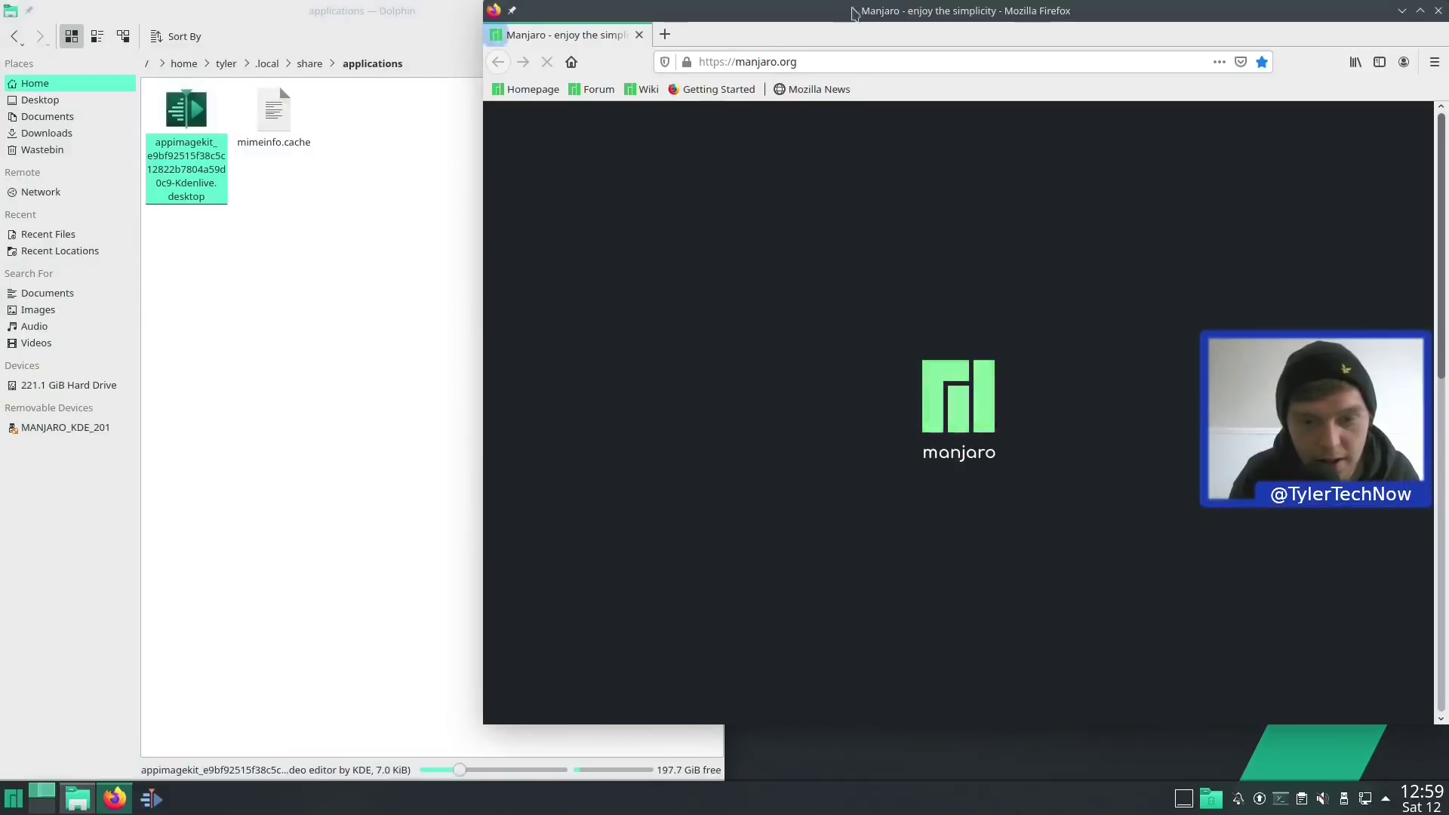
pyautogui.moveTo(854, 13); pyautogui.dragTo(1443, 214)
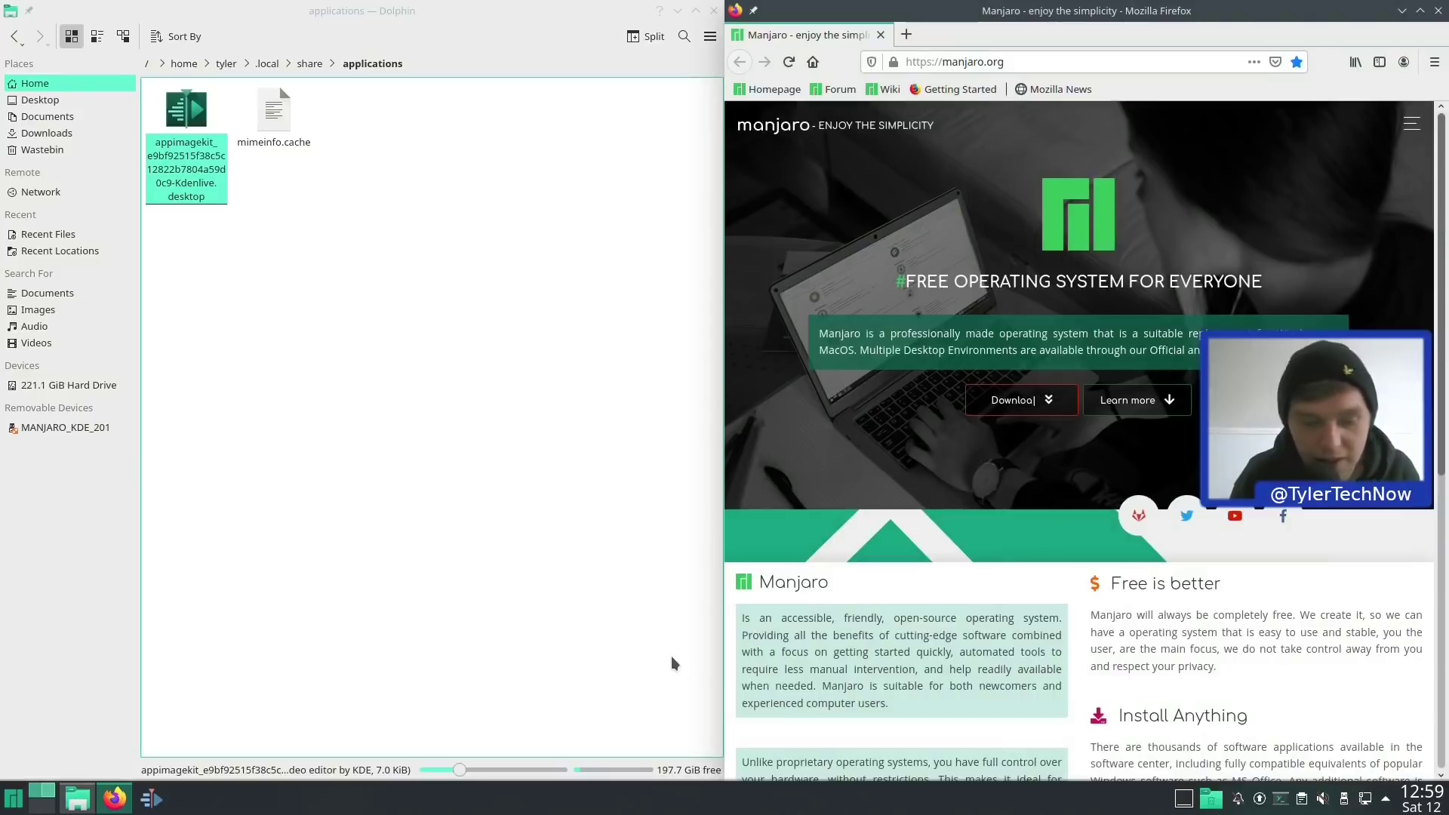
# Bring up the launcher's Leave options and cancel the shutdown countdown
pyautogui.click(14, 799)
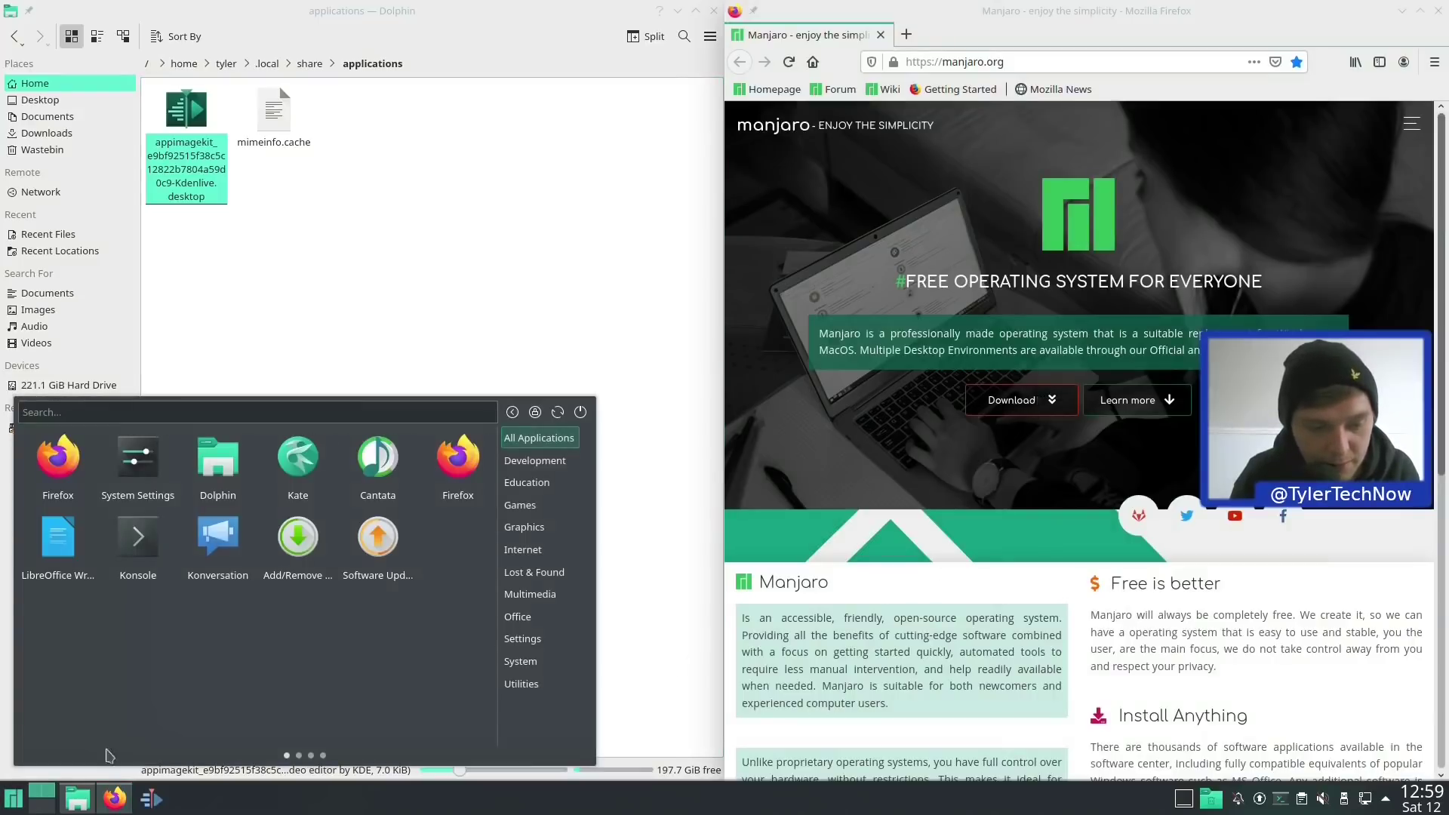
pyautogui.click(580, 411)
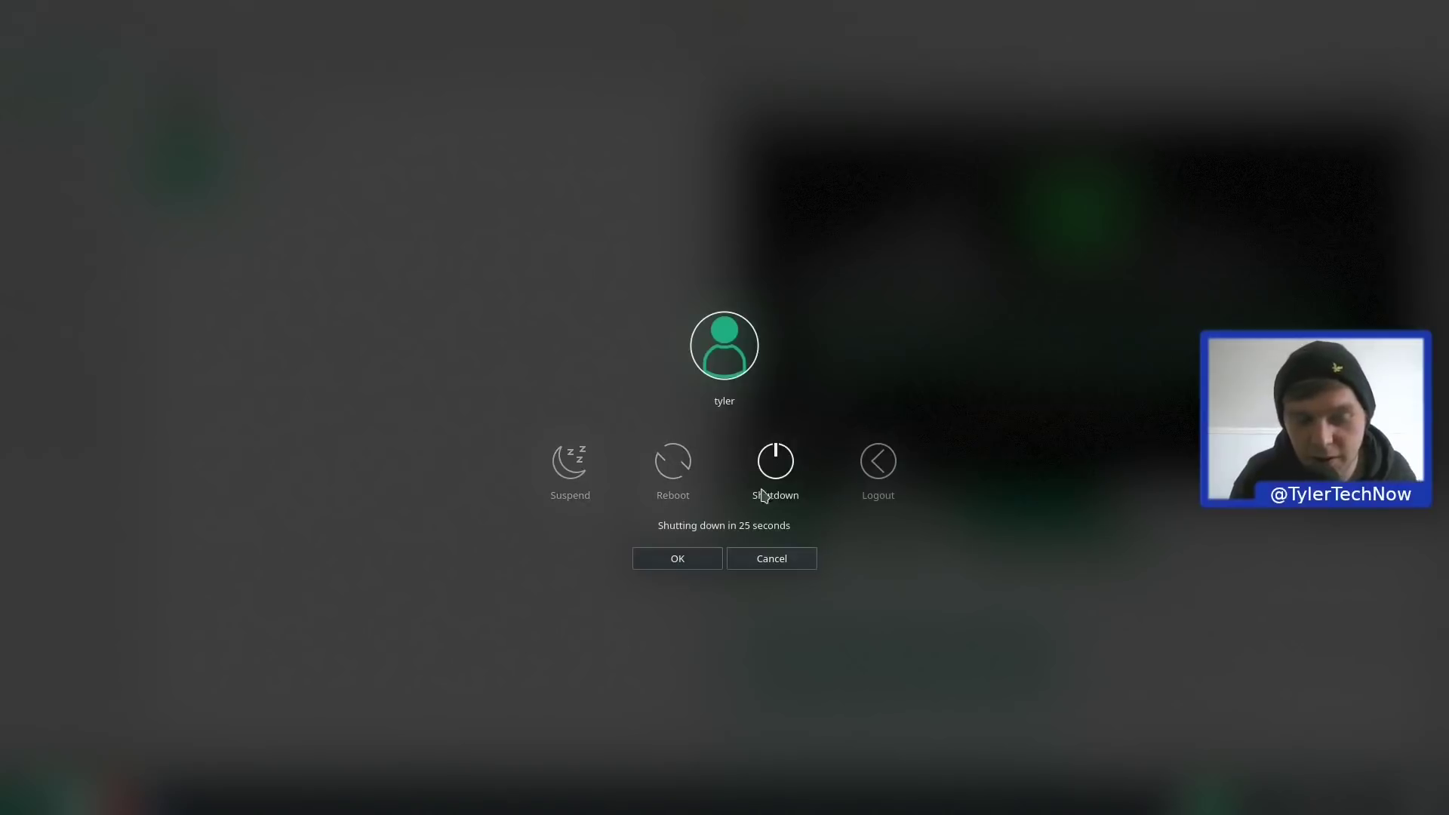
pyautogui.click(778, 562)
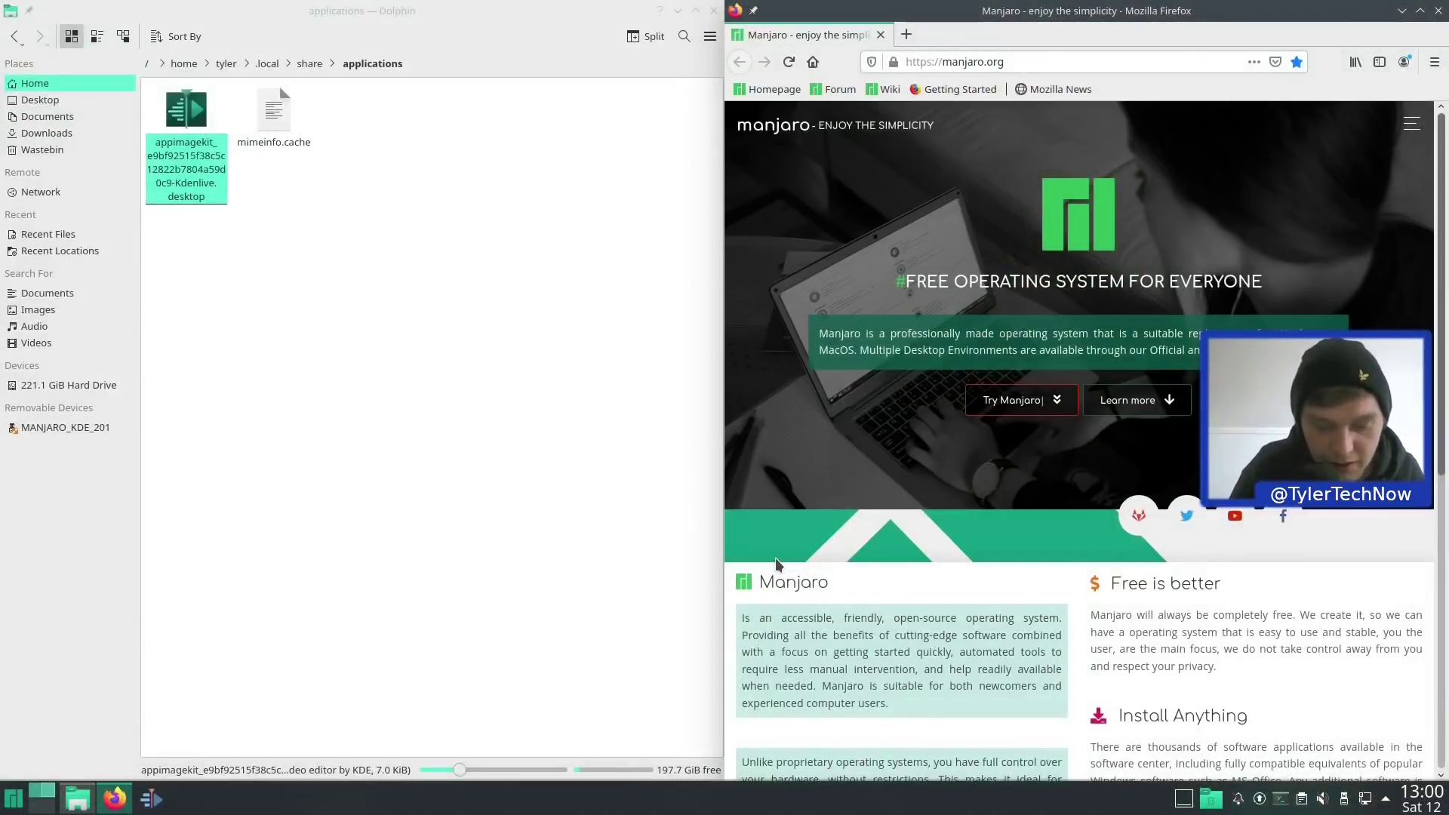
# Drop down Yakuake and type 'systemctl hibernate', correcting the 'hubernate' typo
pyautogui.press('F12')
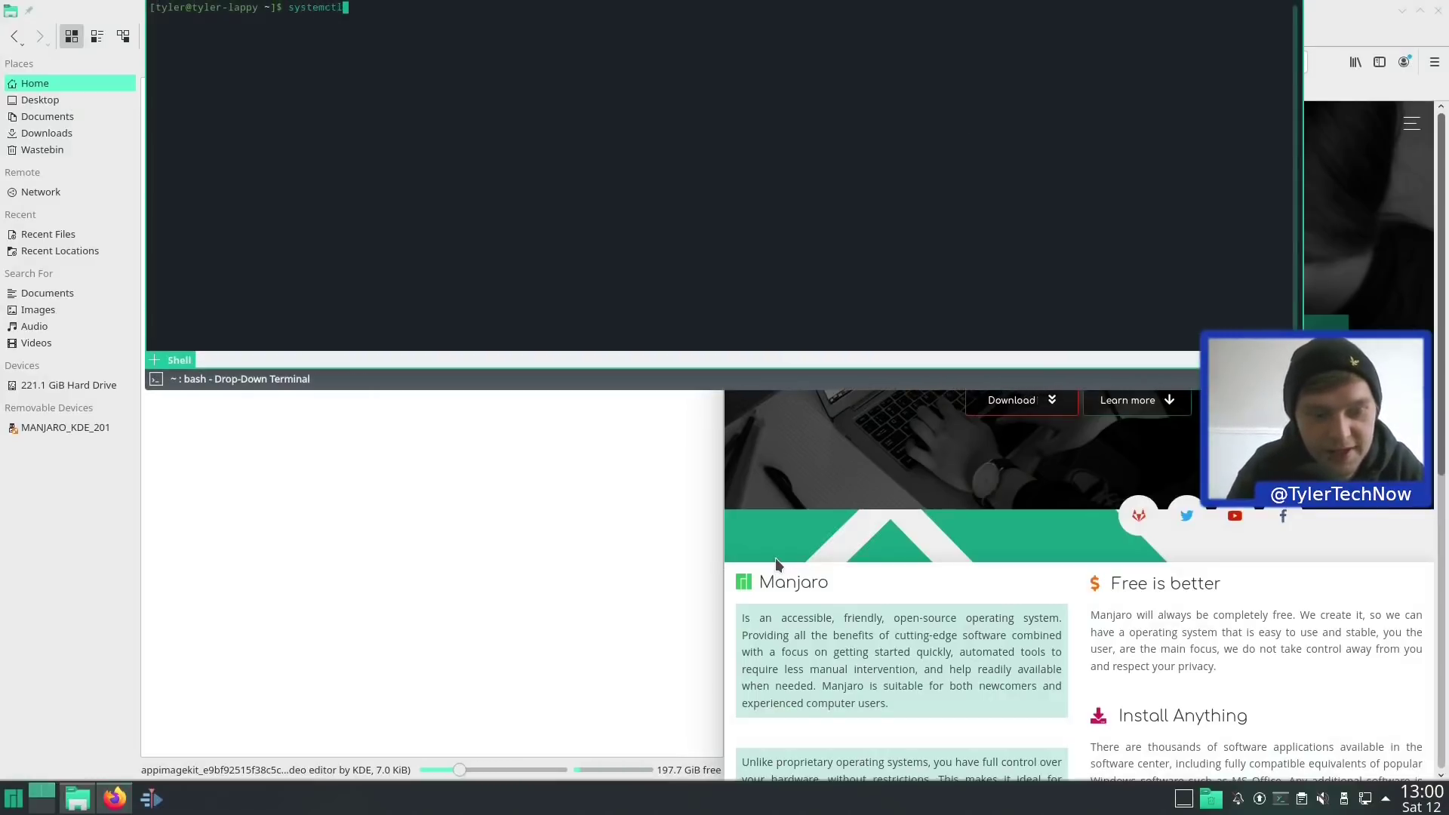
pyautogui.write('systemctl hubernate')
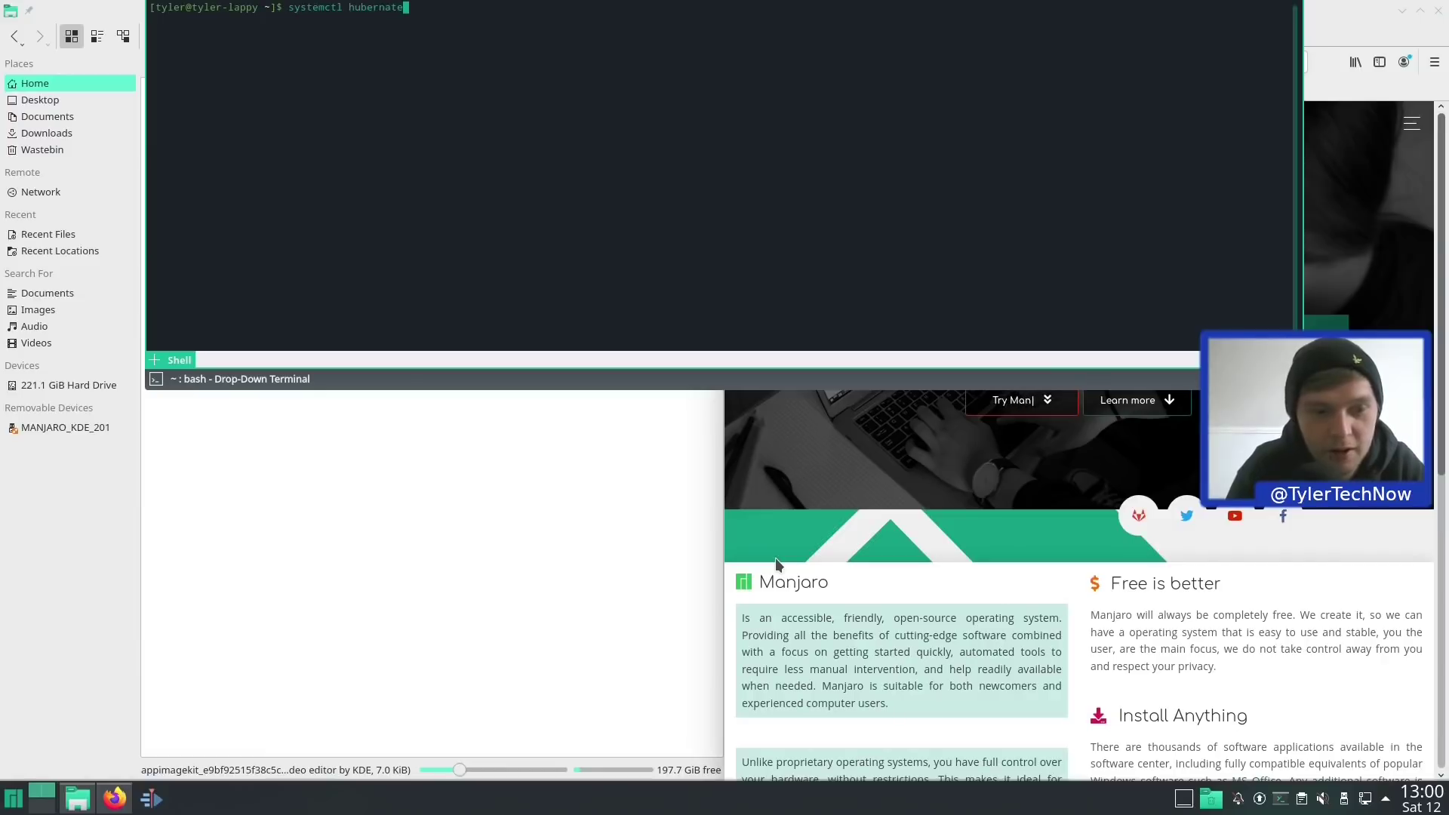
pyautogui.press('BackSpace')
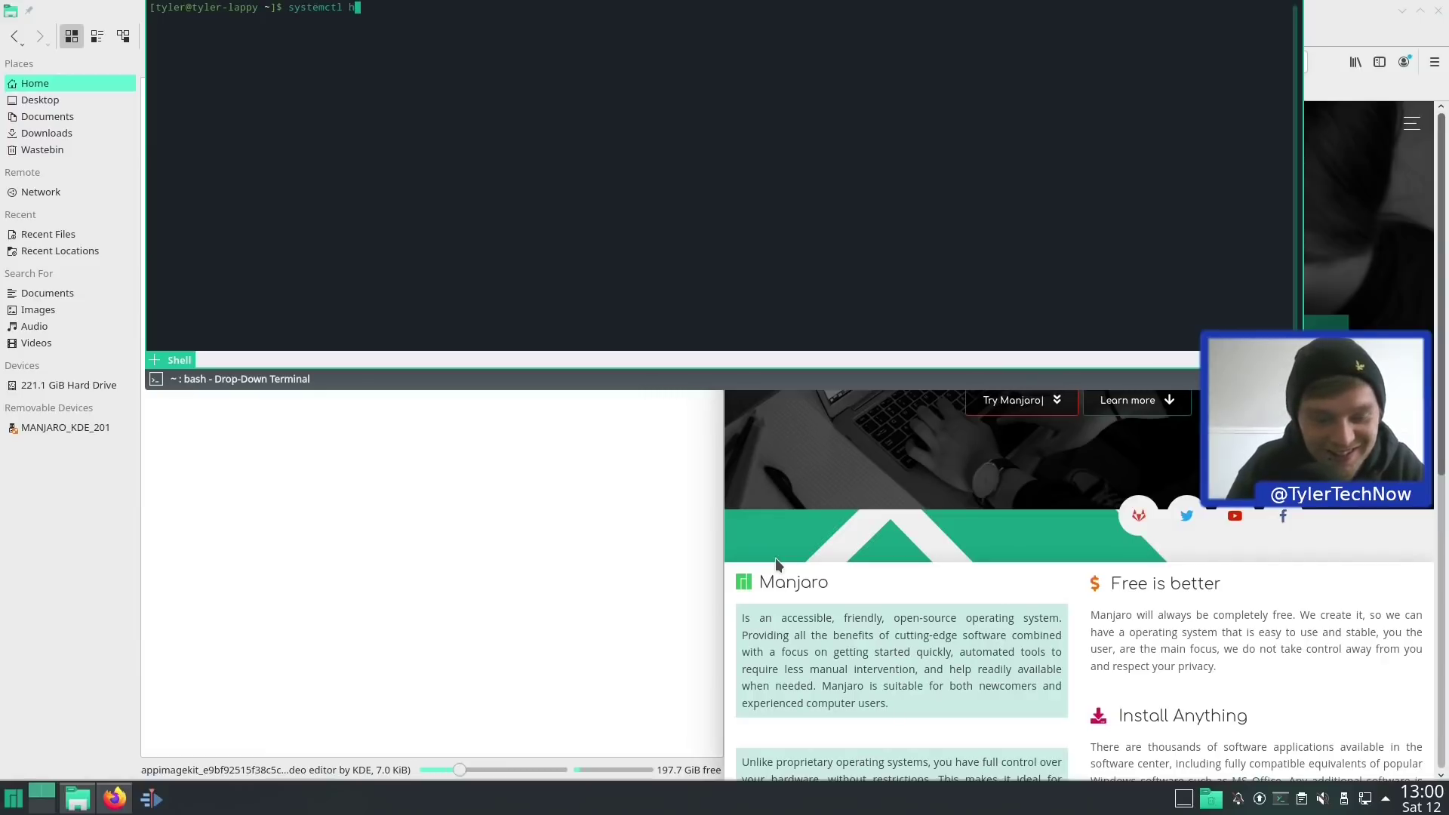
pyautogui.write('te')
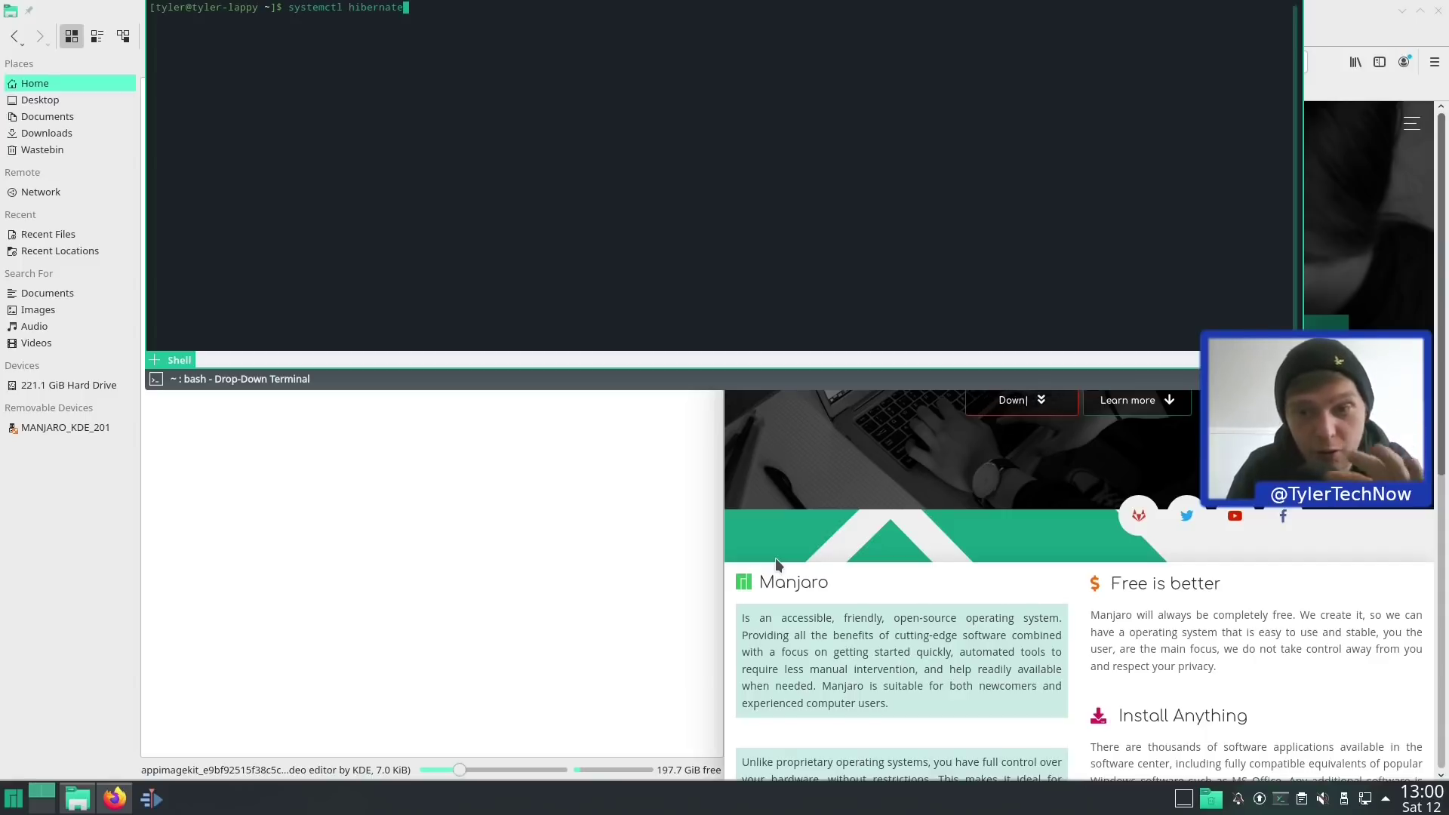
# Run systemctl hibernate, then unlock the resumed session by entering the account password
pyautogui.press('Return')
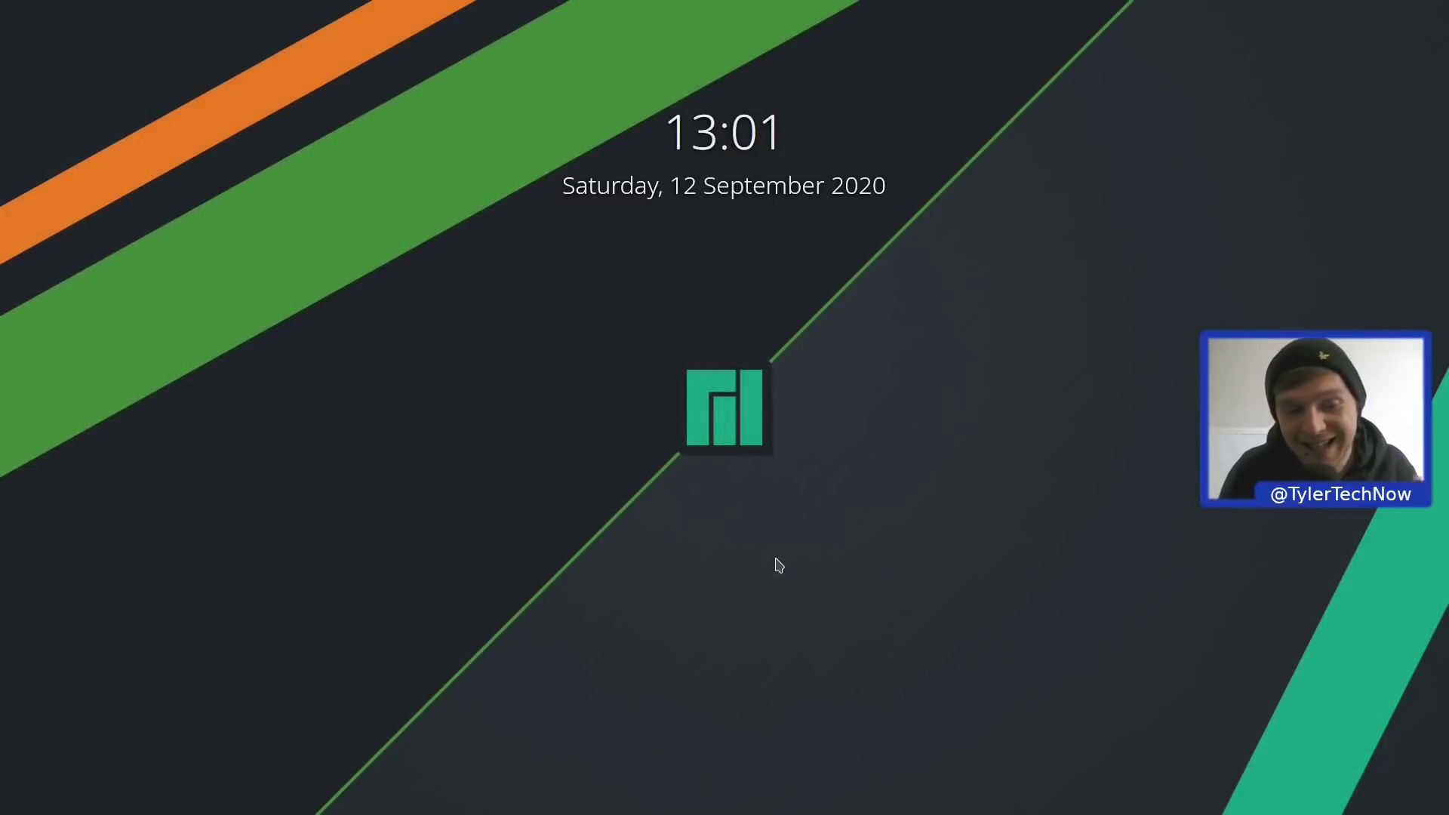
pyautogui.moveTo(725, 486)
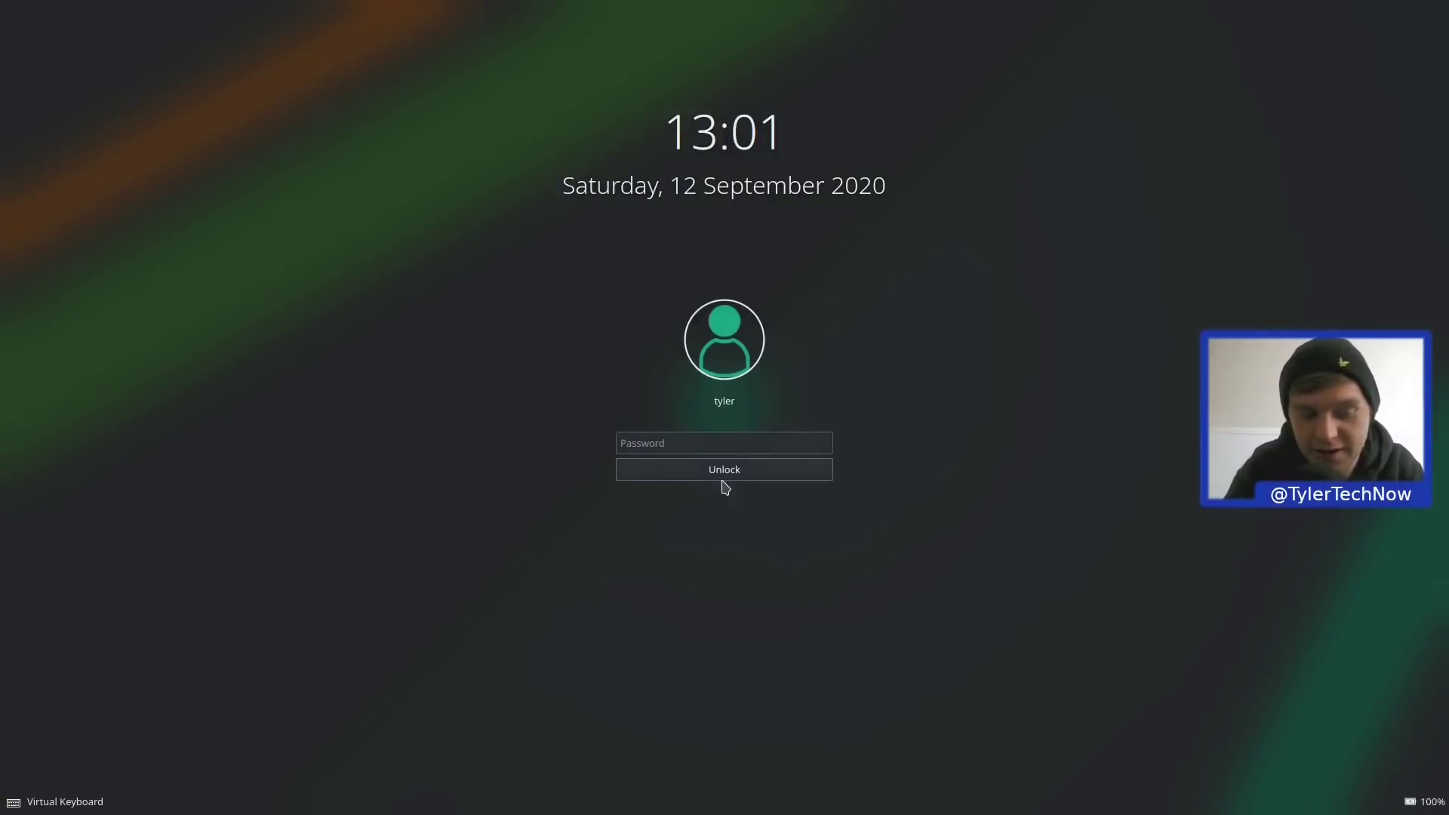
pyautogui.click(676, 445)
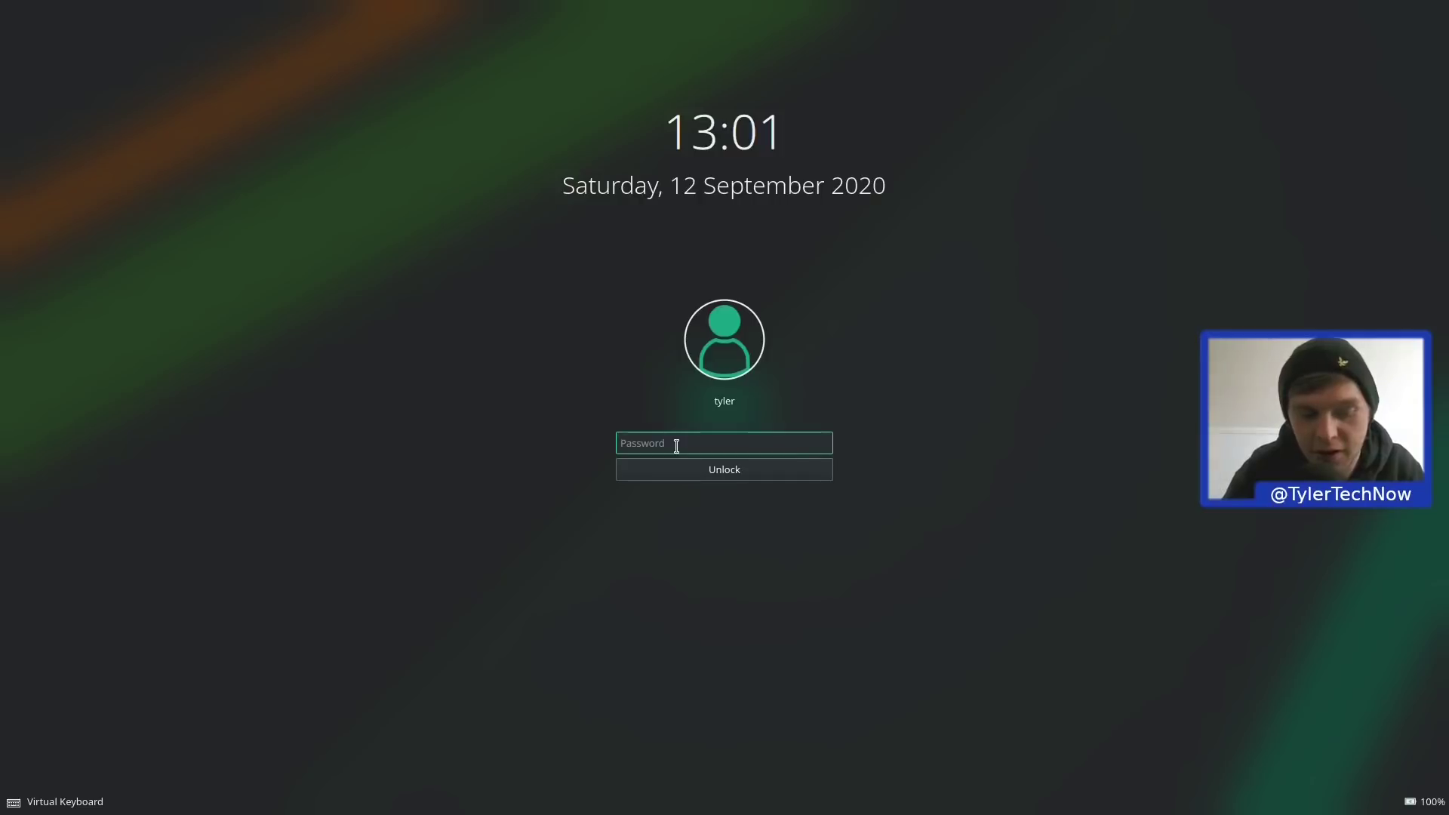
pyautogui.press('Return')
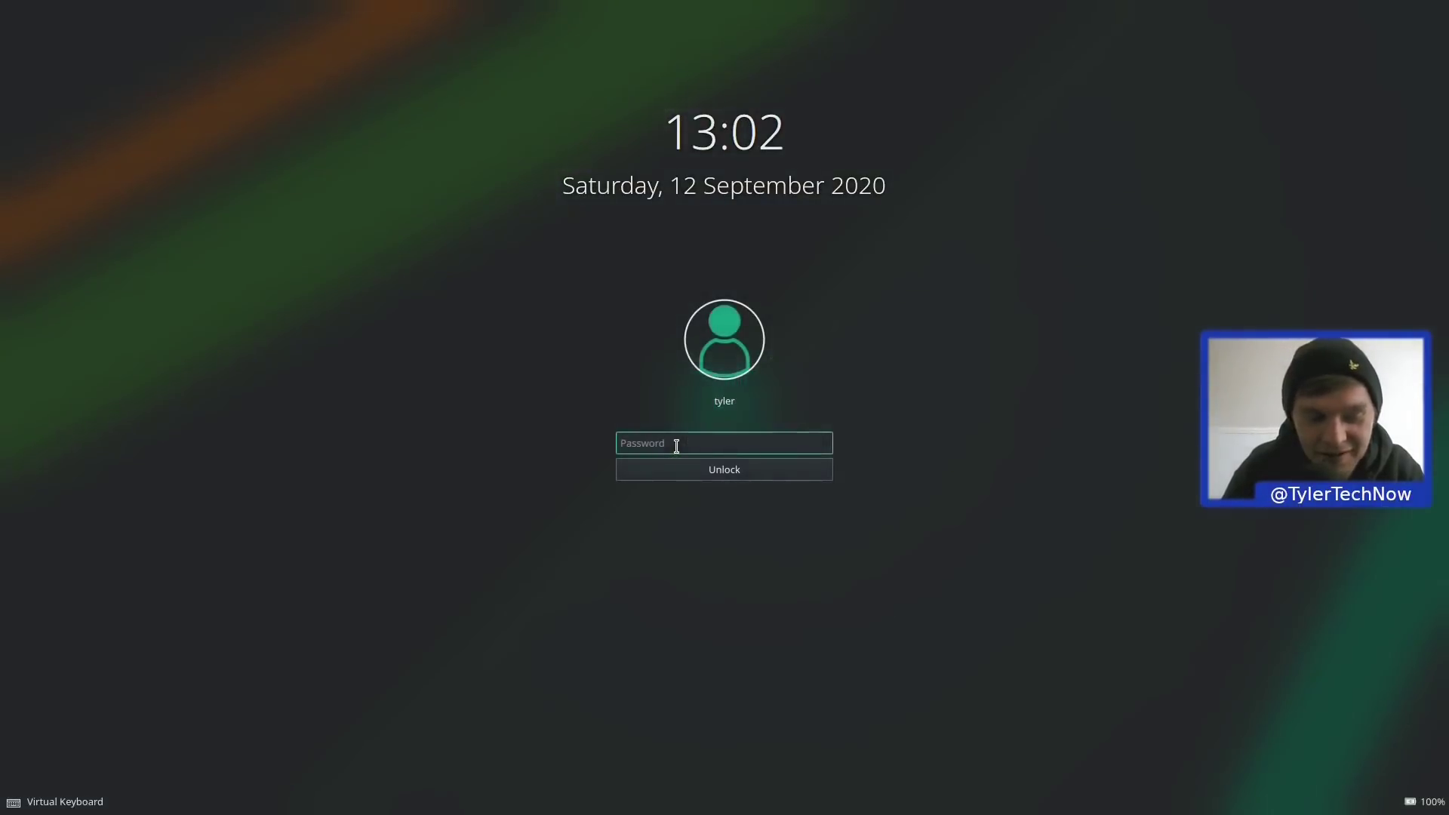
pyautogui.press('Return')
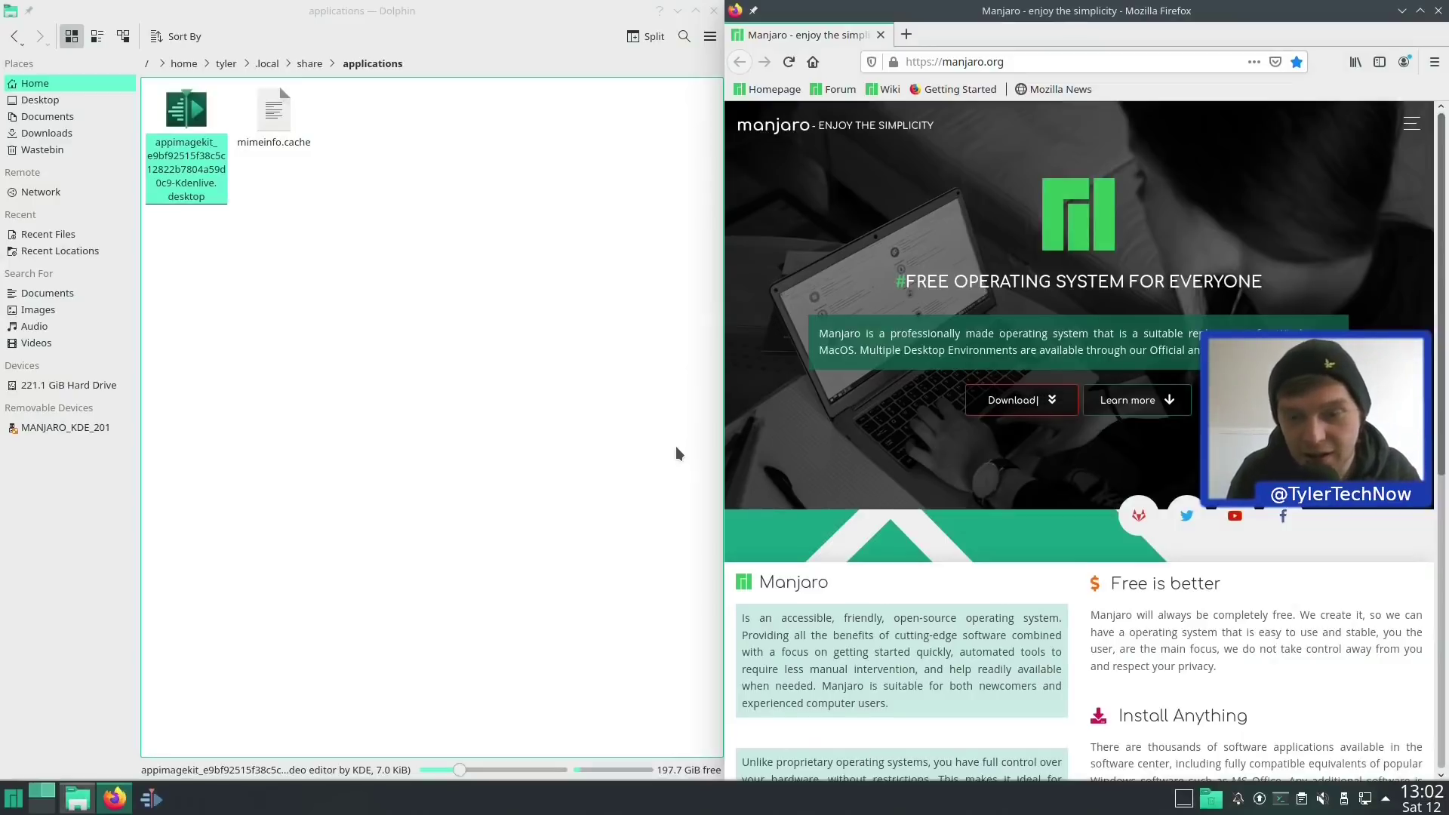
# Close the Dolphin and Firefox windows and open a new Konsole terminal with Ctrl+Alt+T
pyautogui.click(714, 11)
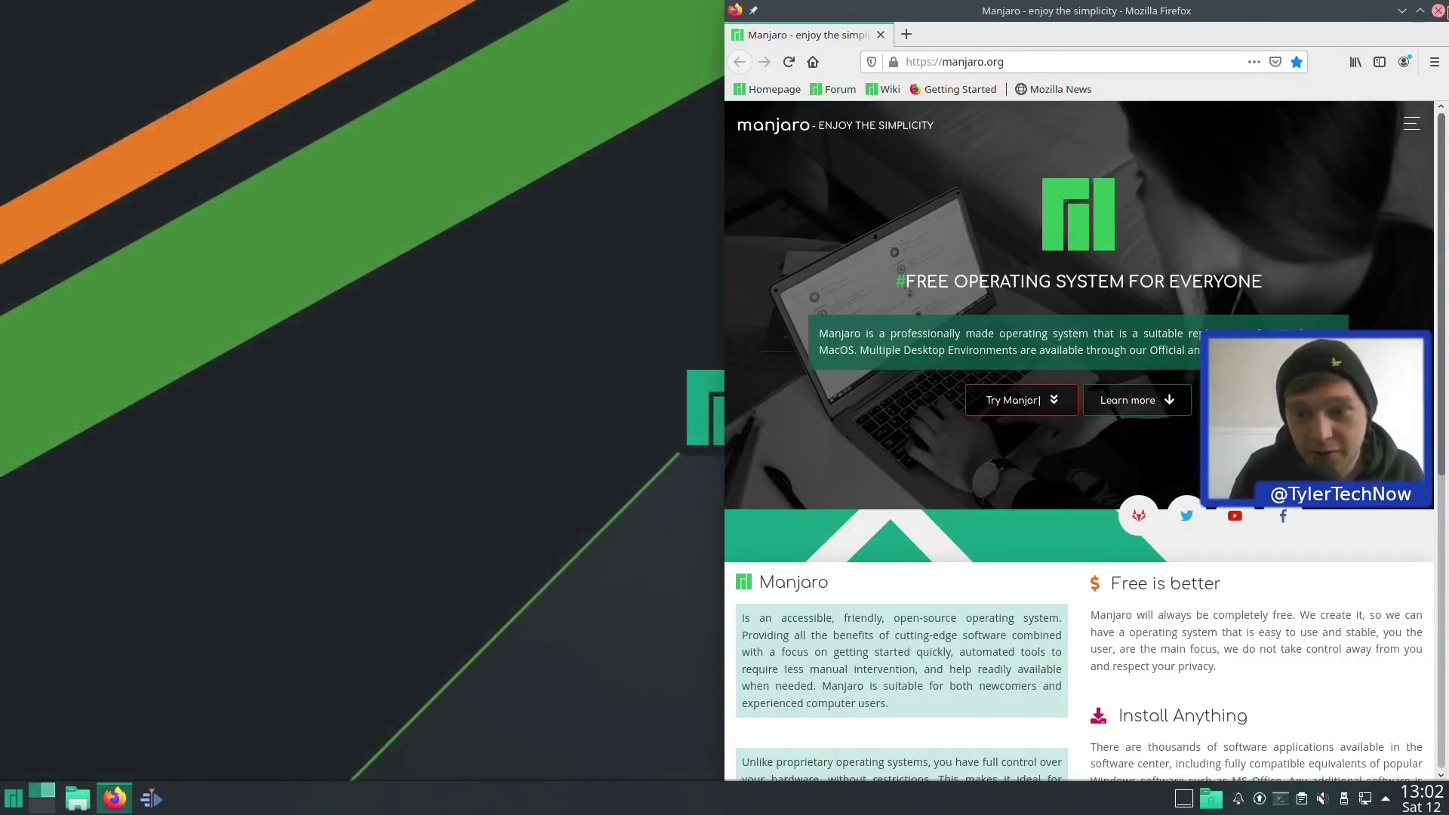
pyautogui.click(1438, 10)
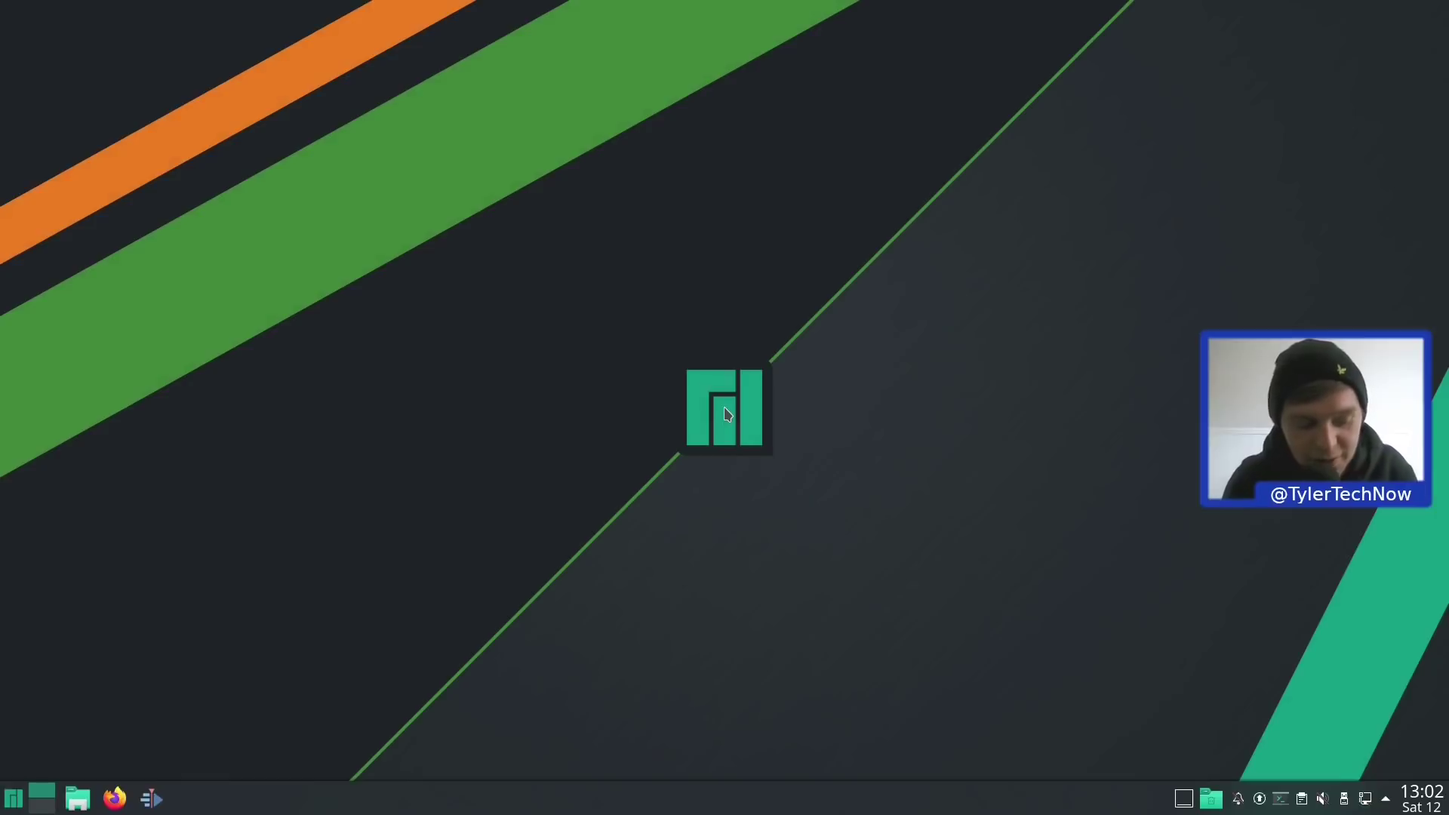
pyautogui.hotkey('ctrl', 'alt', 't')
# Run htop to check RAM use (about 639M of 15.5G), then close Konsole despite htop running
pyautogui.write('htop')
pyautogui.press('Return')
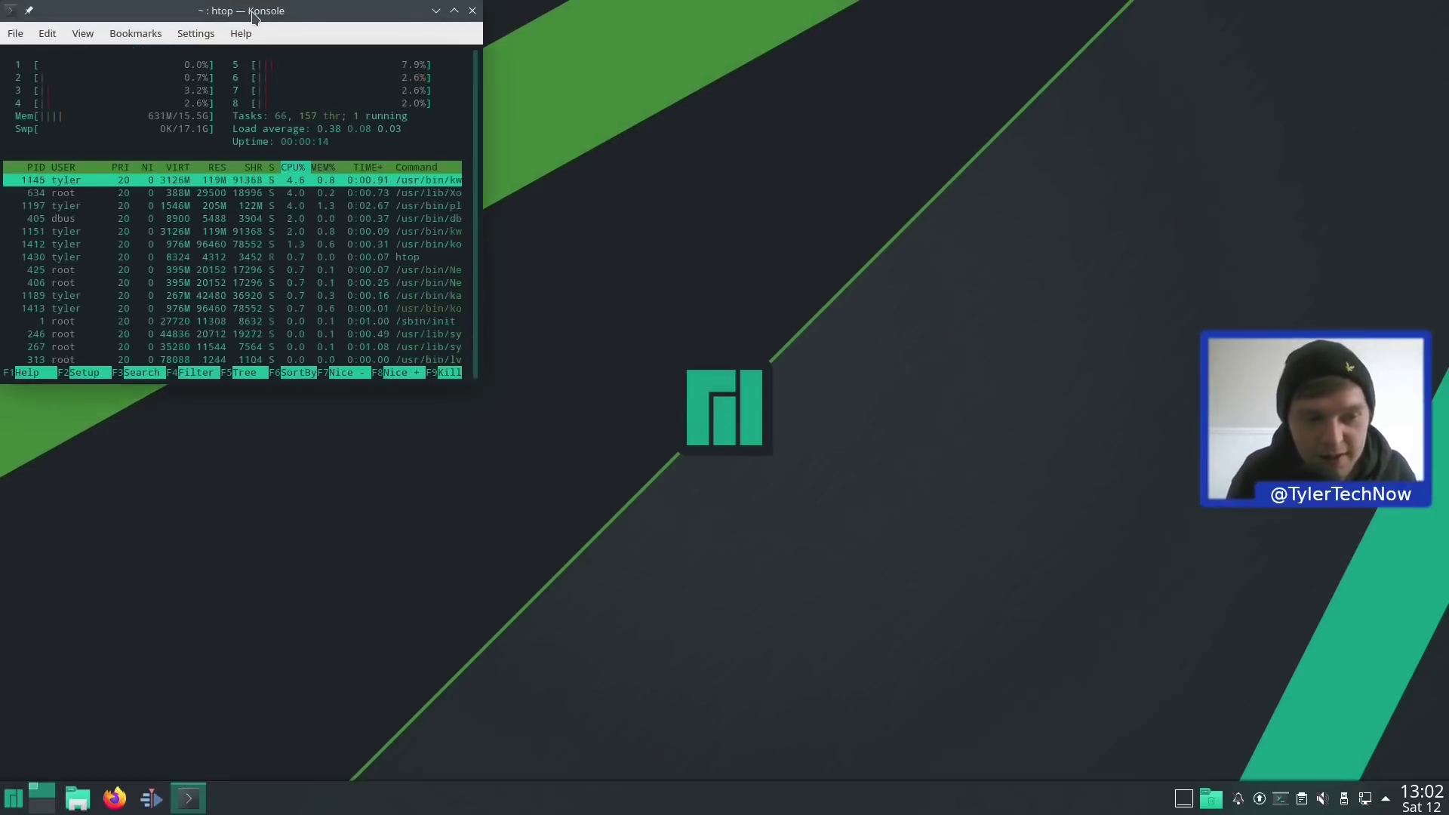
pyautogui.moveTo(252, 11); pyautogui.dragTo(782, 220)
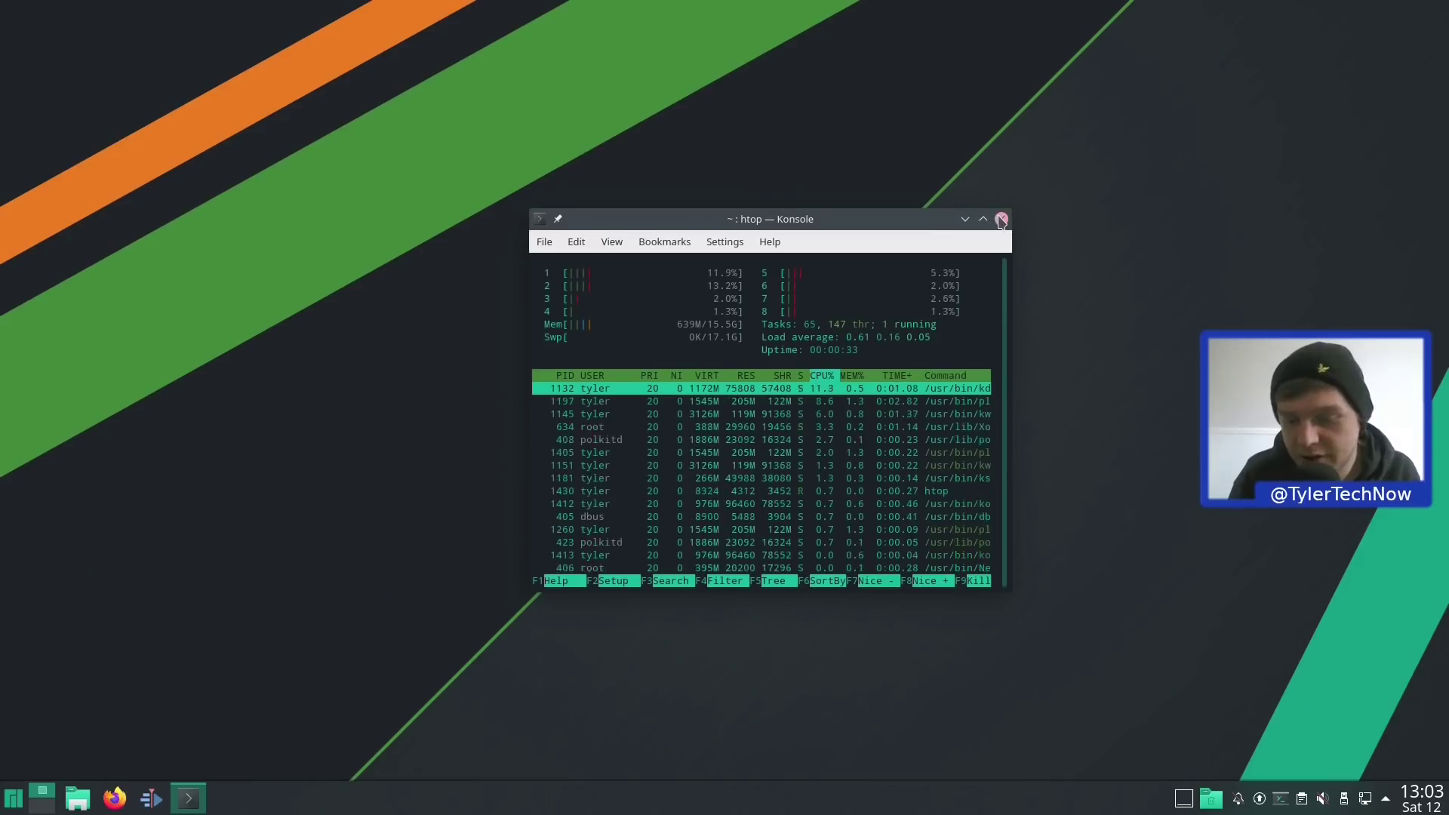
pyautogui.click(1001, 221)
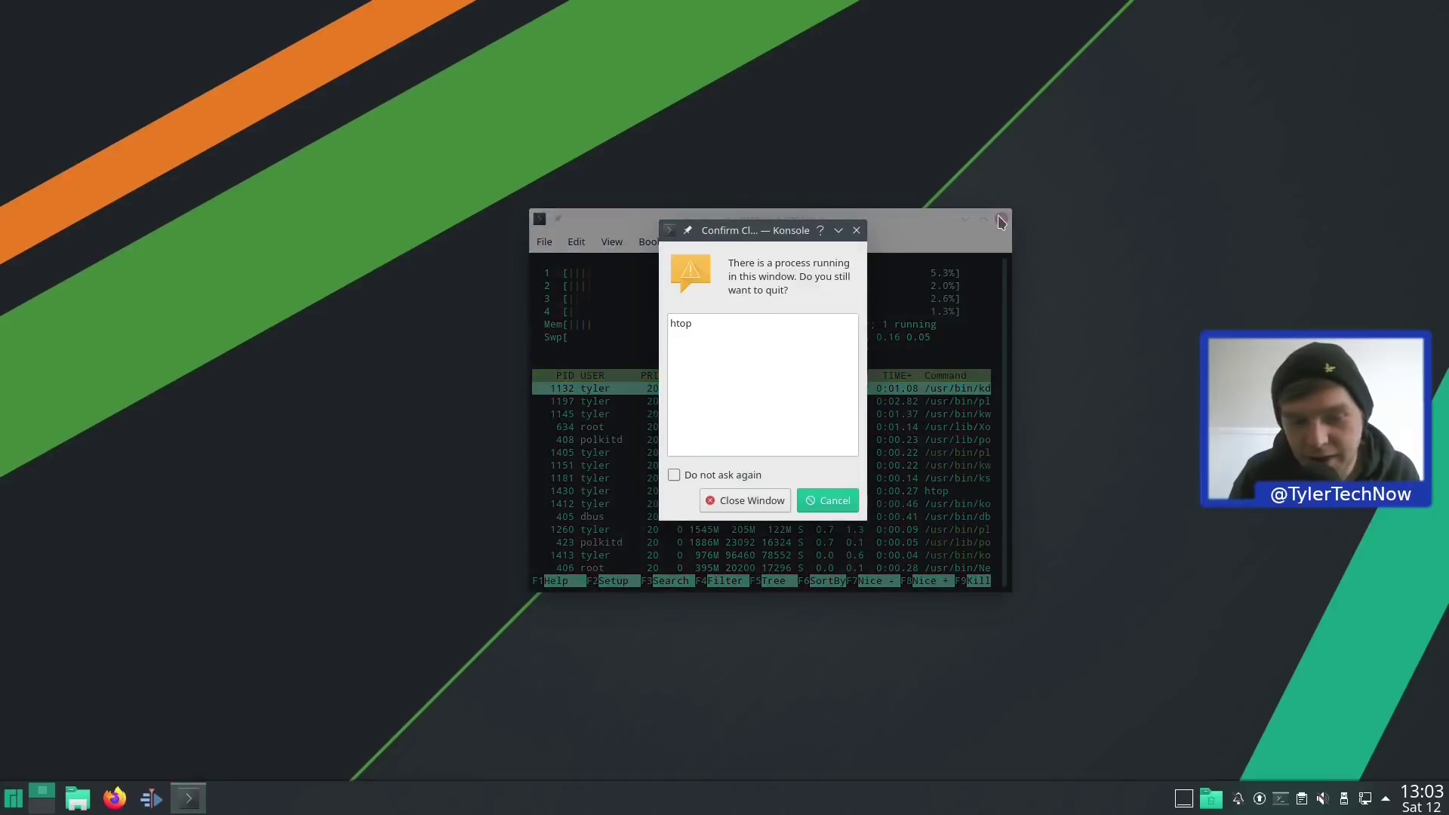
pyautogui.click(752, 501)
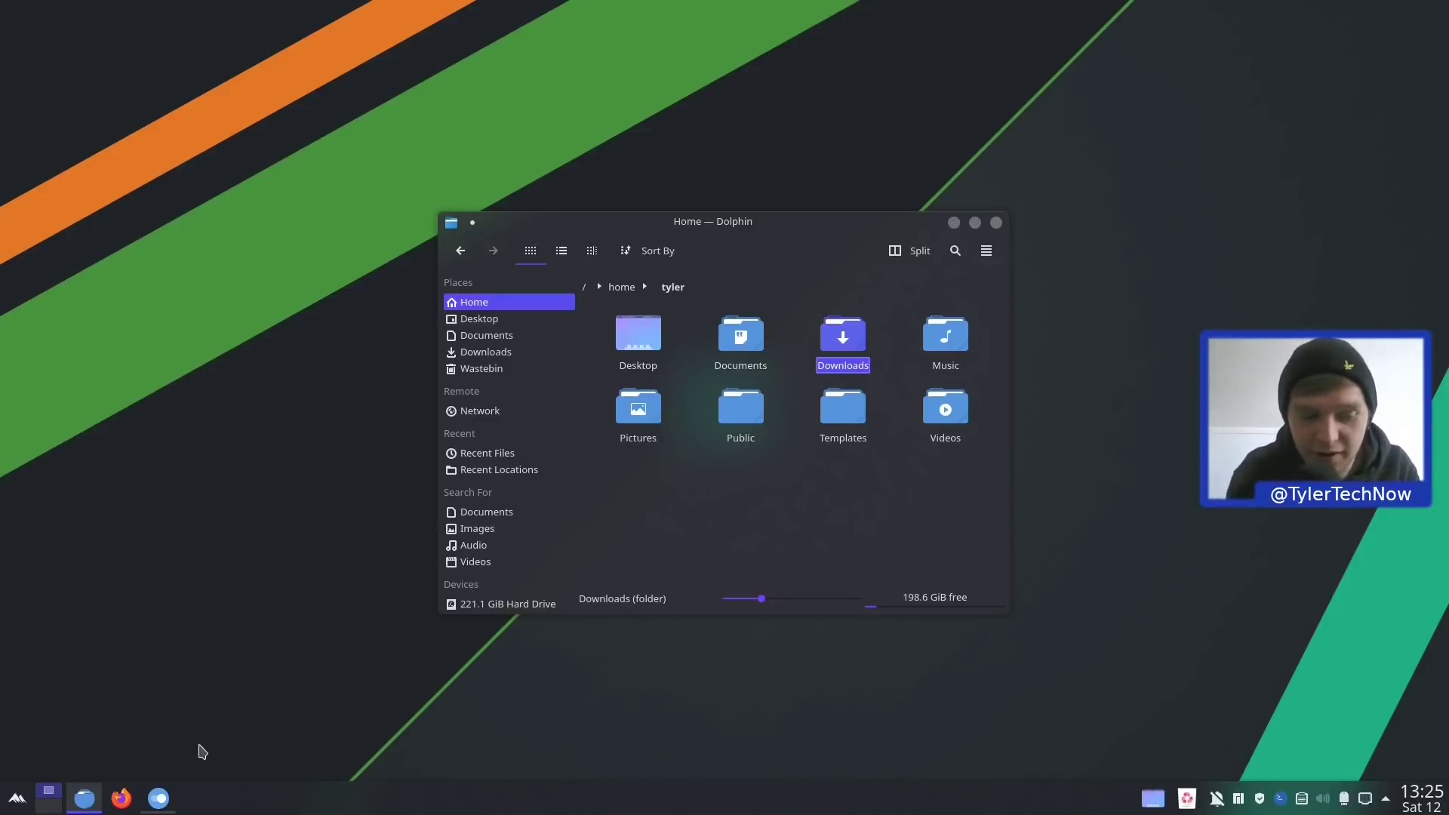
pyautogui.click(158, 799)
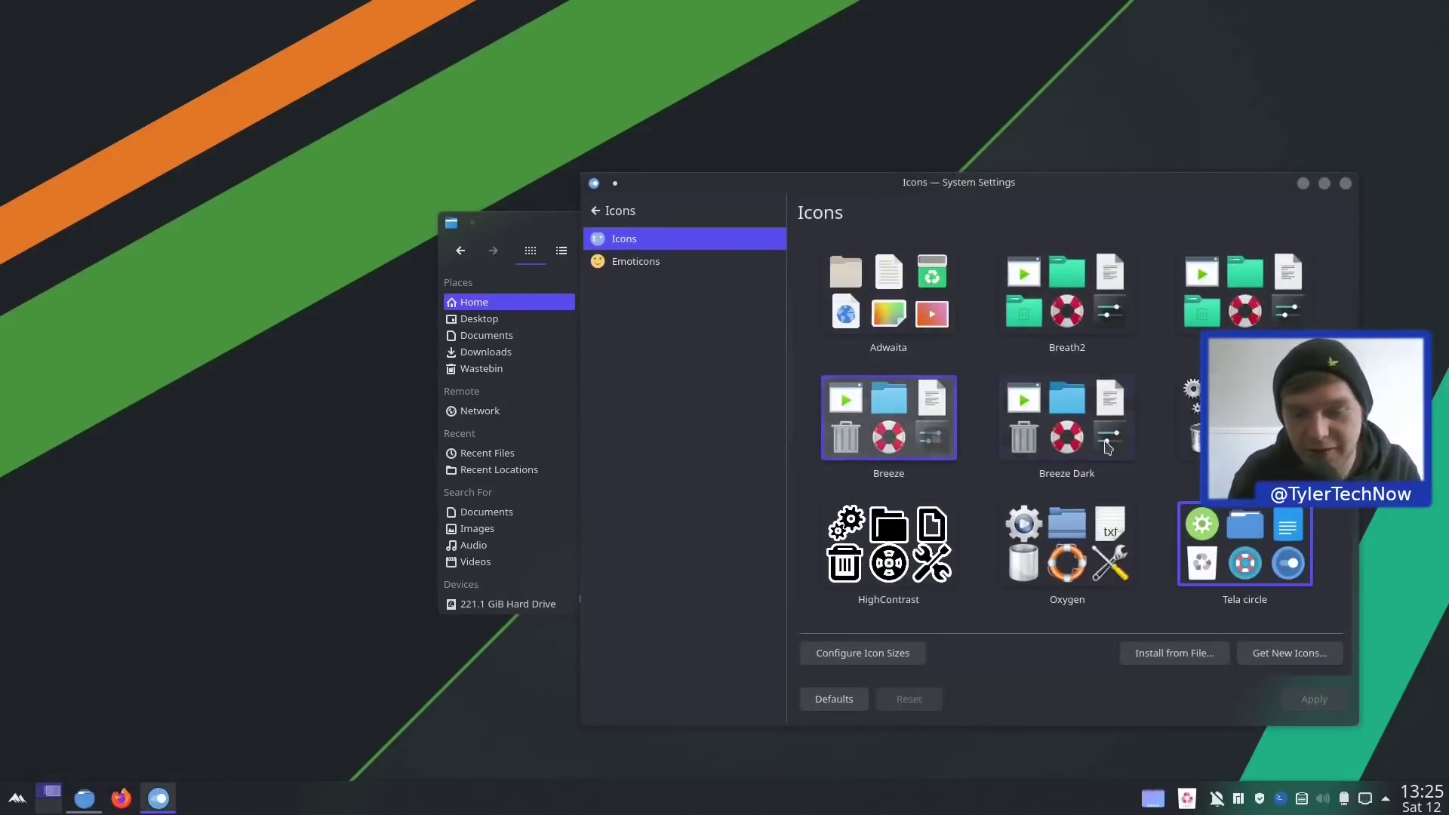
pyautogui.click(1305, 185)
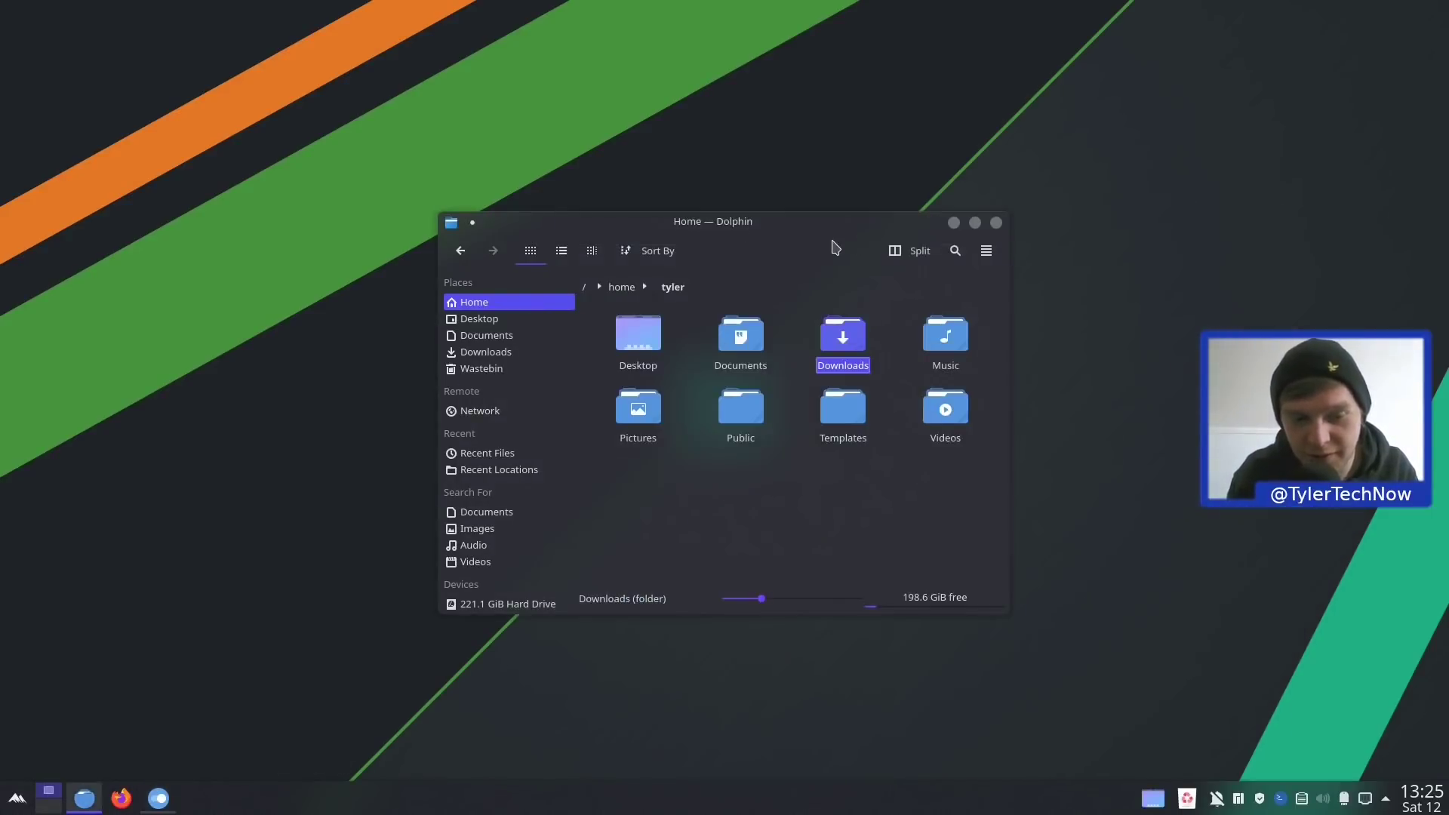
pyautogui.moveTo(719, 234); pyautogui.dragTo(727, 204)
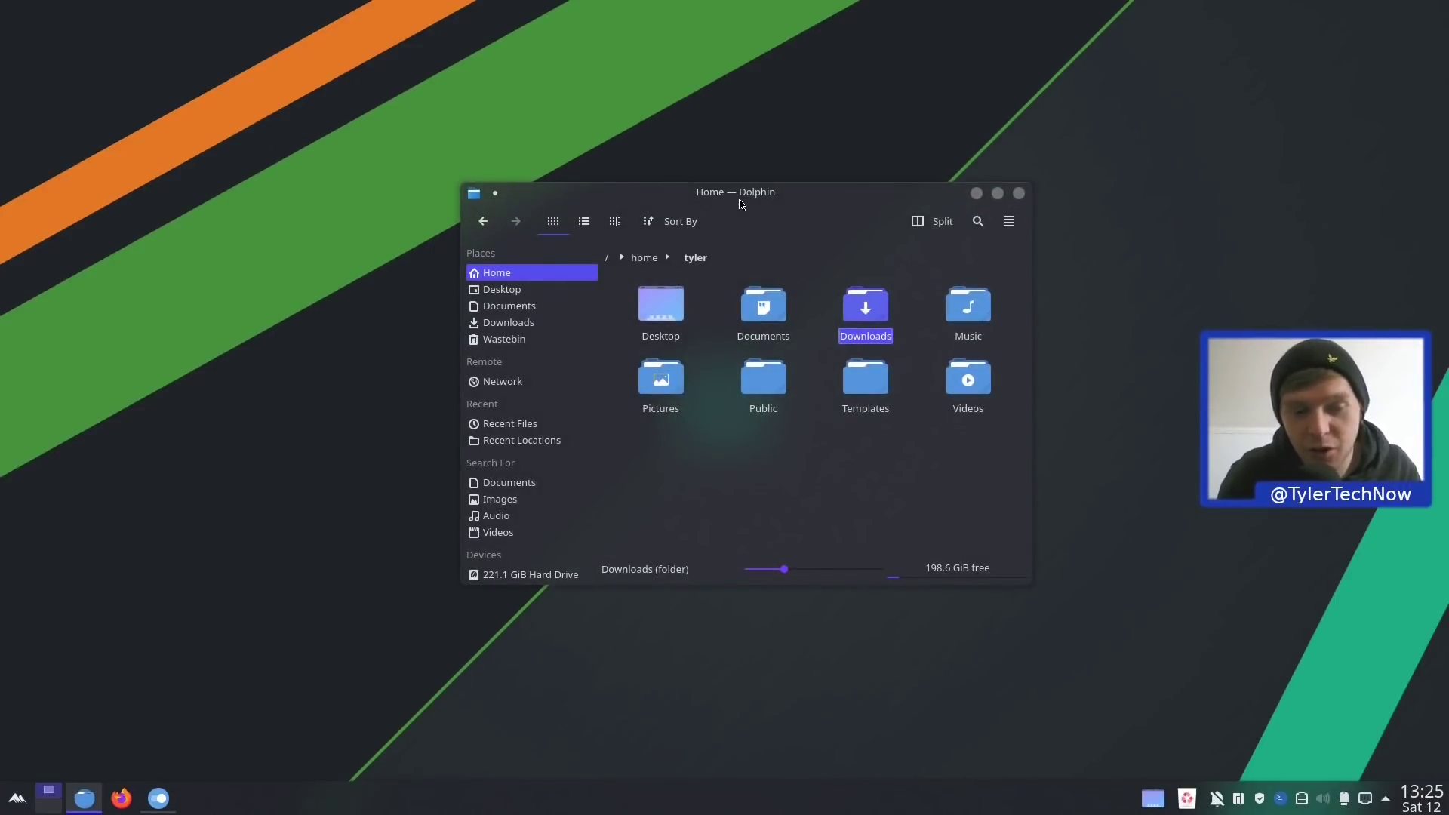